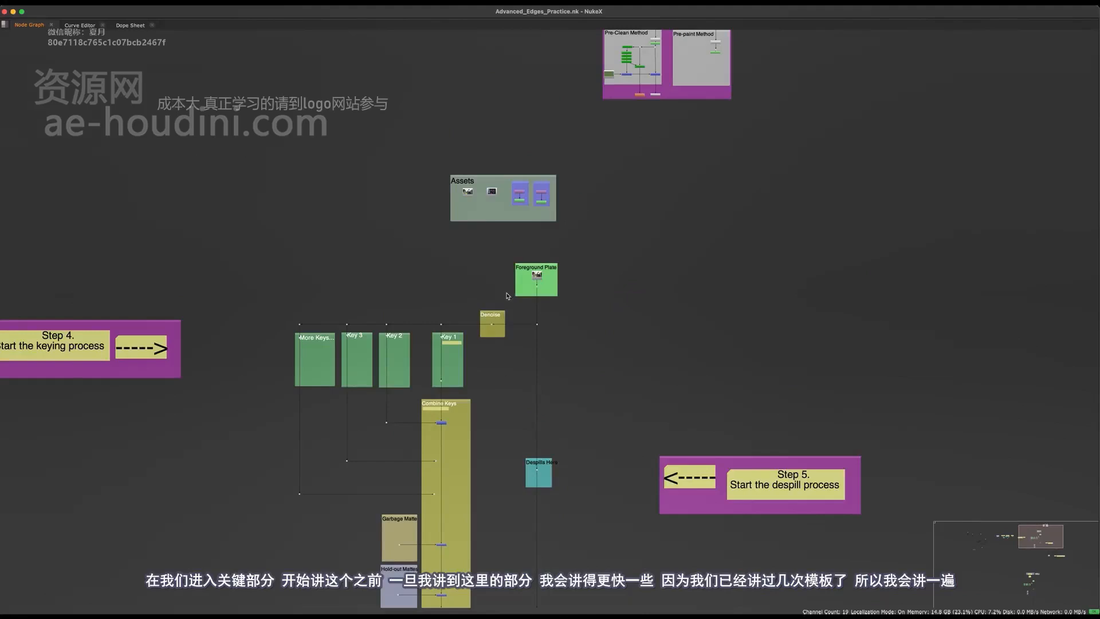
# Examine the keying template's layout and the Extra Methods group with its Pre-Clean and Pre-paint sections in the node graph
pyautogui.moveTo(517, 324); pyautogui.dragTo(562, 219, button='middle')
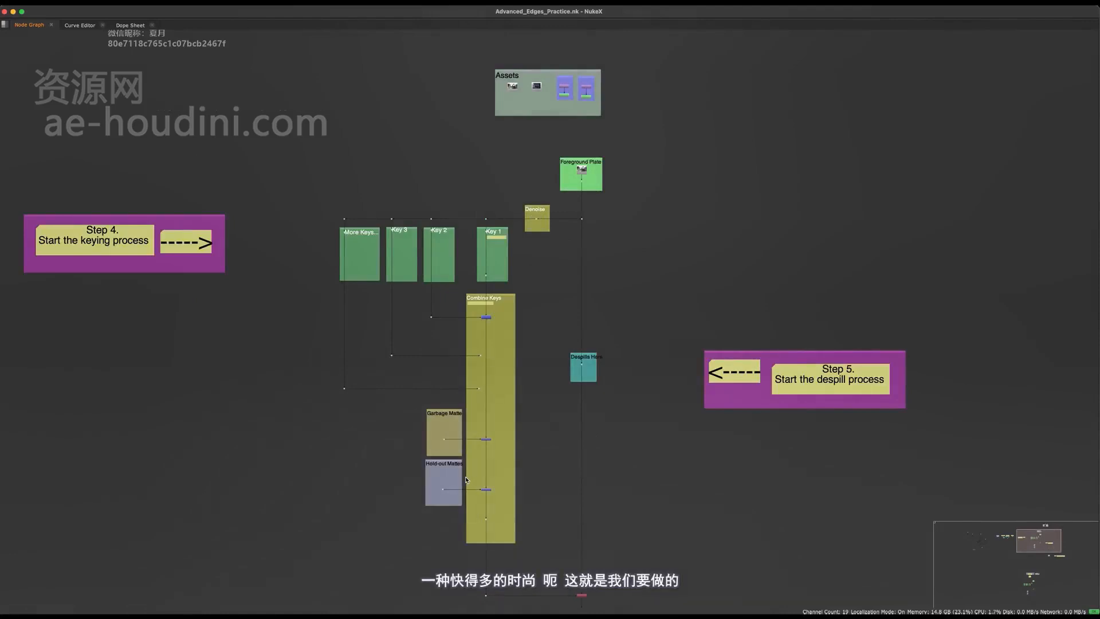
pyautogui.moveTo(684, 45); pyautogui.dragTo(576, 321, button='middle')
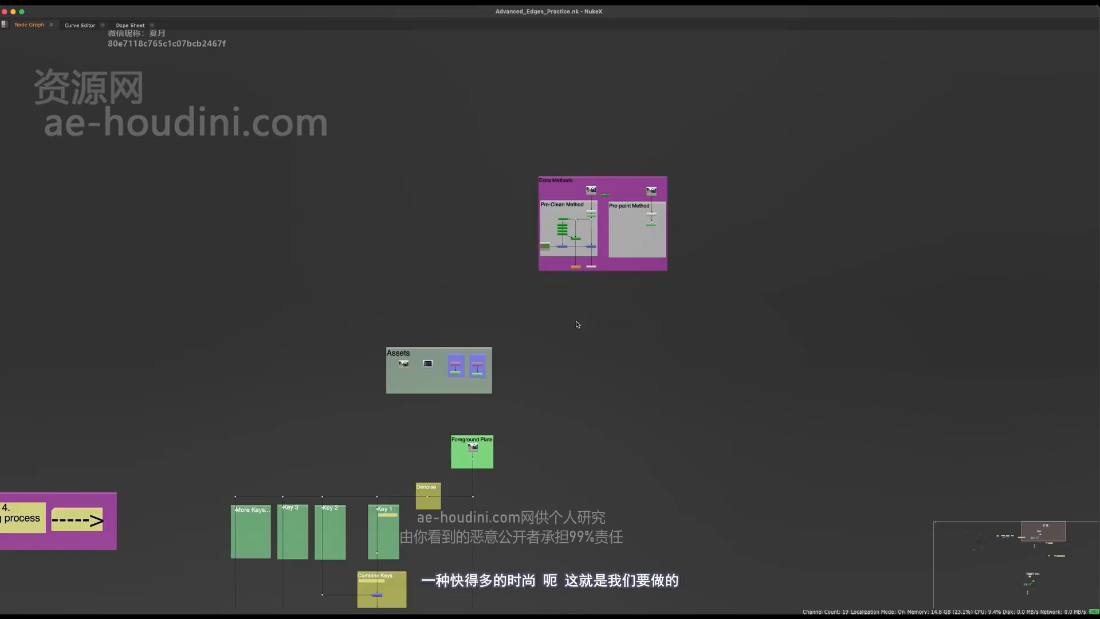
pyautogui.moveTo(646, 364); pyautogui.dragTo(738, 50, button='middle')
pyautogui.moveTo(636, 242); pyautogui.dragTo(457, 594, button='middle')
pyautogui.scroll(5, 506, 245)
pyautogui.moveTo(788, 102); pyautogui.dragTo(294, 610)
pyautogui.moveTo(531, 255); pyautogui.dragTo(432, 321, button='middle')
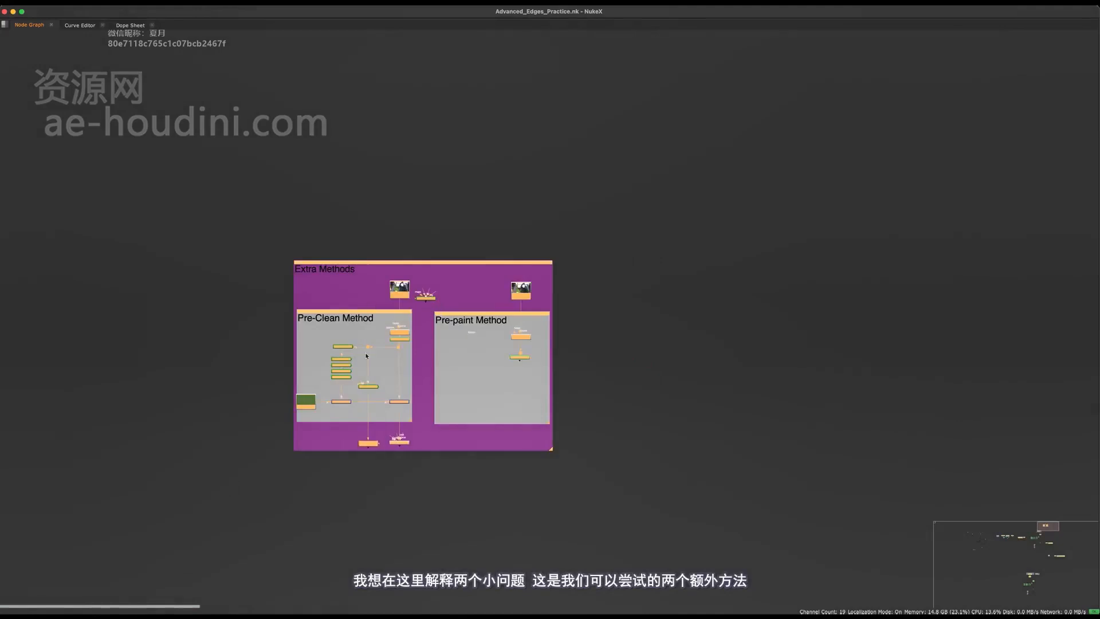
pyautogui.moveTo(382, 285); pyautogui.dragTo(433, 248, button='middle')
pyautogui.click(369, 217)
pyautogui.moveTo(368, 218); pyautogui.dragTo(428, 168, button='middle')
pyautogui.scroll(-2, 429, 168)
pyautogui.moveTo(428, 391); pyautogui.dragTo(517, 253, button='middle')
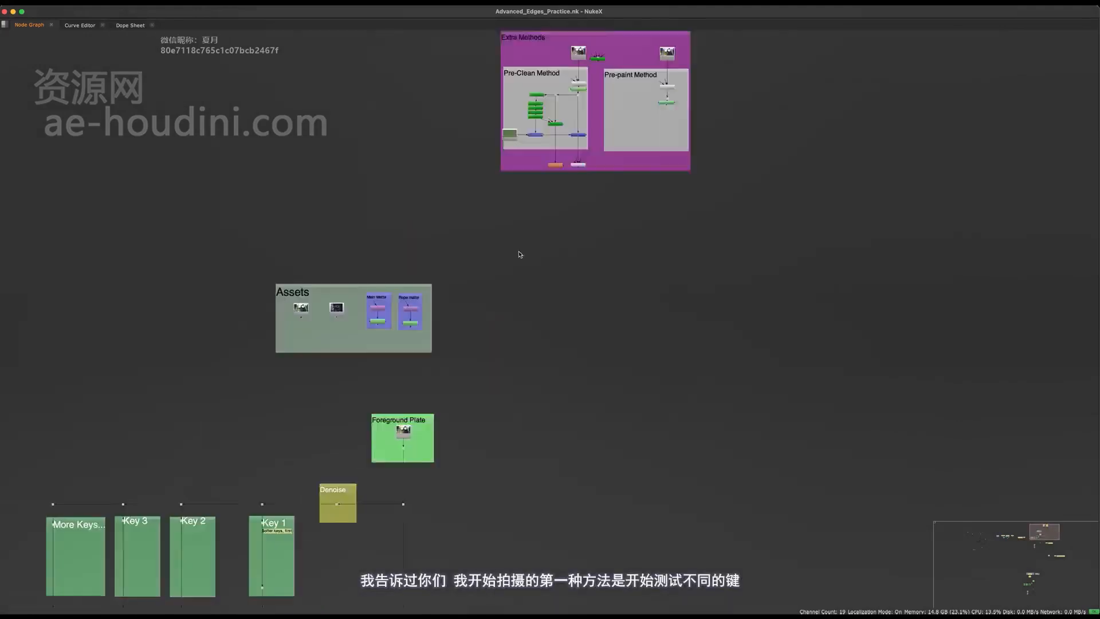
# Restore the layout with the viewer and examine the Key 1, Key 2, Key 3 and More Keys sections
pyautogui.moveTo(416, 448); pyautogui.dragTo(514, 321, button='middle')
pyautogui.press('space')
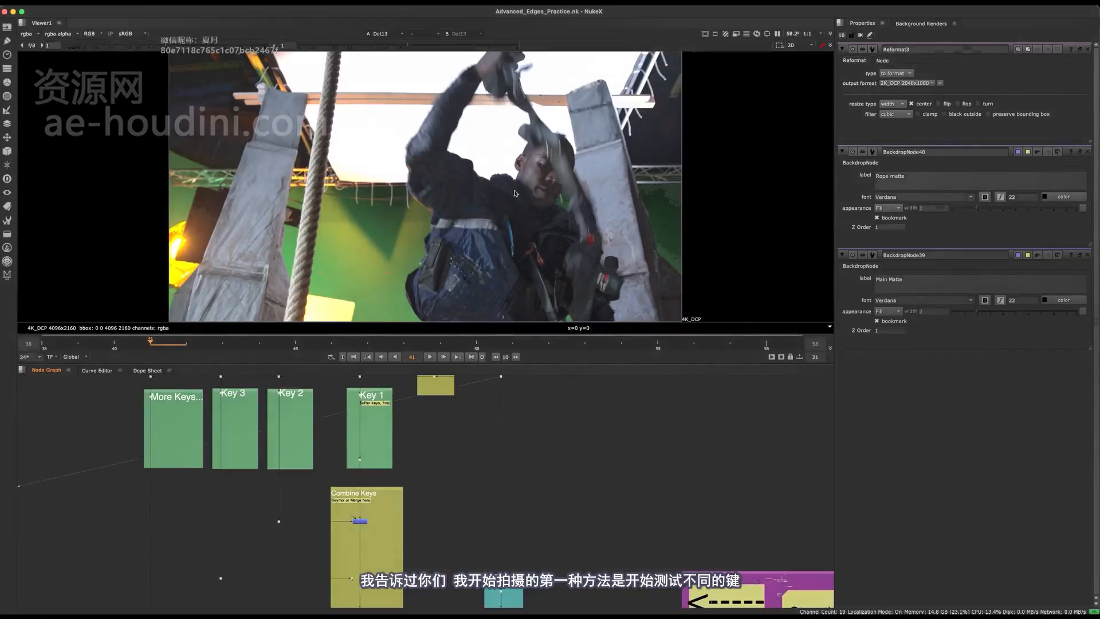
pyautogui.moveTo(520, 470); pyautogui.dragTo(491, 539, button='middle')
pyautogui.moveTo(295, 479); pyautogui.dragTo(414, 461, button='middle')
pyautogui.moveTo(347, 452); pyautogui.dragTo(417, 467, button='middle')
pyautogui.moveTo(255, 444); pyautogui.dragTo(294, 452, button='middle')
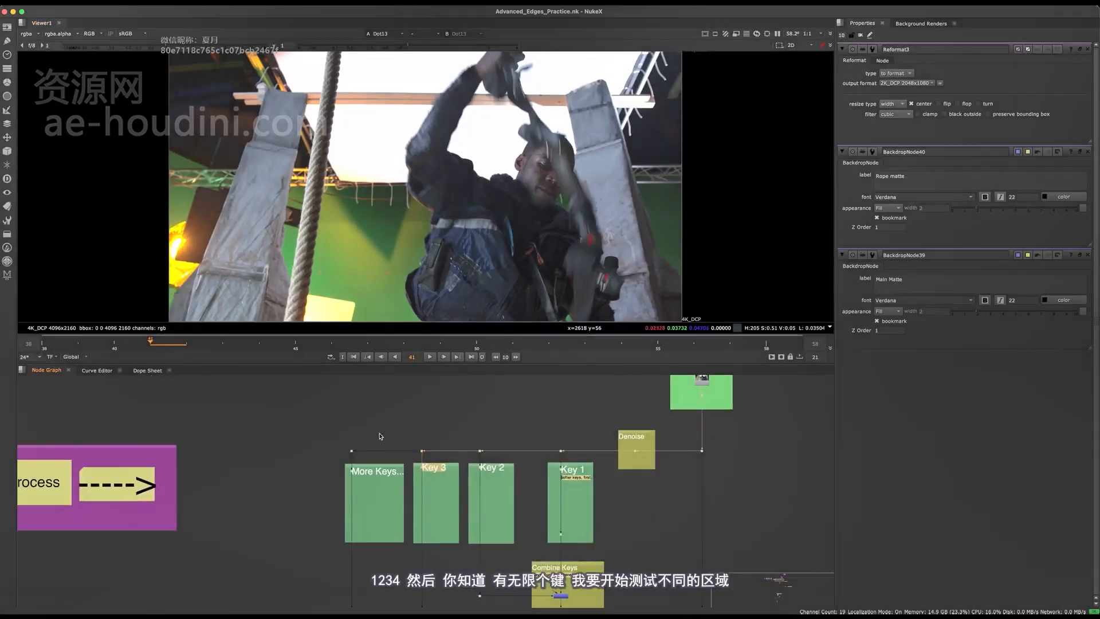
pyautogui.moveTo(136, 446); pyautogui.dragTo(236, 444, button='middle')
pyautogui.moveTo(466, 452); pyautogui.dragTo(259, 451, button='middle')
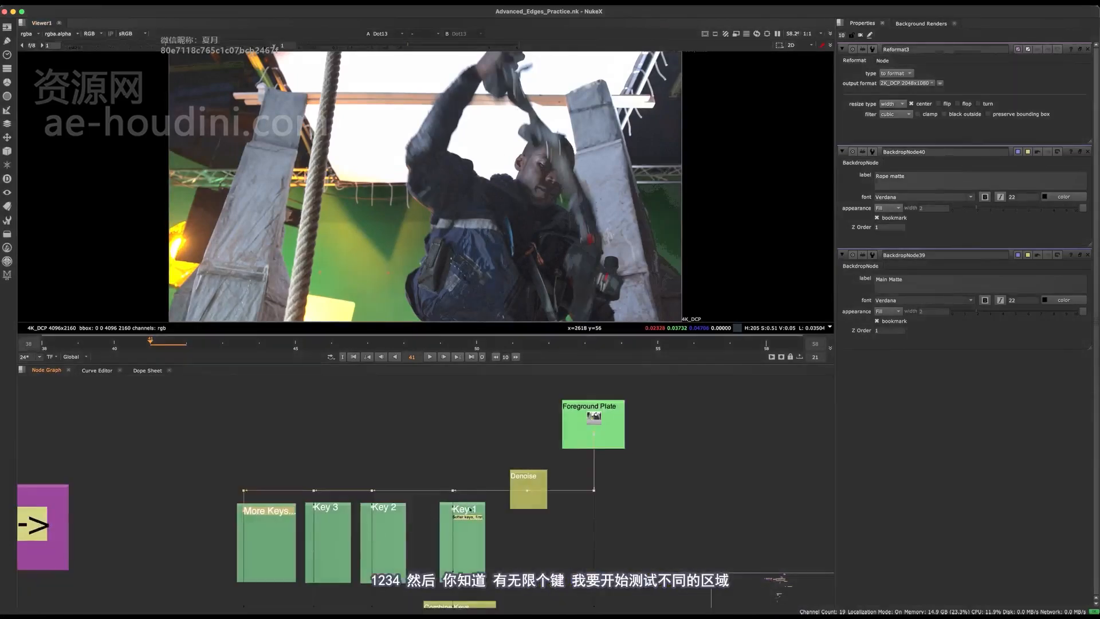
pyautogui.moveTo(511, 424); pyautogui.dragTo(412, 433, button='middle')
pyautogui.moveTo(494, 402); pyautogui.dragTo(461, 504, button='middle')
# Return to the Extra Methods group and close all the open node properties
pyautogui.scroll(-3, 601, 421)
pyautogui.moveTo(513, 381); pyautogui.dragTo(457, 465, button='middle')
pyautogui.scroll(6, 481, 413)
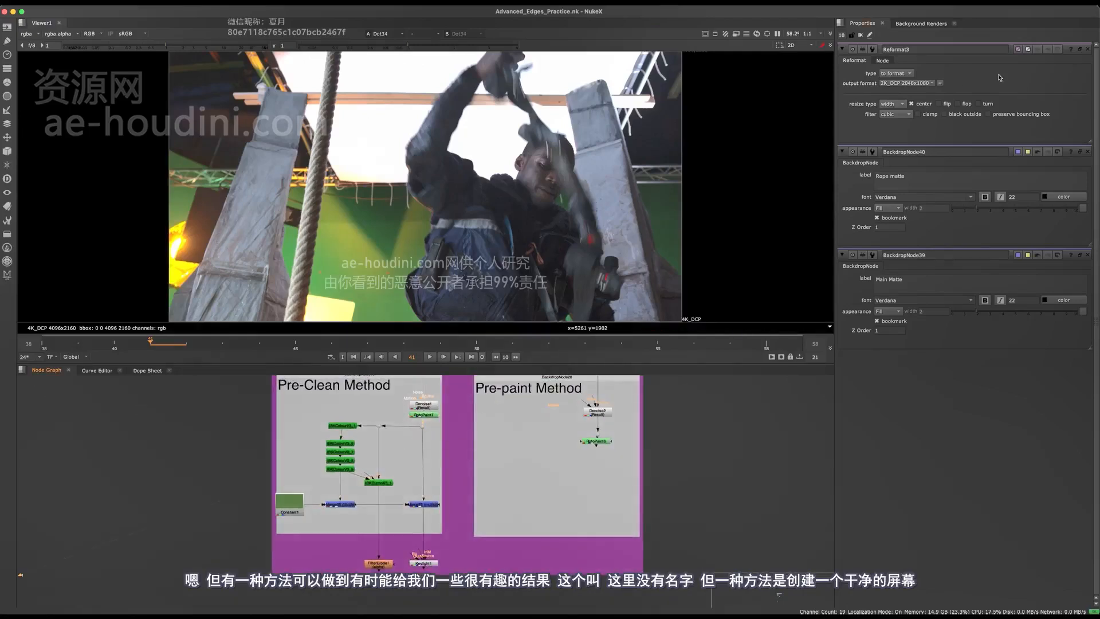
pyautogui.click(1087, 49)
pyautogui.click(1087, 49)
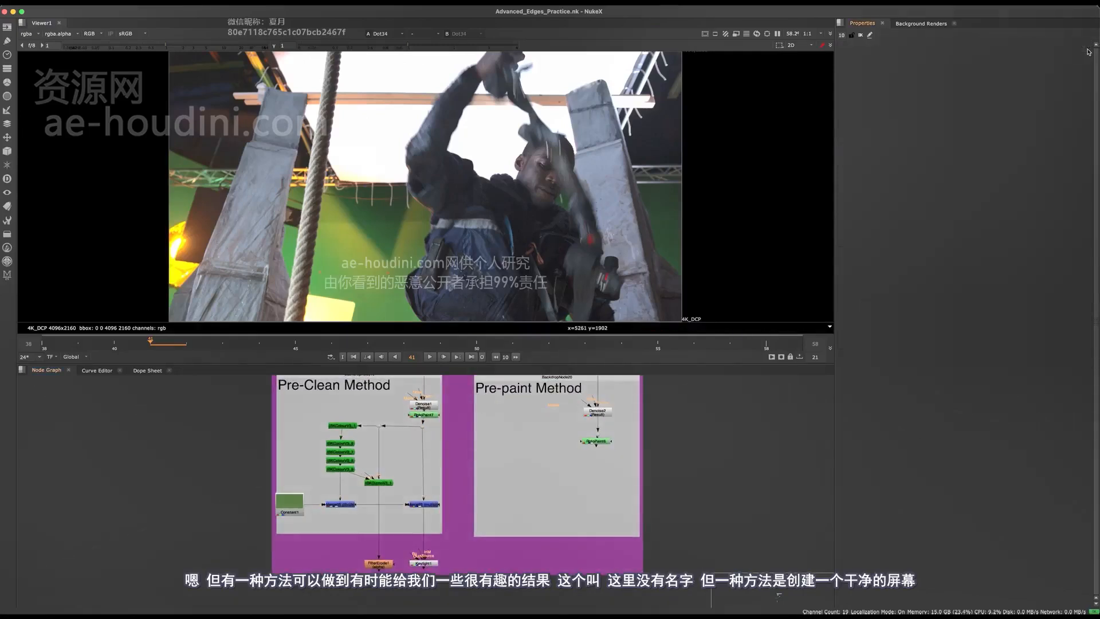
pyautogui.click(1087, 49)
# Examine the Pre-Clean Method's IBKColour stack, IBKGizmo, Constant, and divide and multiply merges
pyautogui.moveTo(386, 418); pyautogui.dragTo(403, 497, button='middle')
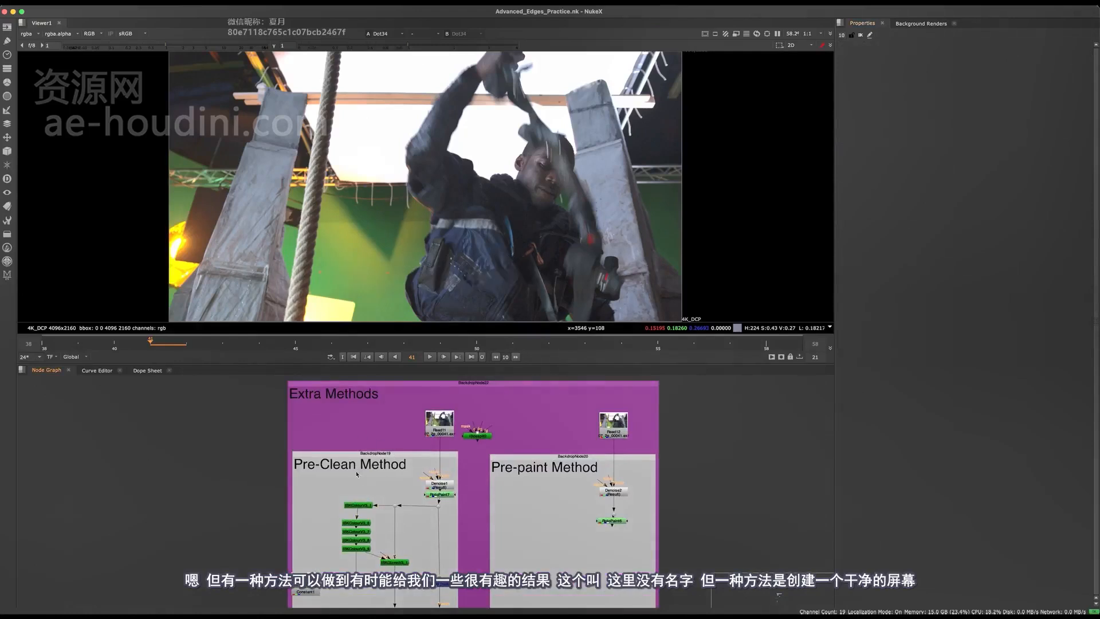
pyautogui.scroll(3, 357, 473)
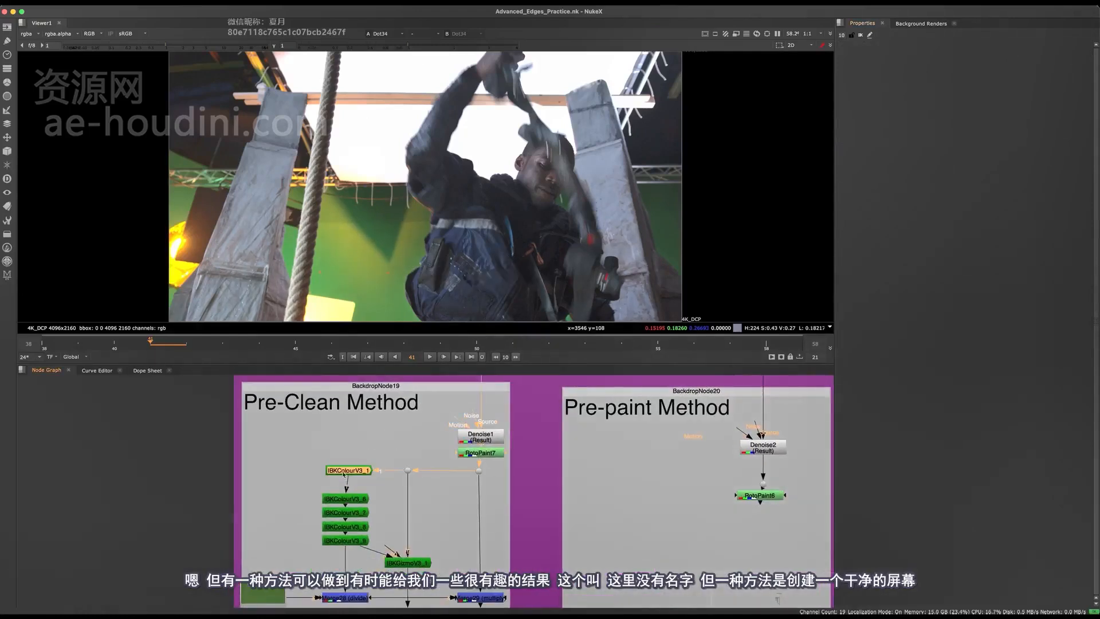
pyautogui.moveTo(448, 505); pyautogui.dragTo(434, 478, button='middle')
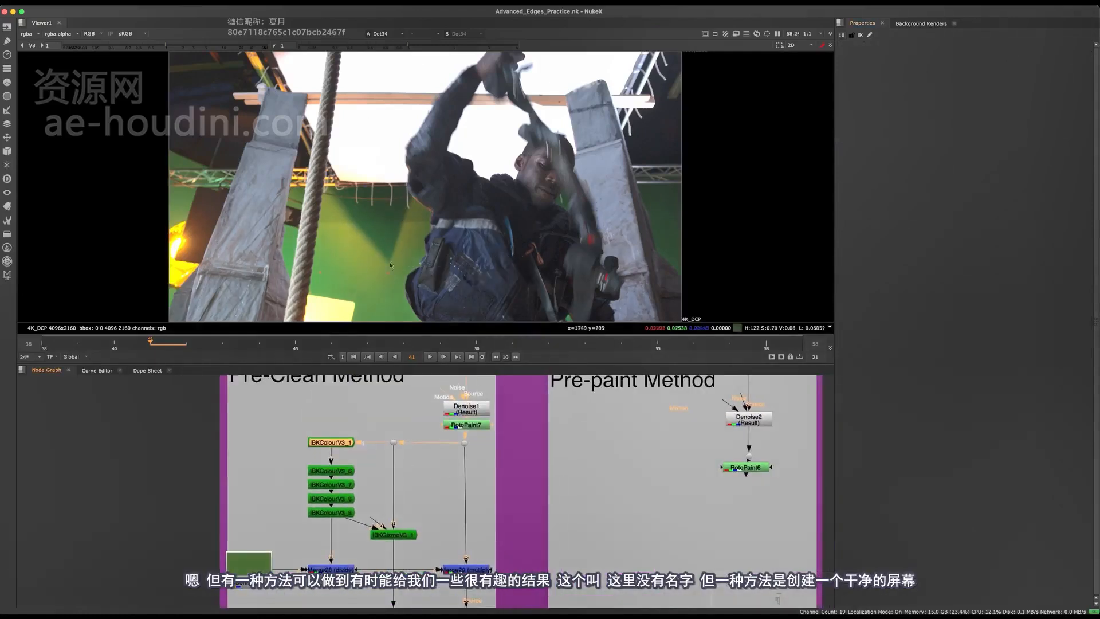
pyautogui.moveTo(381, 543); pyautogui.dragTo(419, 509, button='middle')
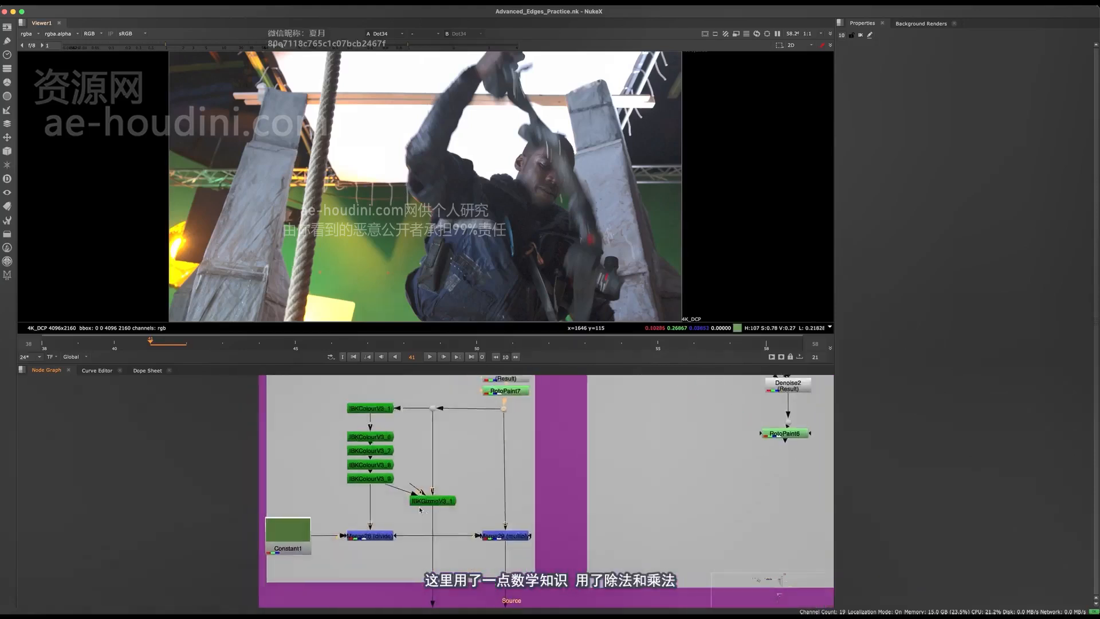
pyautogui.scroll(3, 371, 520)
pyautogui.moveTo(379, 548); pyautogui.dragTo(378, 494, button='middle')
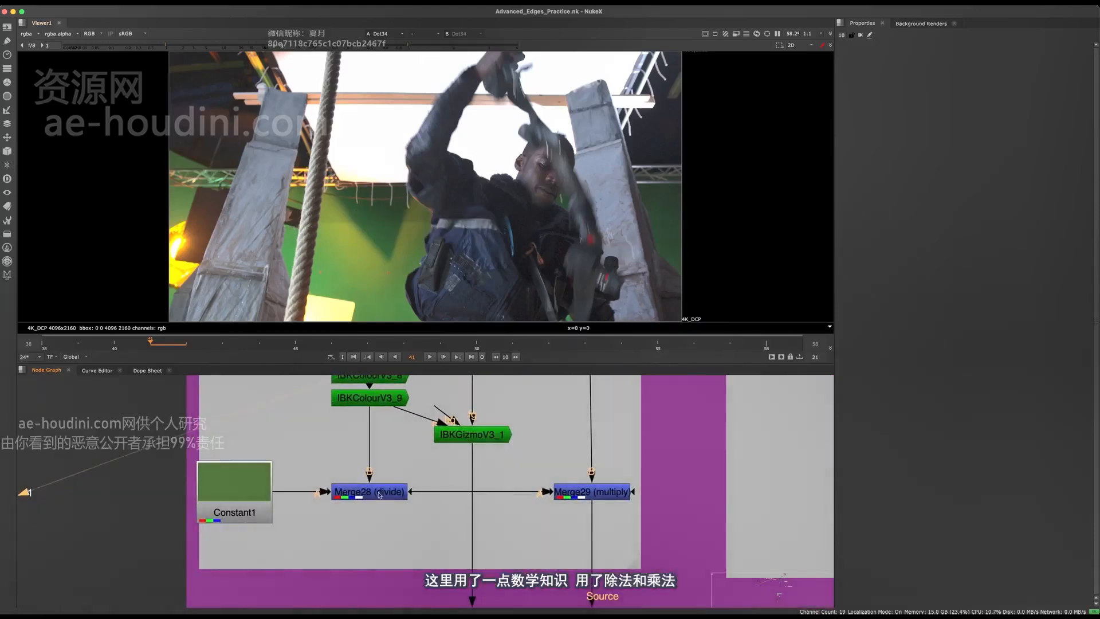
pyautogui.scroll(-4, 462, 491)
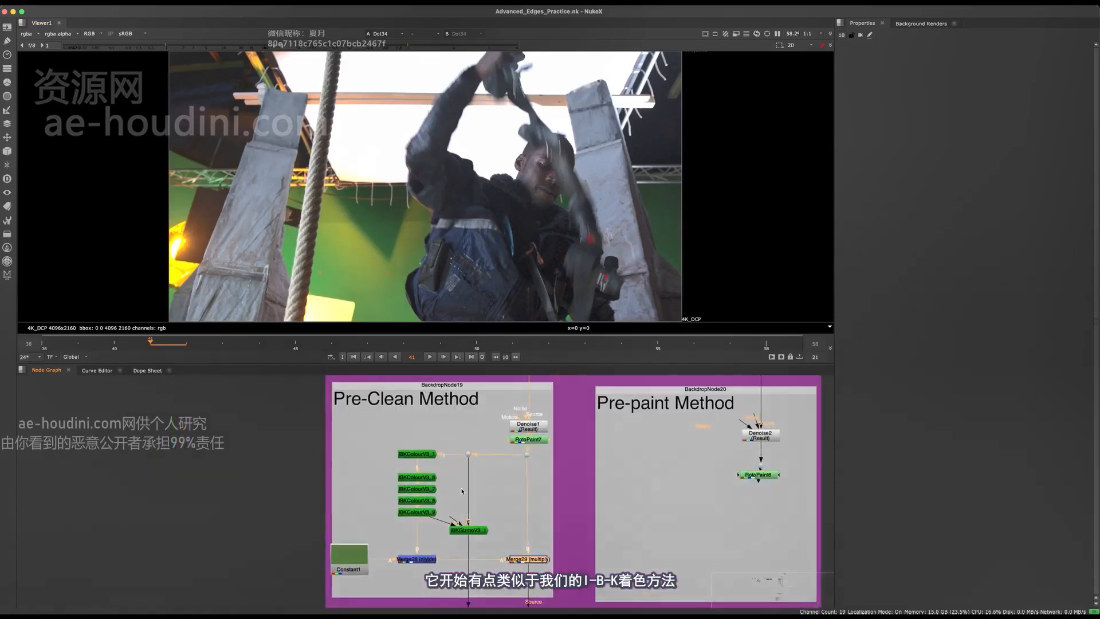
pyautogui.scroll(2, 473, 536)
pyautogui.scroll(-3, 411, 408)
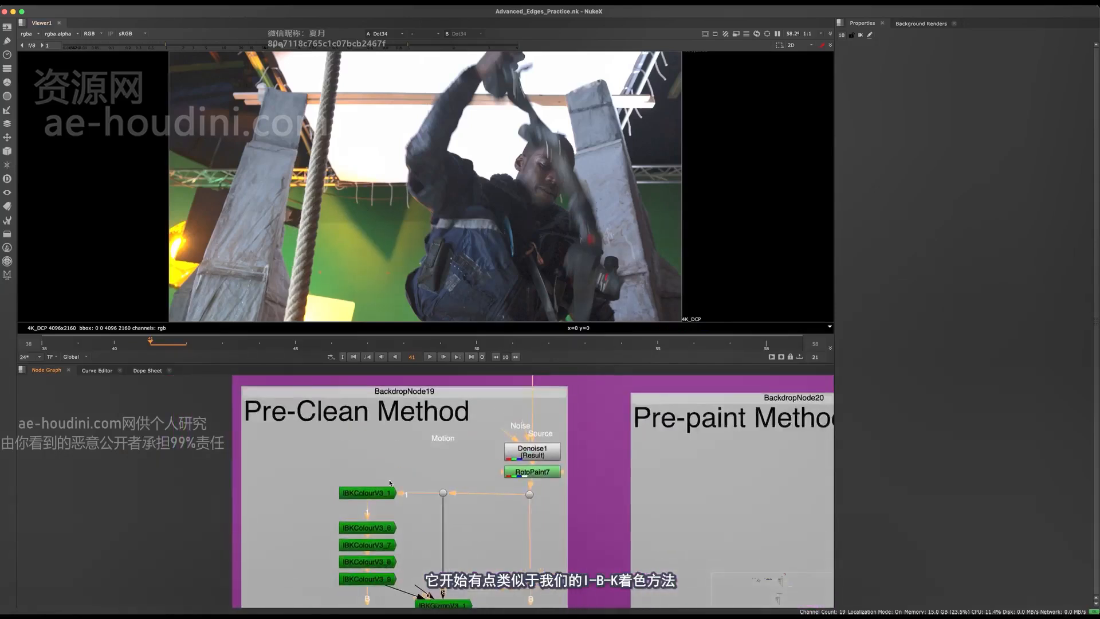
# Examine the complete Extra Methods group in an enlarged node graph, then restore the layout with the viewer
pyautogui.click(393, 478)
pyautogui.moveTo(394, 472); pyautogui.dragTo(372, 524, button='middle')
pyautogui.scroll(2, 415, 504)
pyautogui.press('space')
pyautogui.moveTo(475, 334); pyautogui.dragTo(524, 195, button='middle')
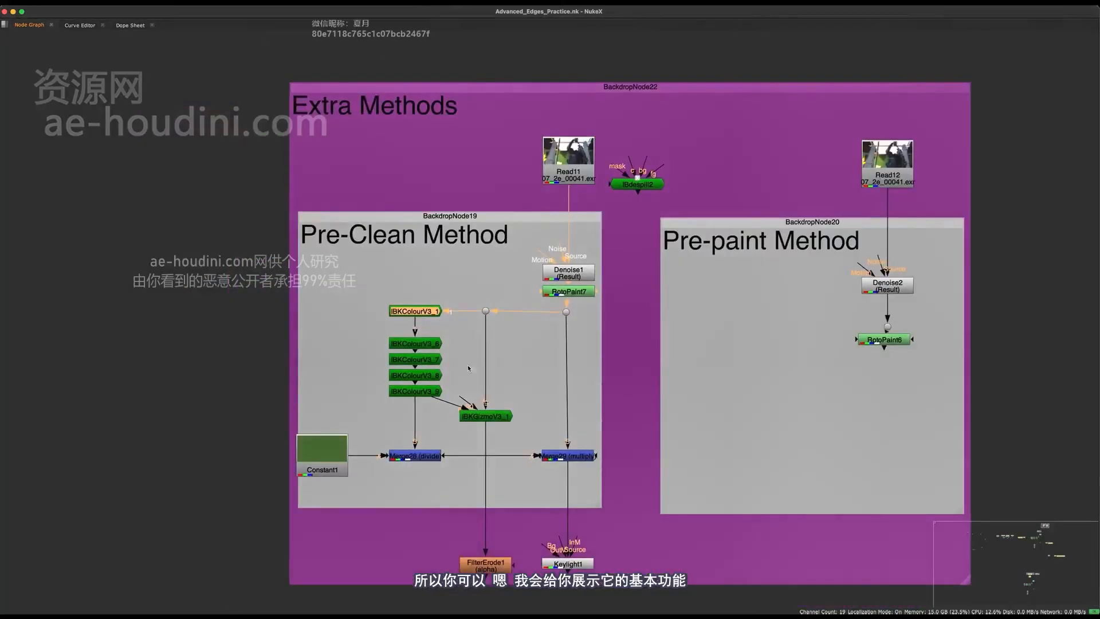
pyautogui.moveTo(468, 294); pyautogui.dragTo(451, 448, button='middle')
pyautogui.press('space')
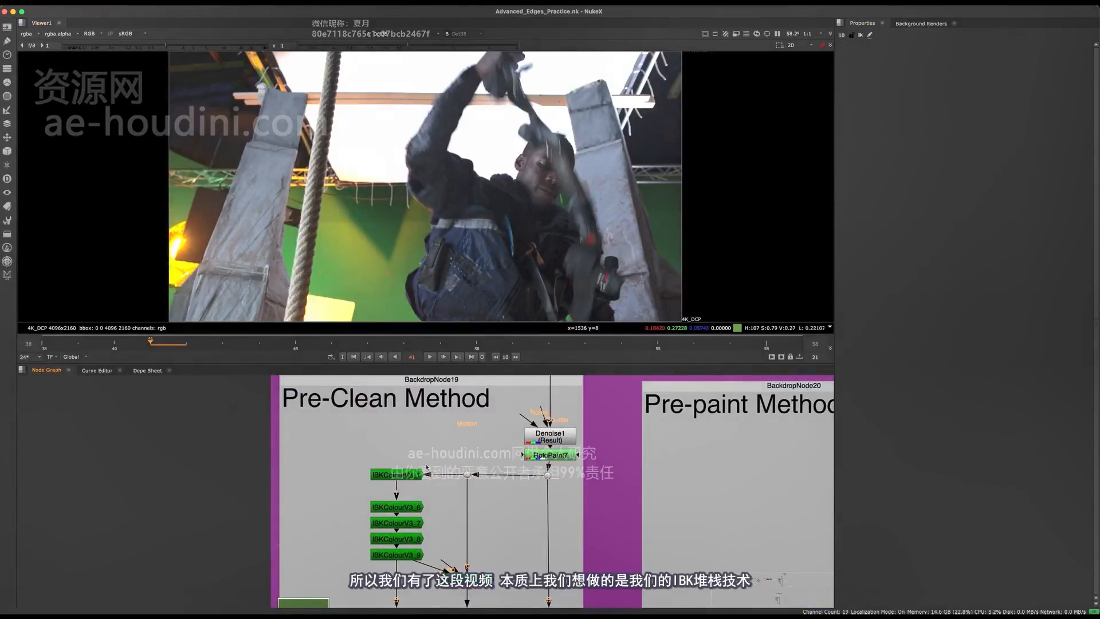
# View the output of IBKColourV3_1 and open the properties of IBKColourV3_1 and IBKColourV3_6
pyautogui.moveTo(440, 496); pyautogui.dragTo(440, 486, button='middle')
pyautogui.moveTo(433, 444); pyautogui.dragTo(342, 507)
pyautogui.scroll(1, 417, 494)
pyautogui.moveTo(417, 494)
pyautogui.mouseDown(button='middle')
pyautogui.moveTo(415, 480)
pyautogui.moveTo(431, 524)
pyautogui.moveTo(432, 452)
pyautogui.moveTo(421, 480)
pyautogui.mouseUp(button='middle')
pyautogui.click(410, 462)
pyautogui.click(405, 446)
pyautogui.press('1')
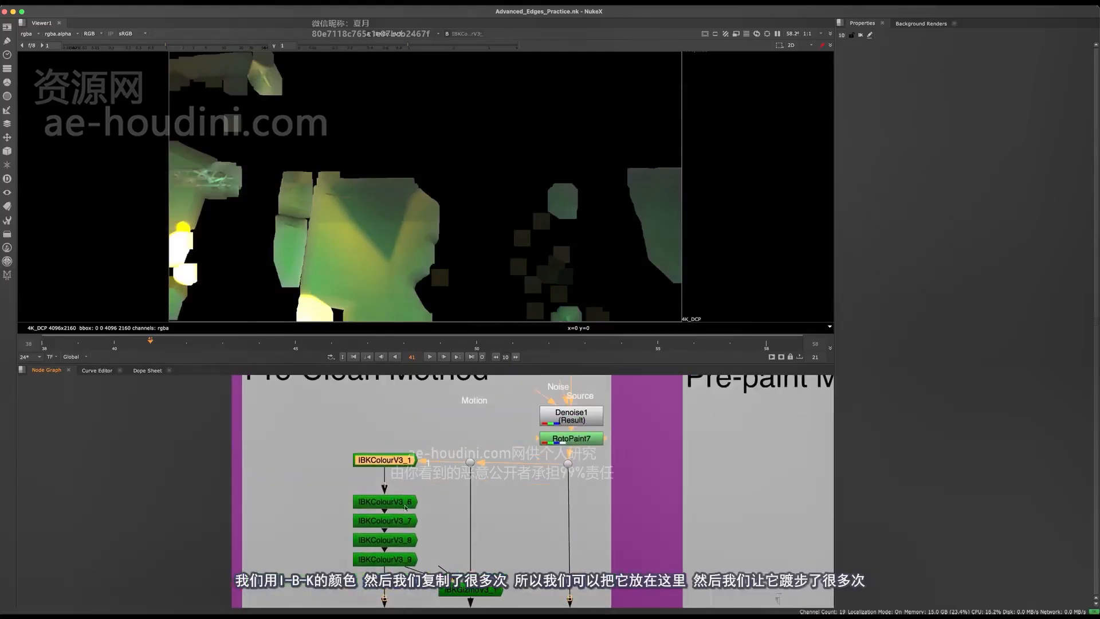
pyautogui.doubleClick(401, 463)
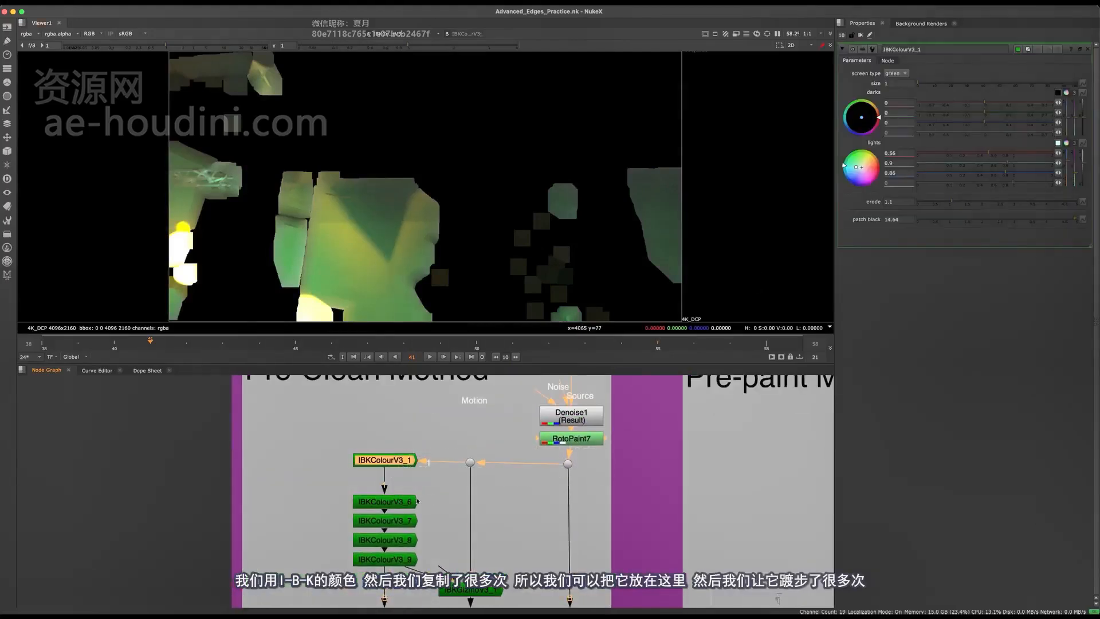
pyautogui.doubleClick(410, 503)
# Duplicate IBKColourV3_1, place the copy beside the original and fed by it, and view the copy's output
pyautogui.moveTo(453, 470); pyautogui.dragTo(515, 477, button='middle')
pyautogui.click(455, 461)
pyautogui.click(455, 464)
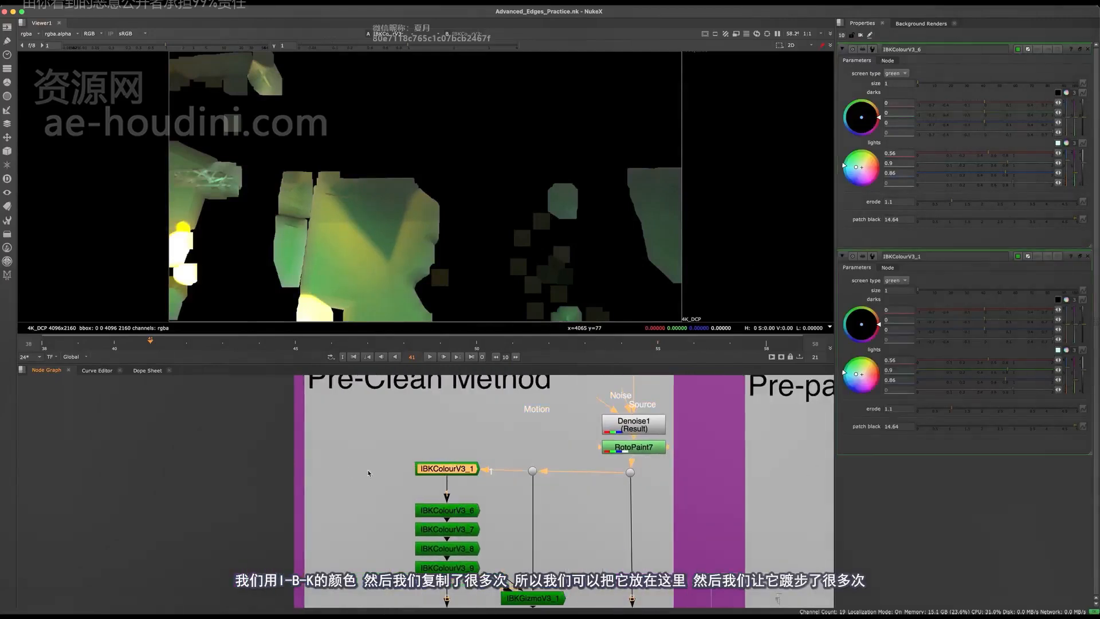
pyautogui.hotkey('ctrl', 'c')
pyautogui.hotkey('ctrl', 'v')
pyautogui.moveTo(356, 470); pyautogui.dragTo(357, 481)
pyautogui.press('1')
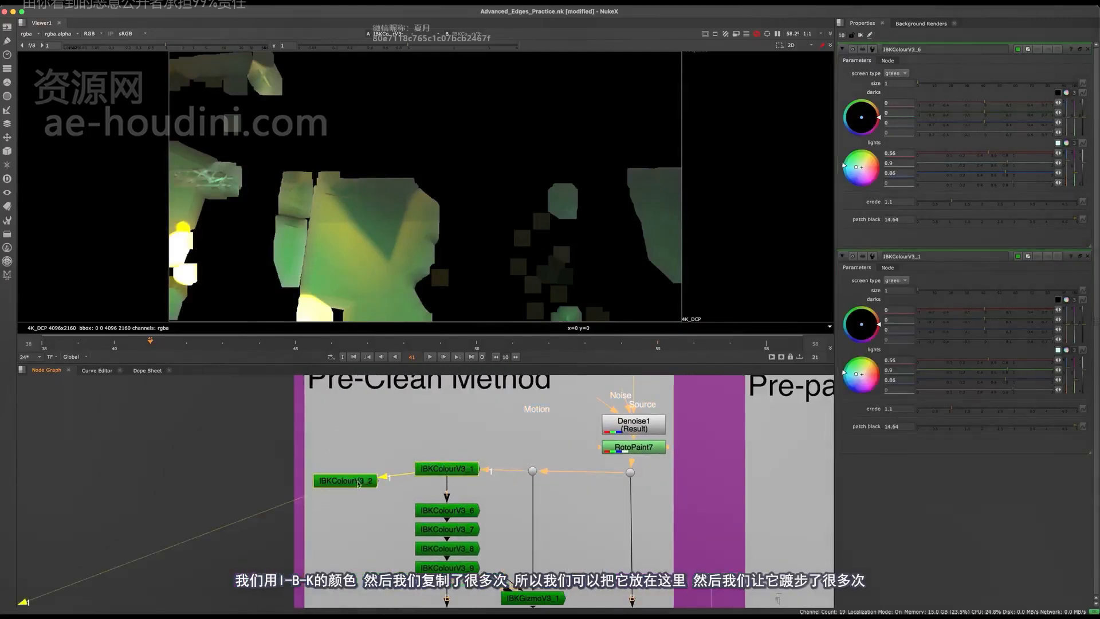
# Chain four more IBKColour copies below IBKColourV3_2 and open the properties of IBKColourV3_3
pyautogui.doubleClick(357, 481)
pyautogui.press('super+v')
pyautogui.press('super+v')
pyautogui.press('super+v')
pyautogui.press('super+v')
pyautogui.moveTo(378, 501)
pyautogui.mouseDown(button='middle')
pyautogui.moveTo(390, 434)
pyautogui.moveTo(378, 500)
pyautogui.mouseUp(button='middle')
pyautogui.click(389, 442)
pyautogui.doubleClick(373, 490)
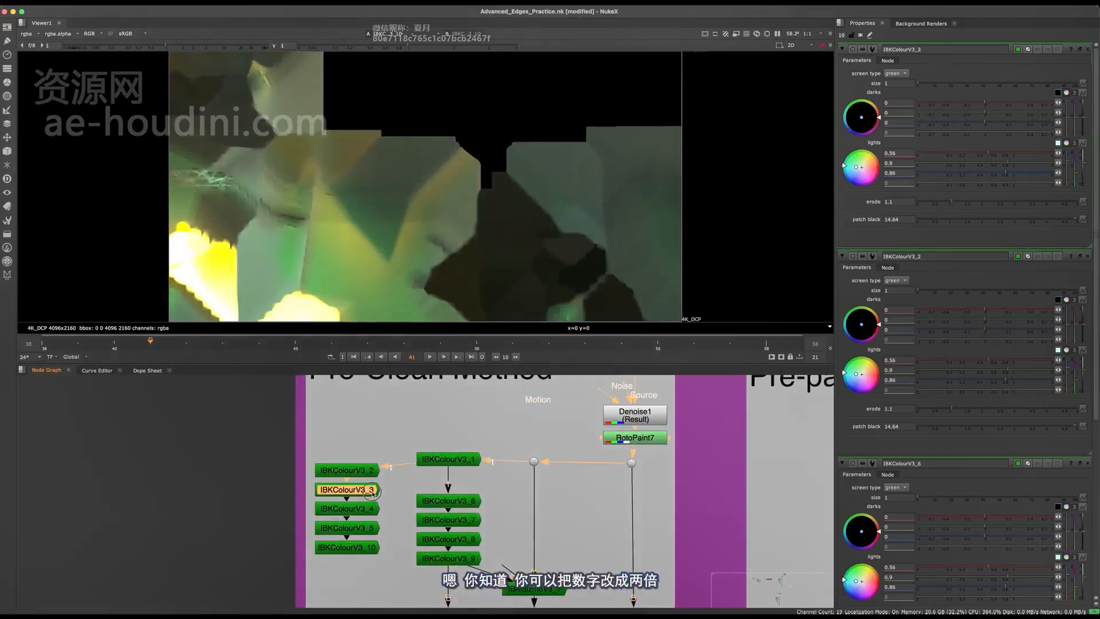
# Clear the other open properties, reopen those of IBKColourV3_2, and set the patch black of IBKColourV3_3 to 28
pyautogui.click(1088, 257)
pyautogui.click(1088, 256)
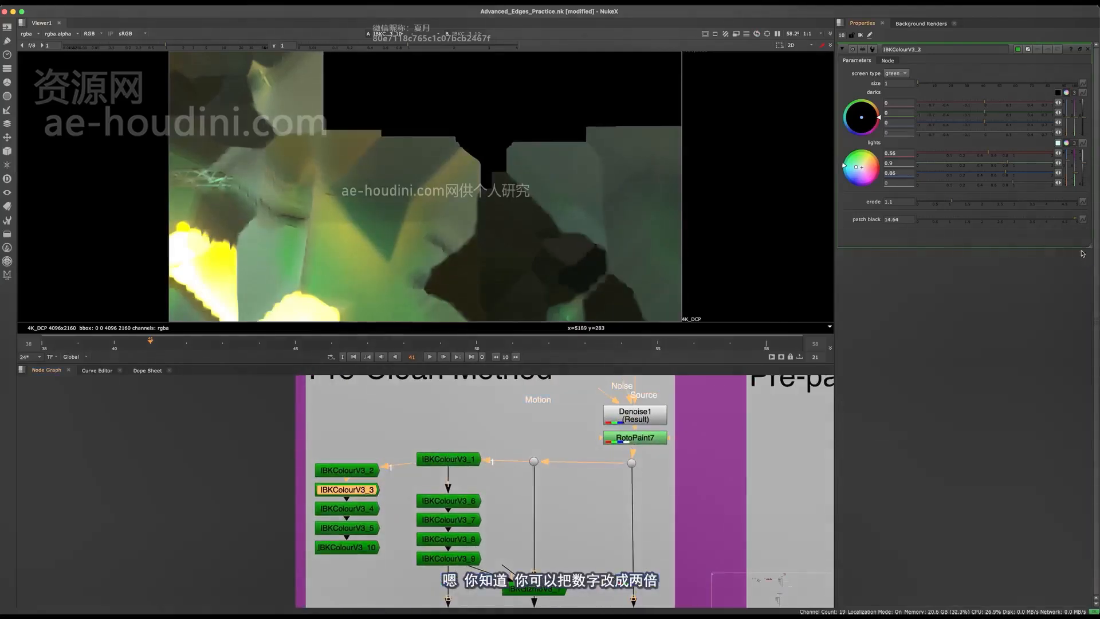
pyautogui.doubleClick(356, 471)
pyautogui.click(356, 491)
pyautogui.moveTo(356, 492); pyautogui.dragTo(357, 489)
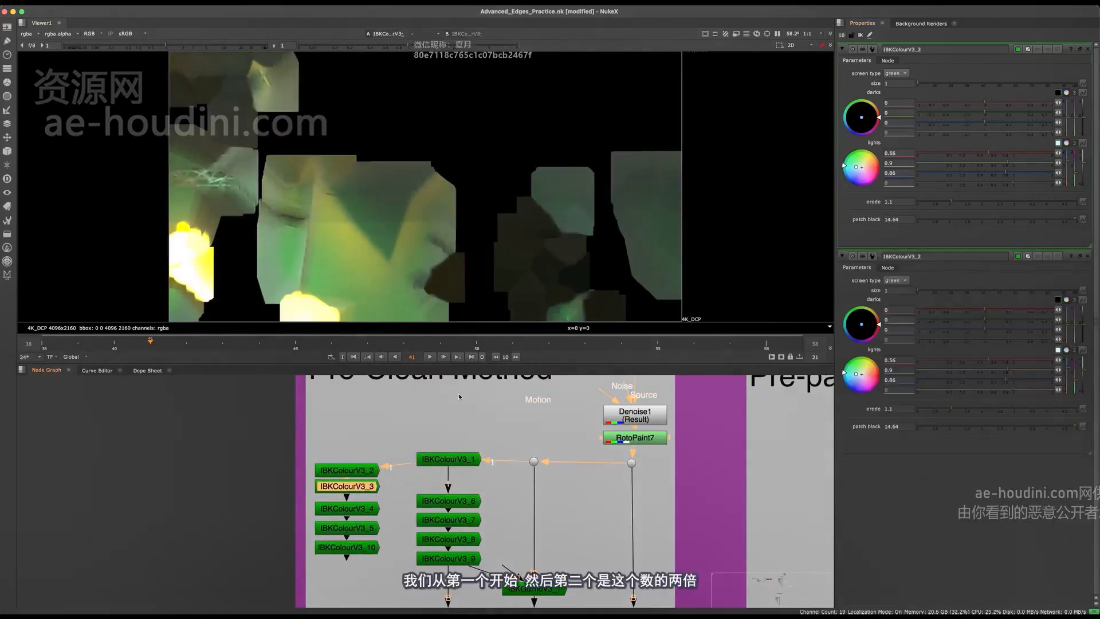
pyautogui.doubleClick(912, 220)
pyautogui.write('28')
pyautogui.press('Return')
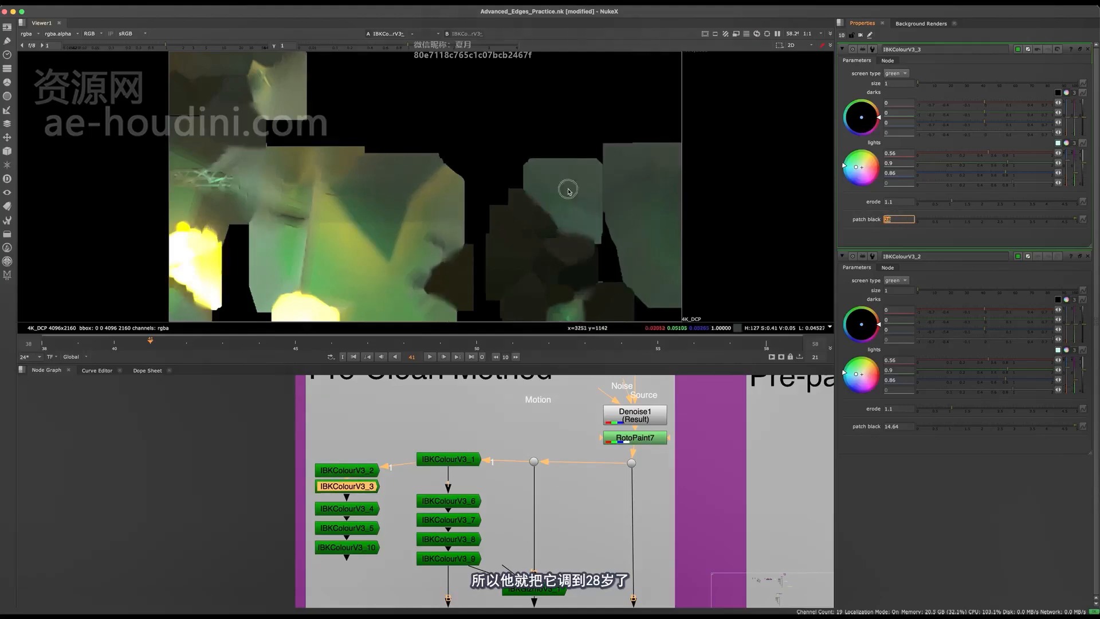
# Set the patch black of IBKColourV3_4 to 60 and view the nodes further down the new stack
pyautogui.doubleClick(371, 514)
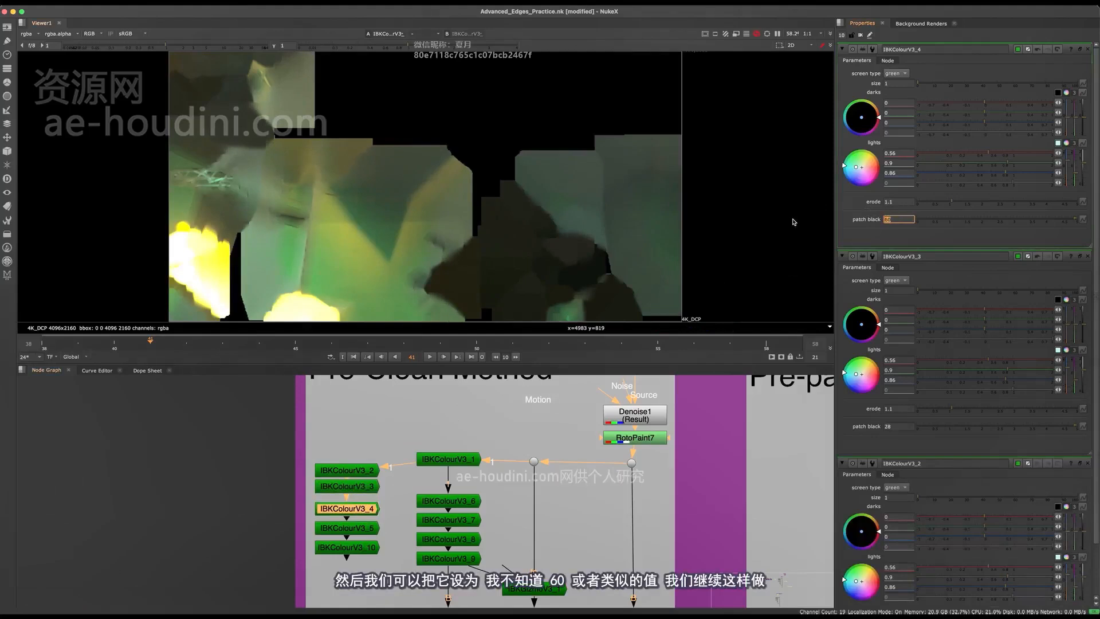
pyautogui.click(367, 528)
pyautogui.press('1')
pyautogui.click(368, 547)
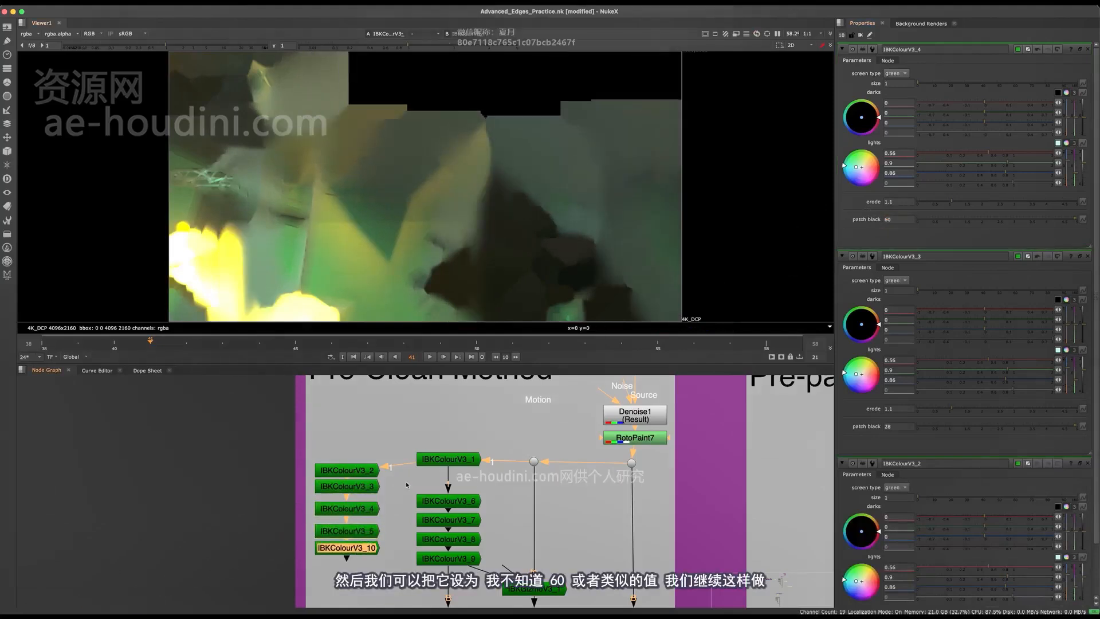
# Delete the copies below IBKColourV3_2 and replace them with five fresh duplicates chained beneath it
pyautogui.press('Delete')
pyautogui.press('Delete')
pyautogui.press('Delete')
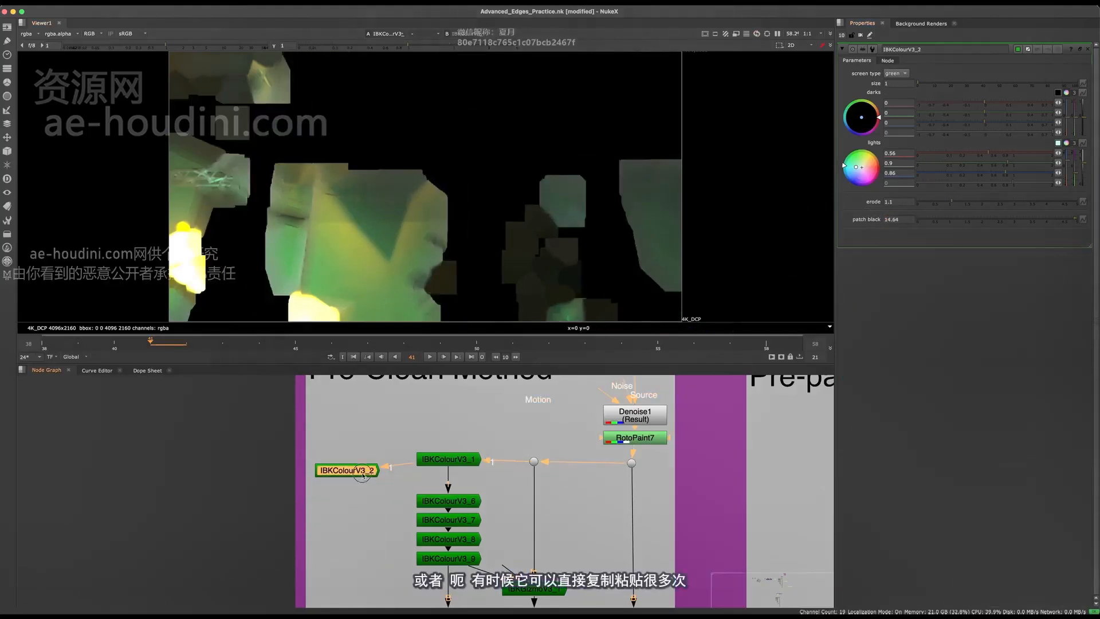
pyautogui.hotkey('ctrl', 'v')
pyautogui.hotkey('ctrl', 'v')
pyautogui.hotkey('ctrl', 'v')
pyautogui.hotkey('ctrl', 'v')
# View the output of the original IBKColourV3_1 node
pyautogui.moveTo(349, 506); pyautogui.dragTo(400, 472, button='middle')
pyautogui.scroll(2, 402, 458)
pyautogui.click(421, 441)
pyautogui.moveTo(510, 452); pyautogui.dragTo(457, 457, button='middle')
pyautogui.click(457, 408)
pyautogui.press('1')
# Paste a separate IBKColour copy above the new stack and connect its input to the dot on the denoised plate
pyautogui.click(337, 412)
pyautogui.hotkey('ctrl', 'v')
pyautogui.scroll(-2, 336, 409)
pyautogui.moveTo(336, 409); pyautogui.dragTo(352, 432, button='middle')
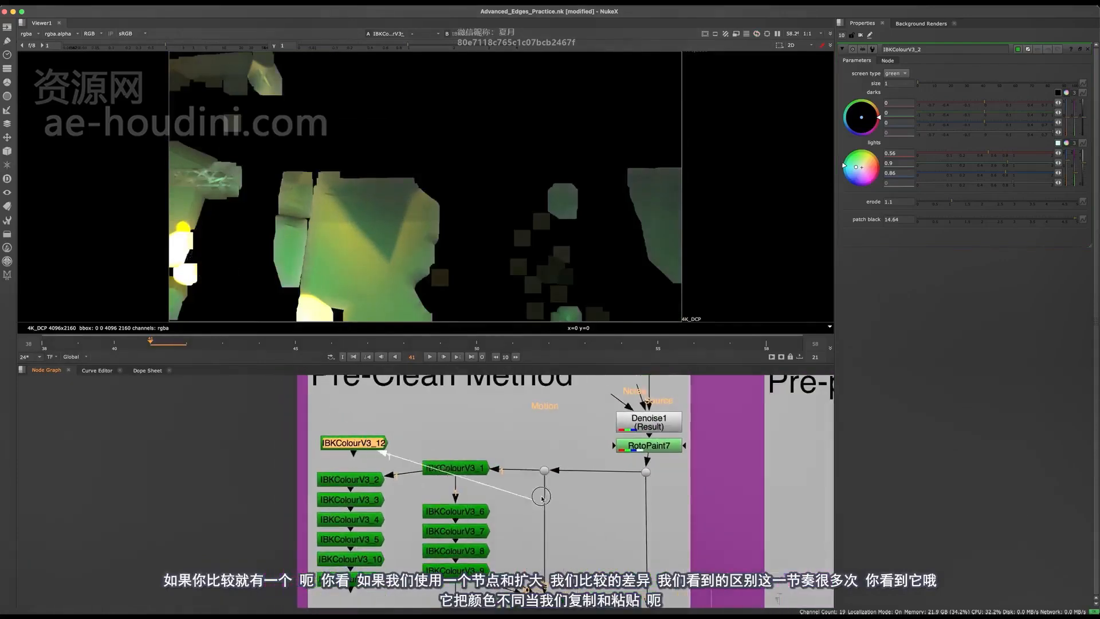
pyautogui.moveTo(543, 469); pyautogui.dragTo(544, 471)
# Open the properties of IBKColourV3_12 and raise its patch black to 94.64
pyautogui.doubleClick(344, 444)
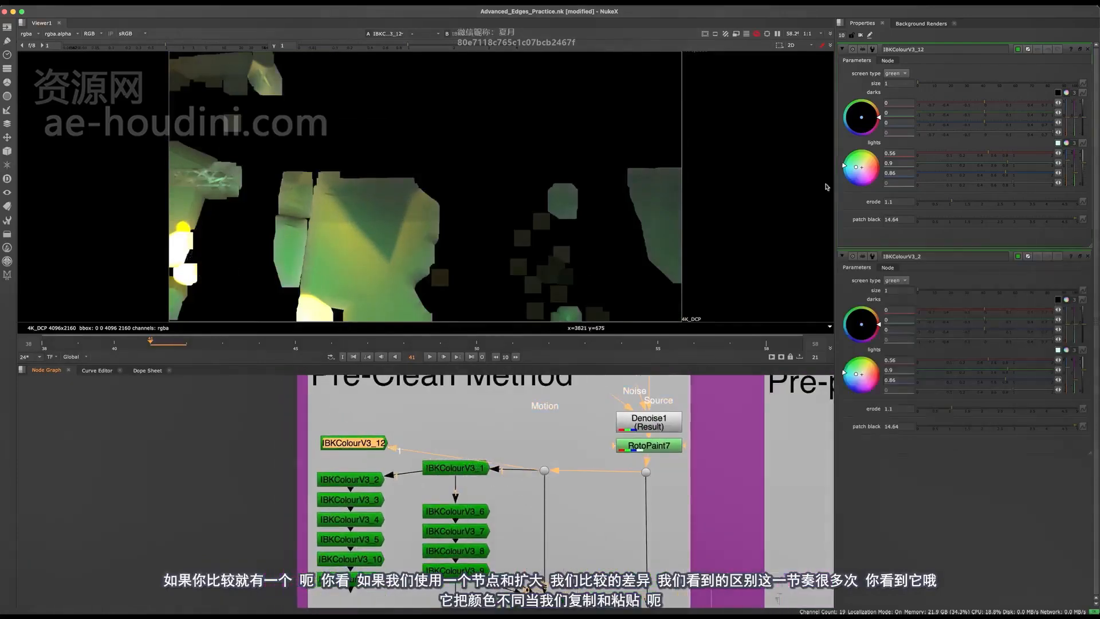
pyautogui.press('Up')
pyautogui.press('Up')
pyautogui.press('Up')
pyautogui.press('Up')
pyautogui.press('Up')
pyautogui.press('Up')
pyautogui.press('Up')
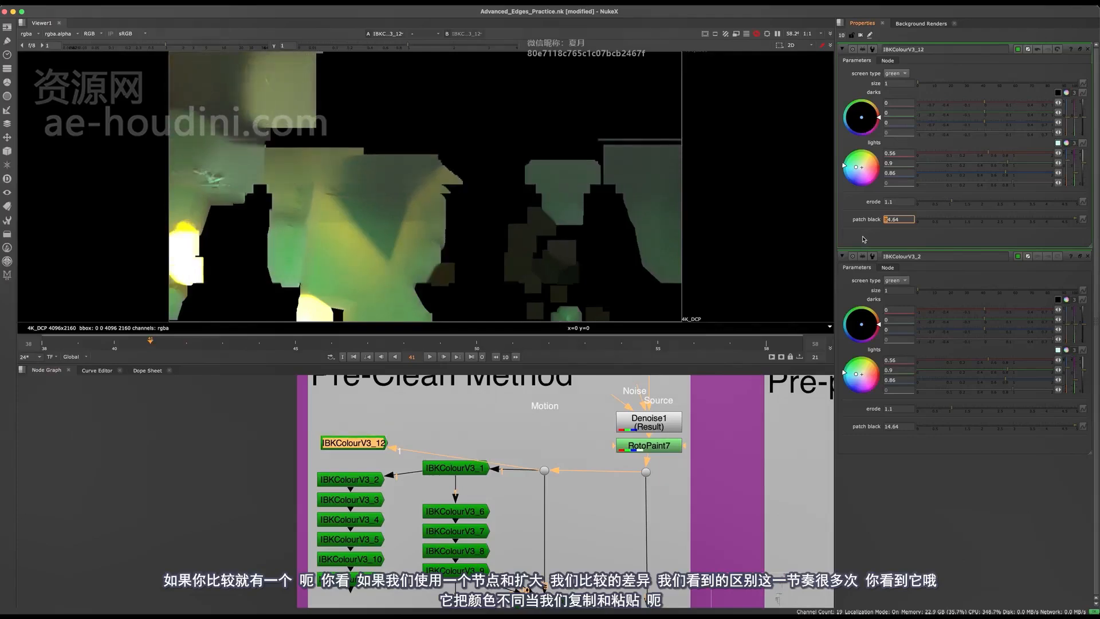
# Move IBKColourV3_12 clear of the stack and assign IBKColourV3_11 to the viewer's second input
pyautogui.moveTo(392, 494); pyautogui.dragTo(405, 471, button='middle')
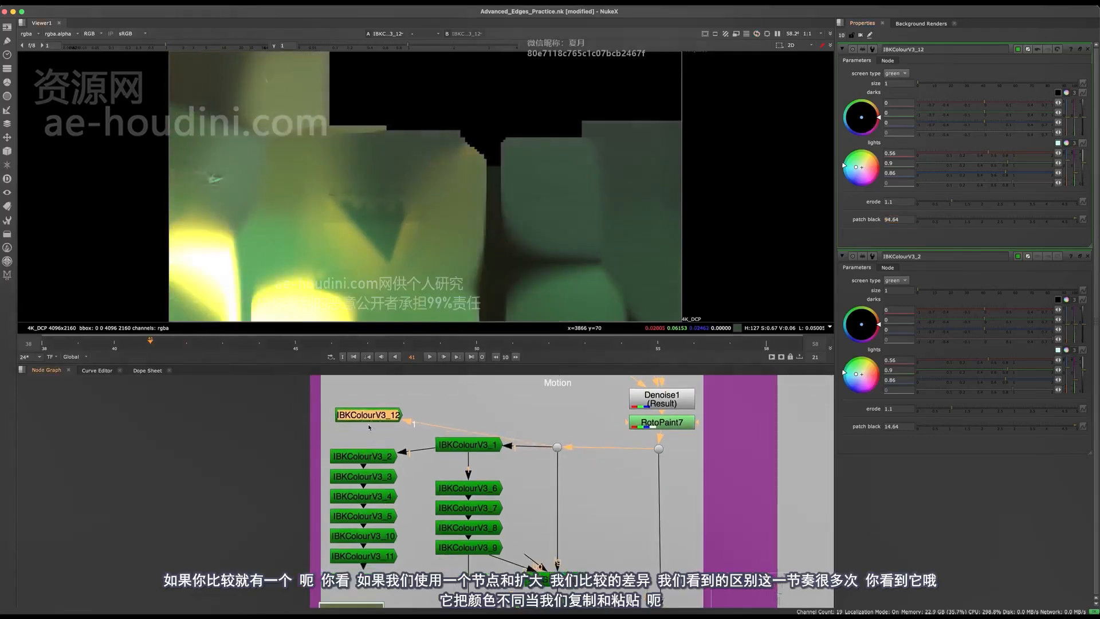
pyautogui.moveTo(369, 424); pyautogui.dragTo(408, 414)
pyautogui.click(387, 557)
pyautogui.press('2')
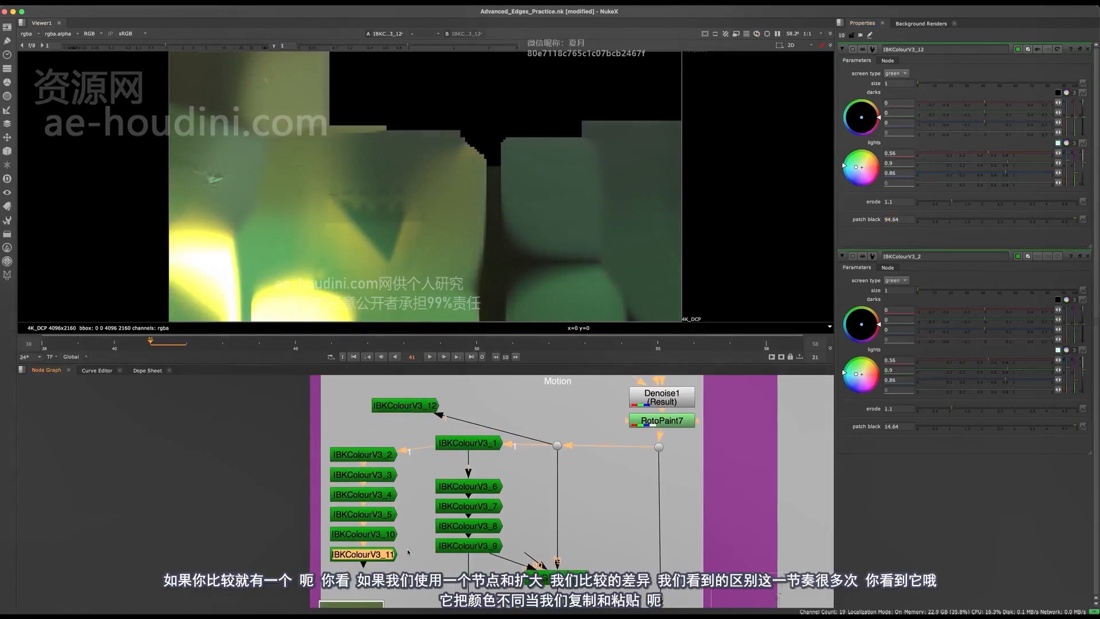
# Compare the single high-patch-black IBKColour result with the stacked result up close by switching between viewer inputs
pyautogui.scroll(3, 411, 587)
pyautogui.press('1')
pyautogui.press('2')
pyautogui.scroll(8, 433, 184)
pyautogui.press('1')
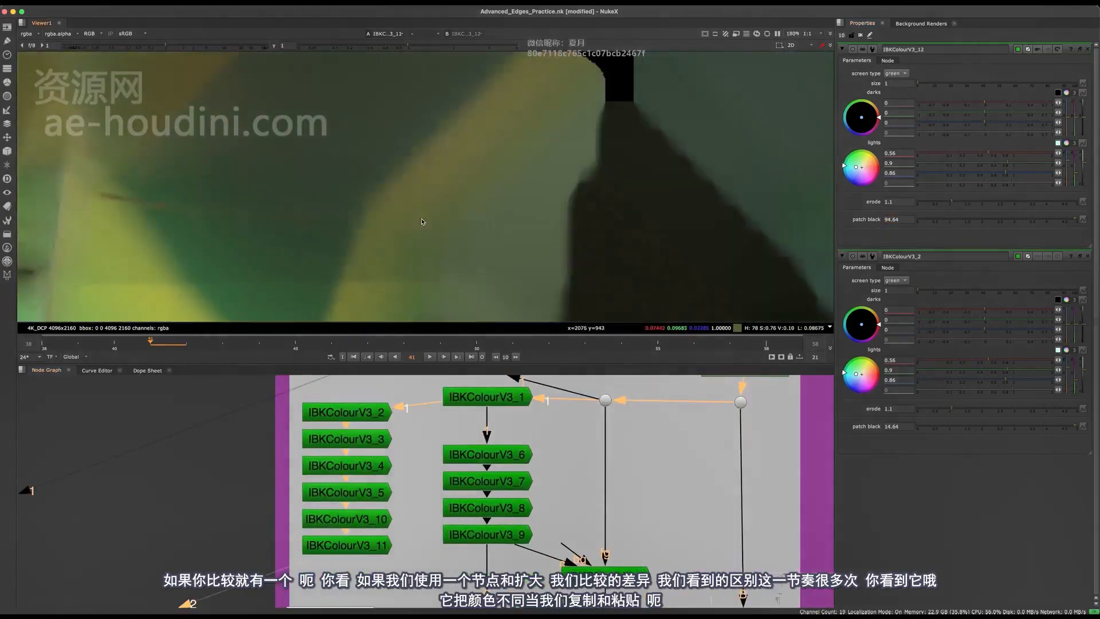
# Compare the softness and edge detail of IBKColourV3_12 against the stacked IBKColourV3_11 result by alternating viewer inputs
pyautogui.scroll(-3, 432, 187)
pyautogui.press('2')
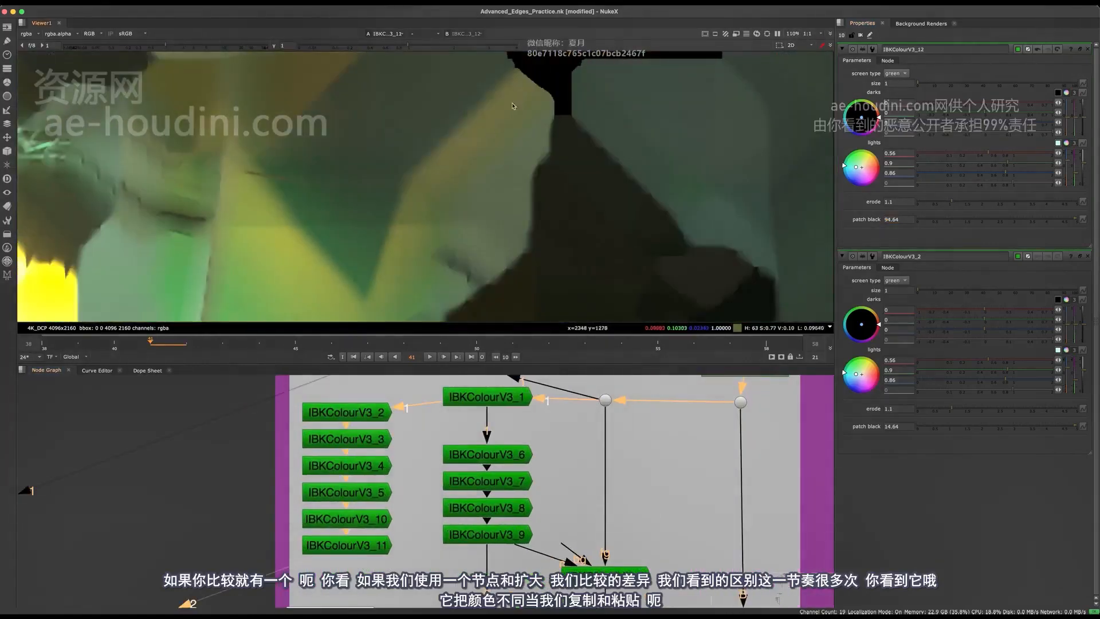
pyautogui.press('1')
pyautogui.press('2')
pyautogui.scroll(-4, 369, 454)
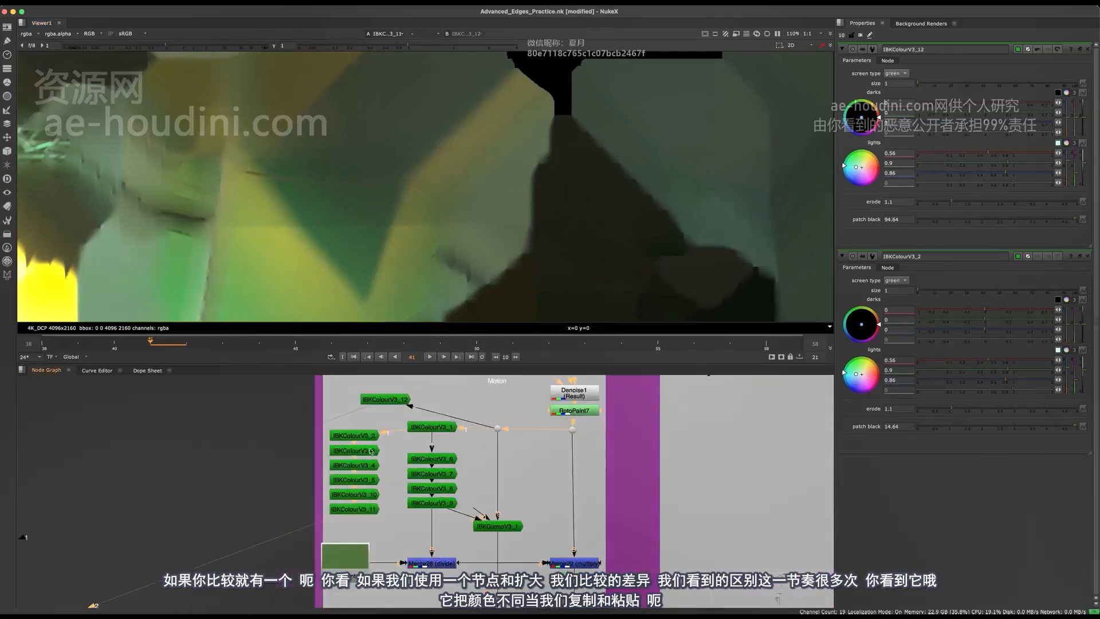
pyautogui.scroll(1, 371, 494)
pyautogui.moveTo(374, 459); pyautogui.dragTo(369, 514, button='middle')
pyautogui.press('1')
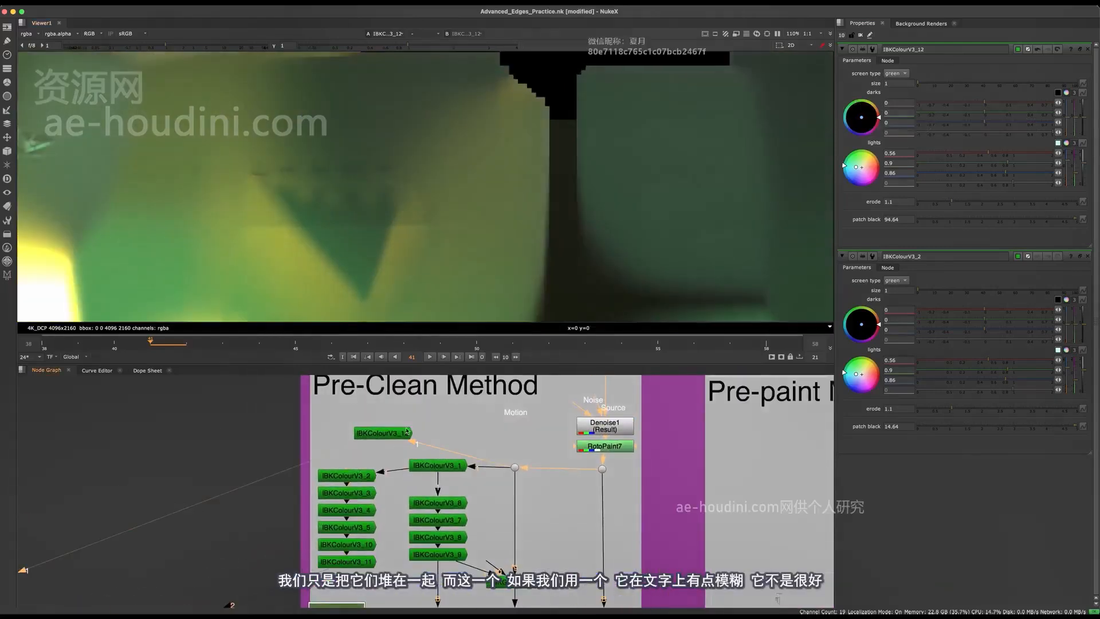
pyautogui.scroll(-3, 416, 280)
pyautogui.press('2')
pyautogui.press('1')
pyautogui.scroll(3, 424, 219)
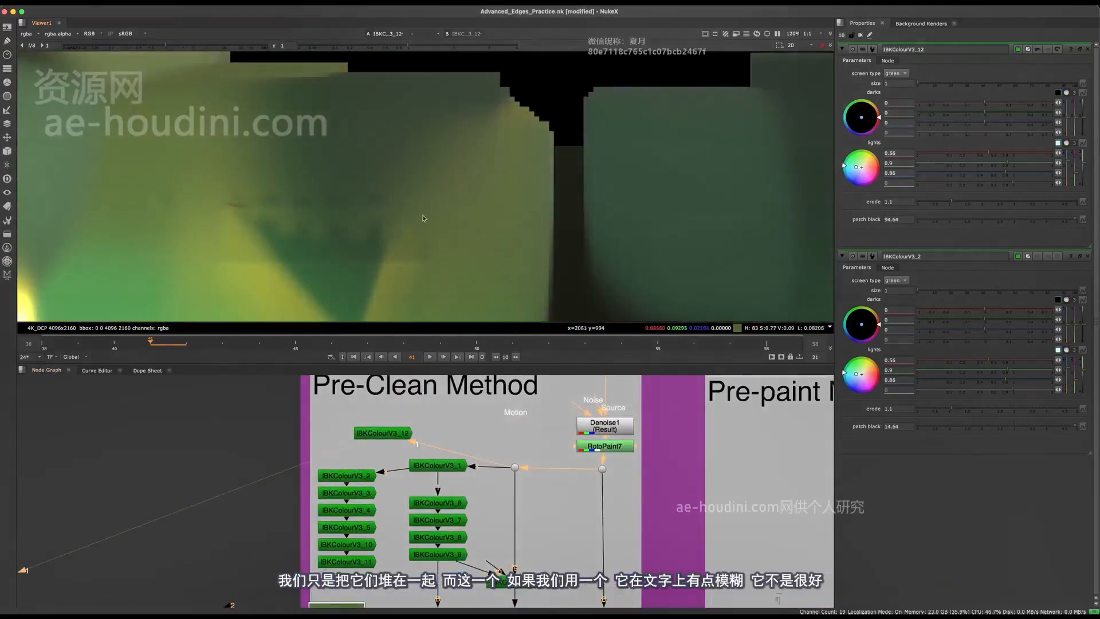
pyautogui.press('2')
pyautogui.press('1')
pyautogui.scroll(3, 338, 212)
pyautogui.press('2')
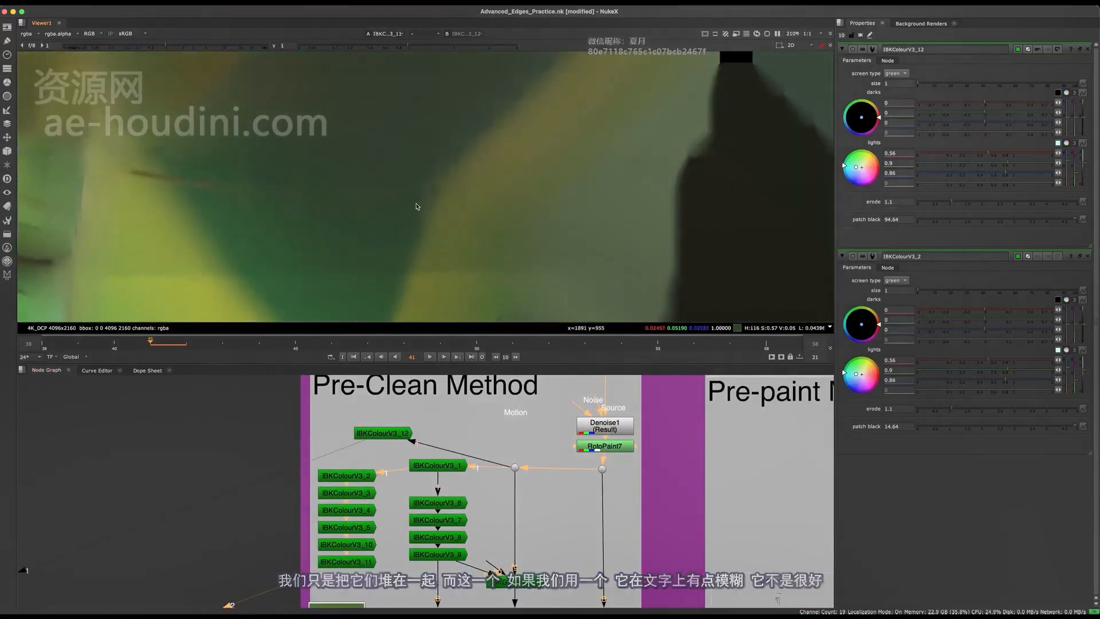
pyautogui.press('1')
pyautogui.press('2')
pyautogui.press('1')
pyautogui.press('2')
# Delete the single IBKColourV3_12 node and the copied IBKColour nodes stacked below IBKColourV3_2
pyautogui.click(383, 434)
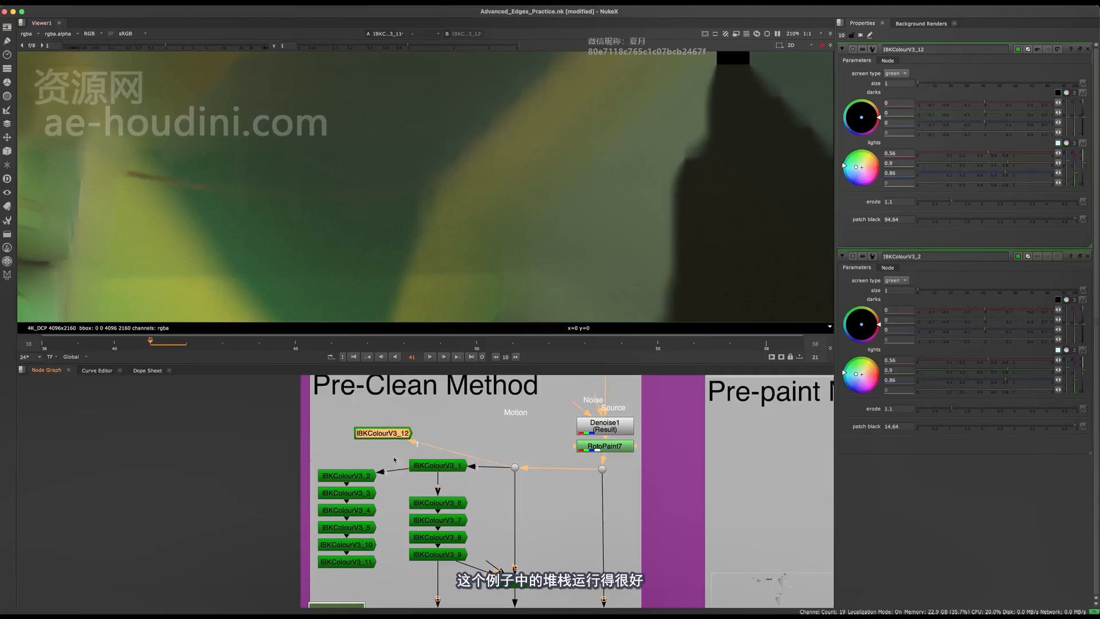
pyautogui.press('Delete')
pyautogui.moveTo(384, 576); pyautogui.dragTo(362, 484, button='middle')
pyautogui.scroll(-3, 362, 485)
pyautogui.scroll(2, 362, 484)
pyautogui.moveTo(269, 403); pyautogui.dragTo(376, 547)
pyautogui.press('Delete')
# Move the remaining IBKColourV3_2 clear of the original stack, check its settings and delete it
pyautogui.click(436, 440)
pyautogui.moveTo(355, 475); pyautogui.dragTo(330, 460, button='middle')
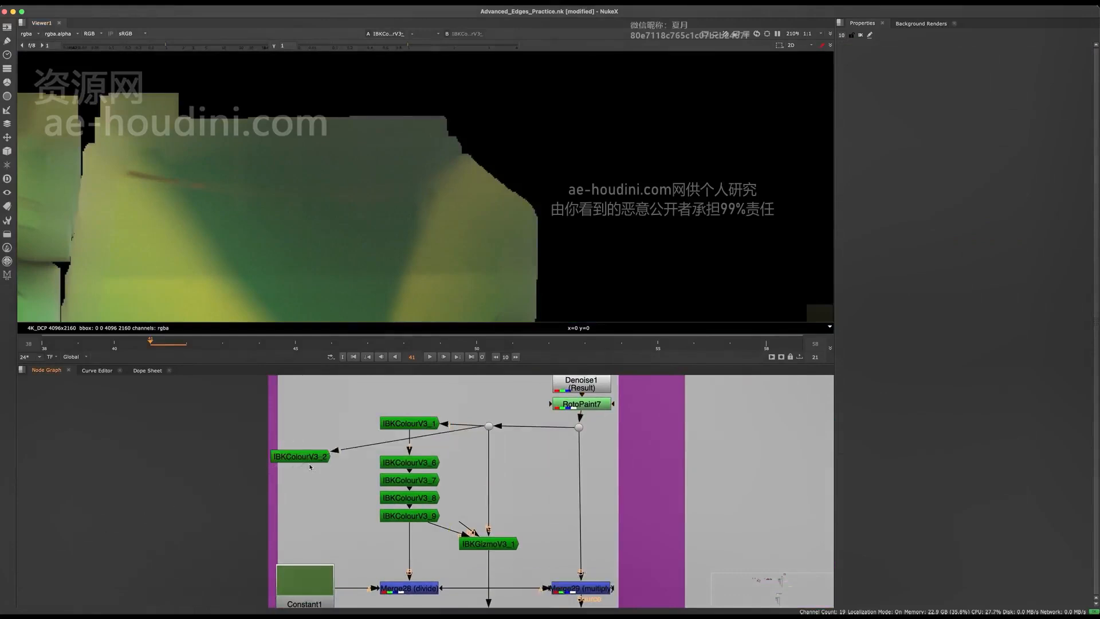
pyautogui.scroll(-2, 393, 228)
pyautogui.doubleClick(307, 458)
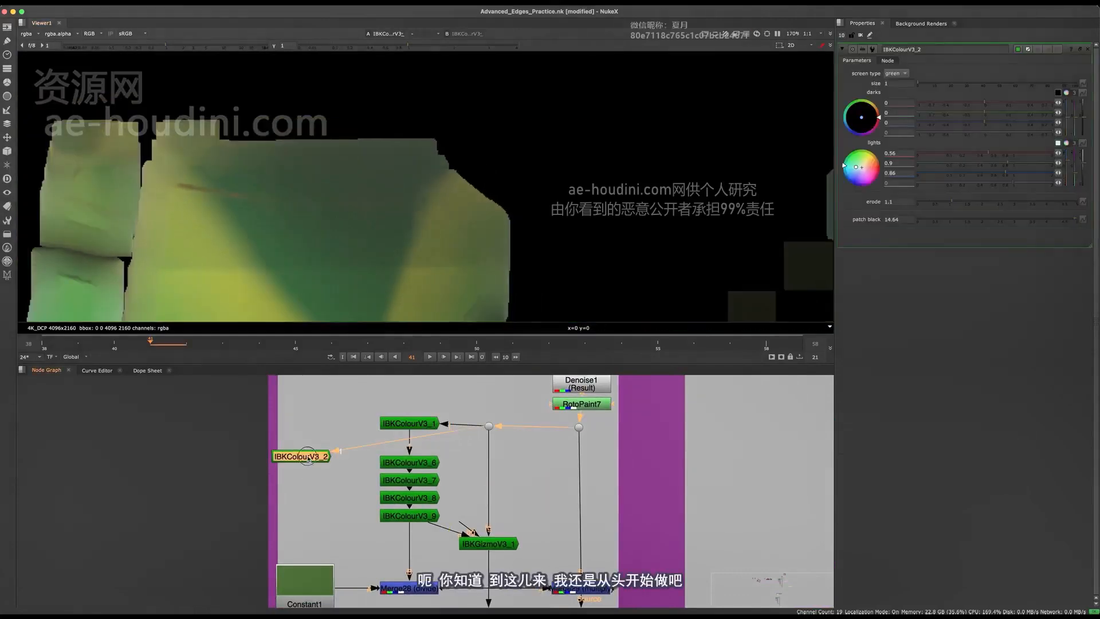
pyautogui.press('Delete')
# Create a new IBKColour node fed by the dot on the denoised plate and show it in the viewer
pyautogui.press('Tab')
pyautogui.write('i')
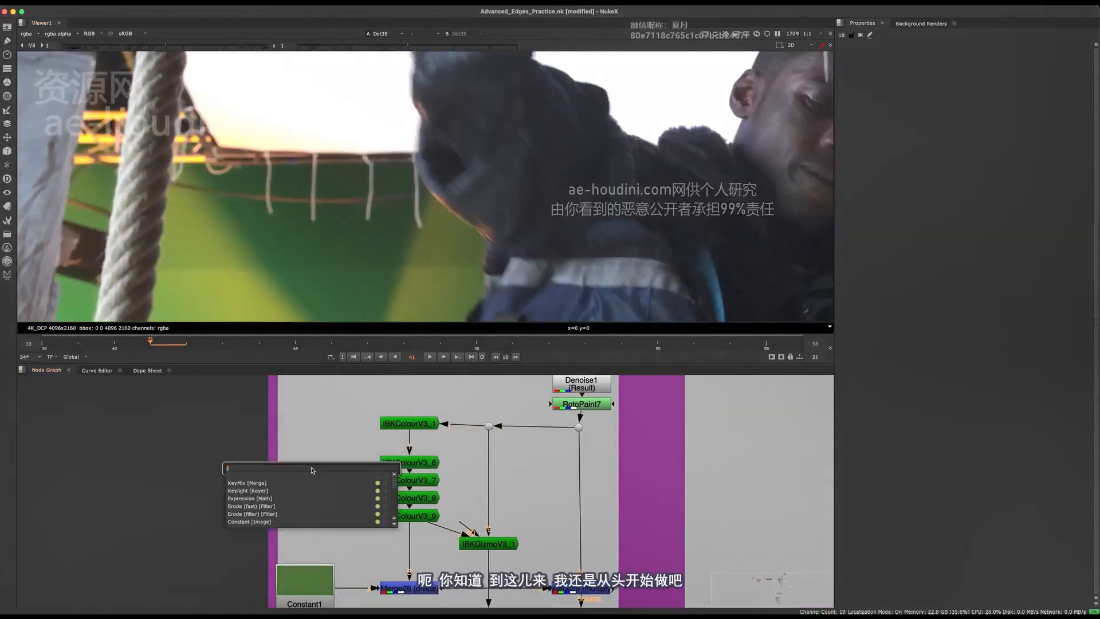
pyautogui.write('bnkcolibkcolour')
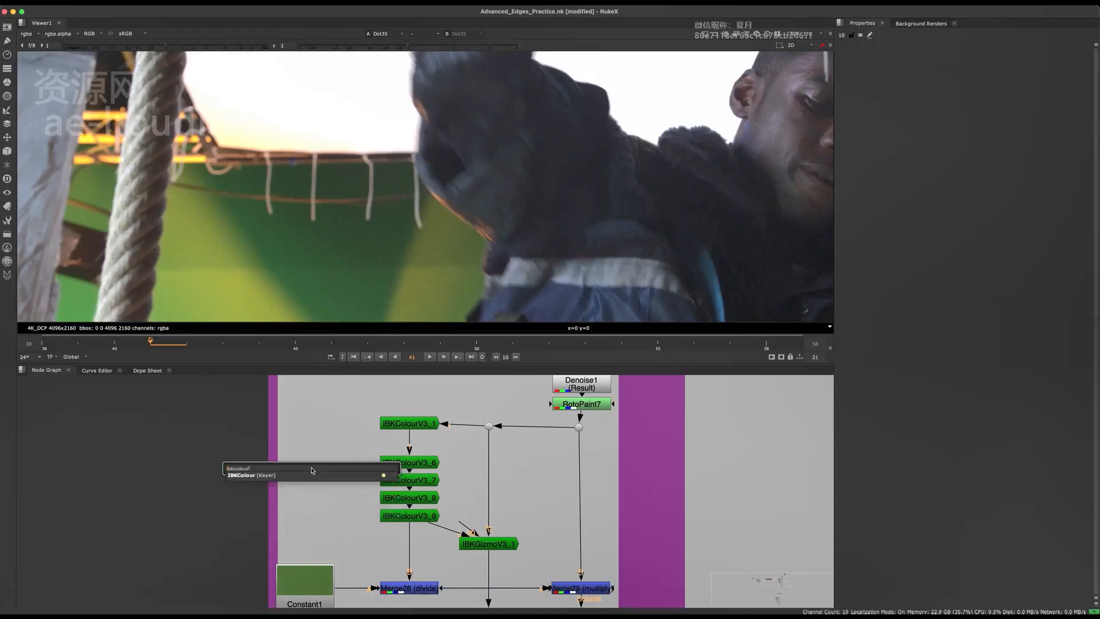
pyautogui.press('Return')
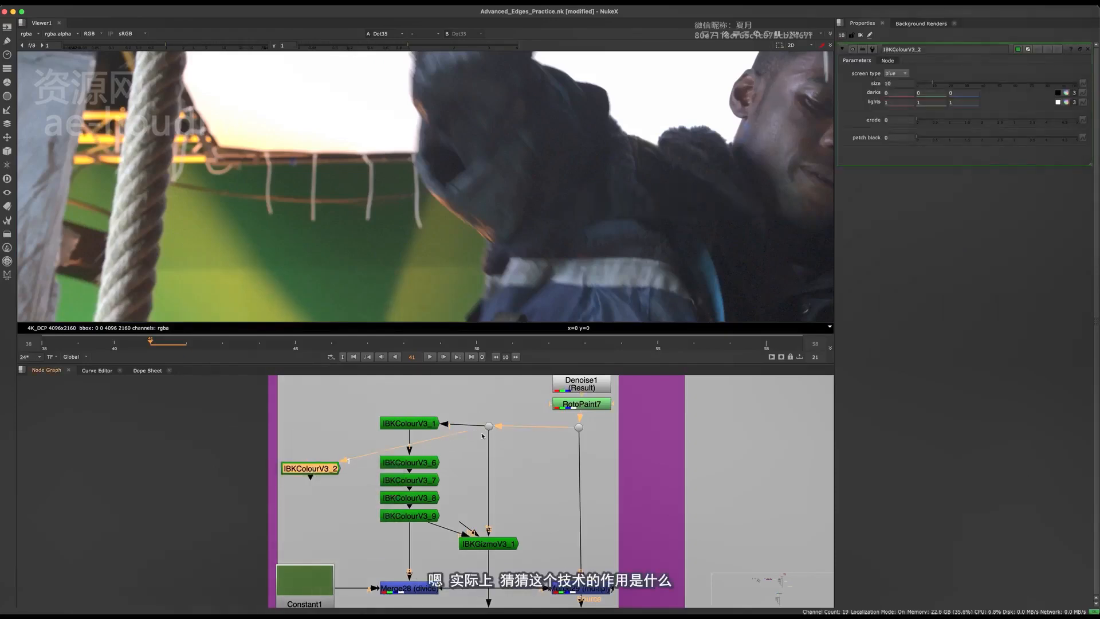
pyautogui.press('1')
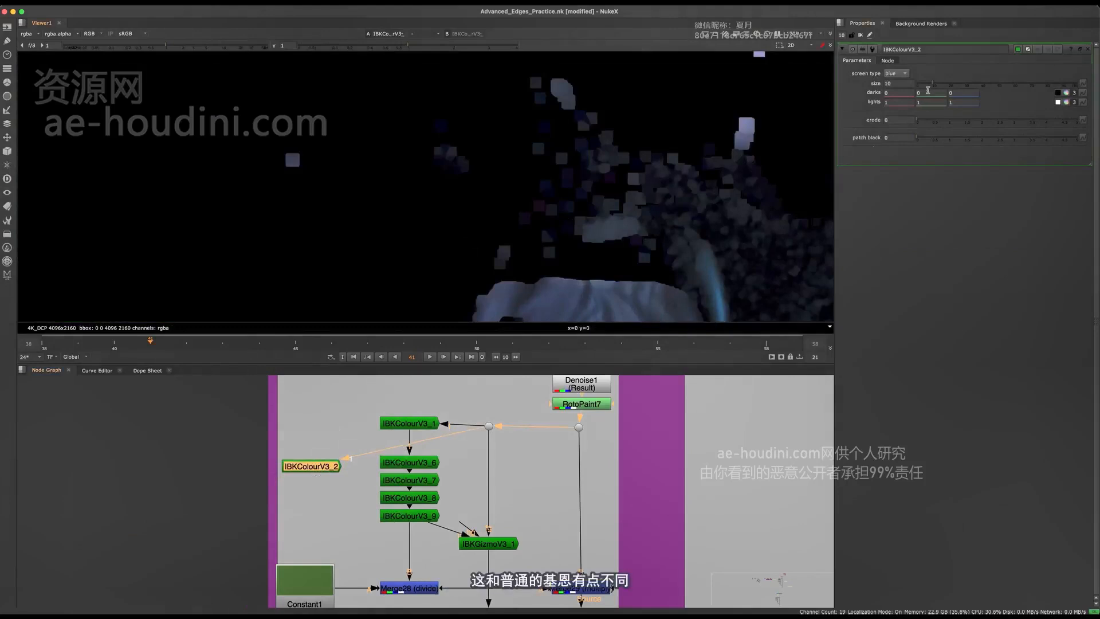
# Set the new IBKColour node's size to 1 and its screen type to green
pyautogui.moveTo(928, 85); pyautogui.dragTo(916, 84)
pyautogui.click(905, 74)
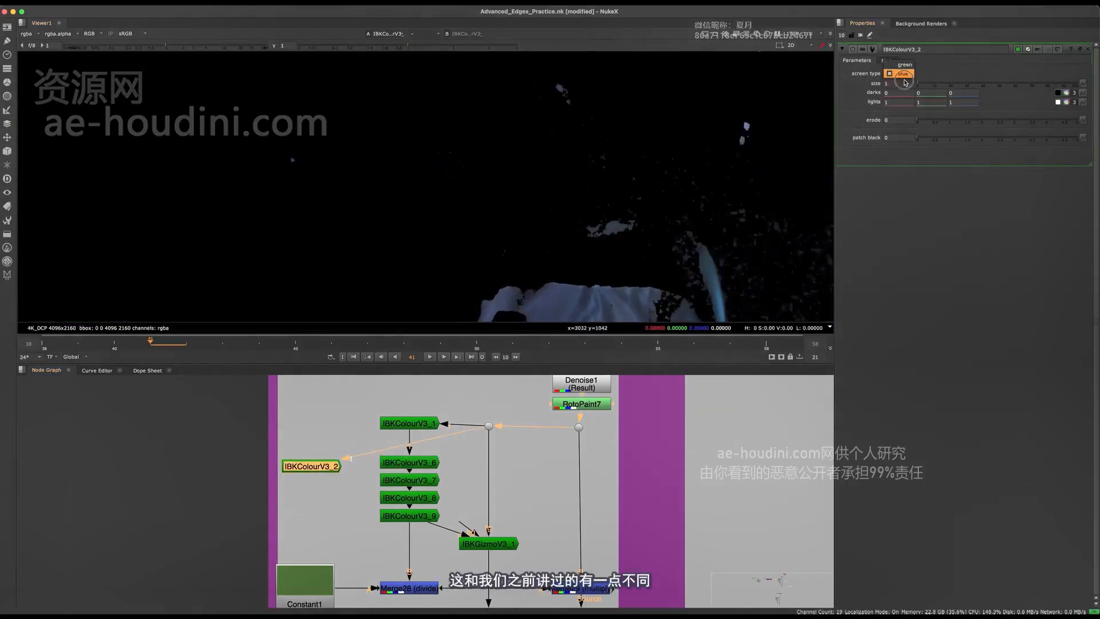
pyautogui.click(899, 64)
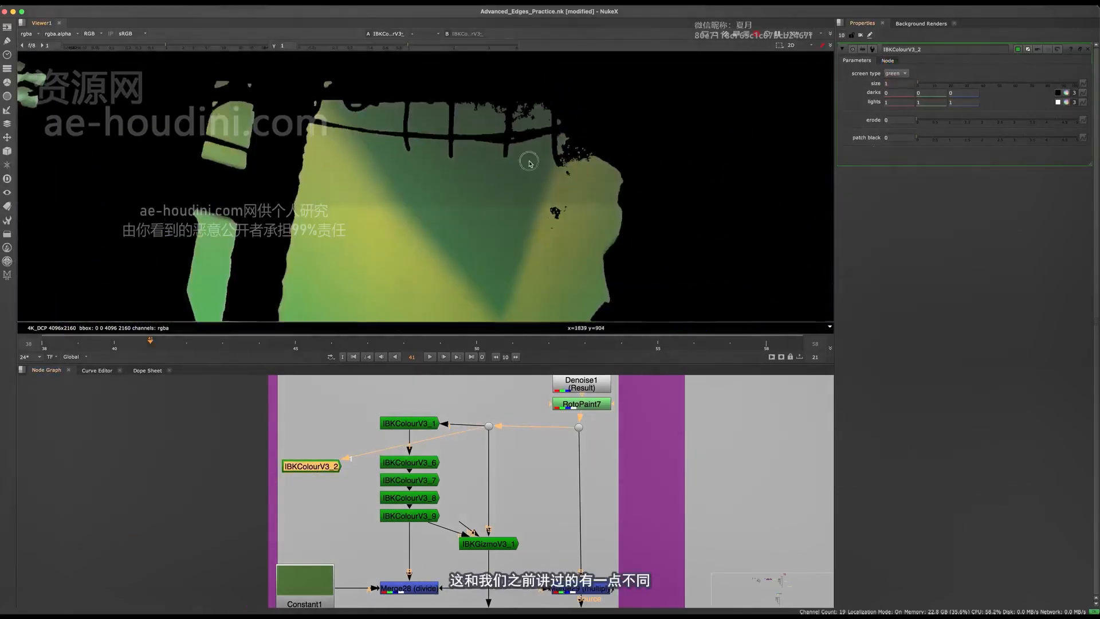
pyautogui.scroll(3, 613, 174)
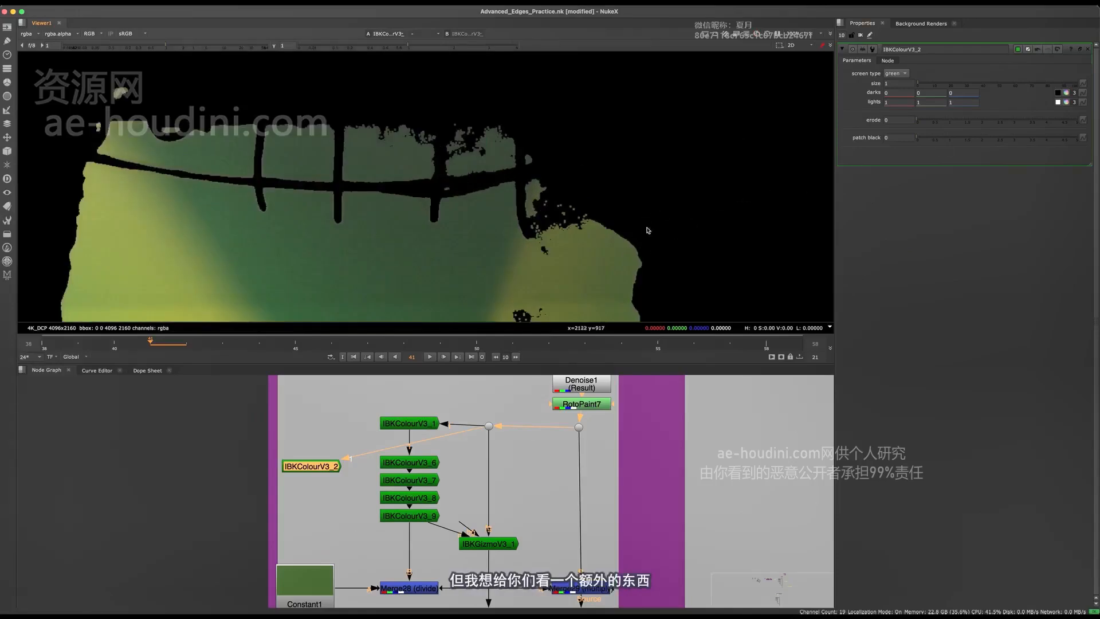
# Split the lights into channels and set red to 1.09, green to 1.22 and blue to 1.34 to tighten the screen edges
pyautogui.click(1066, 102)
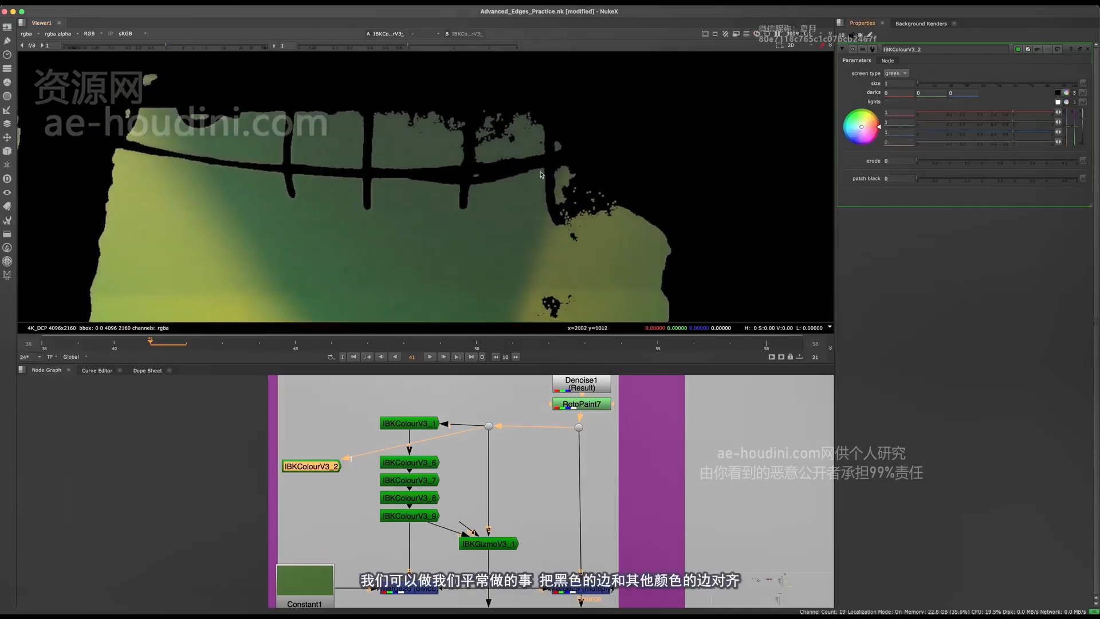
pyautogui.scroll(-2, 541, 174)
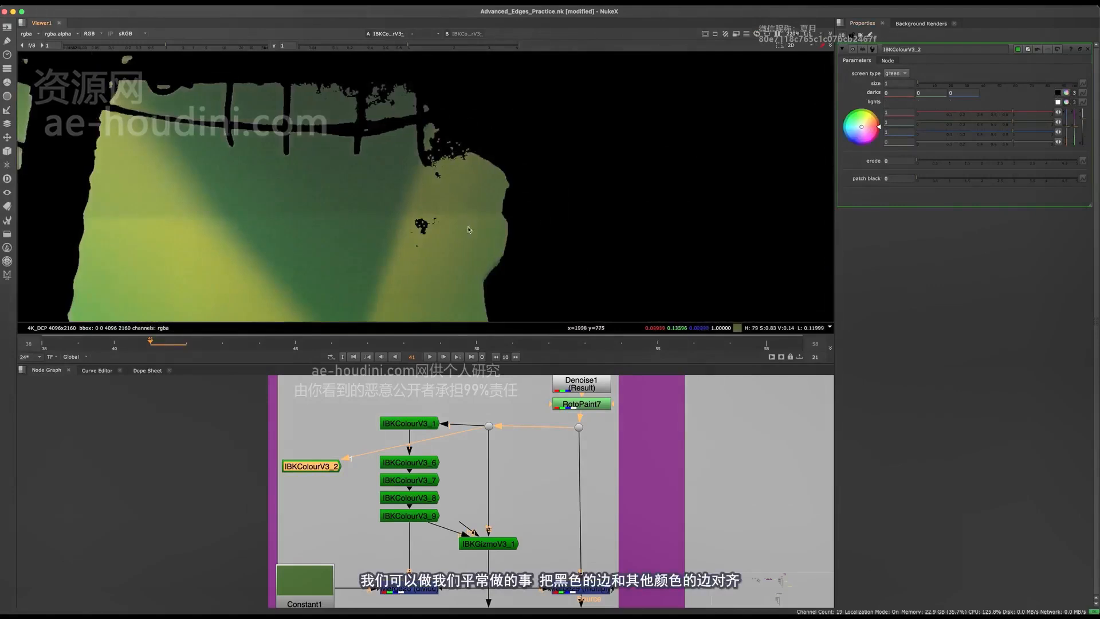
pyautogui.scroll(3, 544, 170)
pyautogui.moveTo(484, 295); pyautogui.dragTo(557, 280, button='middle')
pyautogui.scroll(4, 543, 135)
pyautogui.scroll(-5, 541, 149)
pyautogui.scroll(5, 558, 279)
pyautogui.scroll(-7, 573, 269)
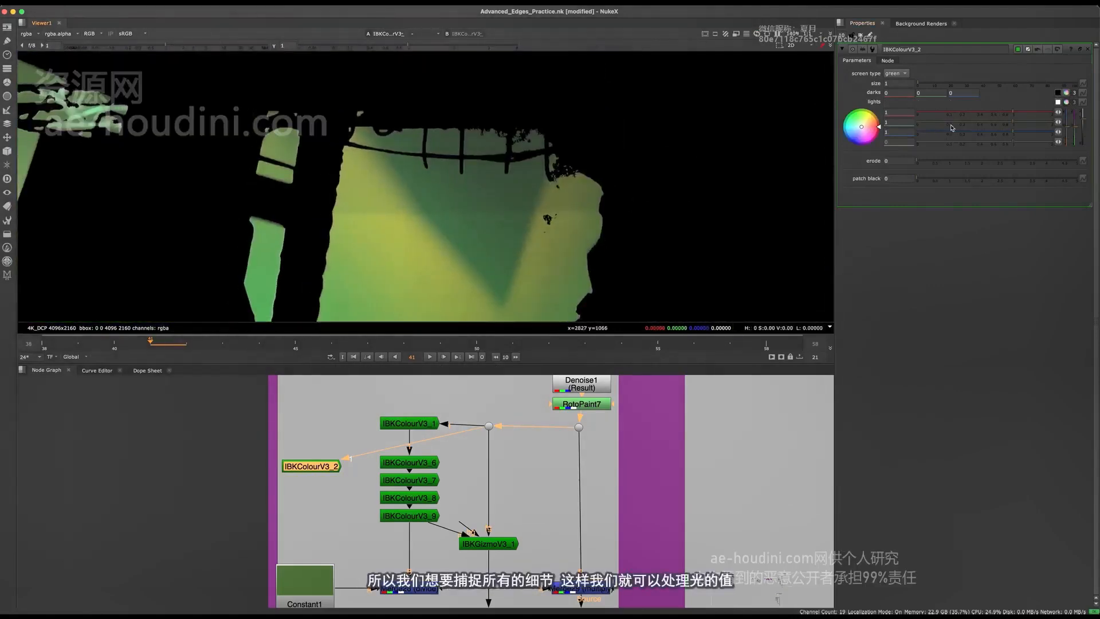
pyautogui.moveTo(1016, 128)
pyautogui.mouseDown()
pyautogui.moveTo(1005, 130)
pyautogui.moveTo(1037, 129)
pyautogui.moveTo(1023, 121)
pyautogui.mouseUp()
pyautogui.scroll(3, 528, 178)
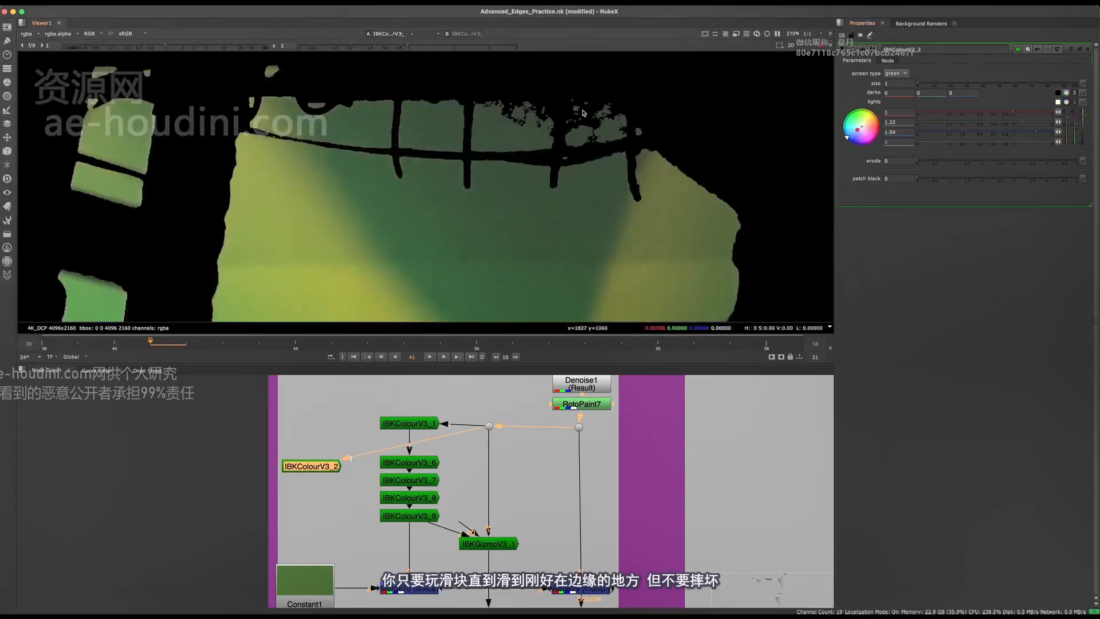
pyautogui.click(1024, 131)
pyautogui.moveTo(1024, 130)
pyautogui.mouseDown()
pyautogui.moveTo(1001, 113)
pyautogui.moveTo(1017, 116)
pyautogui.mouseUp()
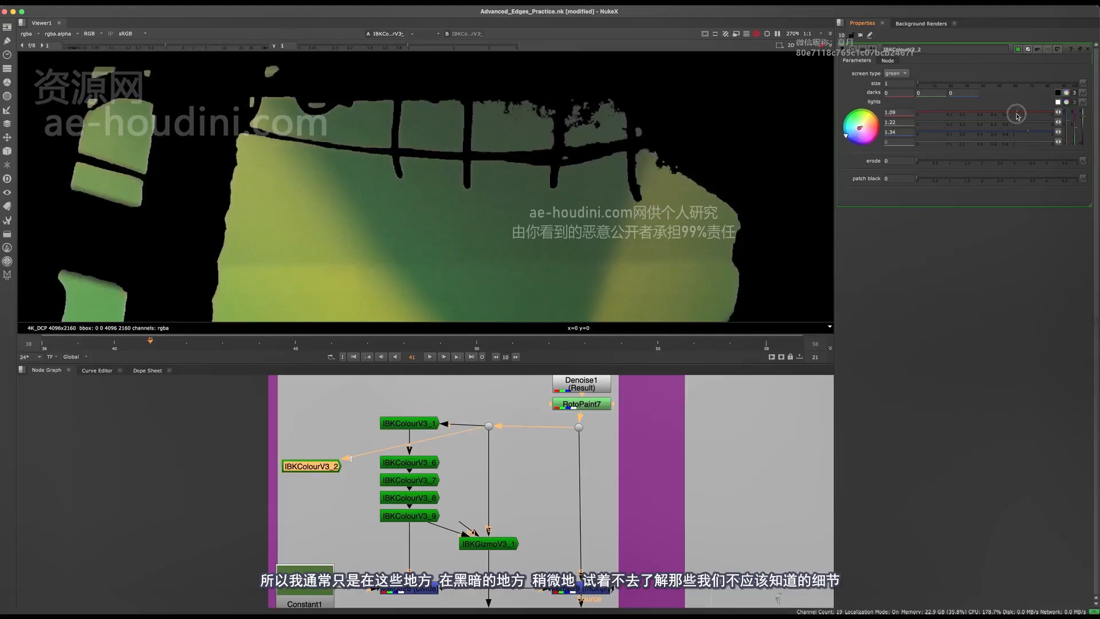
# Split the darks into channels and adjust blue to 0.002, checking the actor's dark areas for leftover noise
pyautogui.click(1065, 92)
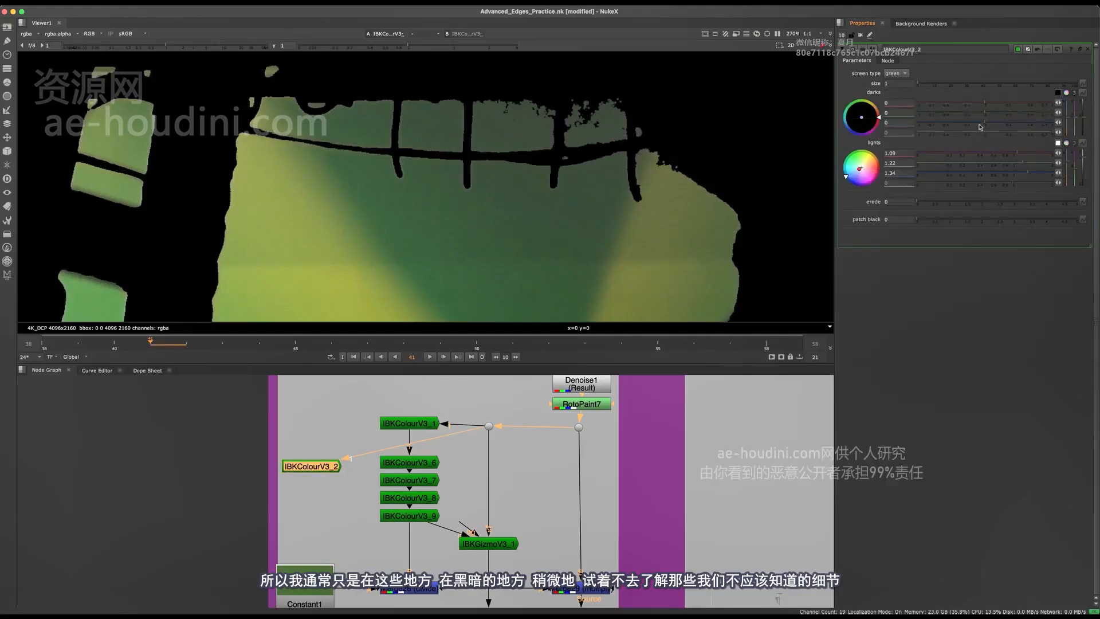
pyautogui.moveTo(999, 124); pyautogui.dragTo(979, 125)
pyautogui.keyDown('alt'); pyautogui.moveTo(559, 137); pyautogui.dragTo(515, 118, button='middle'); pyautogui.keyUp('alt')
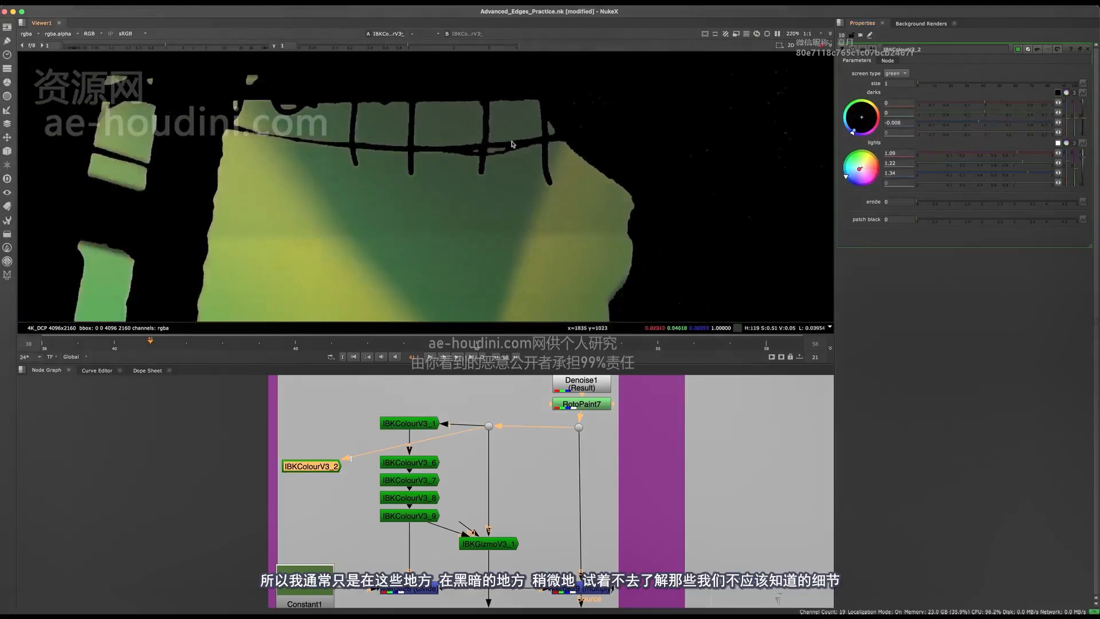
pyautogui.moveTo(539, 203); pyautogui.dragTo(512, 124, button='middle')
pyautogui.moveTo(586, 251); pyautogui.dragTo(556, 154, button='middle')
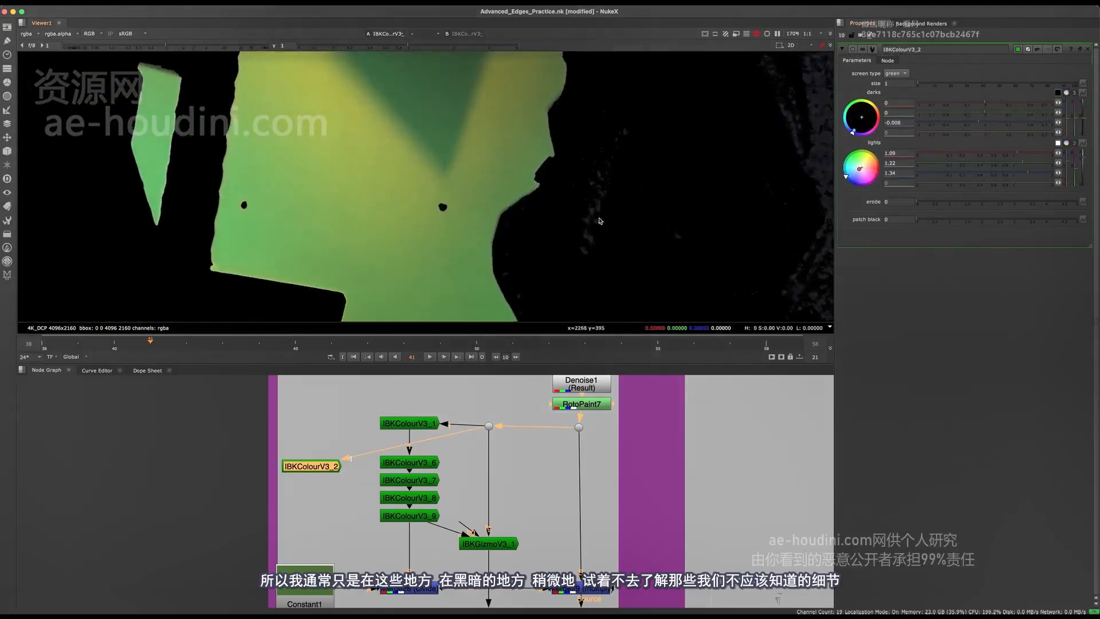
pyautogui.moveTo(659, 125); pyautogui.dragTo(500, 138, button='middle')
pyautogui.scroll(-5, 499, 138)
pyautogui.moveTo(603, 154); pyautogui.dragTo(639, 155, button='middle')
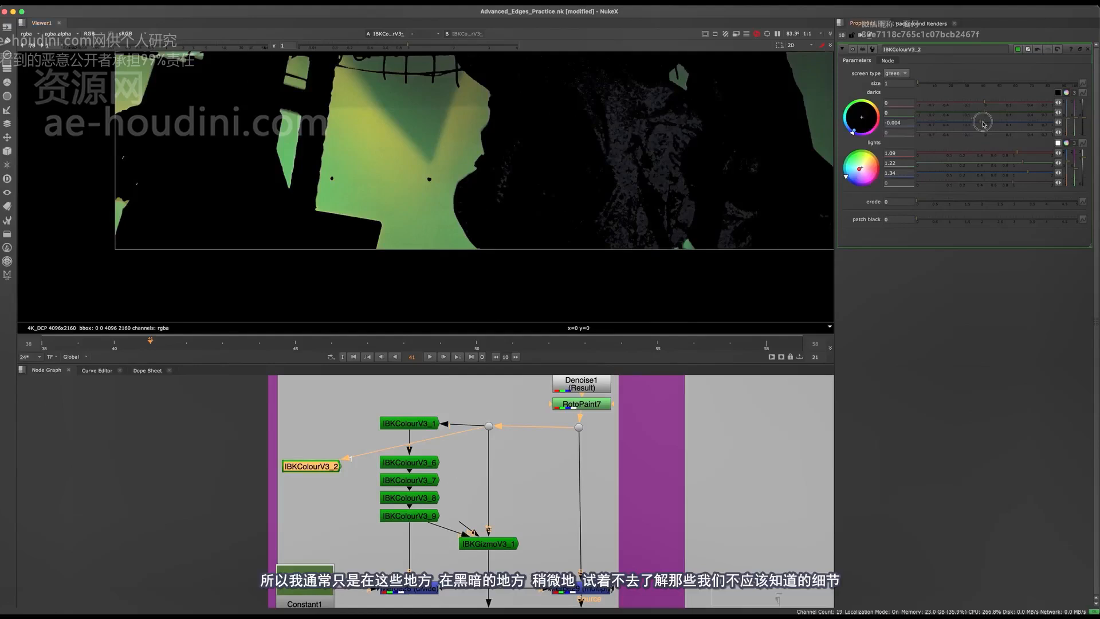
pyautogui.moveTo(982, 123); pyautogui.dragTo(987, 122)
pyautogui.moveTo(657, 131); pyautogui.dragTo(693, 171, button='middle')
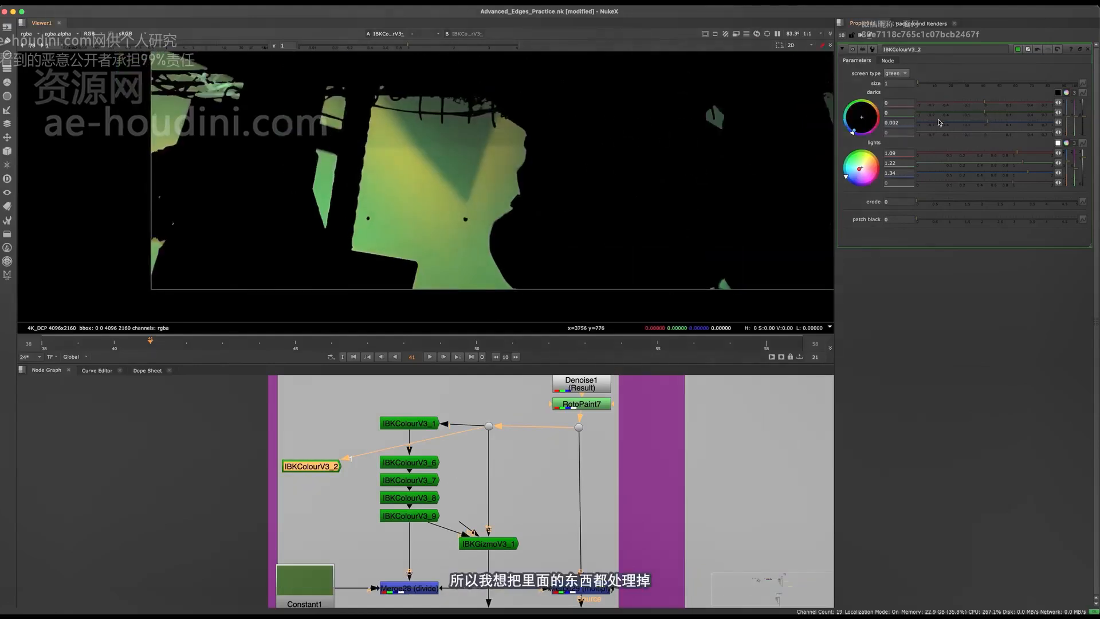
# Try a red darks value of -0.0005 and inspect the edges around the ropes
pyautogui.moveTo(985, 113)
pyautogui.mouseDown()
pyautogui.moveTo(996, 112)
pyautogui.moveTo(984, 103)
pyautogui.mouseUp()
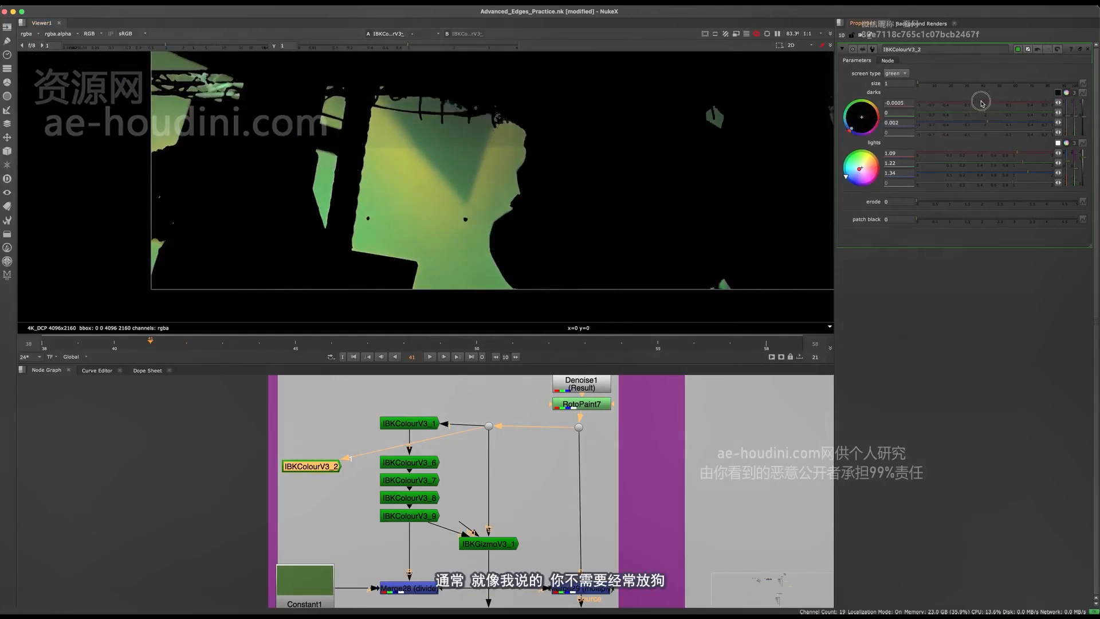
pyautogui.scroll(5, 484, 117)
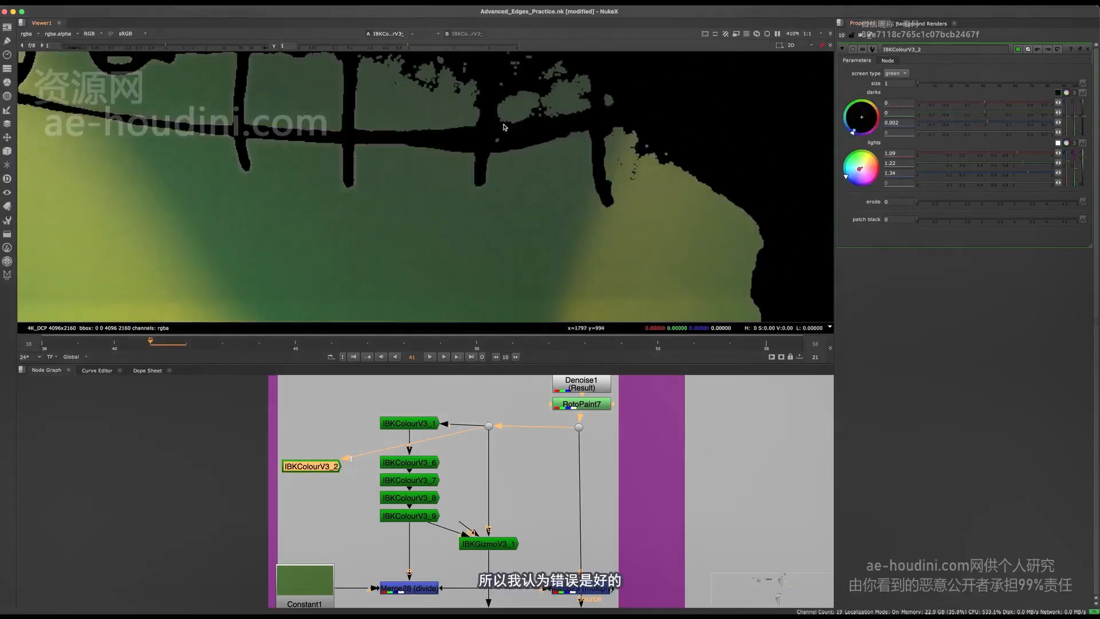
pyautogui.scroll(-5, 590, 178)
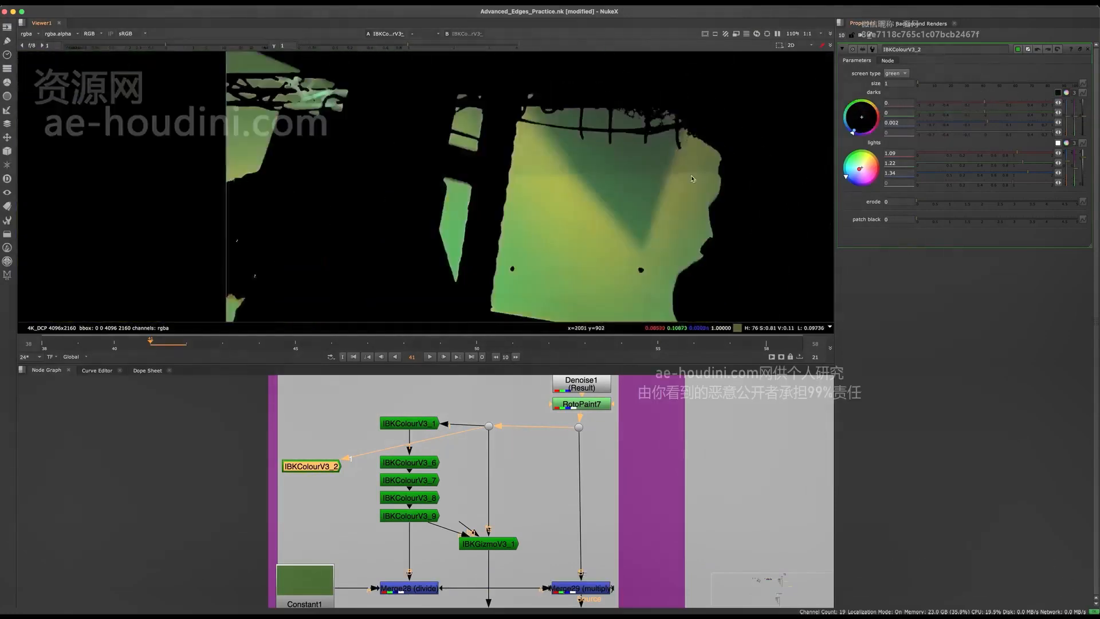
# Set patch black to 1 and inspect how the rope gaps fill in
pyautogui.scroll(2, 590, 179)
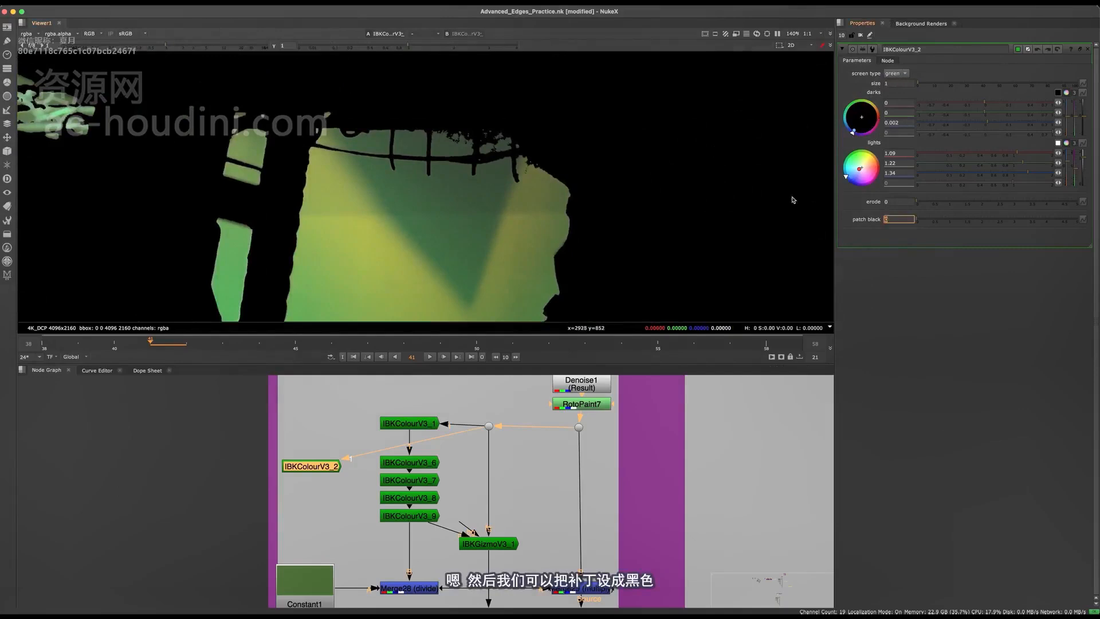
pyautogui.press('Return')
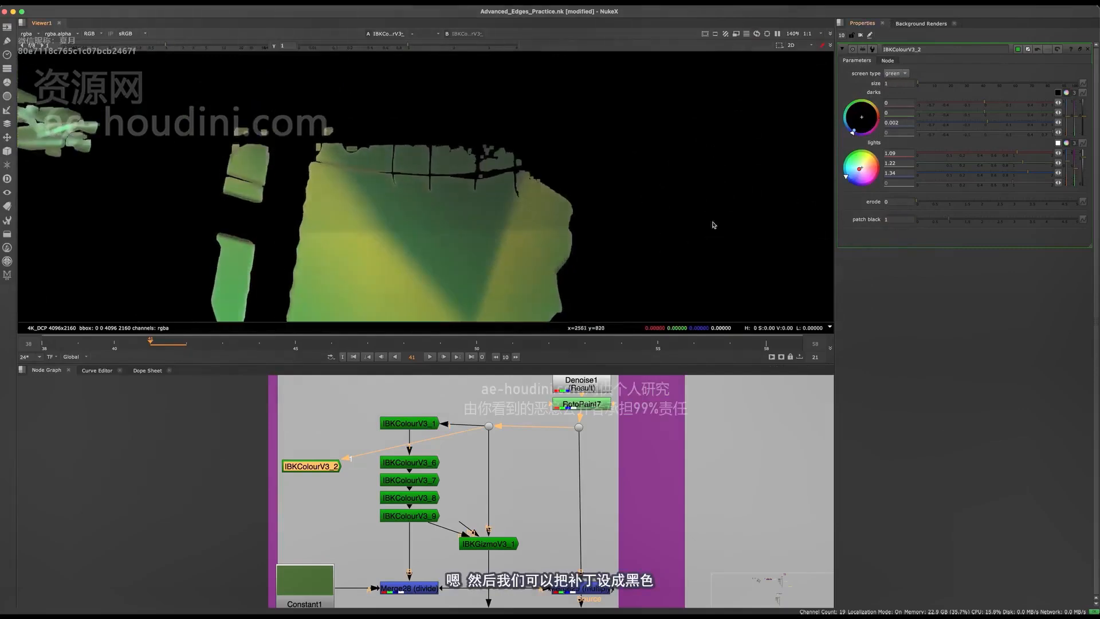
pyautogui.scroll(6, 463, 125)
pyautogui.scroll(-3, 479, 152)
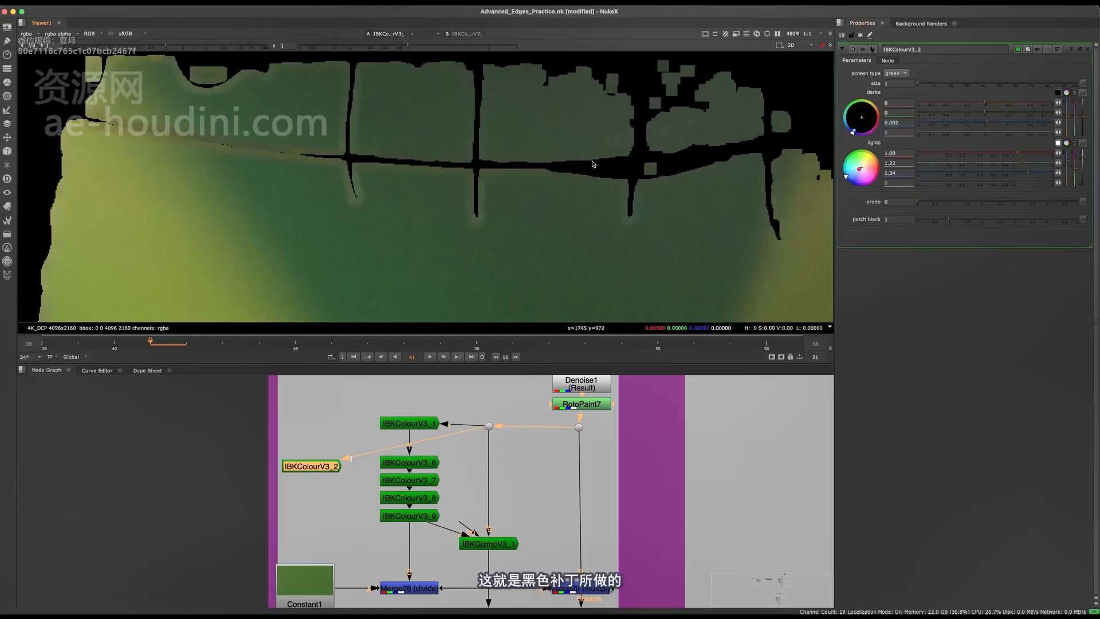
pyautogui.moveTo(425, 199); pyautogui.dragTo(479, 216, button='middle')
pyautogui.scroll(1, 480, 216)
# Lower patch black to 0.86 and inspect the off-colour fringes around the rope ends
pyautogui.moveTo(944, 222)
pyautogui.mouseDown()
pyautogui.moveTo(925, 216)
pyautogui.moveTo(937, 215)
pyautogui.mouseUp()
pyautogui.scroll(5, 418, 174)
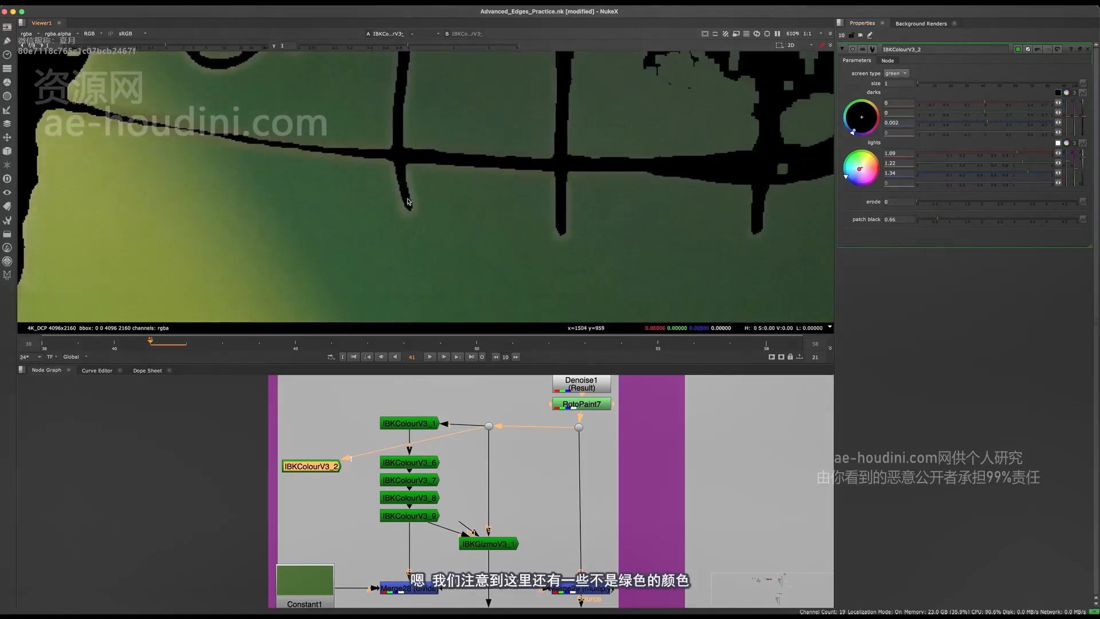
pyautogui.scroll(-3, 418, 220)
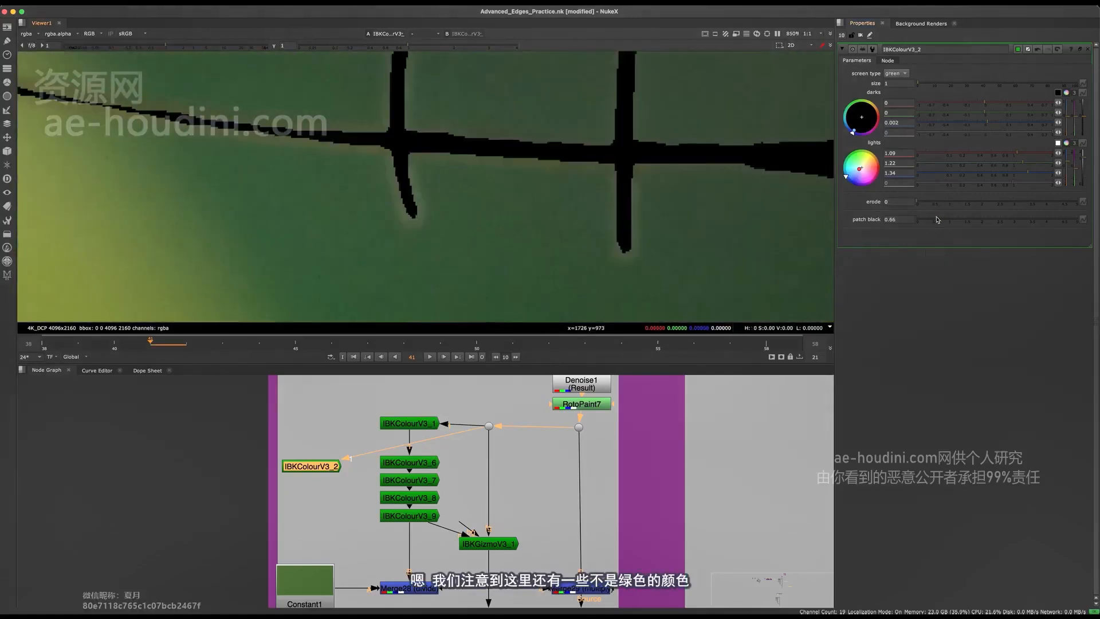
# Set erode to 1.56 with patch black at 0 to remove the rope fringes, and raise patch black to 0.7
pyautogui.moveTo(934, 202)
pyautogui.mouseDown()
pyautogui.moveTo(957, 205)
pyautogui.moveTo(914, 206)
pyautogui.mouseUp()
pyautogui.moveTo(937, 220); pyautogui.dragTo(961, 201)
pyautogui.click(968, 204)
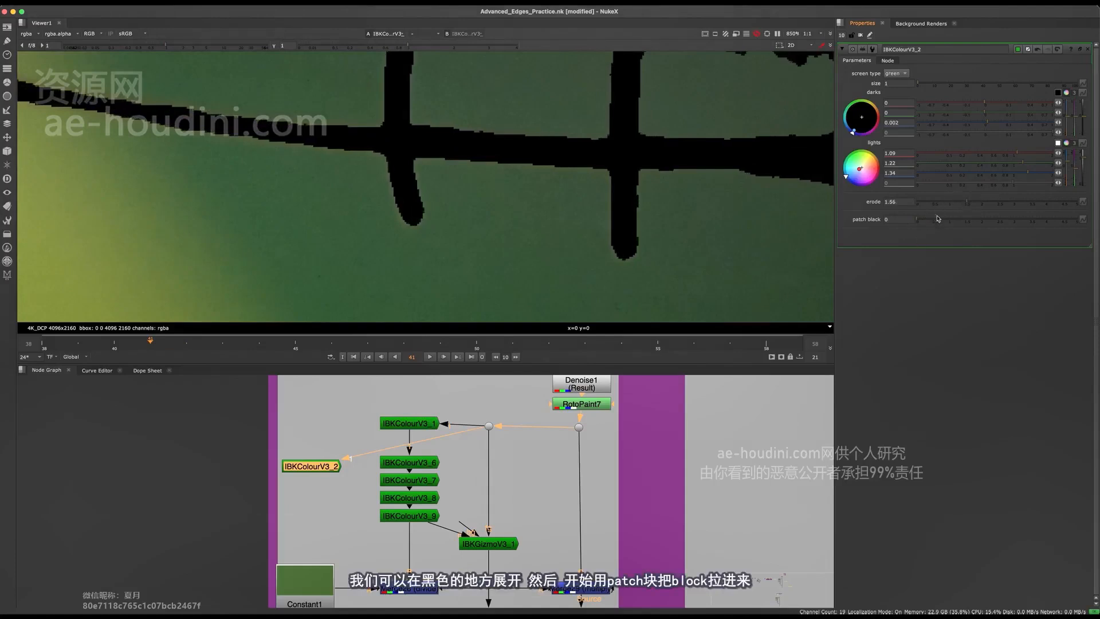
pyautogui.click(942, 217)
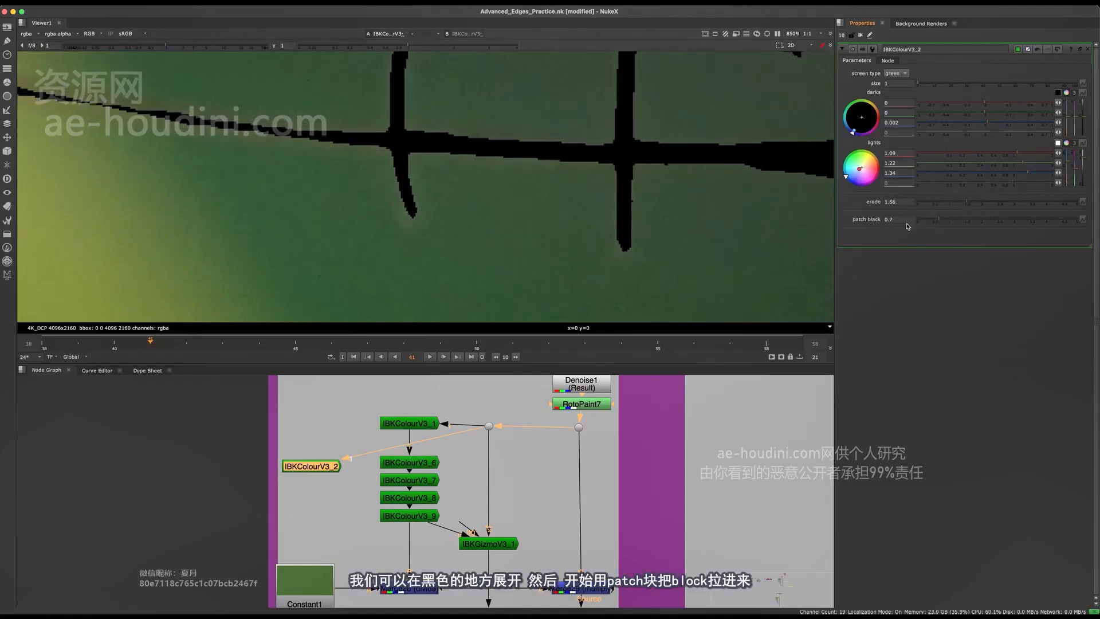
# Set IBKColourV3_2's patch black to 1 and paste three copies of the node in a chain beneath it
pyautogui.press('Return')
pyautogui.moveTo(296, 464); pyautogui.dragTo(342, 433, button='middle')
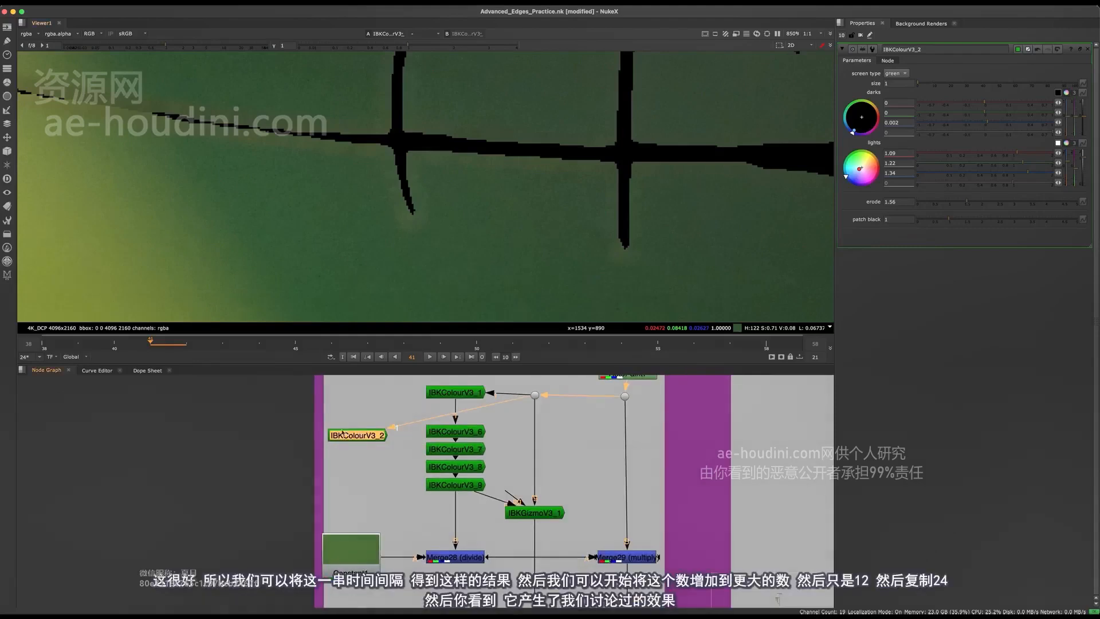
pyautogui.hotkey('ctrl', 'c')
pyautogui.hotkey('ctrl', 'v')
pyautogui.hotkey('ctrl', 'v')
pyautogui.hotkey('ctrl', 'v')
pyautogui.press('f')
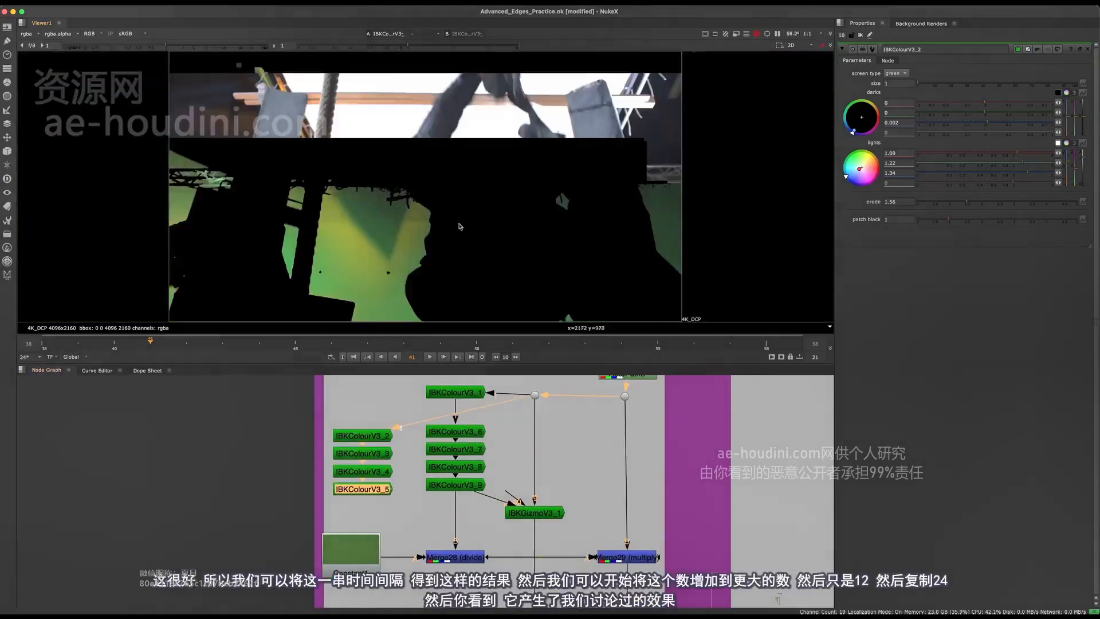
# Set patch black to 6 on IBKColourV3_5, the last node of the new chain
pyautogui.scroll(5, 448, 232)
pyautogui.moveTo(358, 492); pyautogui.dragTo(403, 485, button='middle')
pyautogui.doubleClick(404, 483)
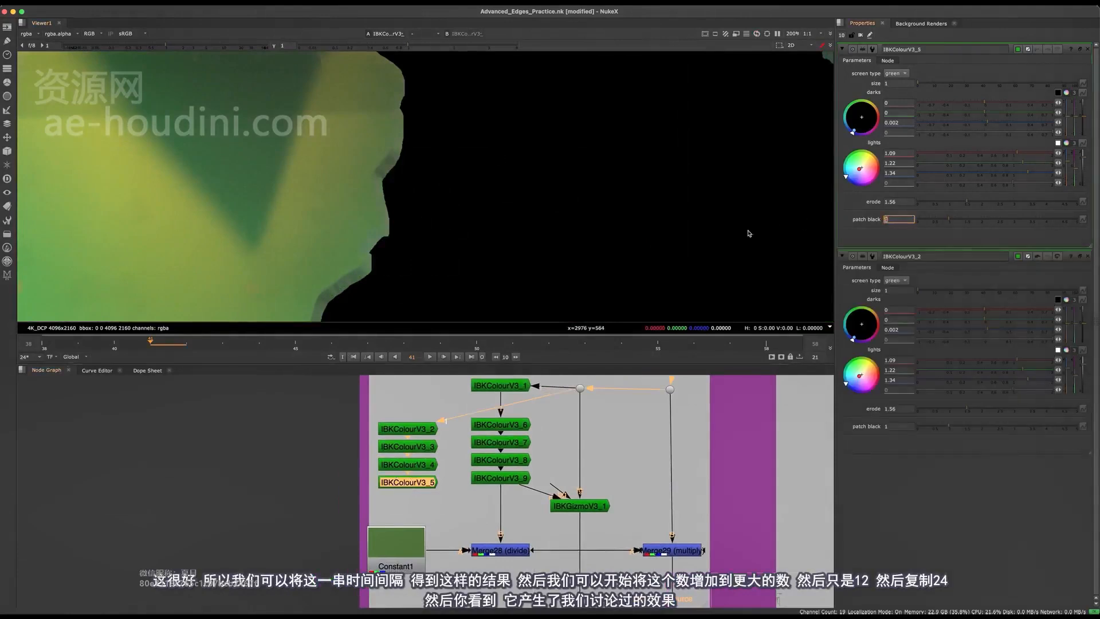
pyautogui.write('6')
pyautogui.press('Return')
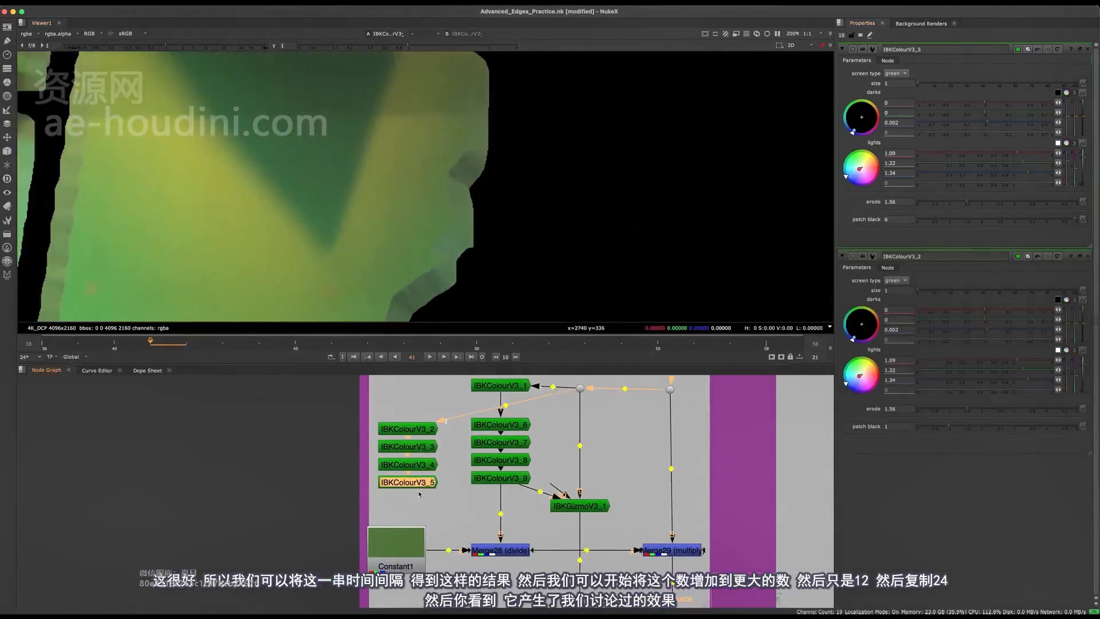
# Add two more IBKColour copies to the end of the chain, with patch black at 12 and 24
pyautogui.hotkey('ctrl', 'c')
pyautogui.hotkey('ctrl', 'v')
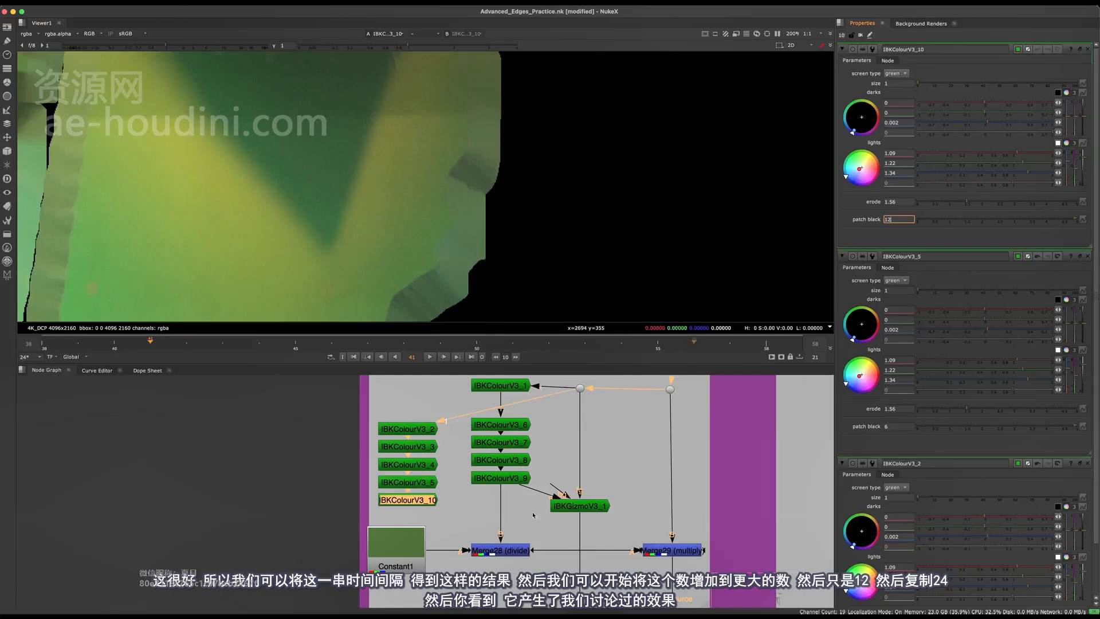
pyautogui.click(532, 515)
pyautogui.hotkey('ctrl', 'c')
pyautogui.hotkey('ctrl', 'v')
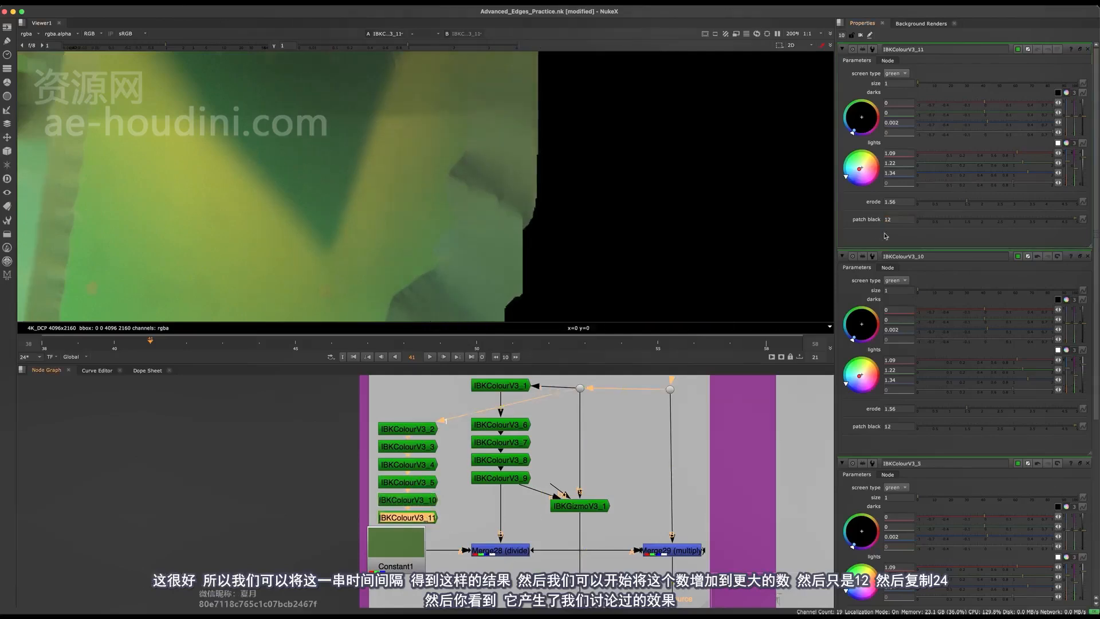
pyautogui.scroll(-5, 464, 209)
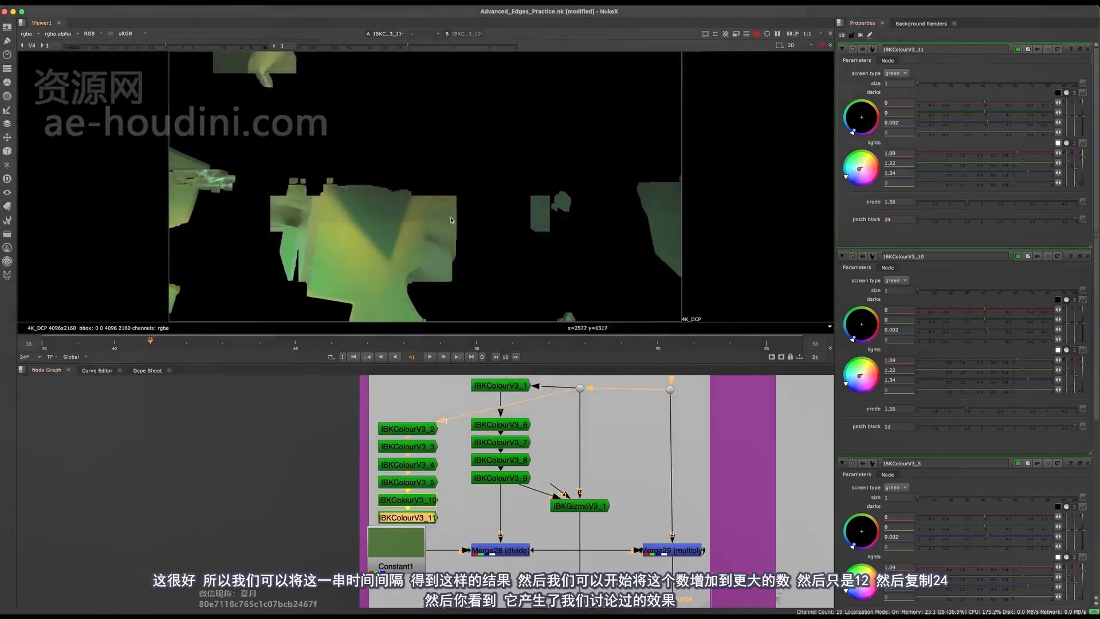
pyautogui.moveTo(481, 438); pyautogui.dragTo(461, 461, button='middle')
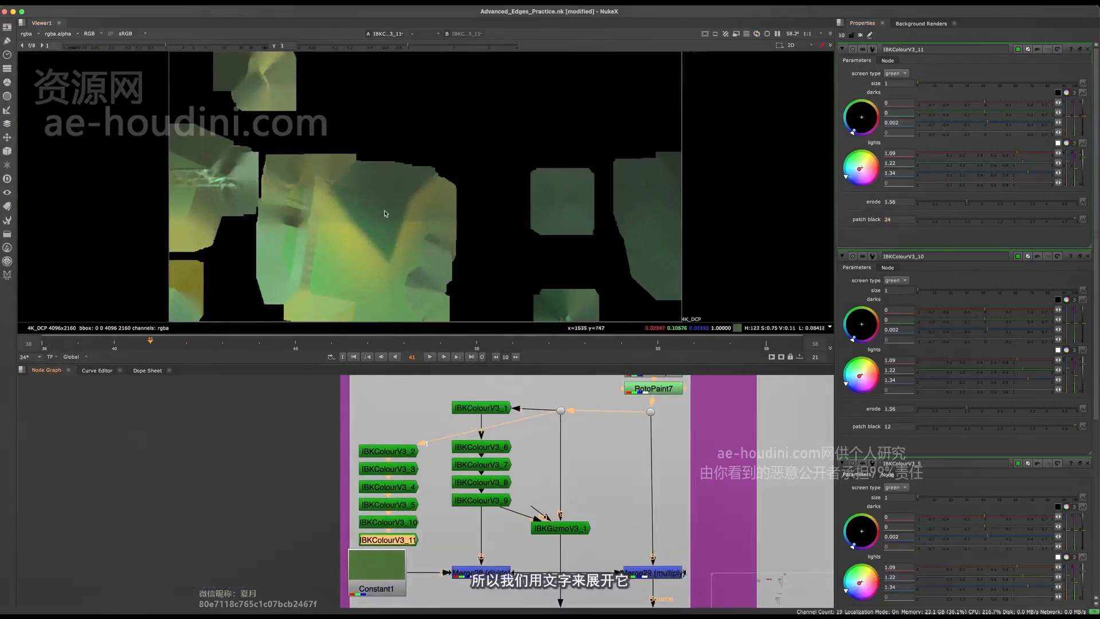
# View the original IBKColour stack's result and delete the rebuilt test chain beside it
pyautogui.press('1')
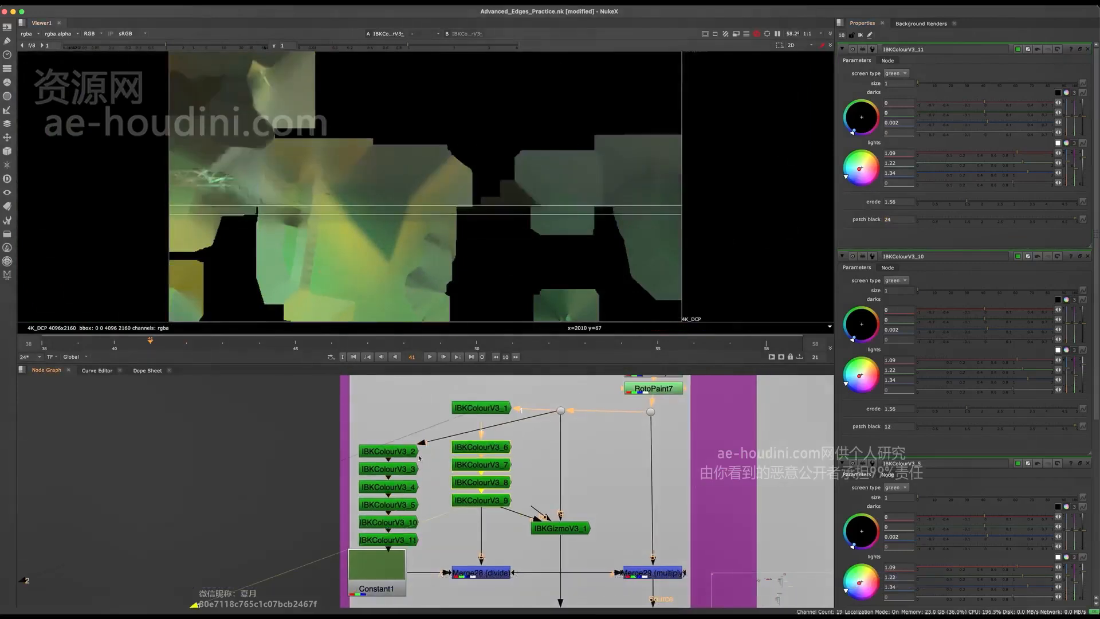
pyautogui.moveTo(432, 417); pyautogui.dragTo(312, 587)
pyautogui.press('Delete')
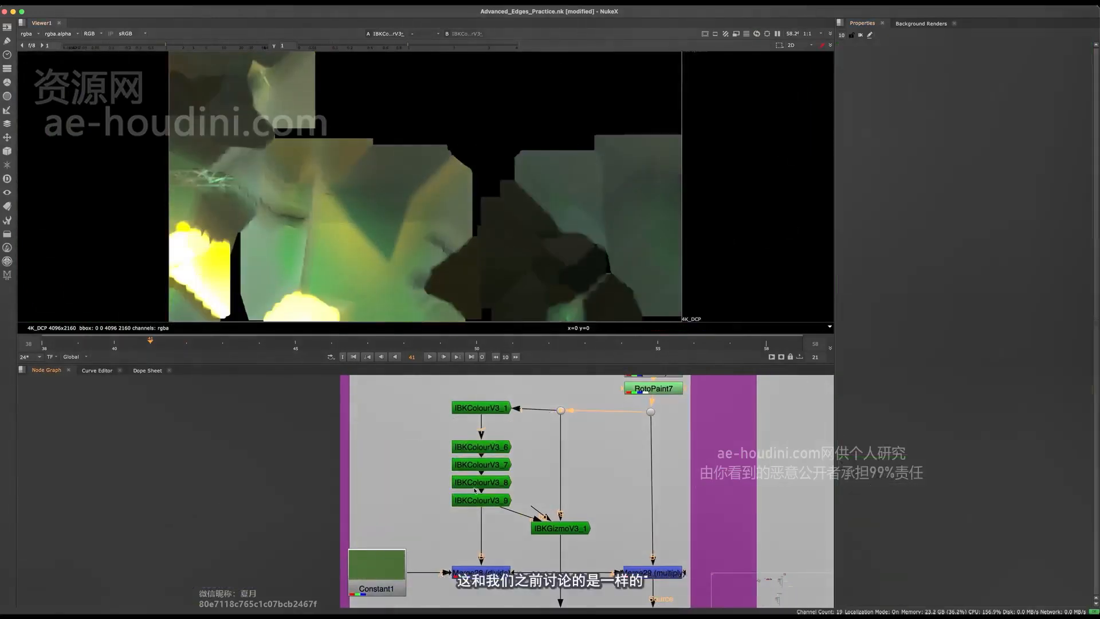
# View the plate feeding the keyer, followed by the output of IBKGizmoV3_1
pyautogui.moveTo(493, 429); pyautogui.dragTo(355, 418, button='middle')
pyautogui.press('1')
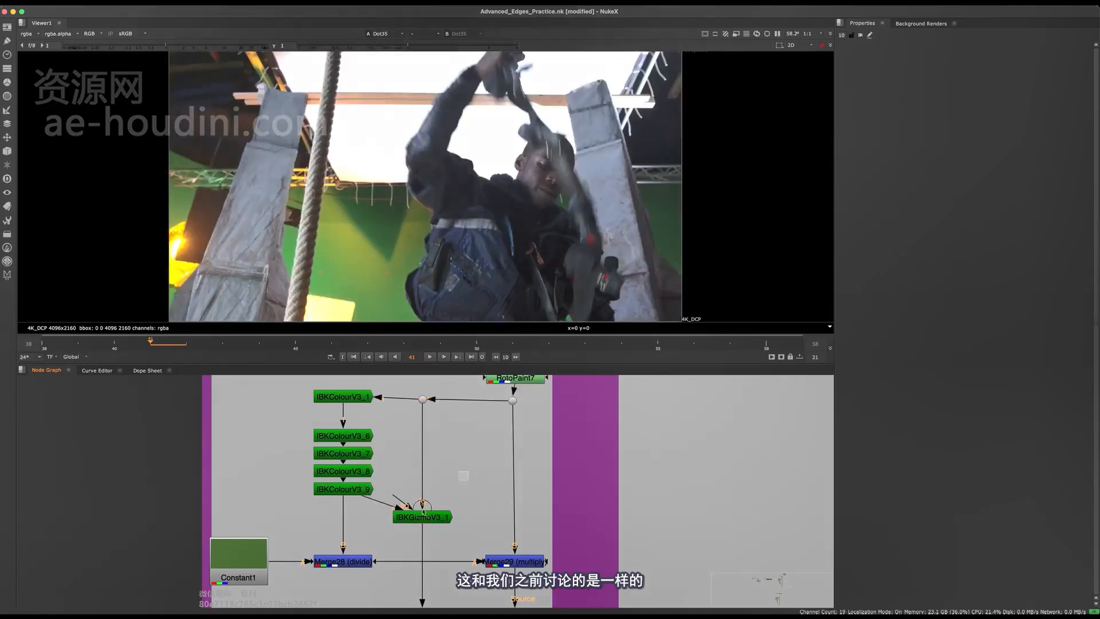
pyautogui.click(422, 511)
pyautogui.moveTo(422, 512); pyautogui.dragTo(444, 385, button='middle')
pyautogui.scroll(3, 458, 493)
pyautogui.press('1')
pyautogui.click(466, 476)
pyautogui.moveTo(466, 476); pyautogui.dragTo(468, 537, button='middle')
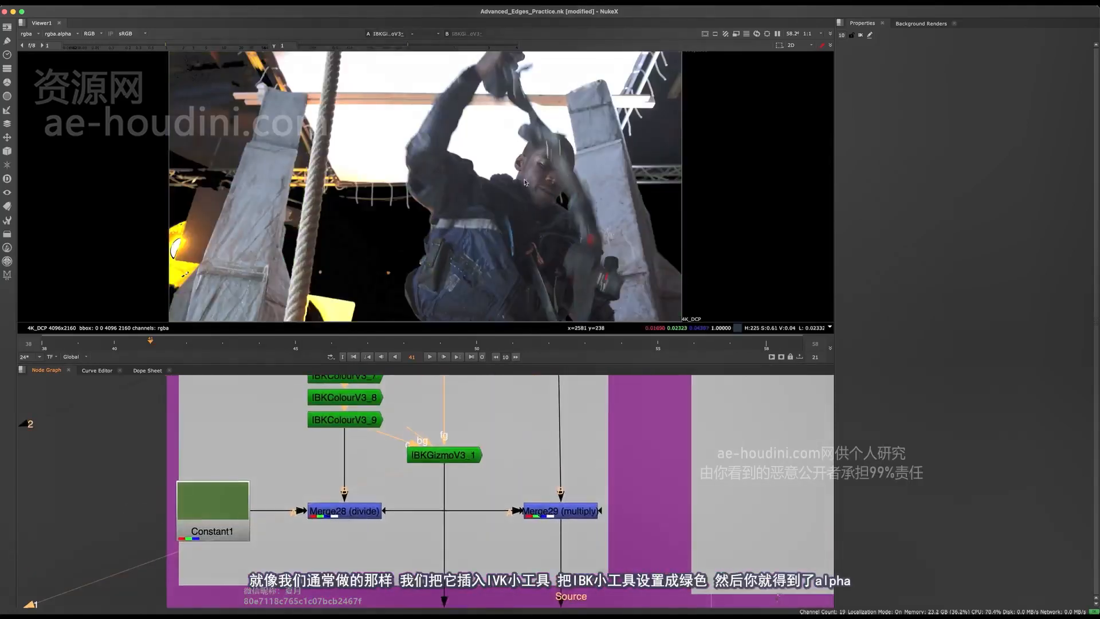
# Open the IBKGizmoV3_1 settings and check its alpha against the RGB result
pyautogui.press('a')
pyautogui.press('a')
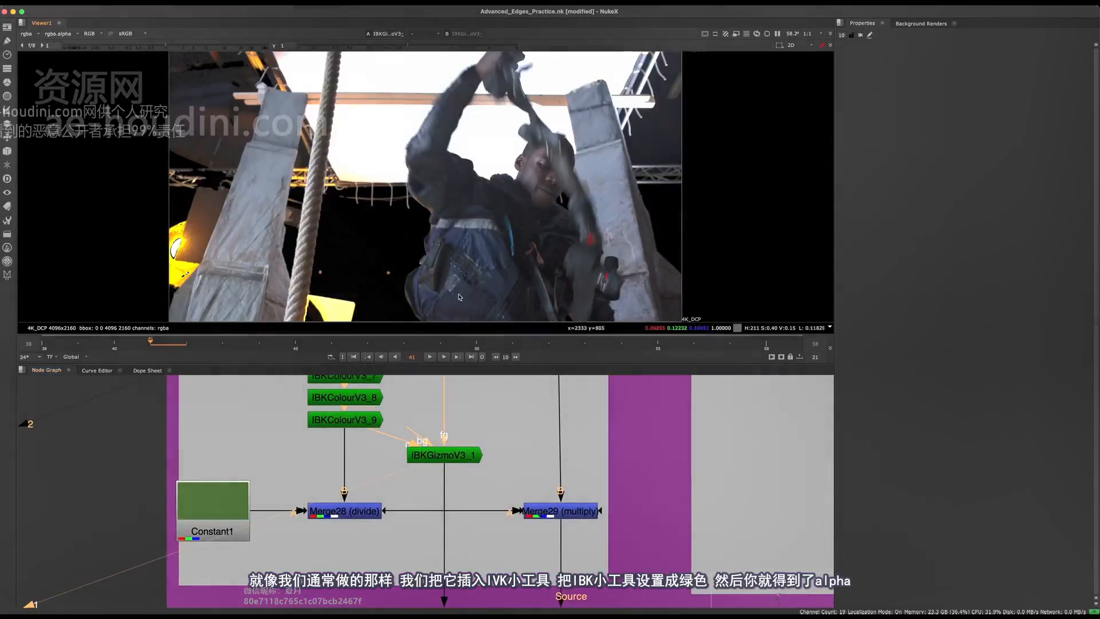
pyautogui.doubleClick(464, 458)
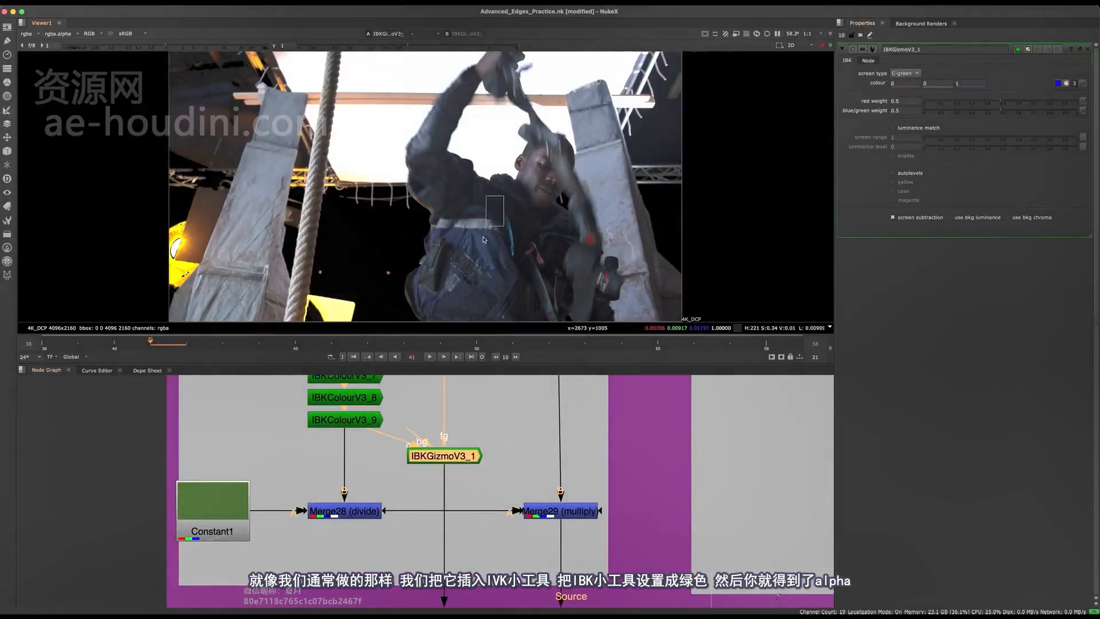
pyautogui.press('a')
pyautogui.press('a')
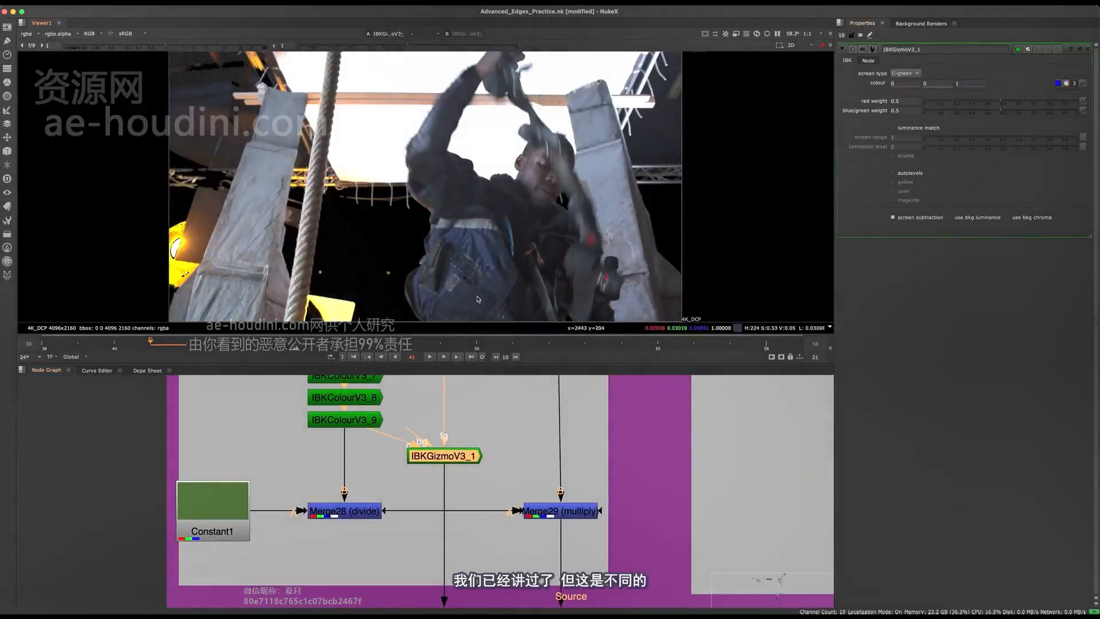
pyautogui.moveTo(397, 399); pyautogui.dragTo(465, 480, button='middle')
pyautogui.scroll(-3, 438, 477)
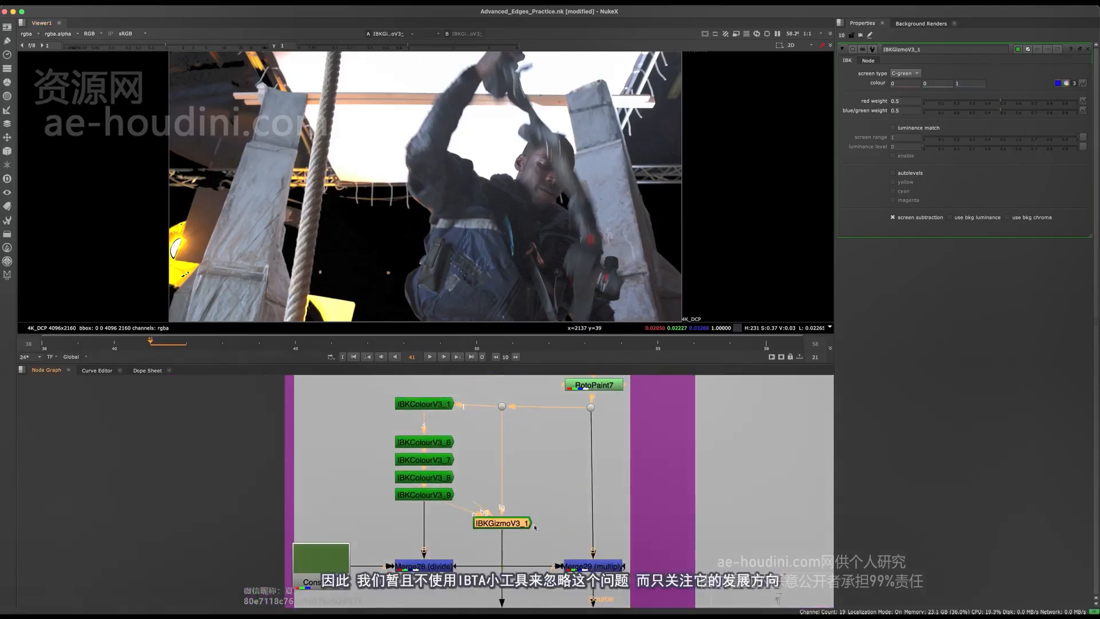
# Maximize the node graph on the Pre-Clean Method setup and select the whole IBKColour stack above Merge28 (divide)
pyautogui.moveTo(535, 525); pyautogui.dragTo(560, 541, button='middle')
pyautogui.press('space')
pyautogui.moveTo(481, 511); pyautogui.dragTo(468, 391, button='middle')
pyautogui.scroll(2, 535, 343)
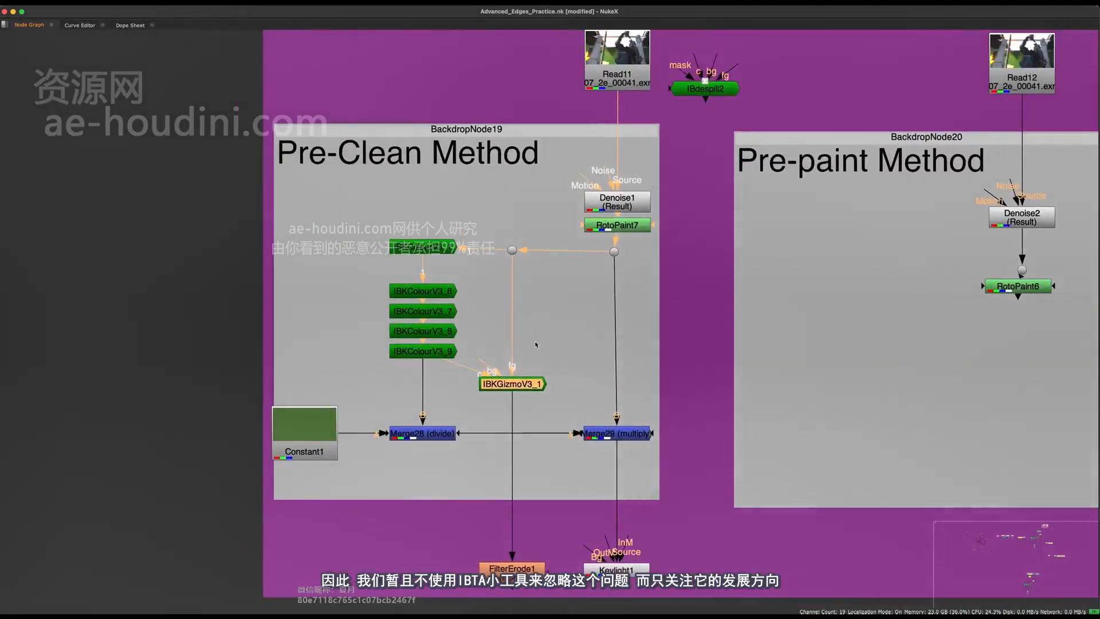
pyautogui.moveTo(564, 343); pyautogui.dragTo(412, 445)
pyautogui.moveTo(473, 194); pyautogui.dragTo(378, 371)
pyautogui.moveTo(464, 334); pyautogui.dragTo(493, 325, button='middle')
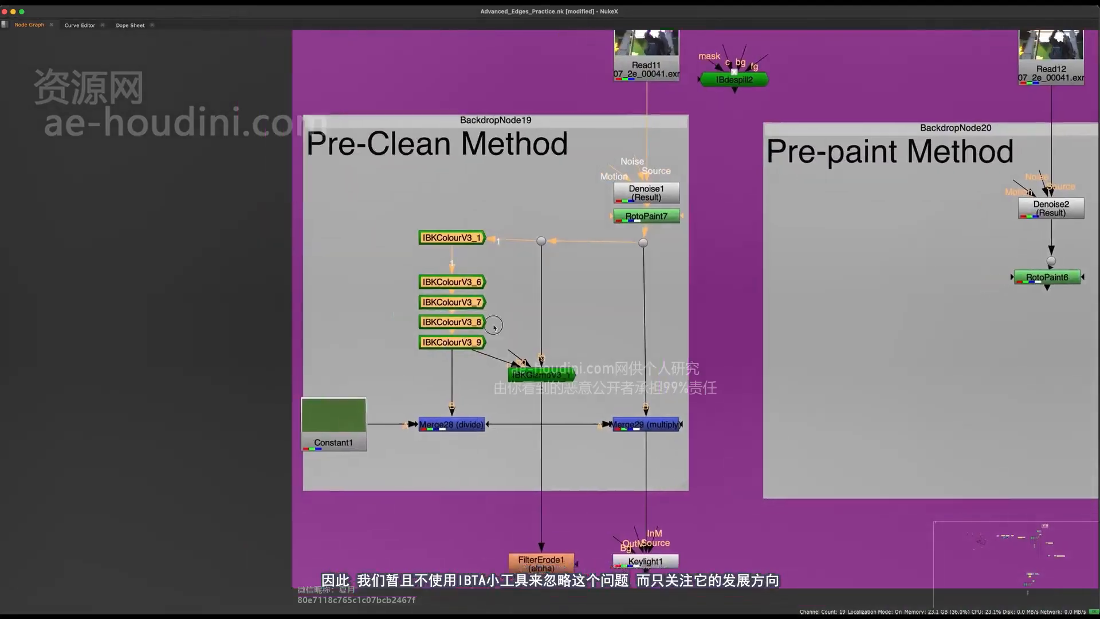
pyautogui.scroll(2, 493, 326)
pyautogui.click(501, 318)
pyautogui.moveTo(495, 174); pyautogui.dragTo(357, 410)
pyautogui.moveTo(452, 375); pyautogui.dragTo(473, 423, button='middle')
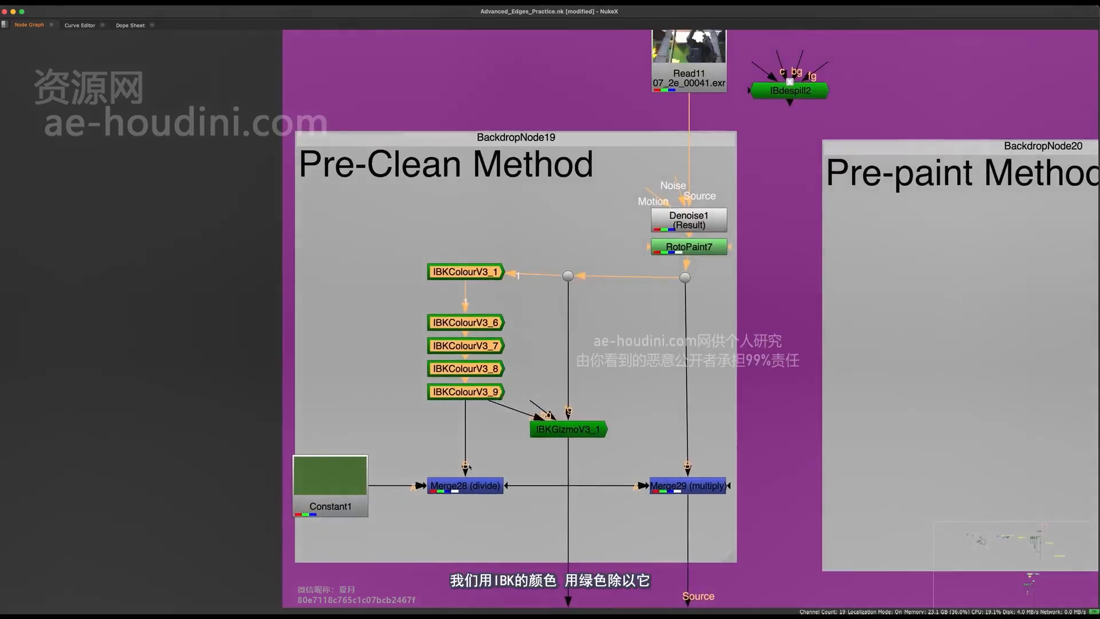
# Restore the full layout, view Constant1 and open its colour settings
pyautogui.click(331, 481)
pyautogui.press('space')
pyautogui.press('1')
pyautogui.doubleClick(343, 486)
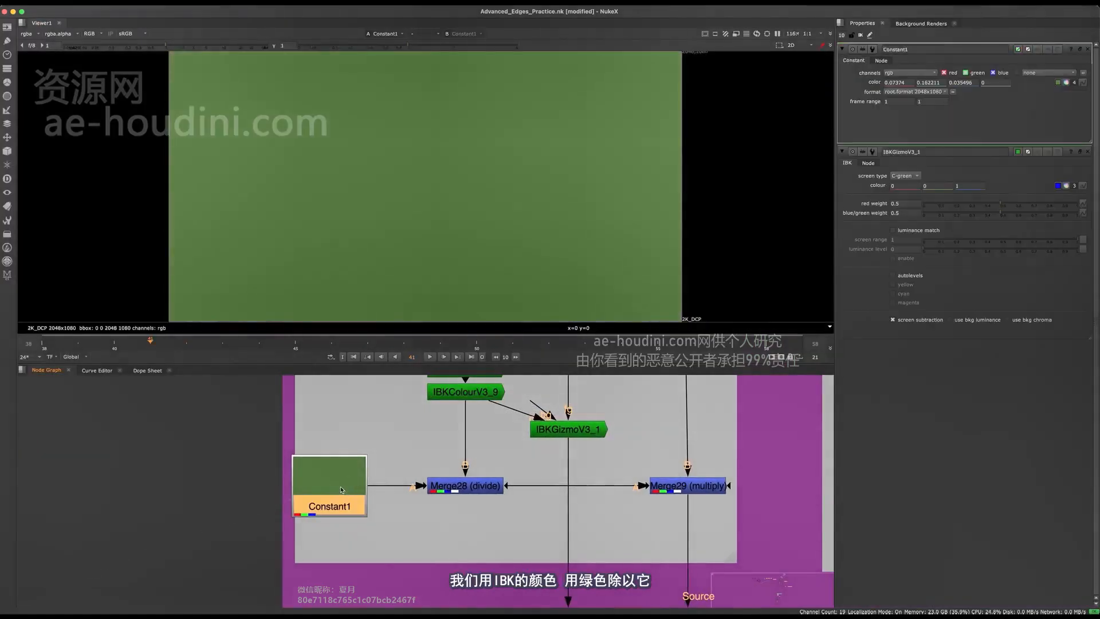
# View the plate and inspect the green screen areas around the actor as a reference for Constant1's colour
pyautogui.moveTo(470, 470); pyautogui.dragTo(386, 538, button='middle')
pyautogui.scroll(-2, 386, 538)
pyautogui.moveTo(601, 456); pyautogui.dragTo(539, 375)
pyautogui.press('1')
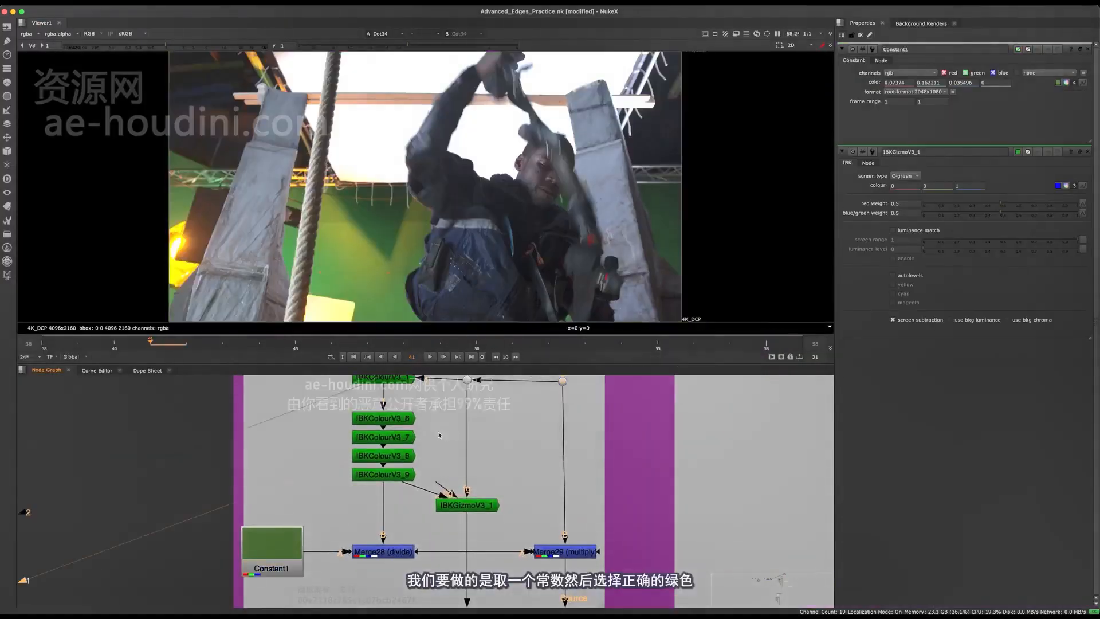
pyautogui.moveTo(401, 487); pyautogui.dragTo(482, 465, button='middle')
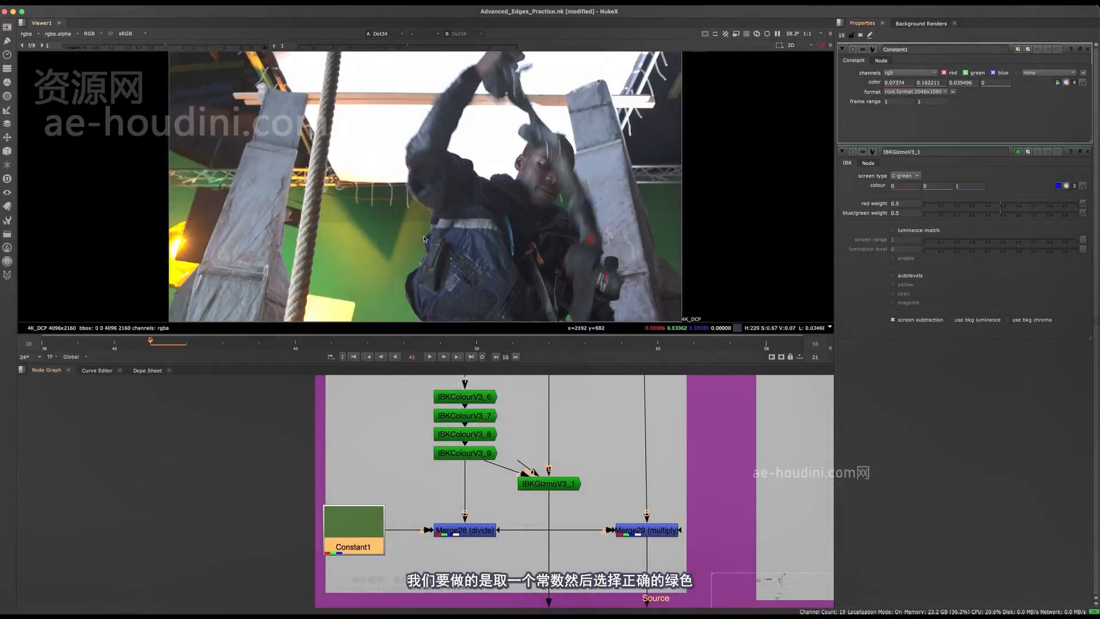
pyautogui.scroll(6, 464, 215)
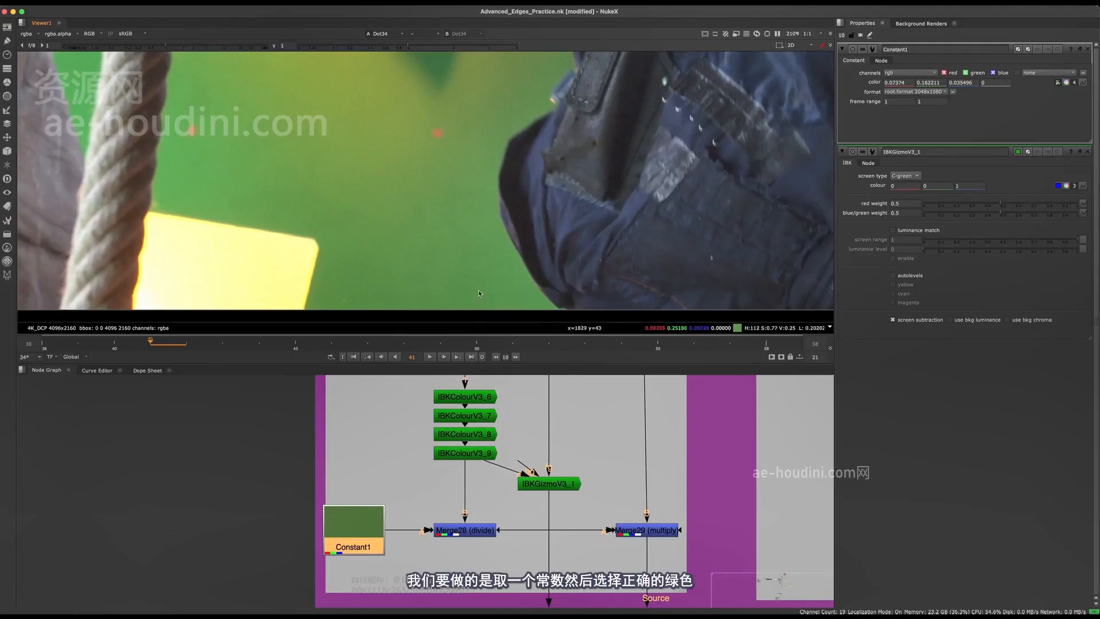
pyautogui.scroll(-4, 433, 287)
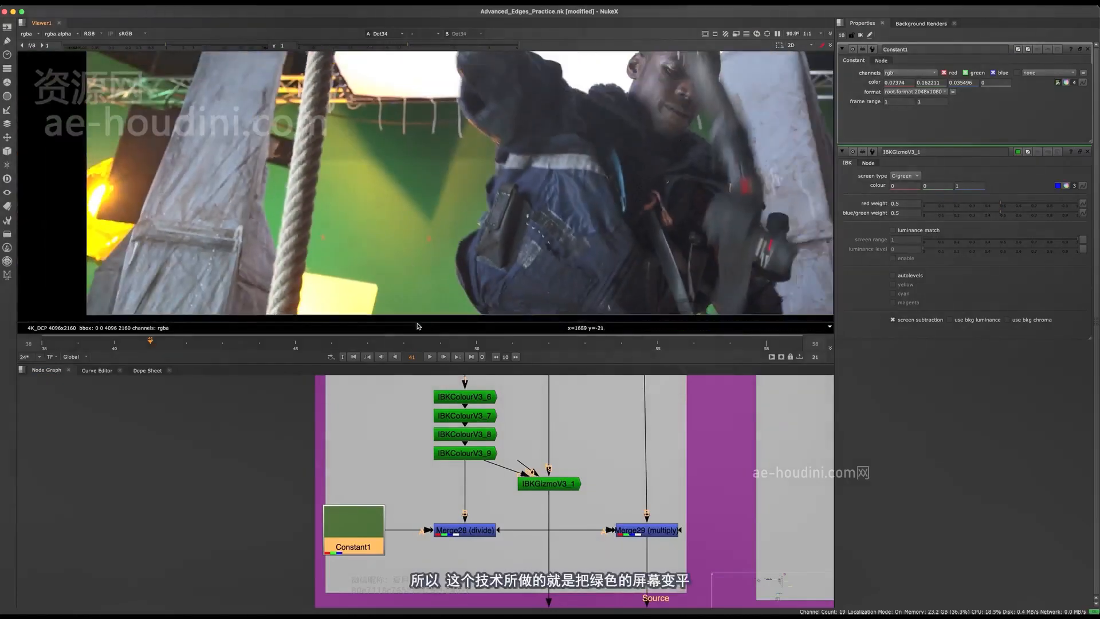
# View the Merge29 (multiply) result and inspect how evenly it renders the green screen
pyautogui.moveTo(635, 528); pyautogui.dragTo(575, 465, button='middle')
pyautogui.click(585, 466)
pyautogui.press('1')
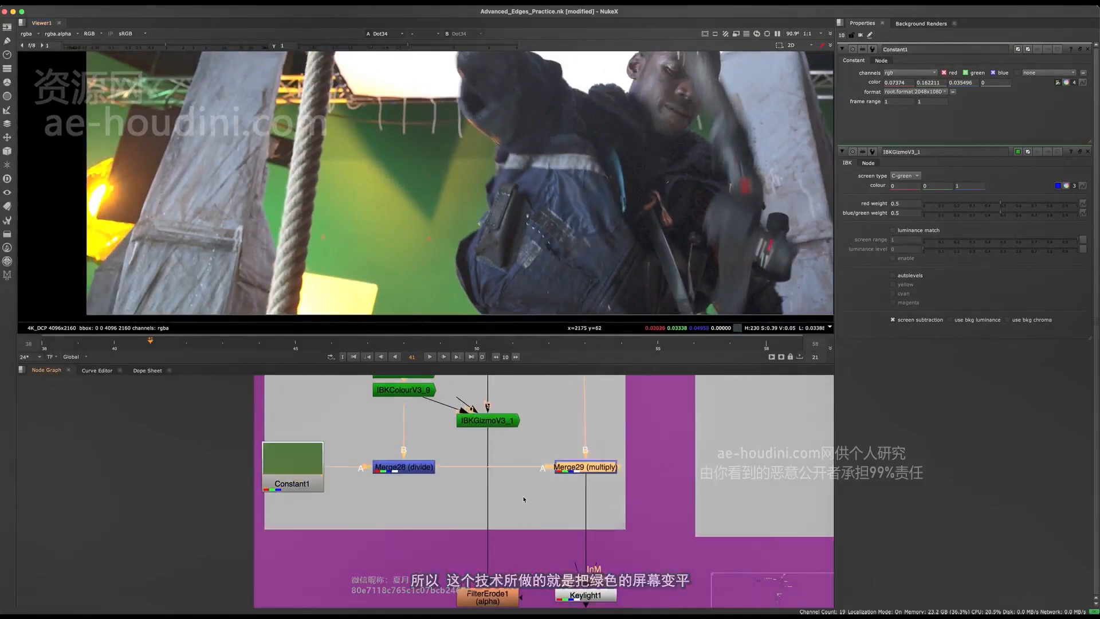
pyautogui.click(534, 494)
pyautogui.scroll(-3, 423, 223)
pyautogui.moveTo(458, 211); pyautogui.dragTo(434, 251, button='middle')
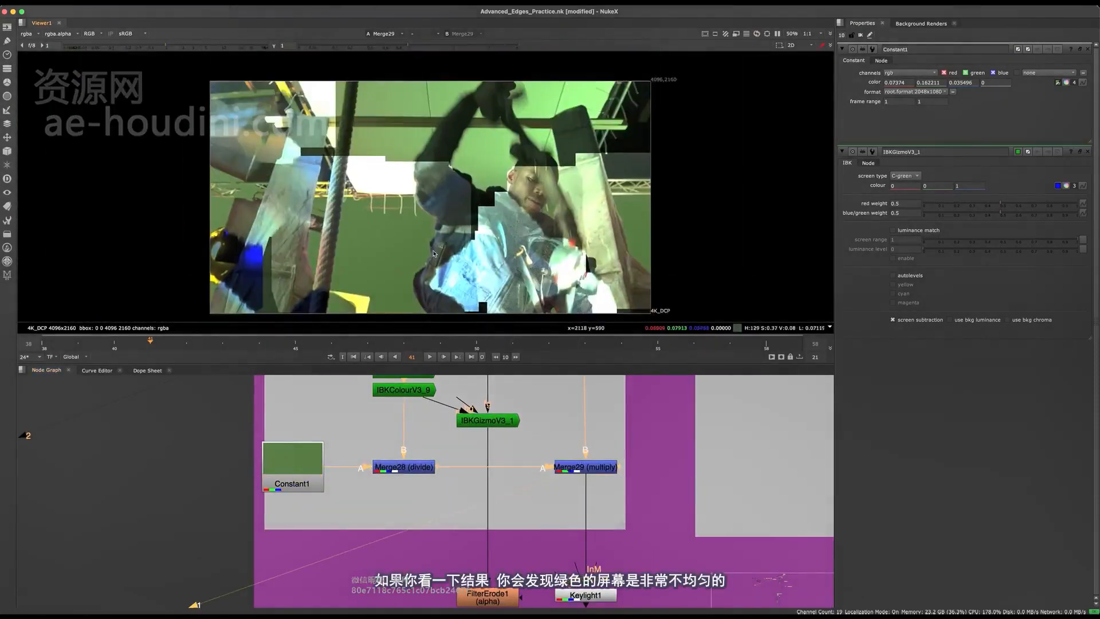
pyautogui.scroll(3, 416, 238)
# View the original plate from the dot below RotoPaint7 to examine its uneven green screen
pyautogui.moveTo(565, 458); pyautogui.dragTo(539, 545, button='middle')
pyautogui.moveTo(626, 426); pyautogui.dragTo(543, 364)
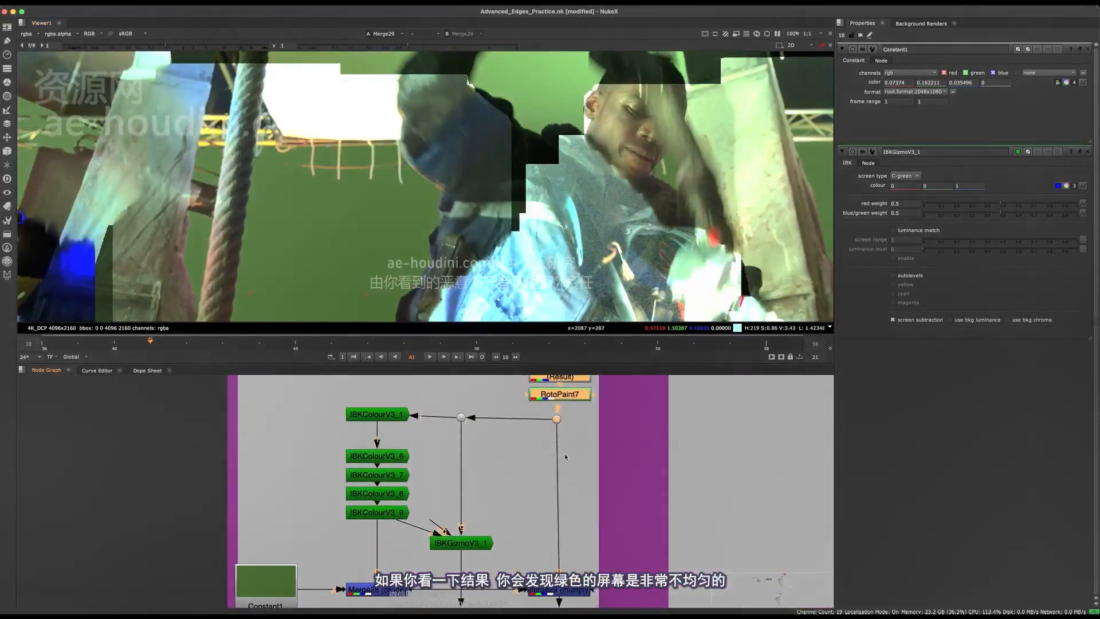
pyautogui.moveTo(535, 410); pyautogui.dragTo(535, 410)
pyautogui.press('1')
pyautogui.click(509, 463)
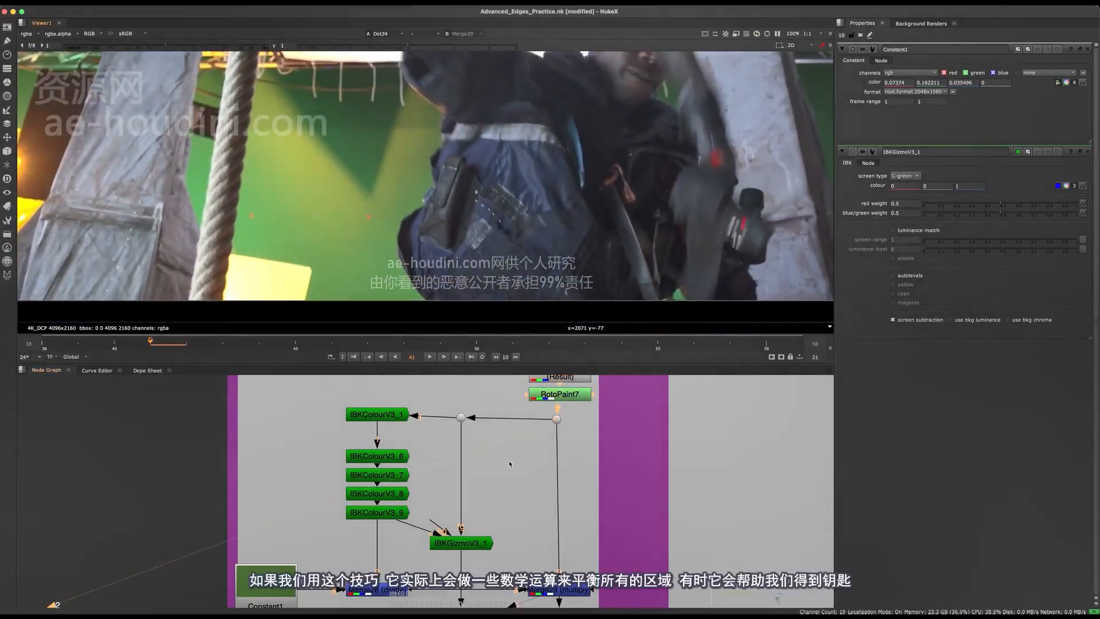
# Compare the Merge29 (multiply) result with the original plate by switching the viewer repeatedly between them
pyautogui.press('1')
pyautogui.moveTo(416, 163); pyautogui.dragTo(435, 199, button='middle')
pyautogui.scroll(-3, 438, 197)
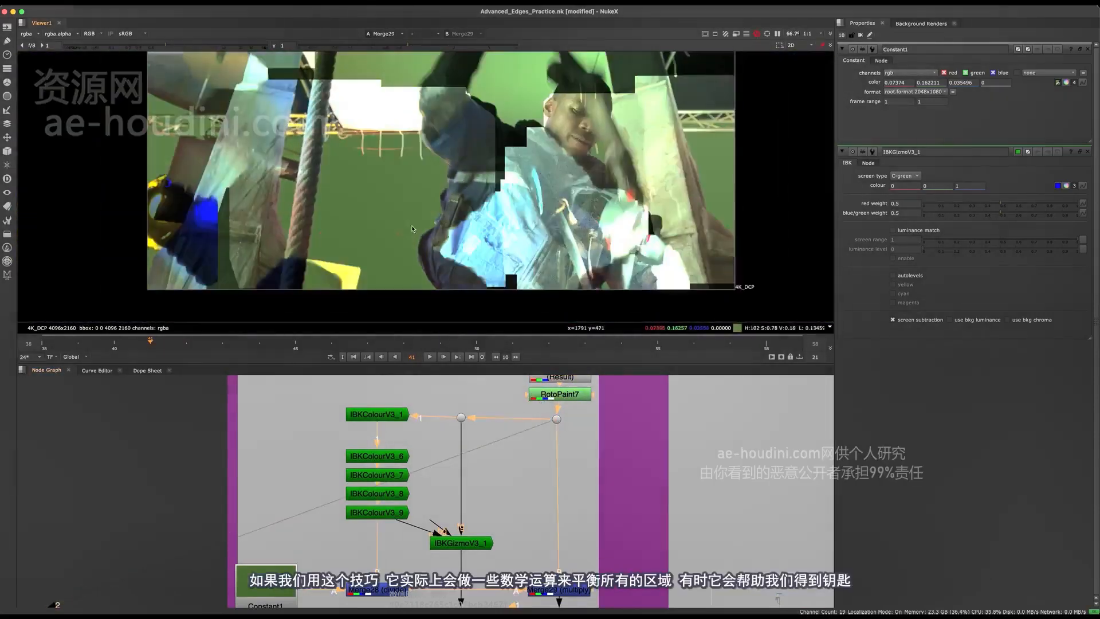
pyautogui.scroll(5, 424, 242)
pyautogui.scroll(-3, 413, 212)
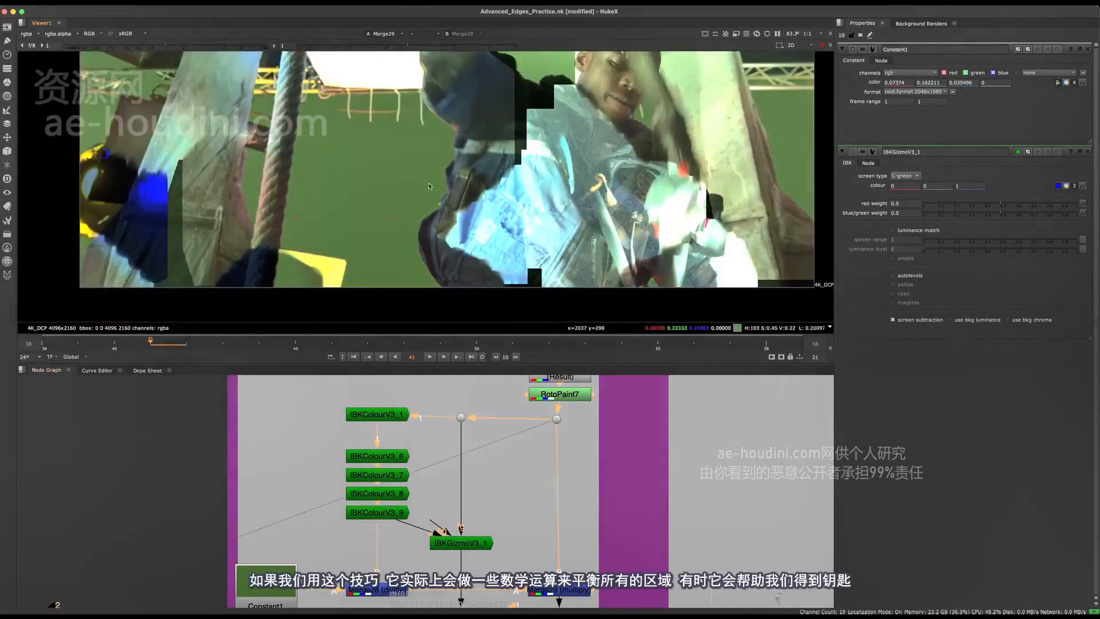
pyautogui.press('1')
pyautogui.press('1')
pyautogui.press('1')
pyautogui.press('1')
pyautogui.press('1')
pyautogui.press('1')
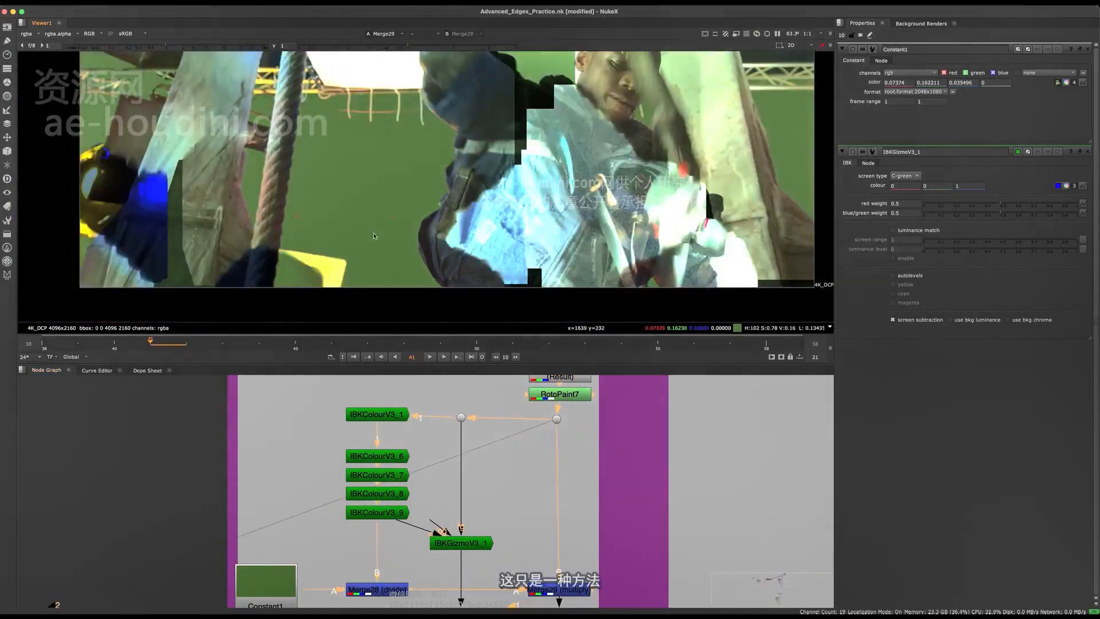
pyautogui.press('2')
# View the clean plate produced by the IBKColour stack and inspect its filled areas
pyautogui.press('1')
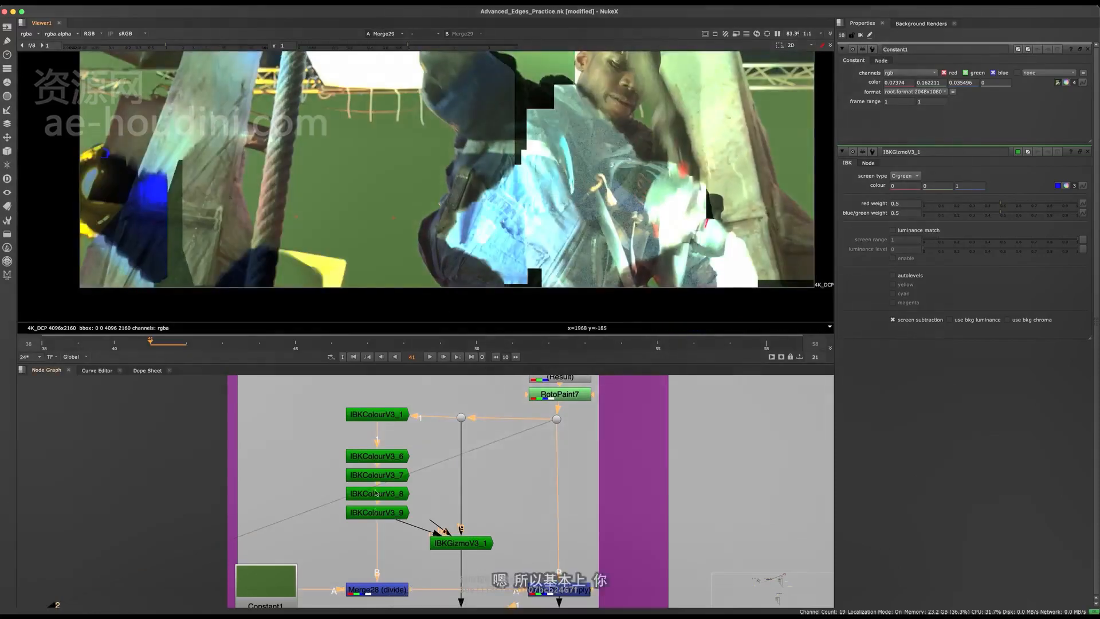
pyautogui.moveTo(376, 493); pyautogui.dragTo(457, 469, button='middle')
pyautogui.press('1')
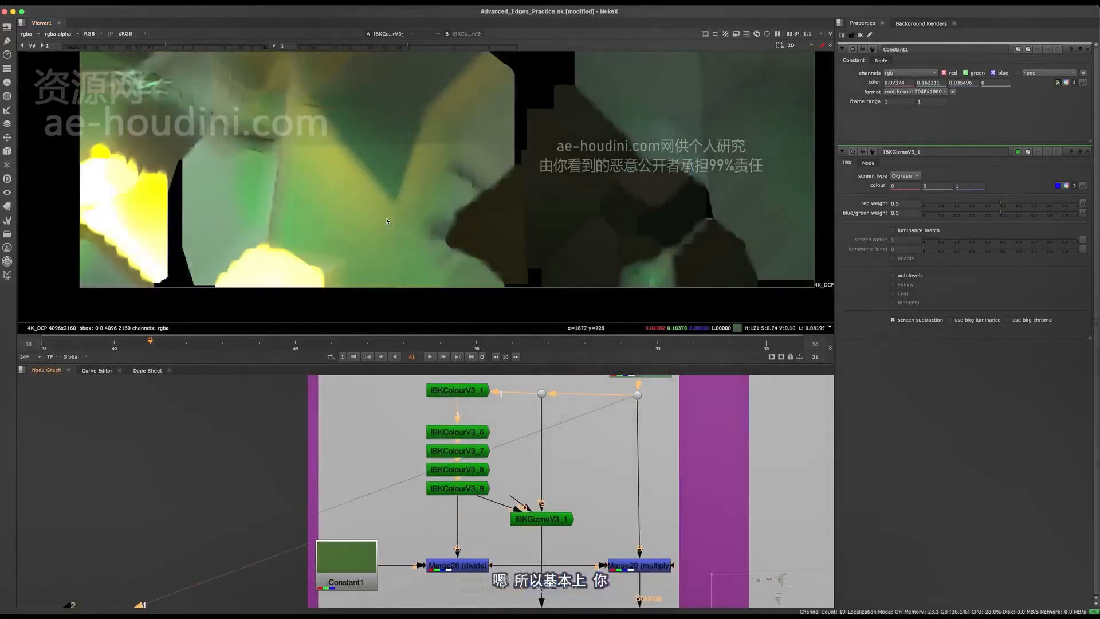
pyautogui.scroll(-3, 458, 103)
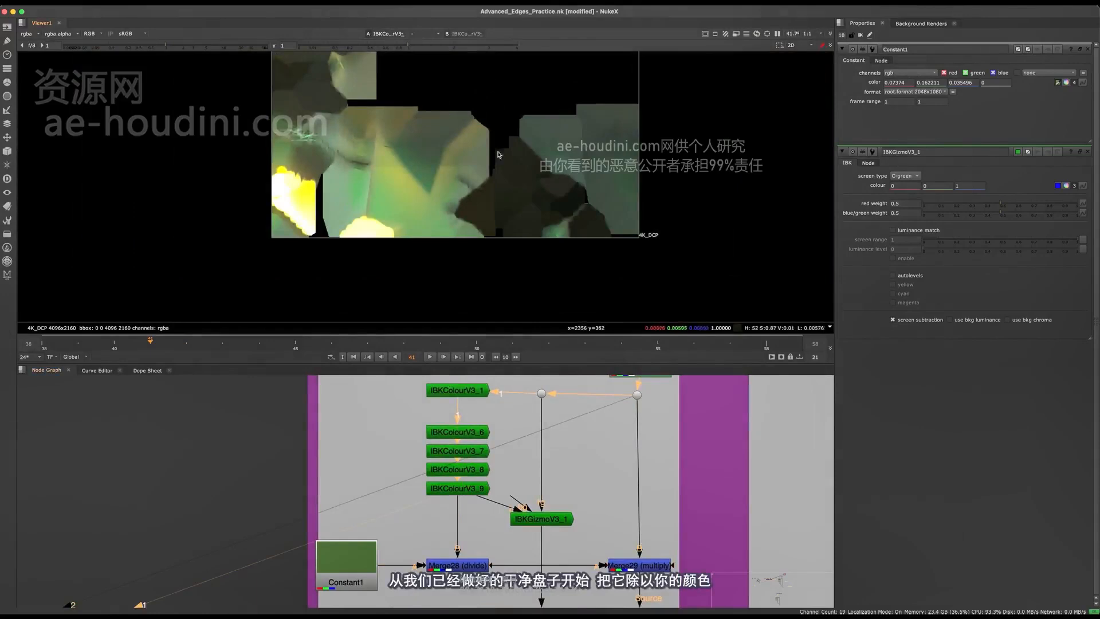
pyautogui.scroll(4, 476, 160)
# View the Merge28 (divide) result of the clean plate and Constant1
pyautogui.moveTo(458, 565); pyautogui.dragTo(458, 506, button='middle')
pyautogui.click(453, 506)
pyautogui.press('1')
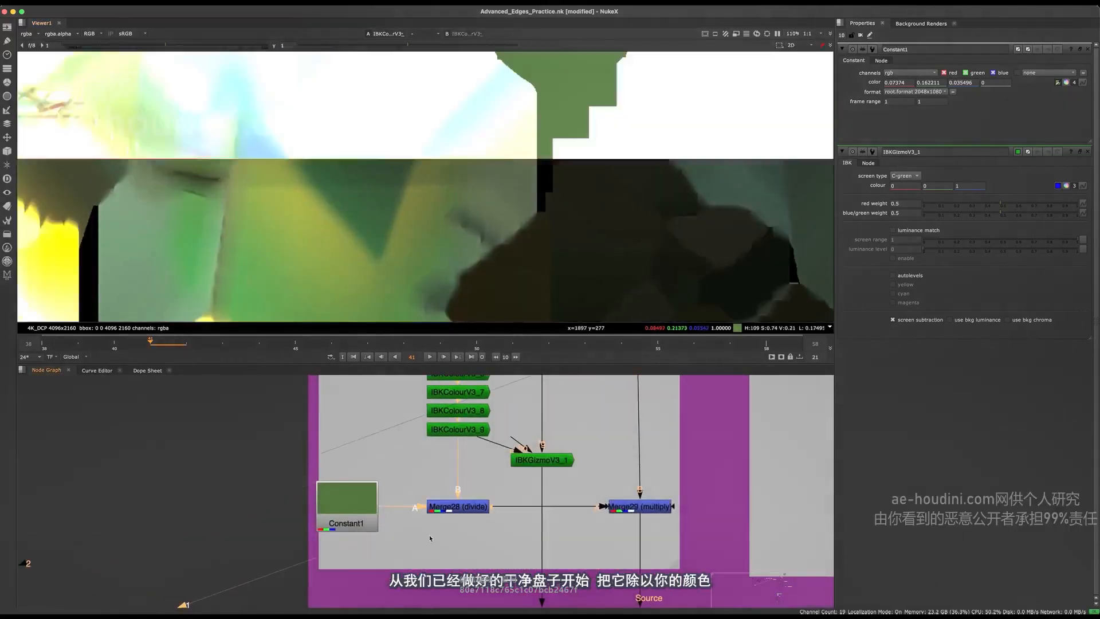
# View Constant1's solid green, followed by the original plate from the dot below RotoPaint7
pyautogui.click(373, 522)
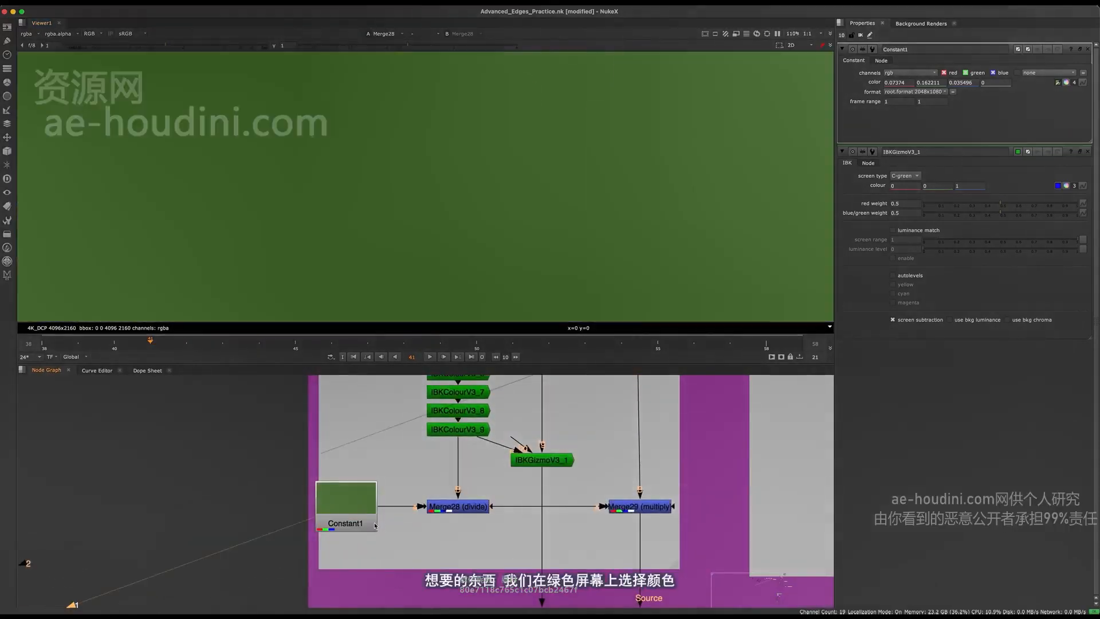
pyautogui.press('1')
pyautogui.scroll(-3, 723, 471)
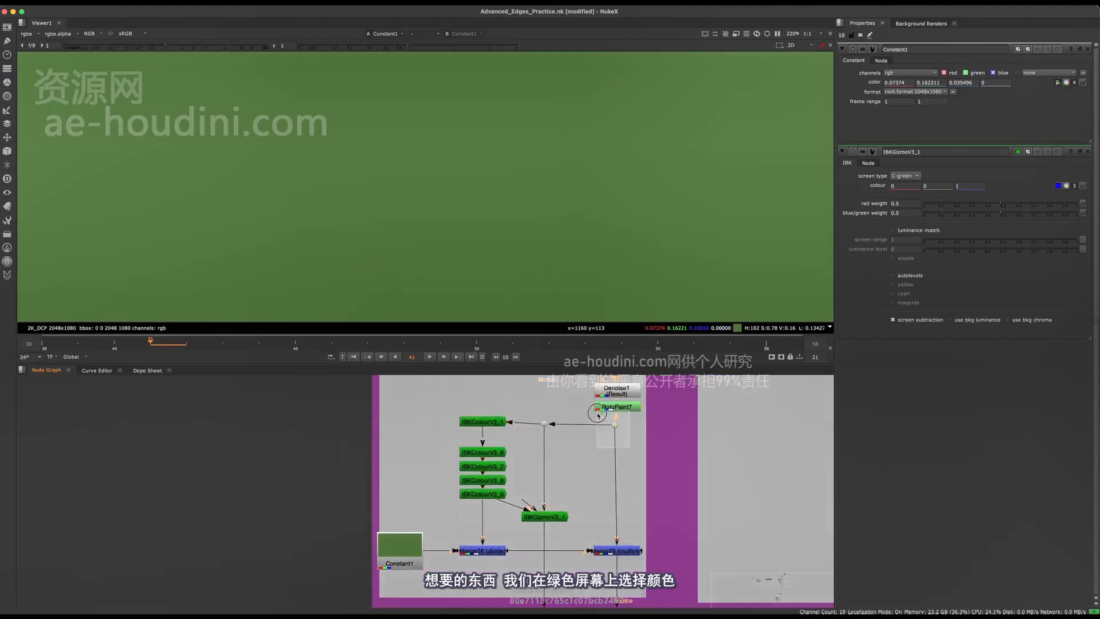
pyautogui.press('2')
pyautogui.click(382, 549)
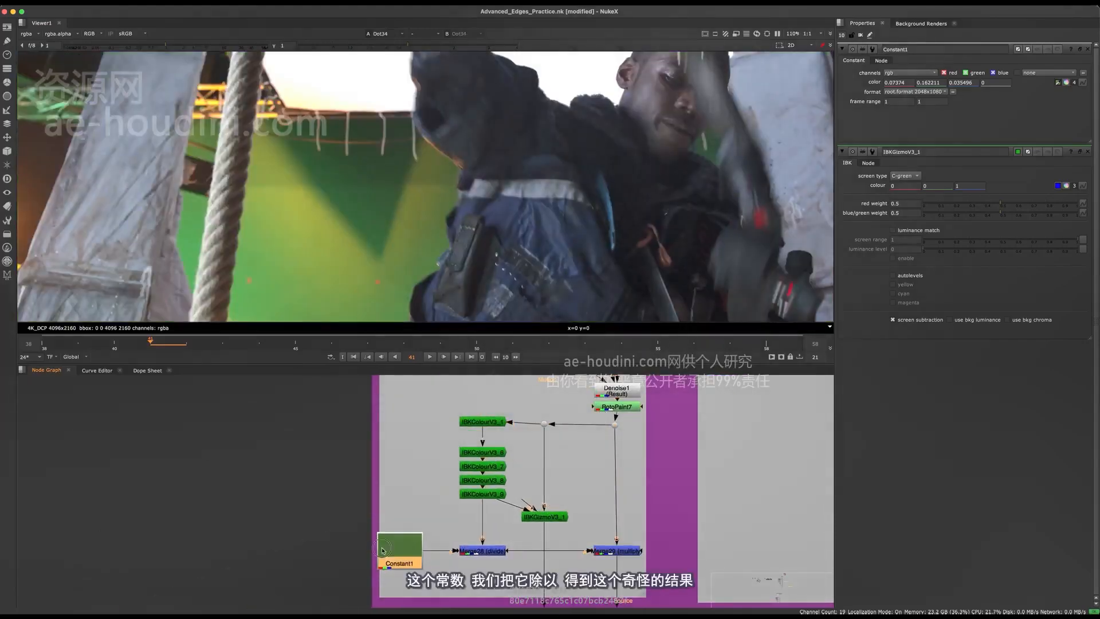
# View the IBKGizmoV3_1 output, followed by the full frame of the Merge28 (divide) result
pyautogui.scroll(3, 478, 570)
pyautogui.press('3')
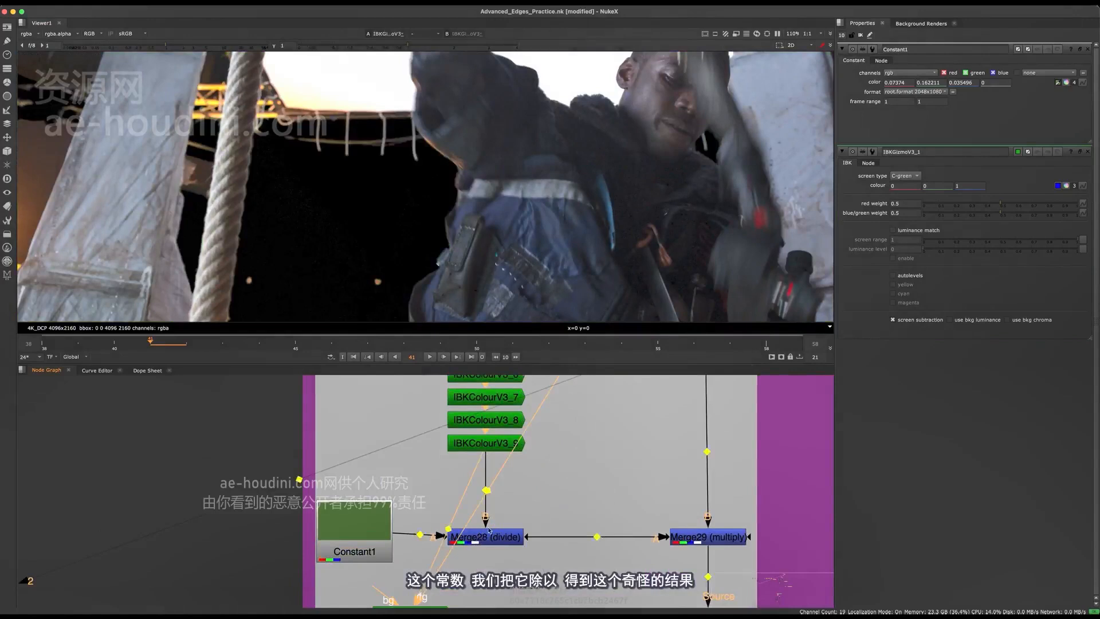
pyautogui.click(492, 538)
pyautogui.press('1')
pyautogui.press('f')
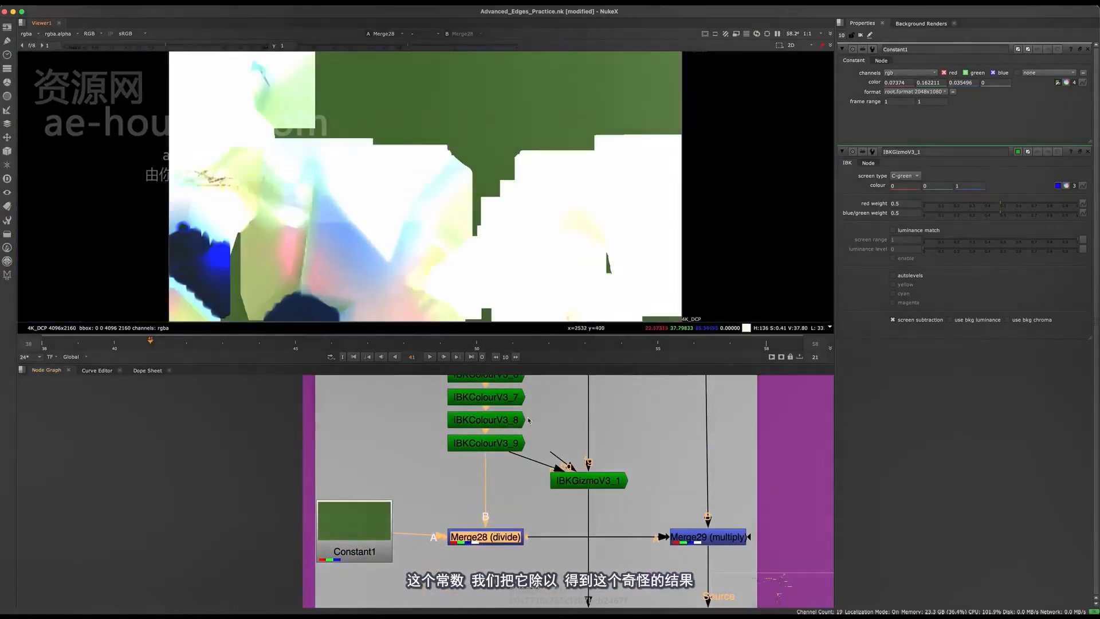
# View the Merge29 (multiply) result and compare it with the original plate from the dot below RotoPaint7
pyautogui.moveTo(532, 558); pyautogui.dragTo(423, 460, button='middle')
pyautogui.moveTo(555, 475); pyautogui.dragTo(470, 531, button='middle')
pyautogui.moveTo(354, 457); pyautogui.dragTo(390, 498, button='middle')
pyautogui.scroll(-2, 392, 496)
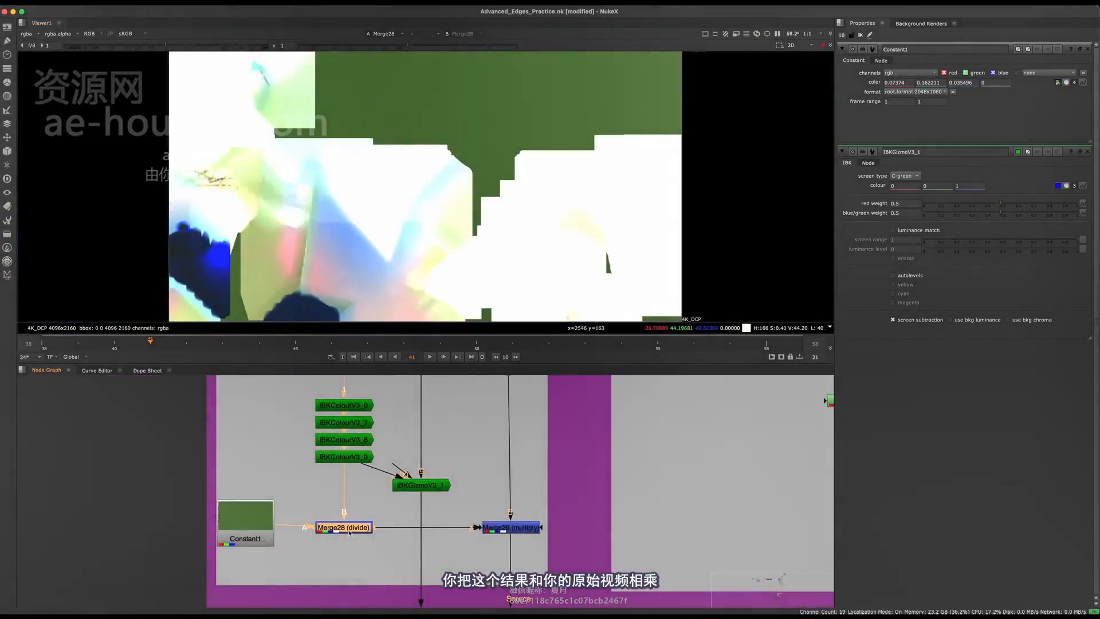
pyautogui.click(511, 528)
pyautogui.press('1')
pyautogui.scroll(-4, 490, 467)
pyautogui.moveTo(491, 471); pyautogui.dragTo(493, 497, button='middle')
pyautogui.moveTo(529, 464); pyautogui.dragTo(489, 425)
pyautogui.press('2')
pyautogui.scroll(4, 518, 557)
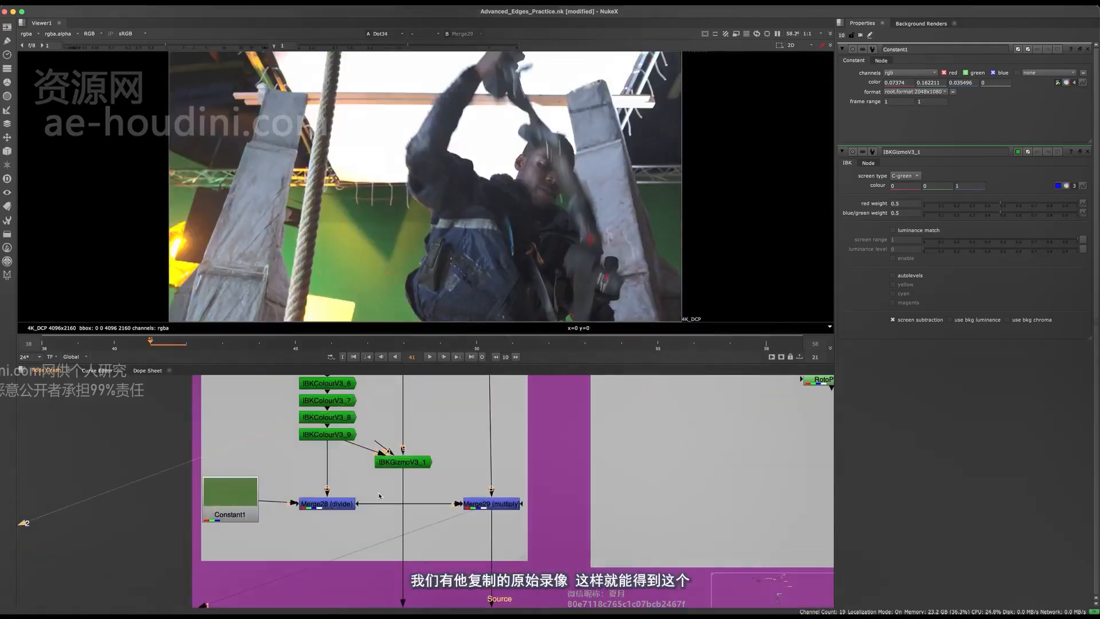
pyautogui.press('1')
pyautogui.press('2')
pyautogui.press('1')
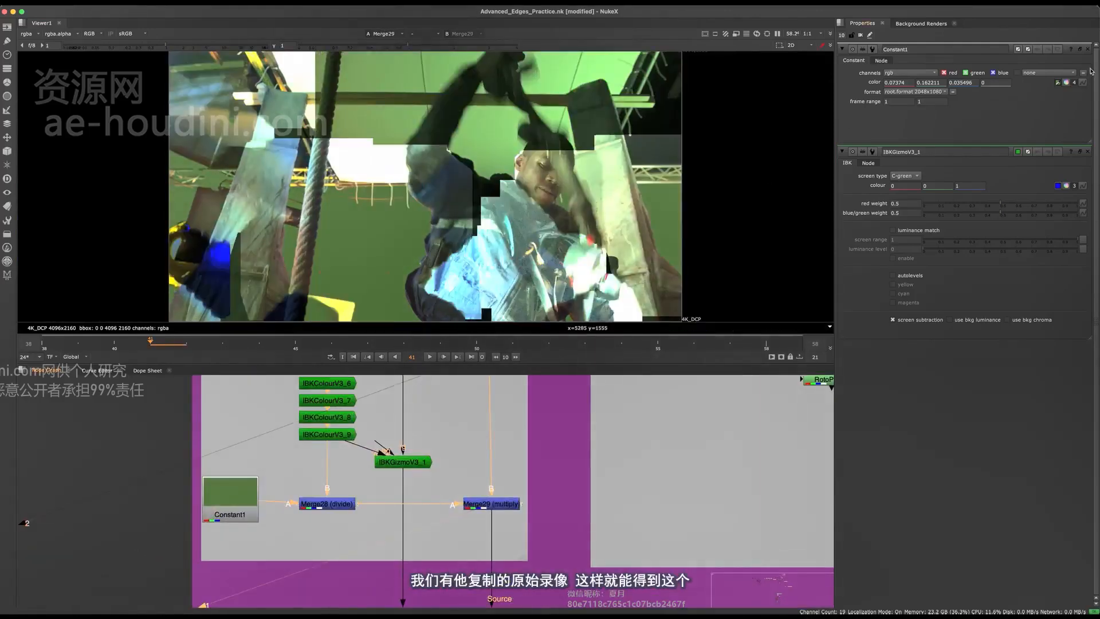
# Inspect the Merge29 (multiply) result in an enlarged viewer and close up around the evened green beside the actor's arm
pyautogui.press('space')
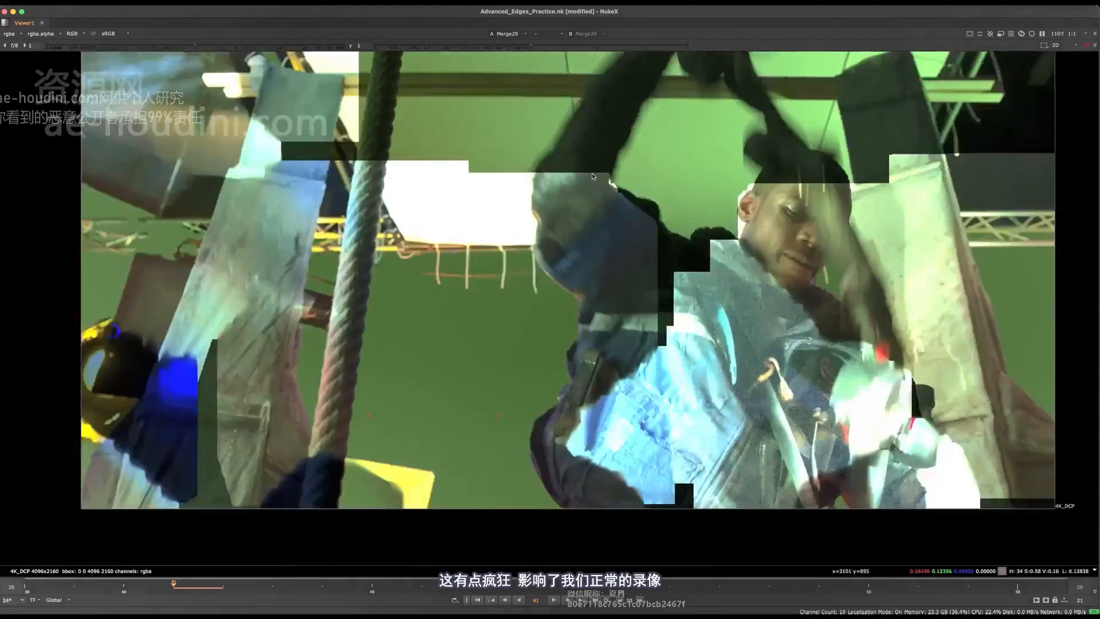
pyautogui.scroll(3, 593, 176)
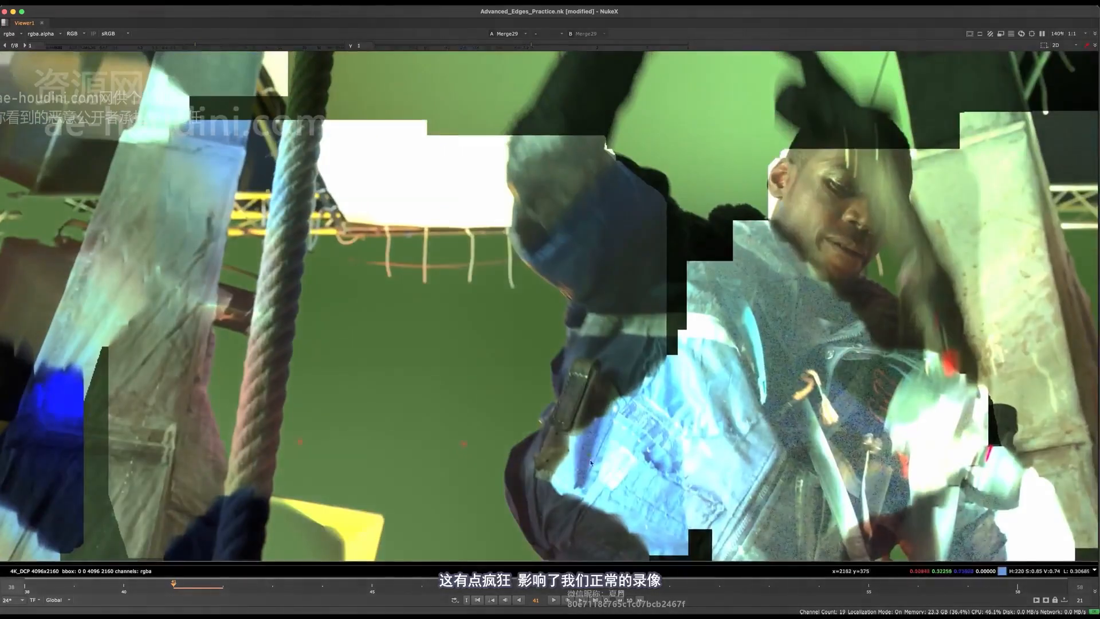
pyautogui.scroll(-5, 569, 347)
pyautogui.press('space')
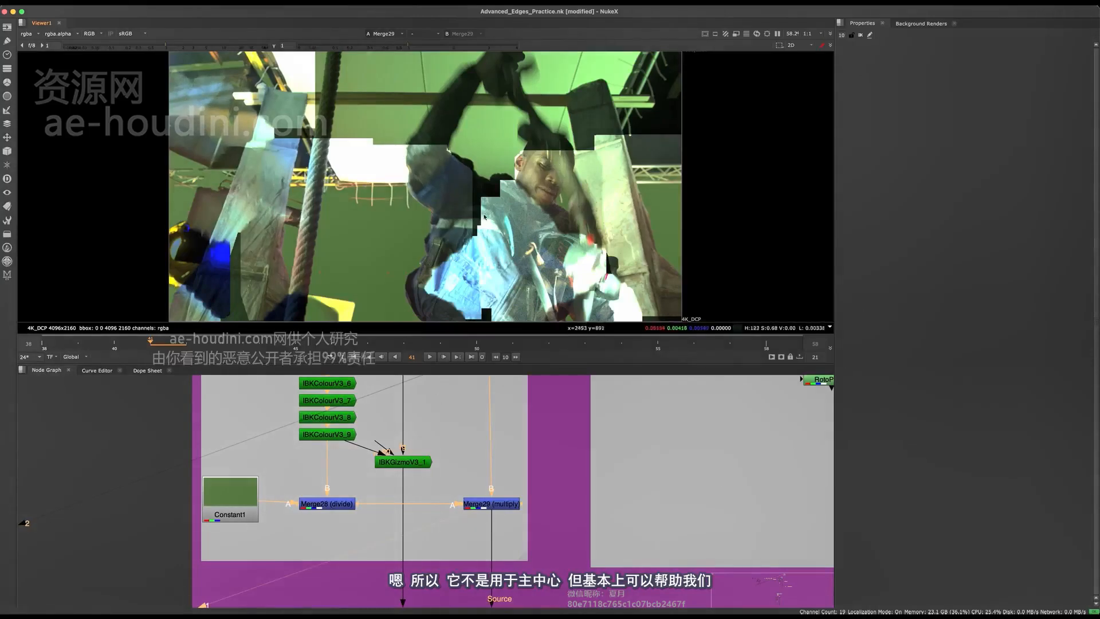
pyautogui.scroll(5, 523, 236)
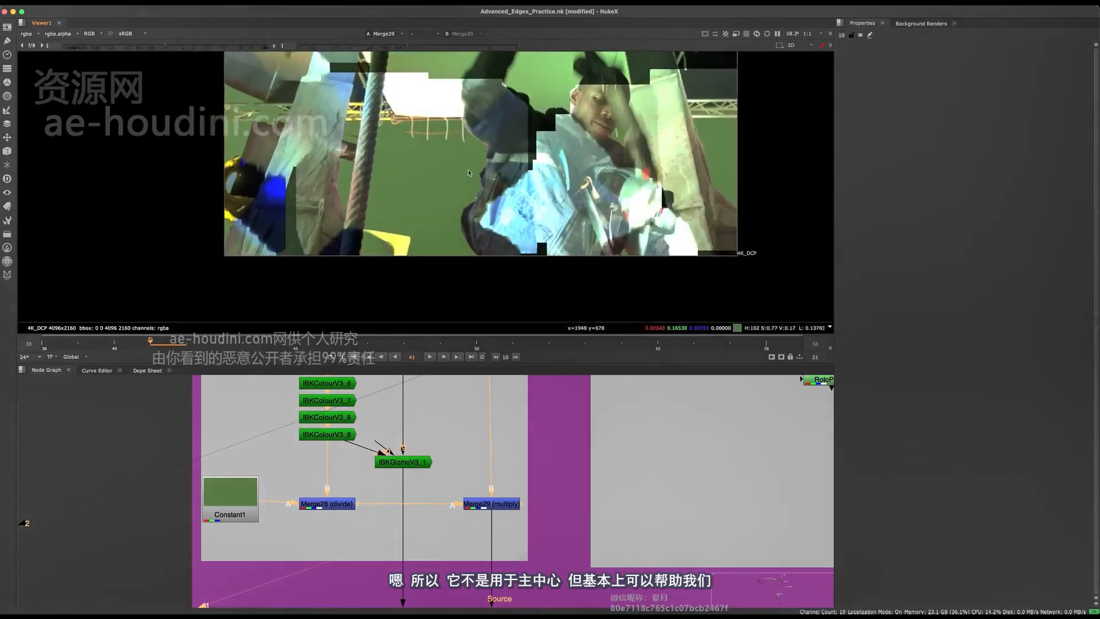
pyautogui.scroll(2, 409, 185)
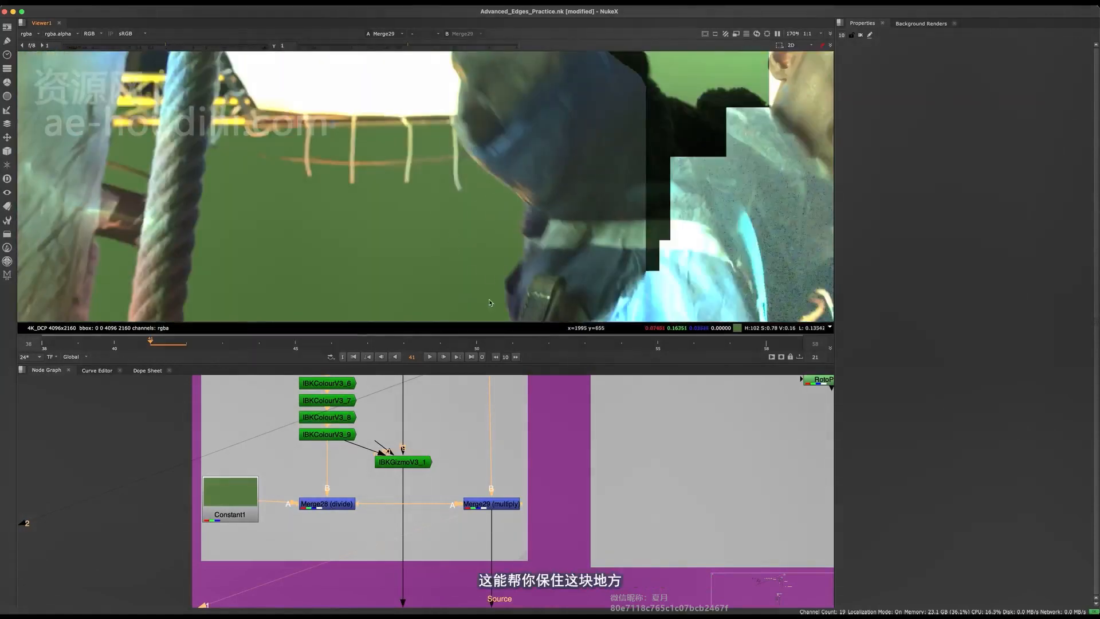
pyautogui.scroll(3, 470, 172)
pyautogui.scroll(-4, 473, 162)
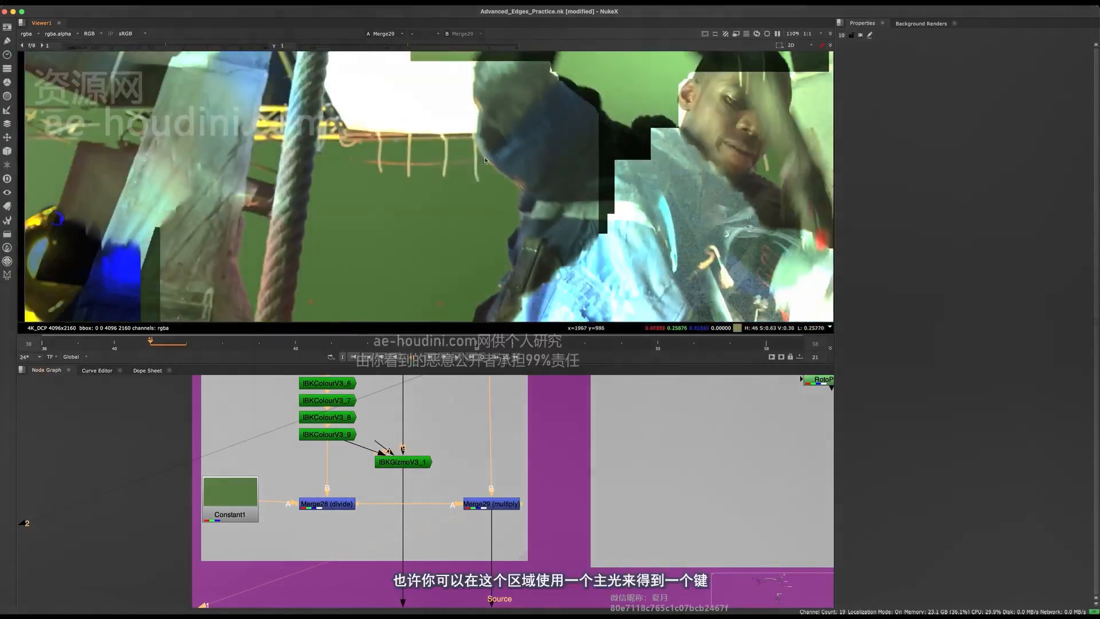
# With Keylight1 temporarily disabled, sample its Screen Colour from the evened green area beside the actor's sleeve, and re-enable it
pyautogui.moveTo(471, 428); pyautogui.dragTo(427, 338, button='middle')
pyautogui.moveTo(515, 479); pyautogui.dragTo(419, 550)
pyautogui.click(460, 533)
pyautogui.doubleClick(459, 534)
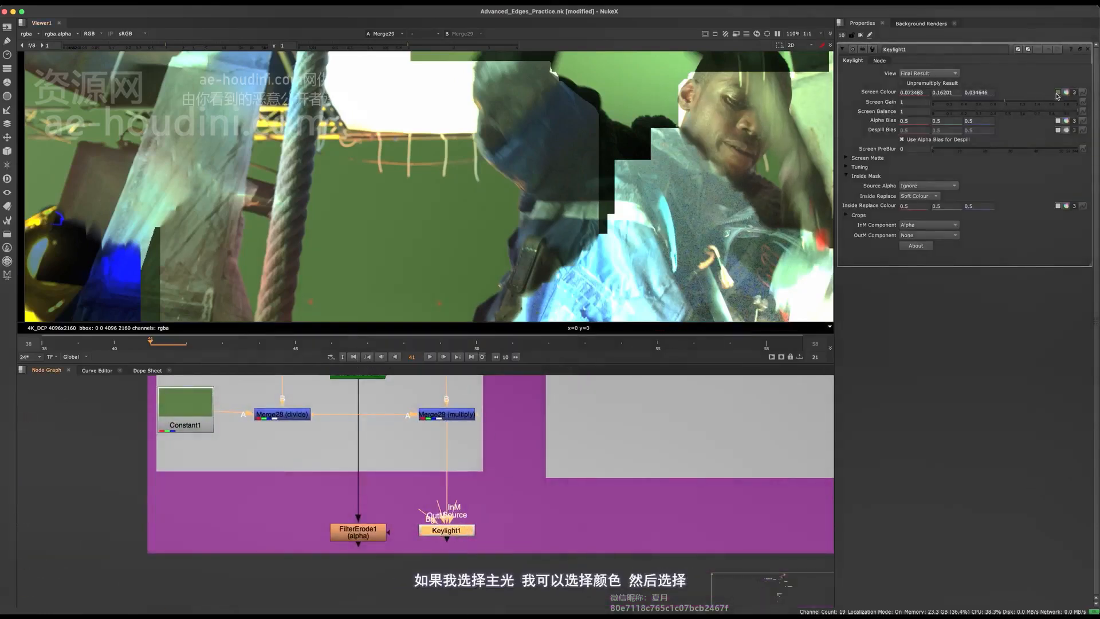
pyautogui.scroll(3, 563, 200)
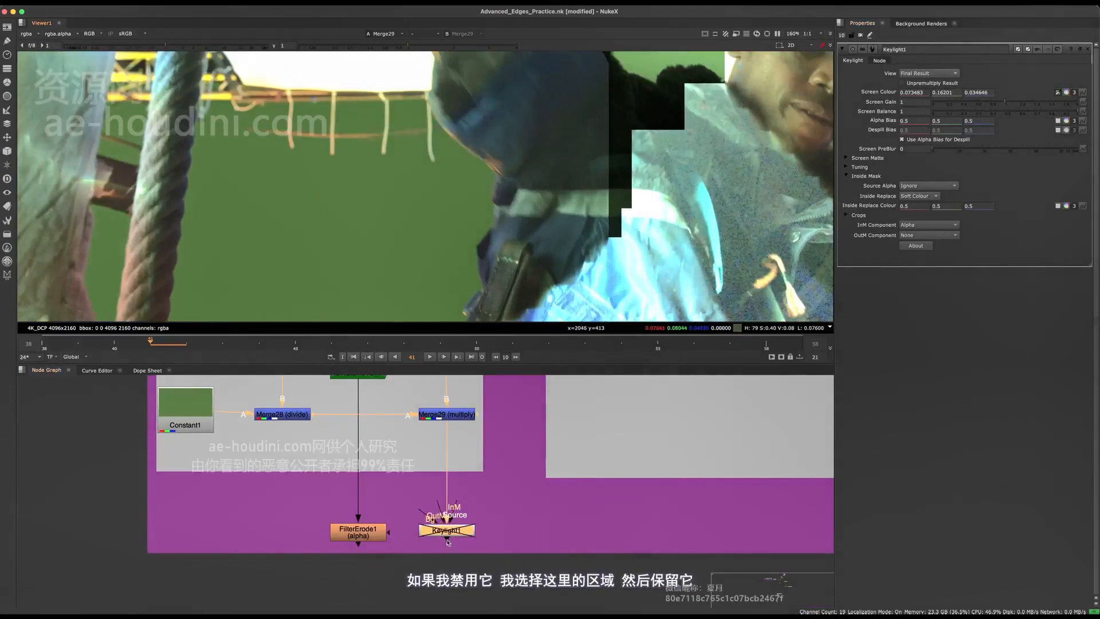
pyautogui.scroll(1, 446, 515)
pyautogui.press('d')
pyautogui.scroll(4, 459, 186)
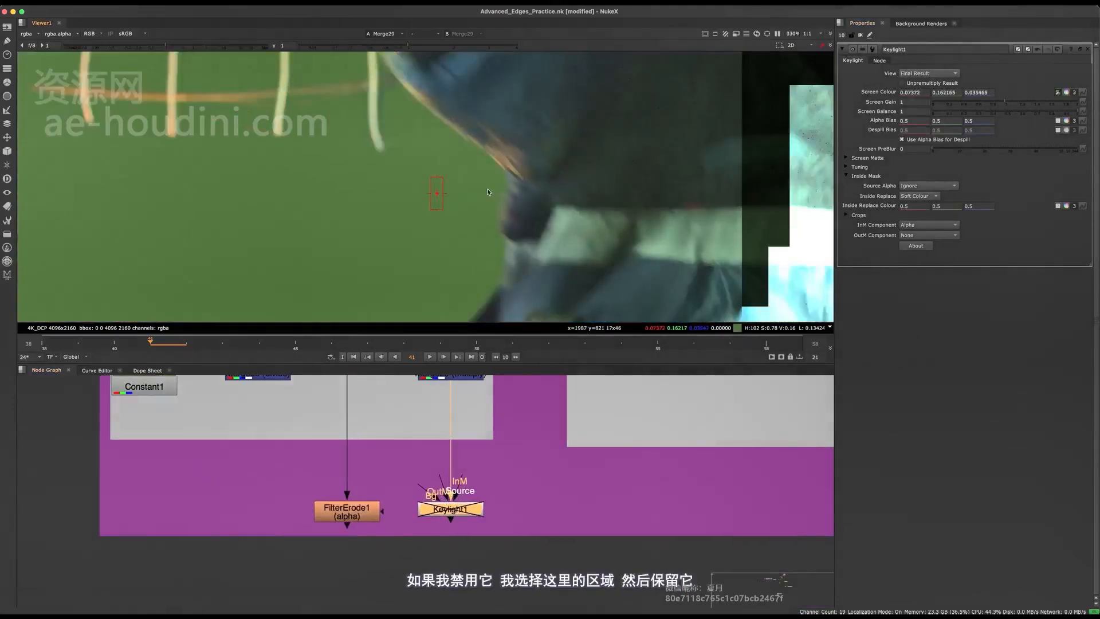
pyautogui.press('d')
# View the alpha channel of Keylight1 and inspect the matte around the sampled area and across the full frame
pyautogui.press('1')
pyautogui.press('a')
pyautogui.scroll(-3, 462, 220)
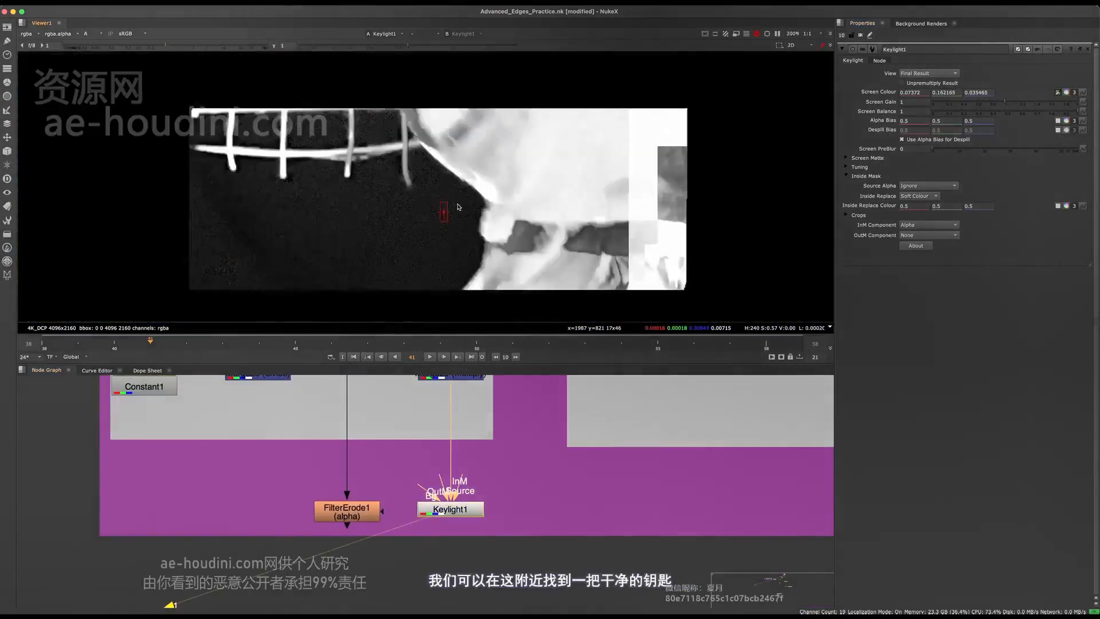
pyautogui.press('f')
pyautogui.scroll(7, 401, 224)
pyautogui.scroll(-3, 450, 295)
pyautogui.moveTo(450, 294); pyautogui.dragTo(485, 158, button='middle')
pyautogui.scroll(3, 485, 158)
pyautogui.press('f')
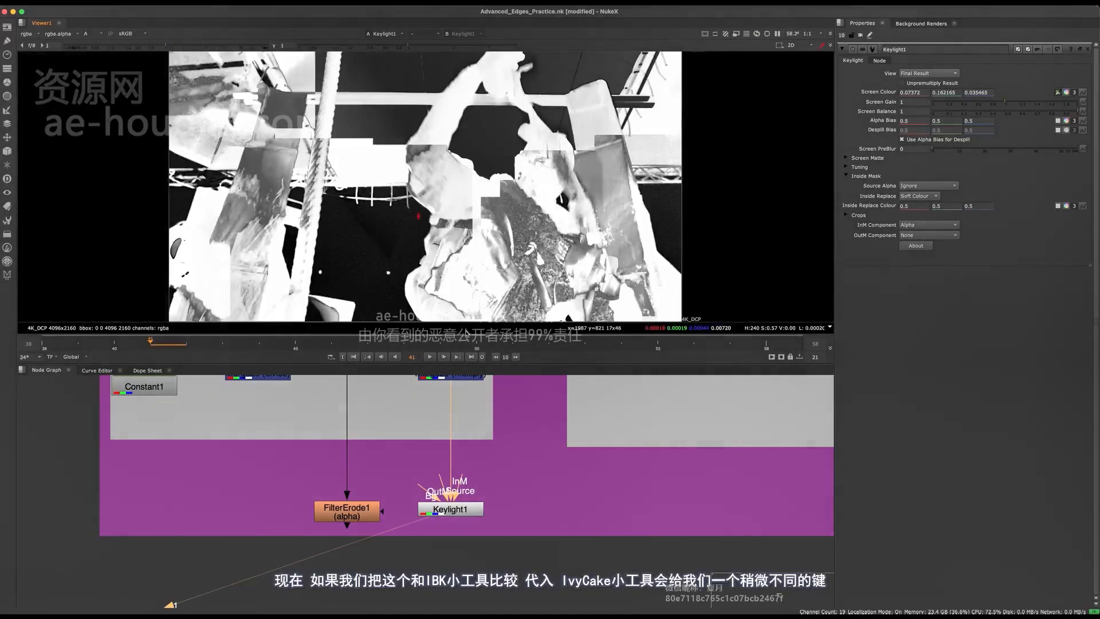
# Compare the Keylight1 alpha with the IBKGizmoV3_1 alpha, first over the full frame and closer on the green screen area
pyautogui.moveTo(427, 414); pyautogui.dragTo(416, 438, button='middle')
pyautogui.scroll(-3, 436, 463)
pyautogui.press('2')
pyautogui.click(434, 474)
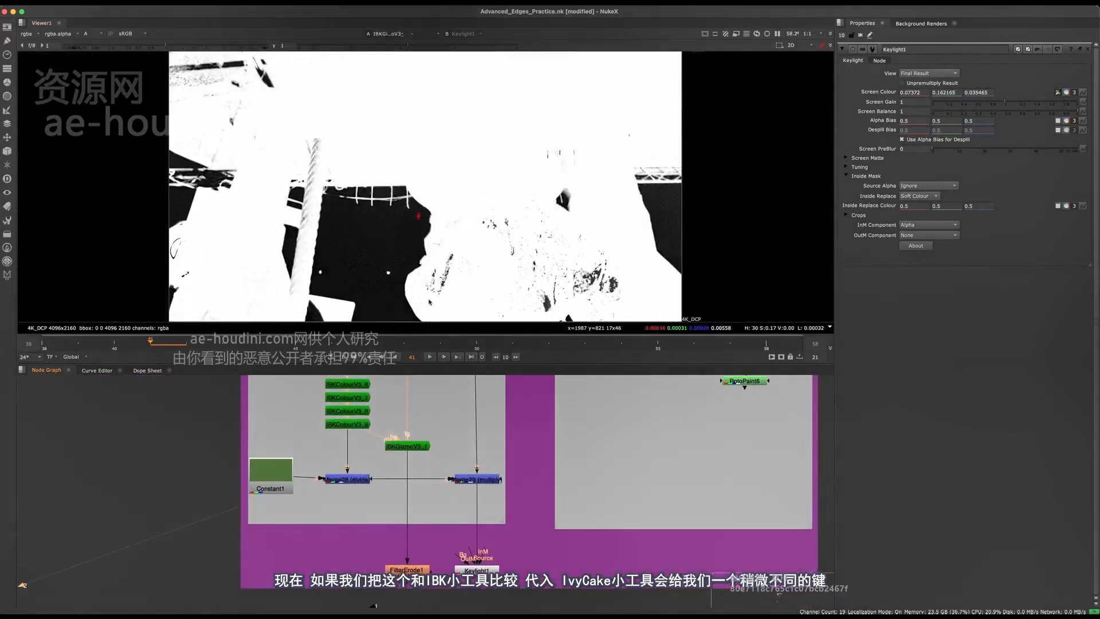
pyautogui.scroll(5, 417, 210)
pyautogui.press('1')
pyautogui.press('2')
pyautogui.press('1')
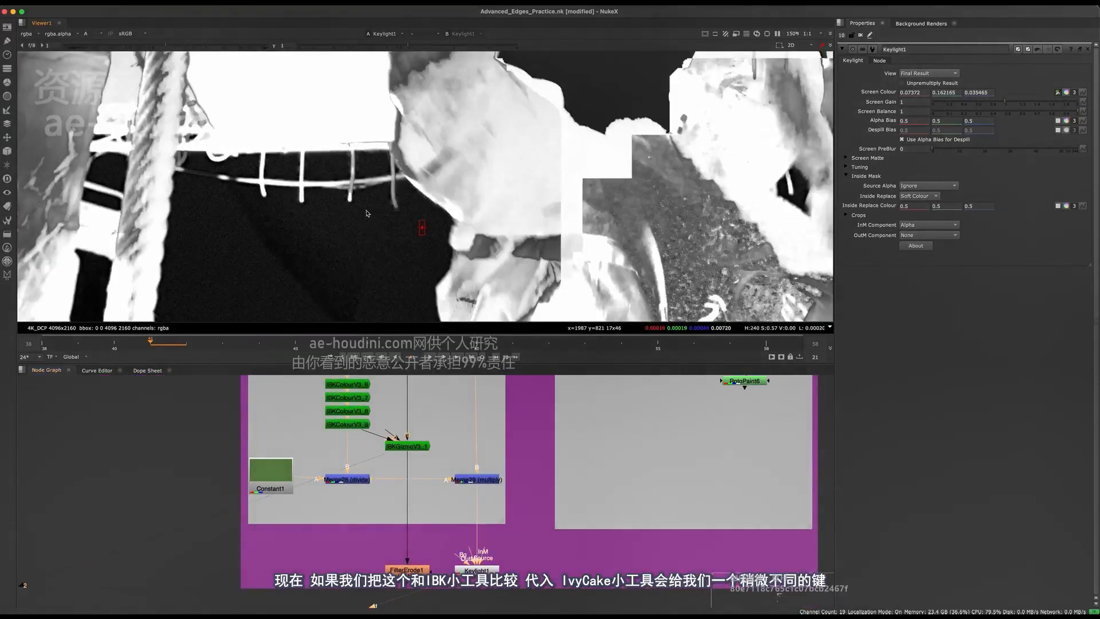
pyautogui.press('2')
pyautogui.scroll(4, 362, 218)
pyautogui.press('2')
pyautogui.press('1')
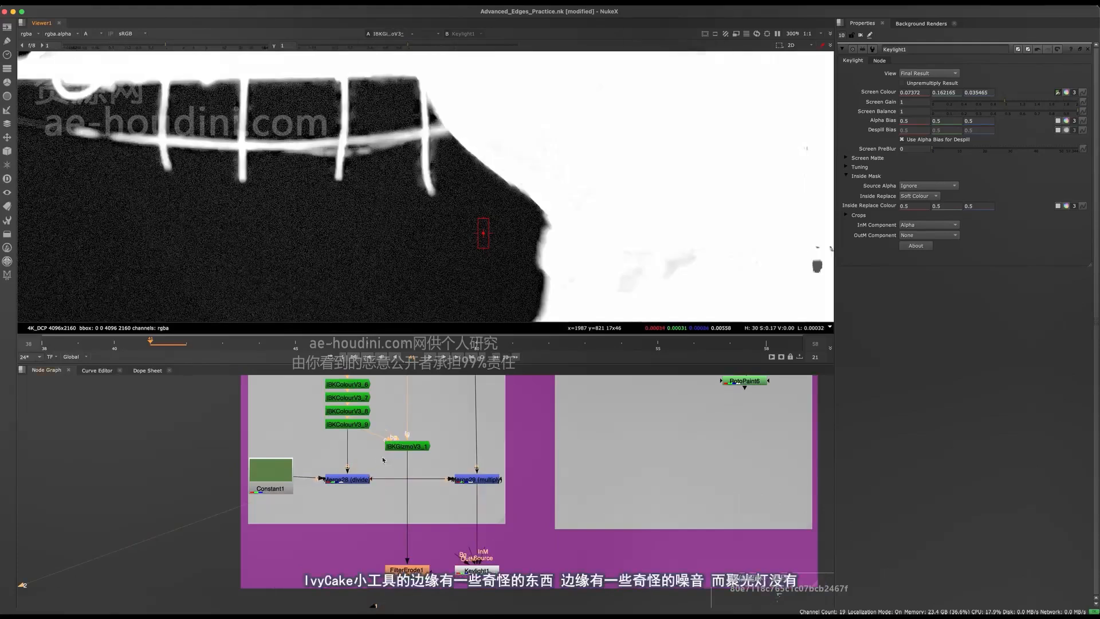
# Compare the edge noise of the IBKGizmoV3_1 and Keylight1 mattes along the arm and the hanging strips
pyautogui.press('2')
pyautogui.scroll(5, 435, 170)
pyautogui.moveTo(436, 170); pyautogui.dragTo(477, 177, button='middle')
pyautogui.scroll(-5, 475, 180)
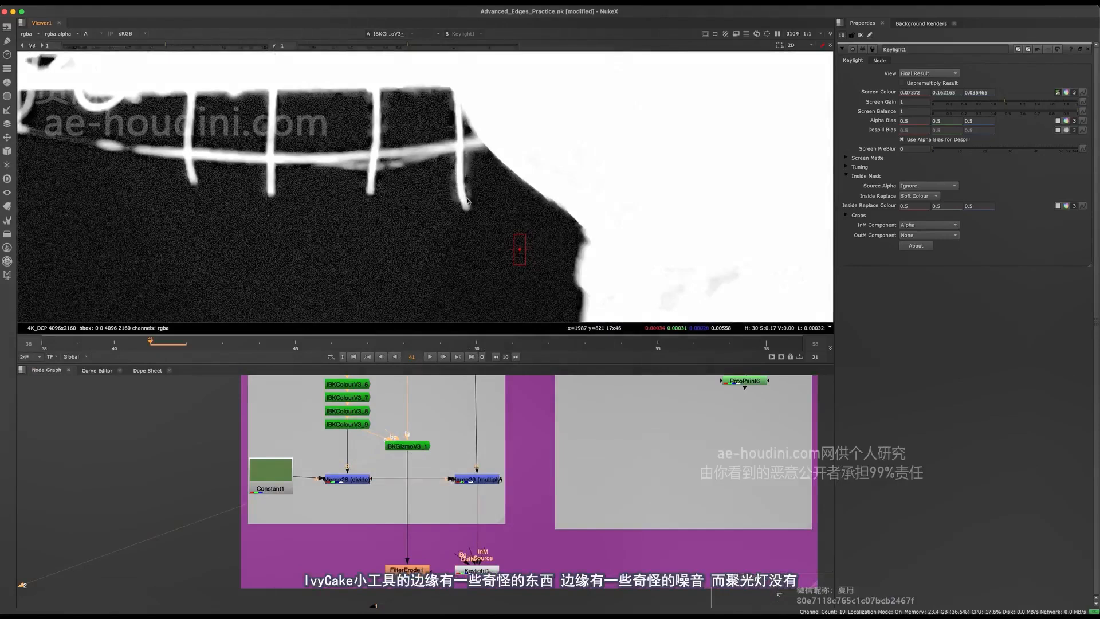
pyautogui.press('1')
pyautogui.press('2')
pyautogui.press('1')
pyautogui.moveTo(429, 273); pyautogui.dragTo(507, 280, button='middle')
pyautogui.press('2')
pyautogui.press('1')
pyautogui.press('2')
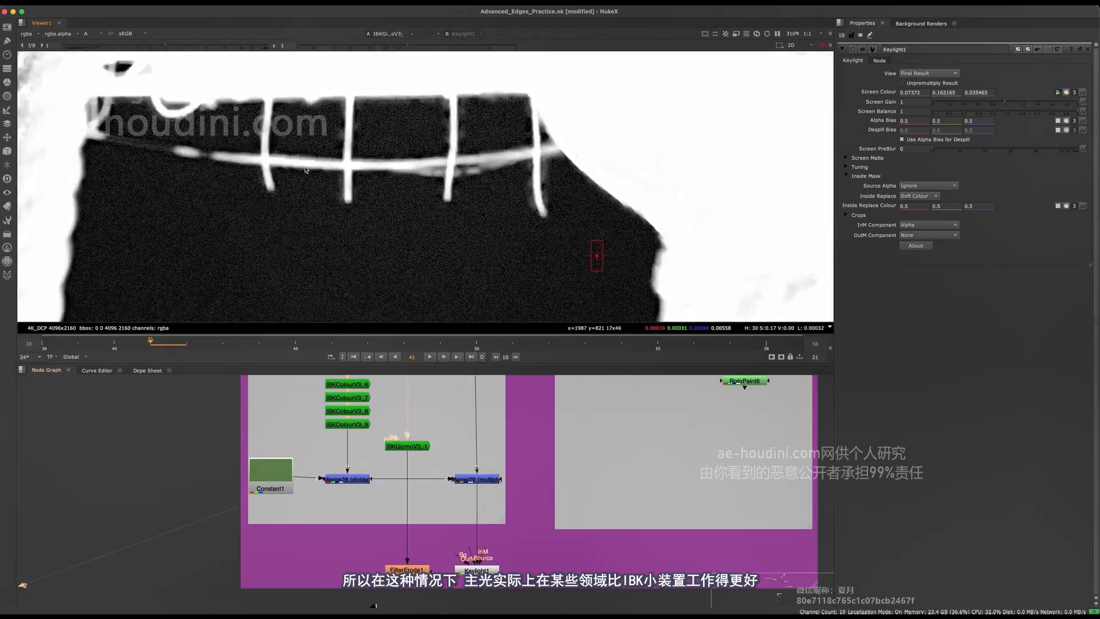
# Compare both mattes close up on the thin horizontal cable crossing the hanging strips
pyautogui.press('1')
pyautogui.scroll(3, 243, 117)
pyautogui.moveTo(221, 128); pyautogui.dragTo(291, 167, button='middle')
pyautogui.press('2')
pyautogui.press('1')
pyautogui.press('2')
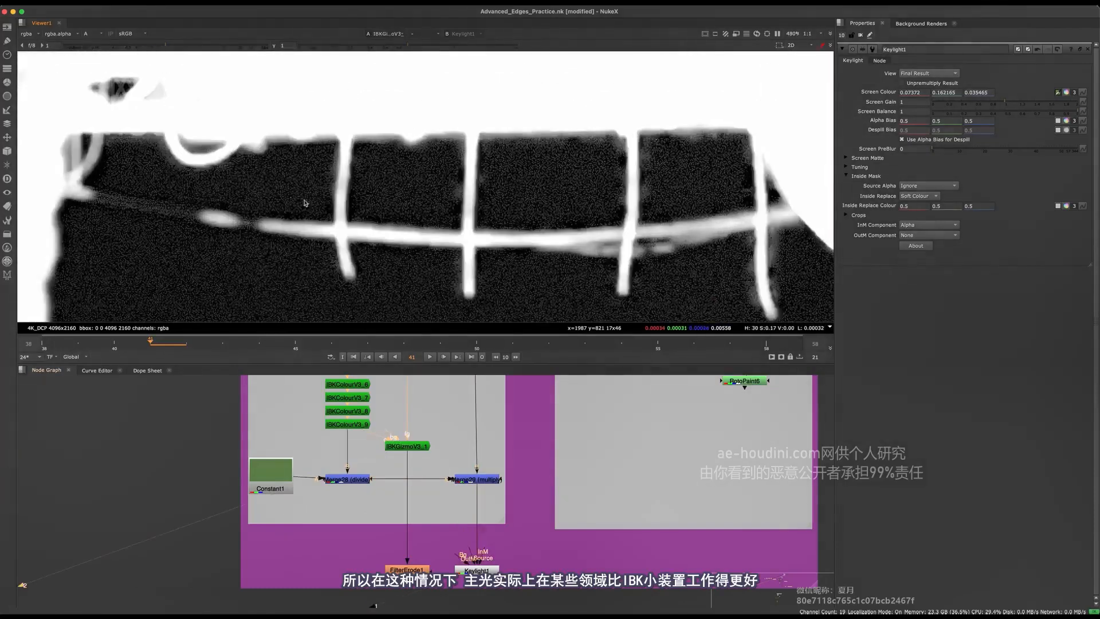
# Select the IBKColour stack together with IBKGizmoV3_1 to point out the traditional IBK setup
pyautogui.moveTo(418, 451); pyautogui.dragTo(425, 464)
pyautogui.moveTo(430, 440); pyautogui.dragTo(450, 497, button='middle')
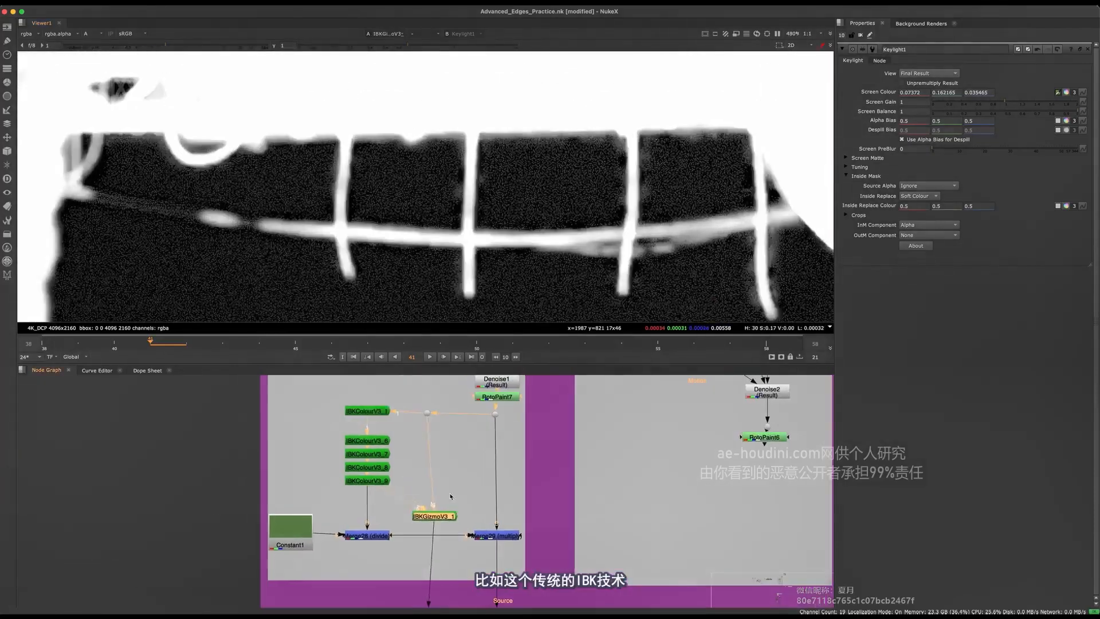
pyautogui.moveTo(392, 481); pyautogui.dragTo(343, 521)
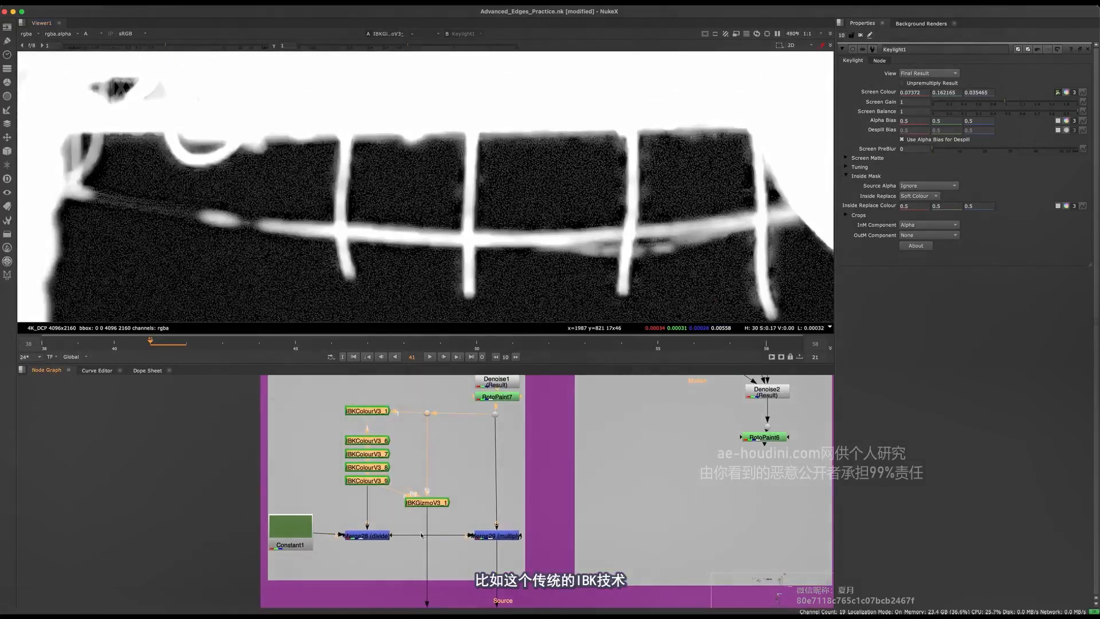
# View the Merge29 (multiply) result in full colour, fitted to the whole frame
pyautogui.moveTo(487, 540); pyautogui.dragTo(419, 481, button='middle')
pyautogui.click(431, 477)
pyautogui.press('1')
pyautogui.click(434, 505)
pyautogui.press('a')
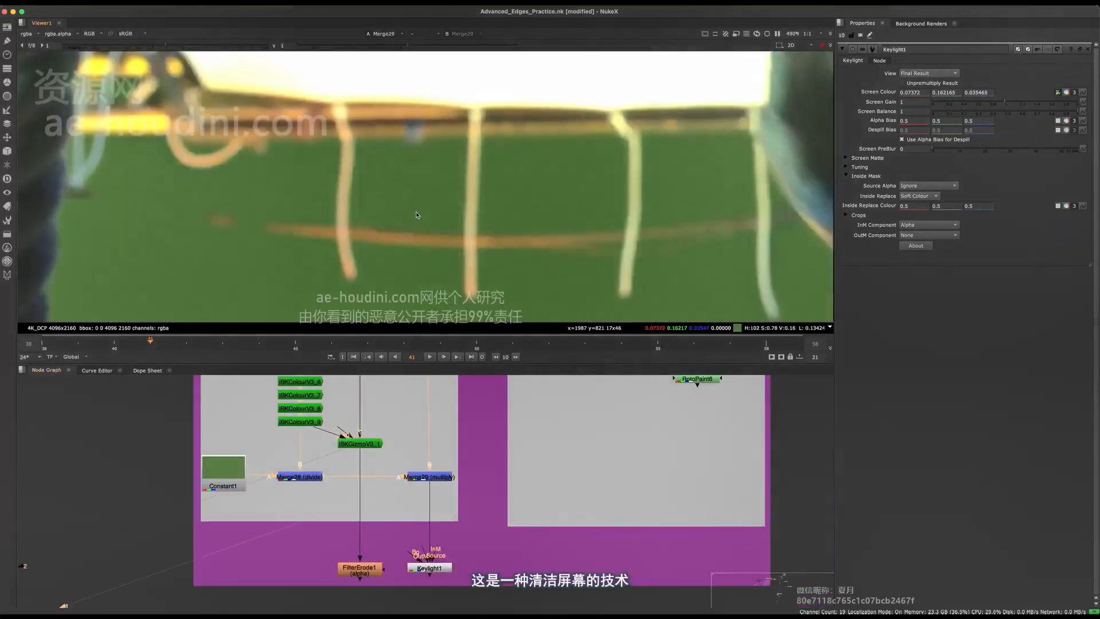
pyautogui.press('f')
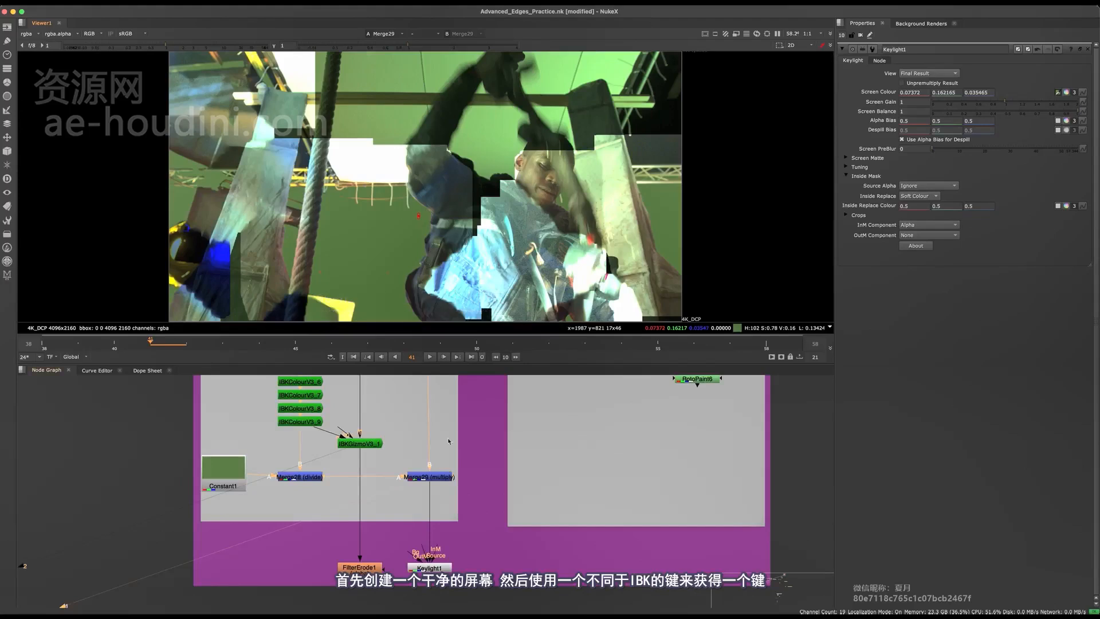
# View the Keylight1 output in colour and switch to its alpha channel to examine the key
pyautogui.moveTo(448, 441); pyautogui.dragTo(432, 392, button='middle')
pyautogui.moveTo(496, 496); pyautogui.dragTo(395, 537)
pyautogui.press('1')
pyautogui.scroll(3, 426, 521)
pyautogui.moveTo(361, 381); pyautogui.dragTo(394, 445, button='middle')
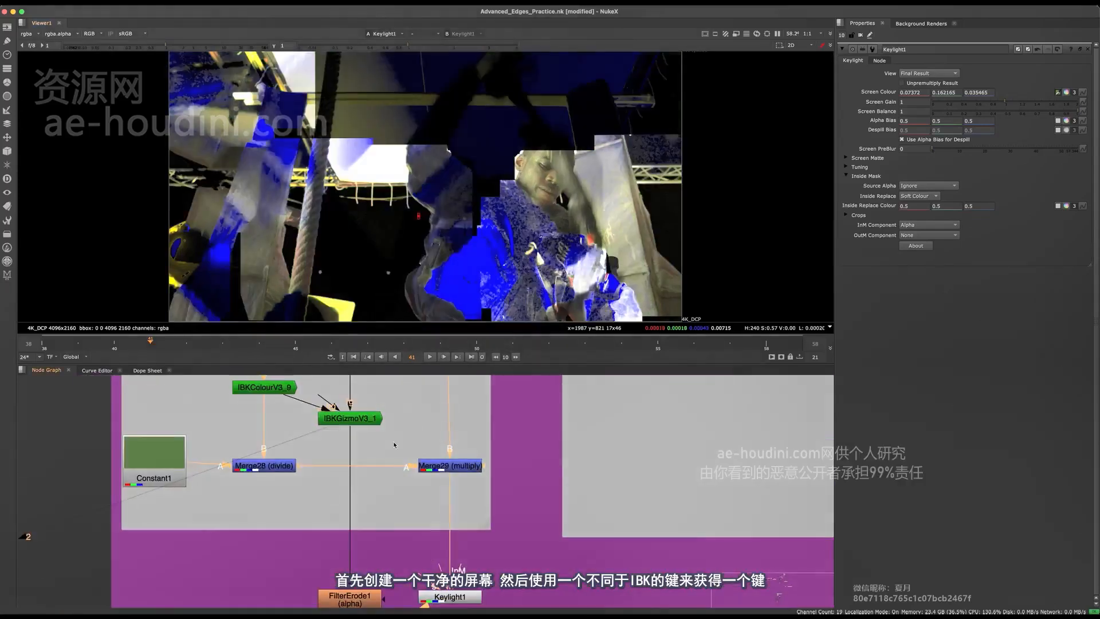
pyautogui.moveTo(420, 523); pyautogui.dragTo(389, 433, button='middle')
pyautogui.moveTo(506, 469); pyautogui.dragTo(366, 578)
pyautogui.press('a')
pyautogui.moveTo(411, 234); pyautogui.dragTo(419, 210, button='middle')
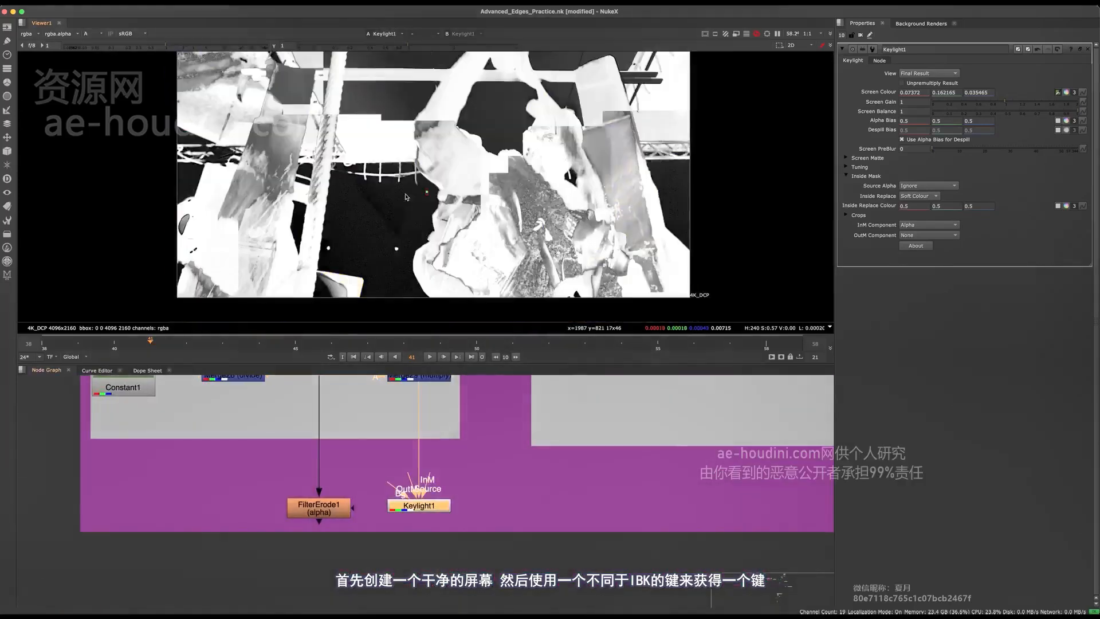
# View the IBKGizmoV3_1 matte briefly and return to the Keylight1 matte
pyautogui.moveTo(399, 453); pyautogui.dragTo(479, 581, button='middle')
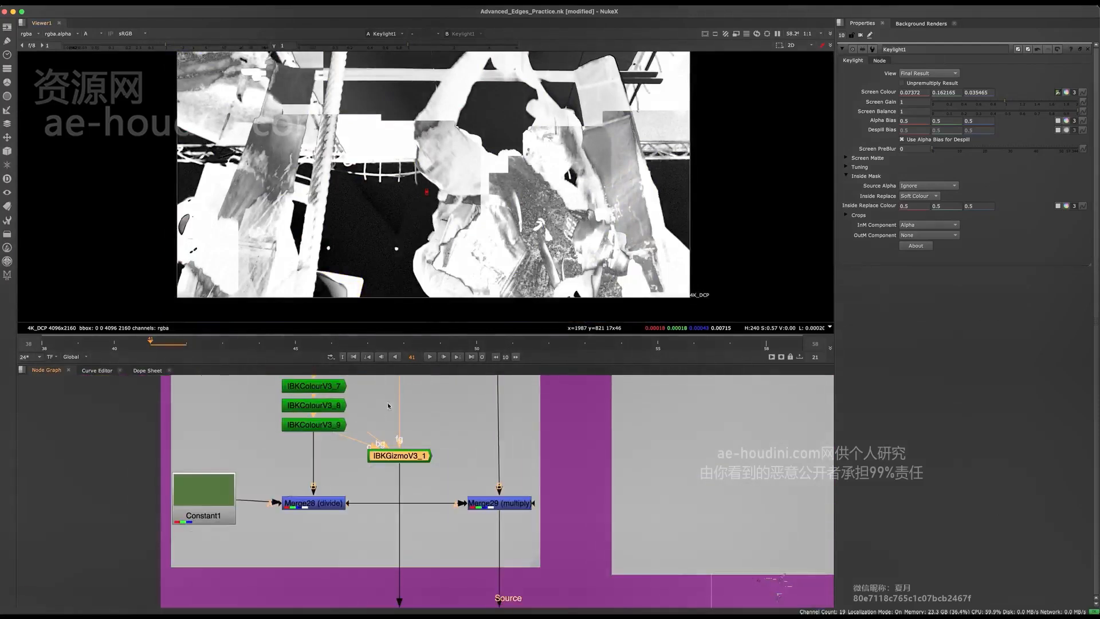
pyautogui.press('2')
pyautogui.press('1')
pyautogui.scroll(-3, 459, 420)
pyautogui.moveTo(458, 420); pyautogui.dragTo(425, 370, button='middle')
pyautogui.press('space')
pyautogui.scroll(2, 425, 370)
pyautogui.moveTo(400, 217); pyautogui.dragTo(362, 396)
pyautogui.press('super+z')
pyautogui.moveTo(461, 402); pyautogui.dragTo(516, 460)
pyautogui.moveTo(442, 448); pyautogui.dragTo(416, 376, button='middle')
pyautogui.moveTo(507, 446); pyautogui.dragTo(441, 472)
pyautogui.press('space')
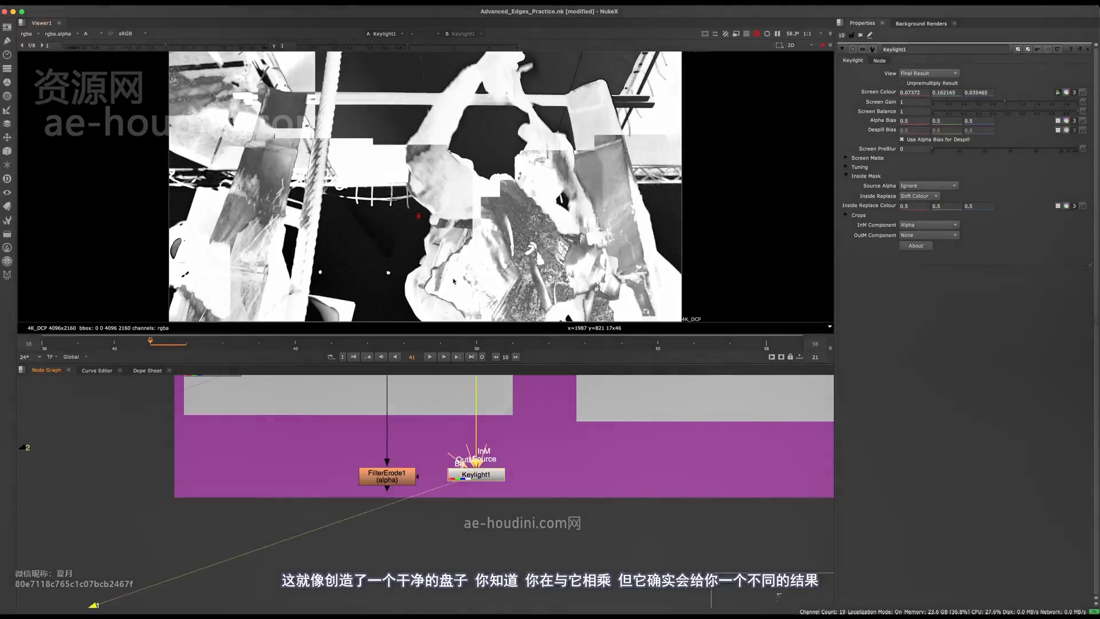
# Switch the viewer repeatedly between the full-frame Keylight1 and IBKGizmoV3_1 alphas to compare the two keys
pyautogui.moveTo(433, 425); pyautogui.dragTo(451, 571, button='middle')
pyautogui.moveTo(460, 513); pyautogui.dragTo(352, 429)
pyautogui.press('2')
pyautogui.press('1')
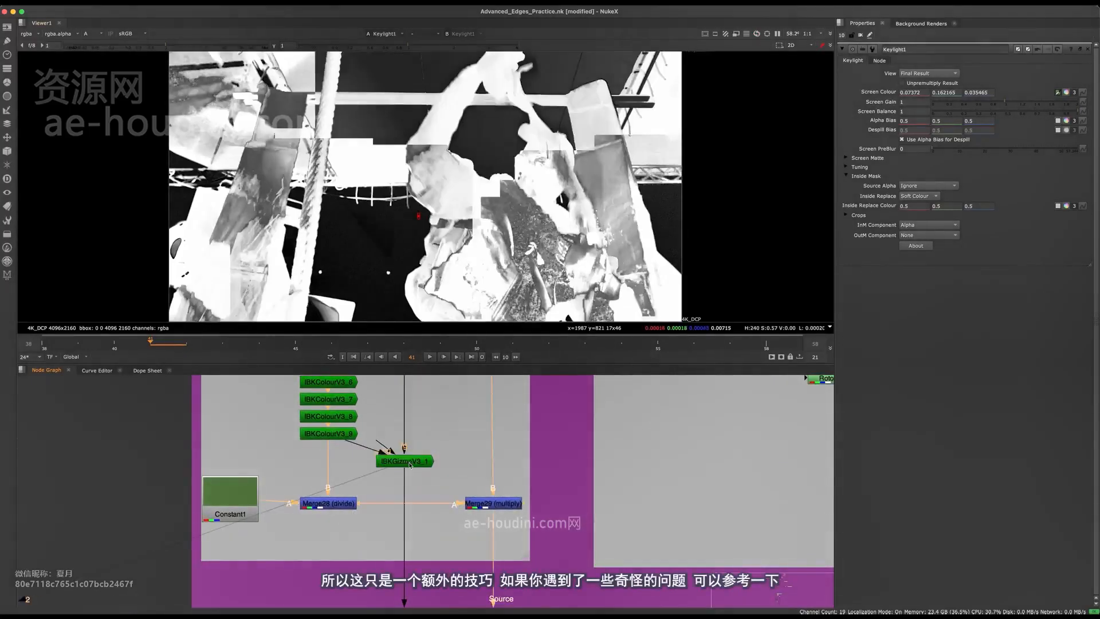
pyautogui.press('2')
pyautogui.press('1')
pyautogui.press('2')
pyautogui.press('1')
pyautogui.press('2')
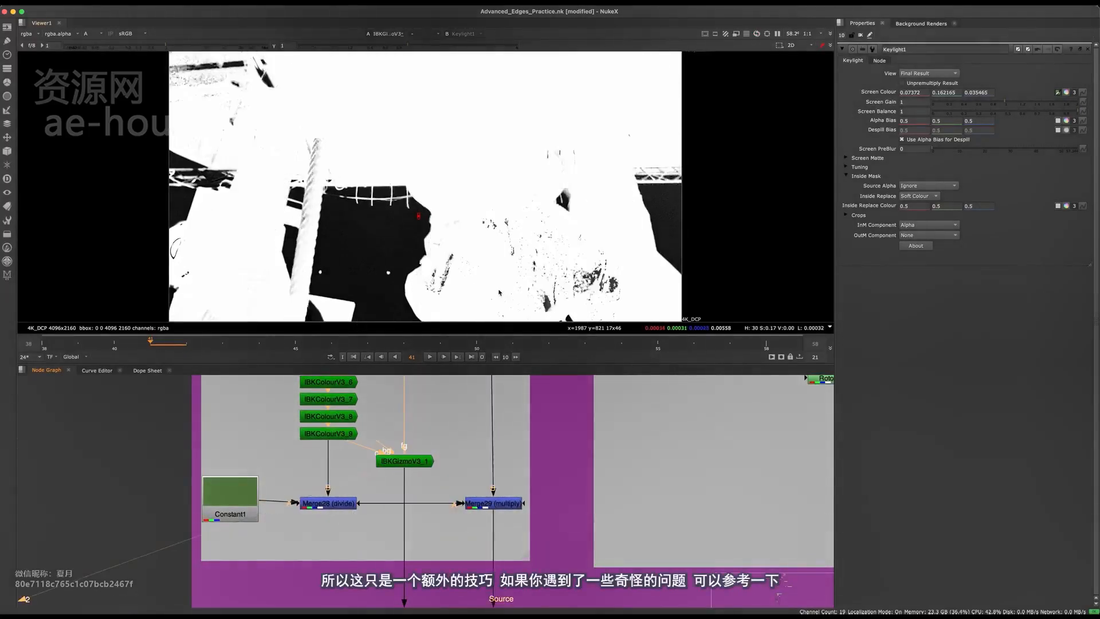
# Compare the Keylight1 and IBKGizmoV3_1 alphas around the metal truss and the edge of the screen area
pyautogui.press('1')
pyautogui.press('2')
pyautogui.press('1')
pyautogui.scroll(7, 663, 182)
pyautogui.press('2')
pyautogui.press('1')
pyautogui.press('2')
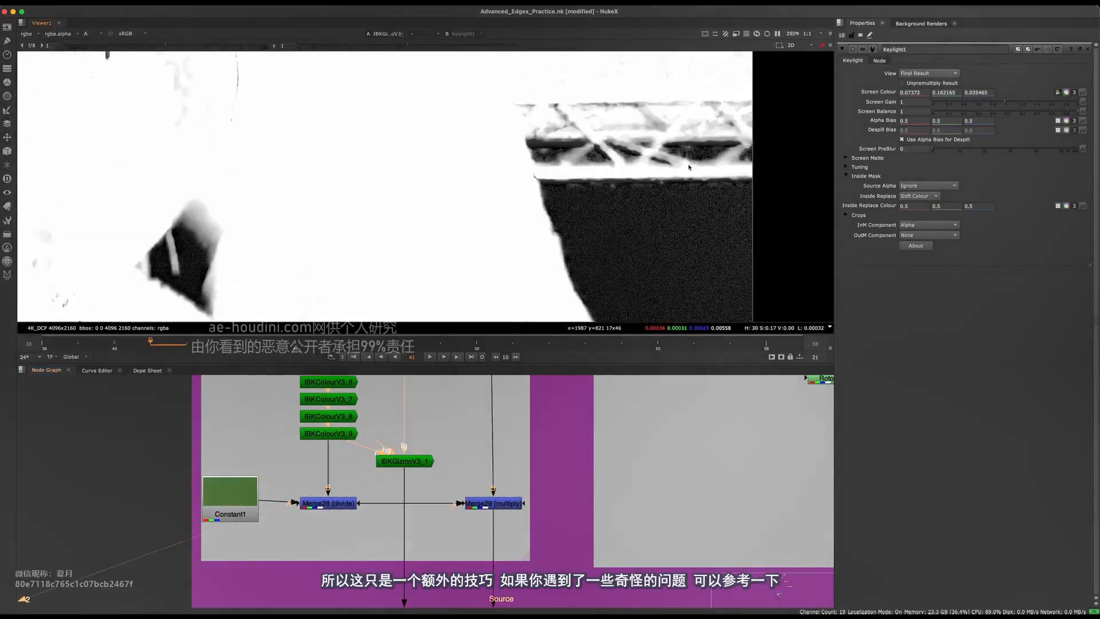
pyautogui.press('1')
pyautogui.moveTo(423, 459); pyautogui.dragTo(357, 415, button='middle')
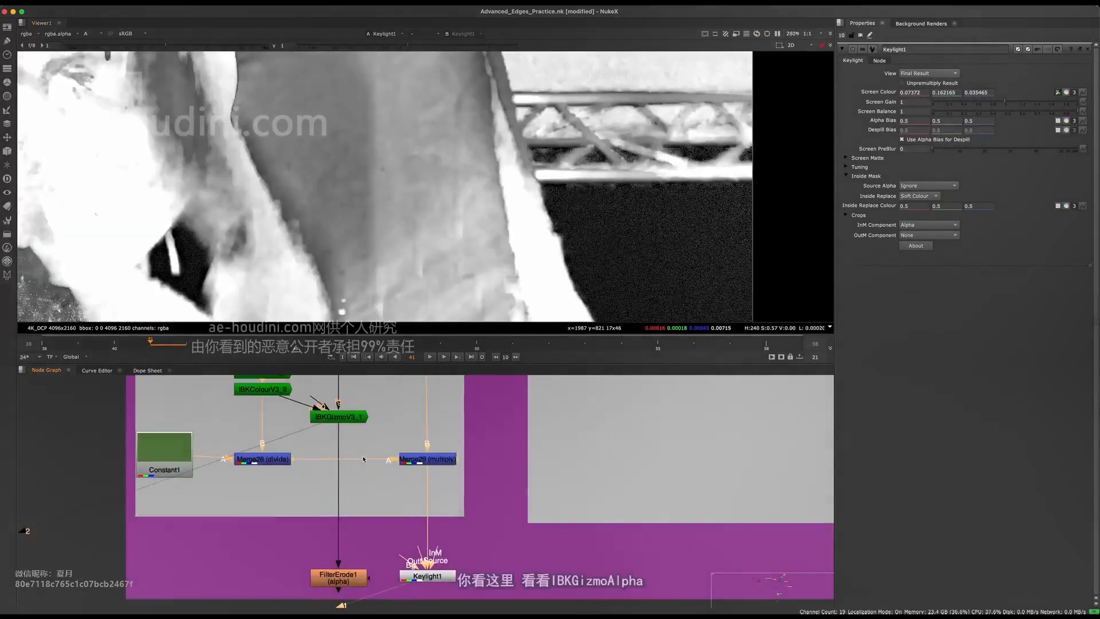
pyautogui.click(354, 423)
pyautogui.press('1')
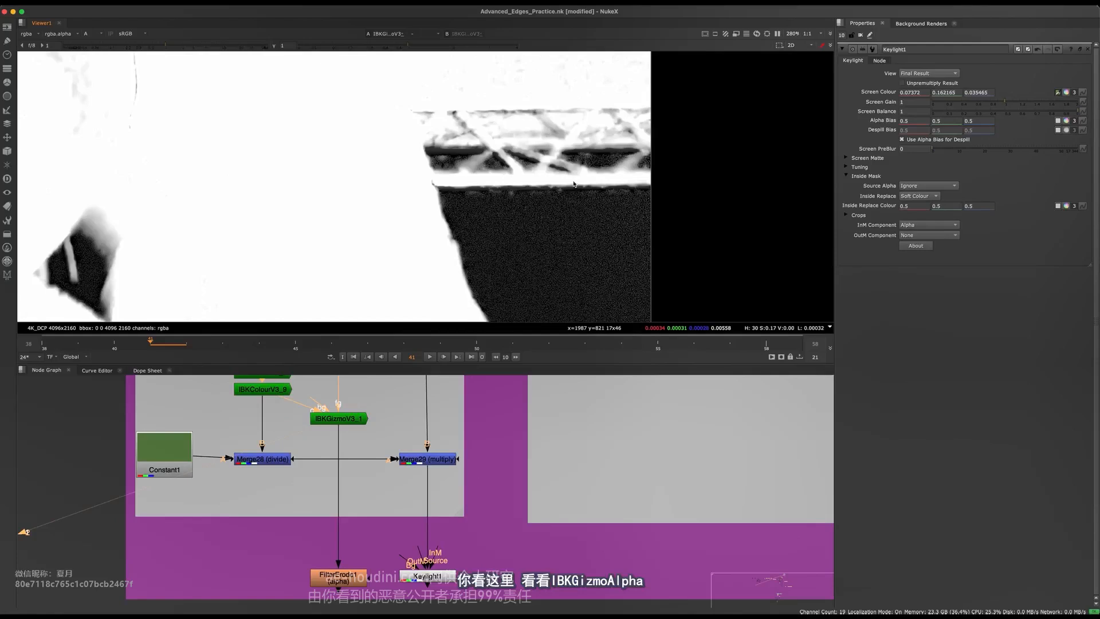
# Examine the edge of the truss's lower beam up close, alternating between the IBKGizmoV3_1 and Keylight1 alphas
pyautogui.scroll(2, 492, 180)
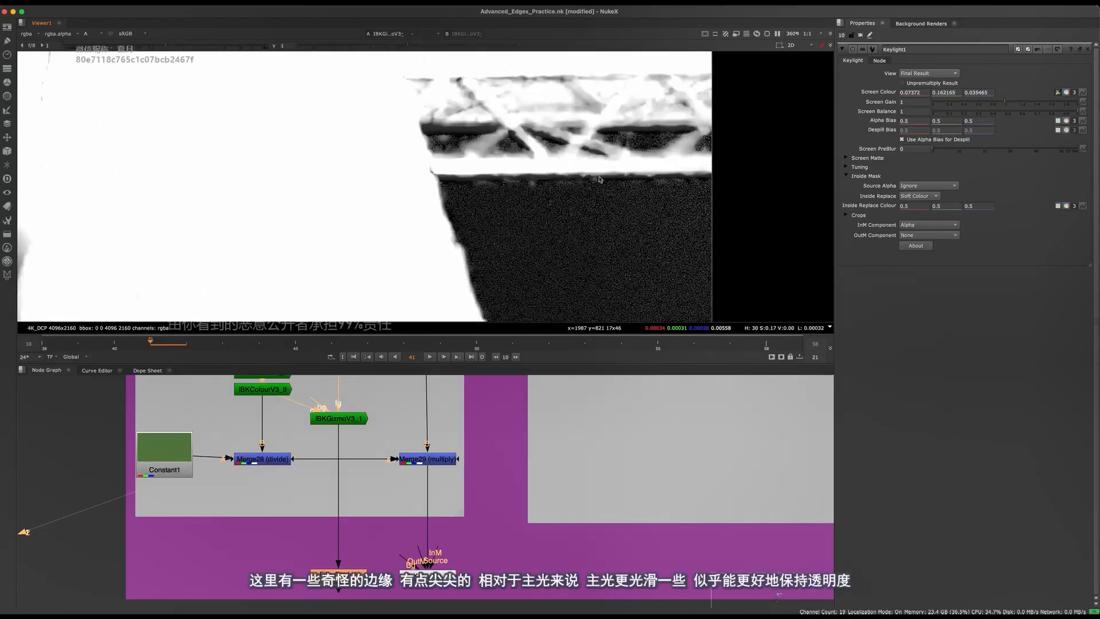
pyautogui.moveTo(526, 524); pyautogui.dragTo(384, 574)
pyautogui.press('1')
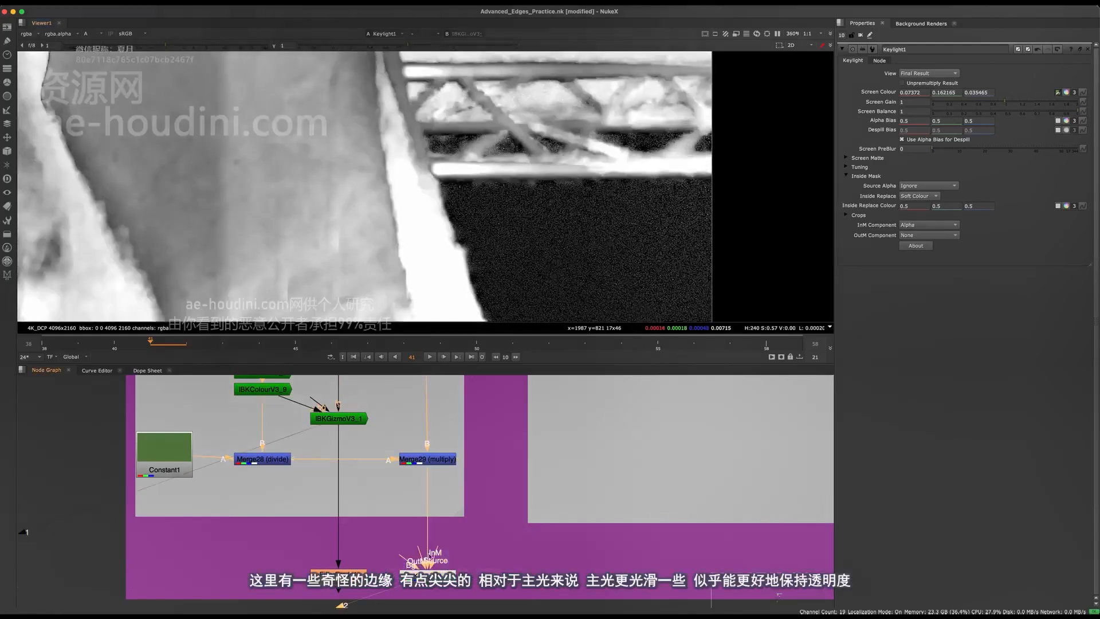
pyautogui.moveTo(493, 188); pyautogui.dragTo(460, 190, button='middle')
pyautogui.press('1')
pyautogui.press('2')
pyautogui.scroll(5, 559, 187)
pyautogui.press('1')
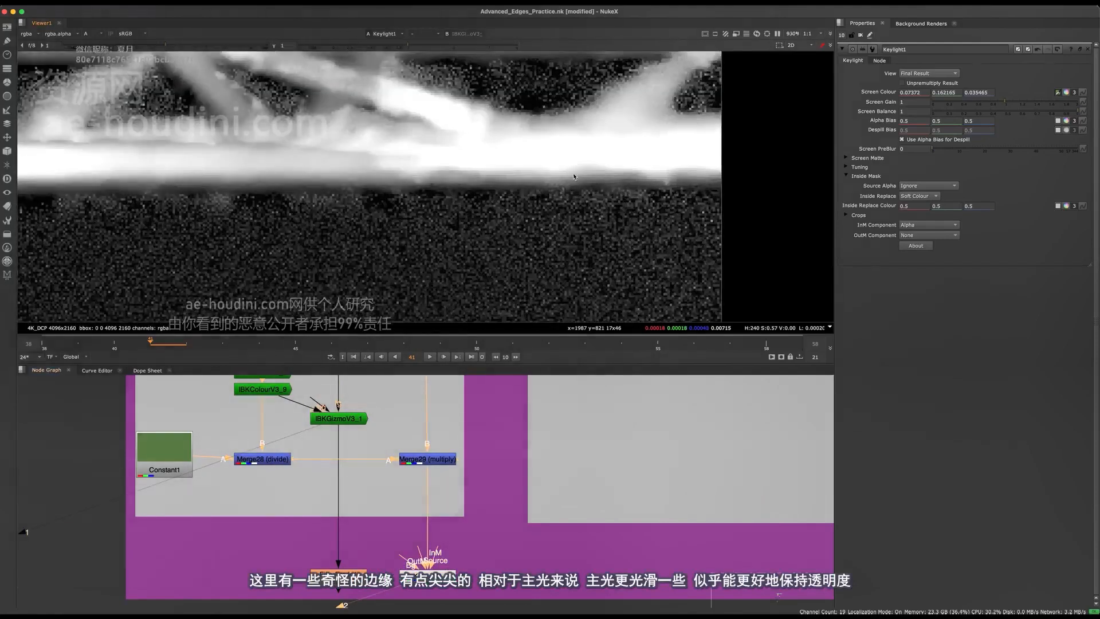
pyautogui.press('2')
pyautogui.scroll(-2, 576, 184)
pyautogui.press('1')
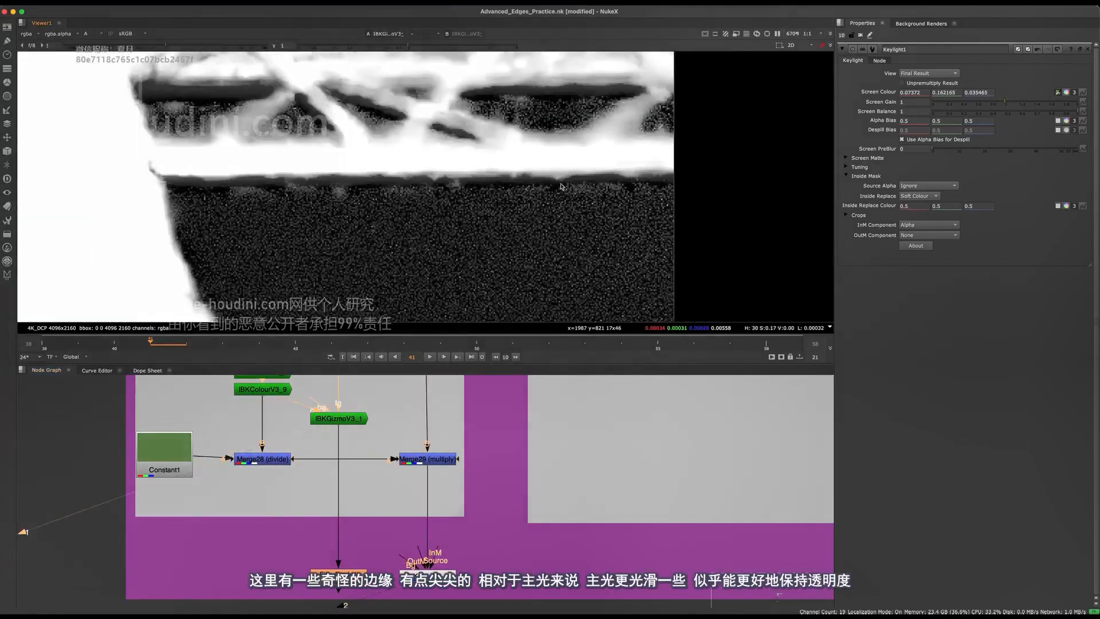
pyautogui.press('2')
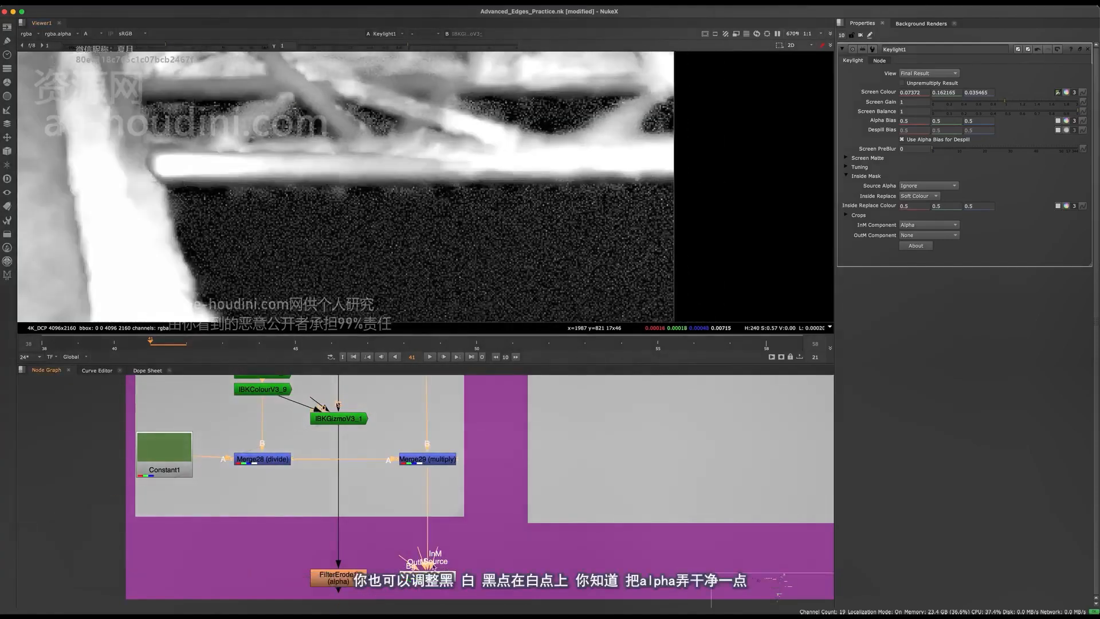
# Expand Keylight1's Screen Matte settings and set Clip Black to 0.065 and Clip White to 0.8
pyautogui.moveTo(433, 566); pyautogui.dragTo(451, 567, button='middle')
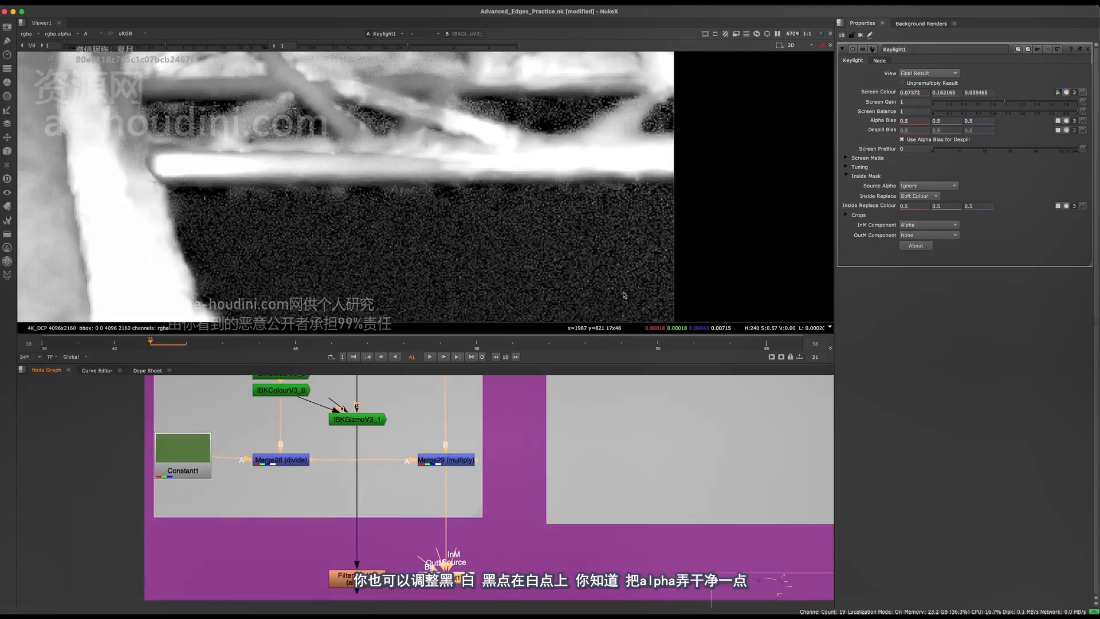
pyautogui.click(867, 159)
pyautogui.moveTo(1054, 177); pyautogui.dragTo(1048, 176)
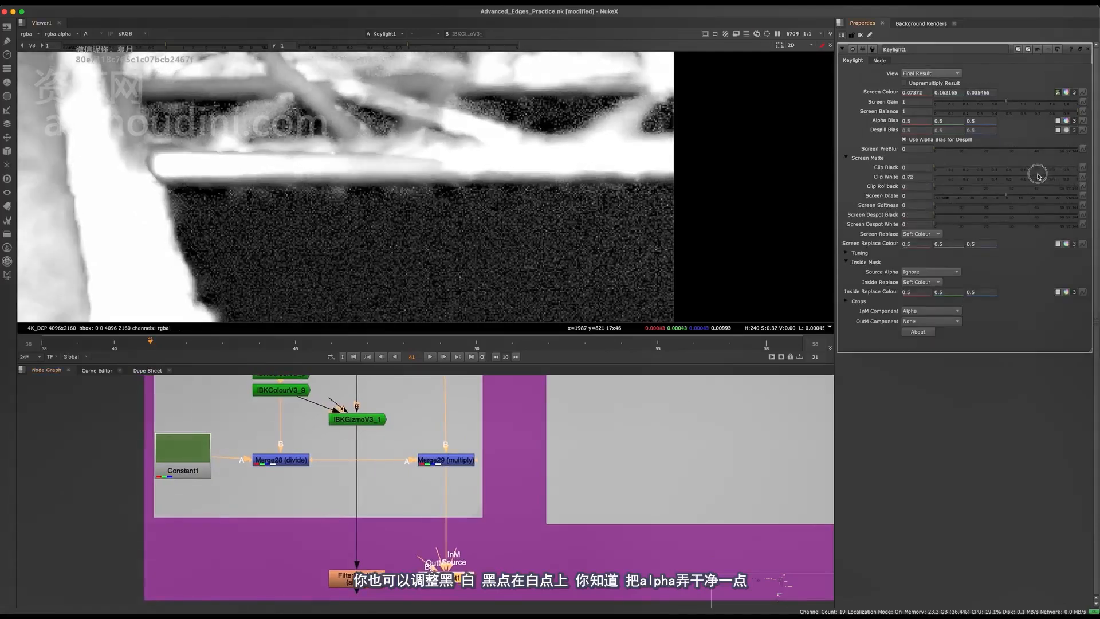
pyautogui.moveTo(948, 167); pyautogui.dragTo(944, 166)
pyautogui.moveTo(1062, 182); pyautogui.dragTo(1049, 178)
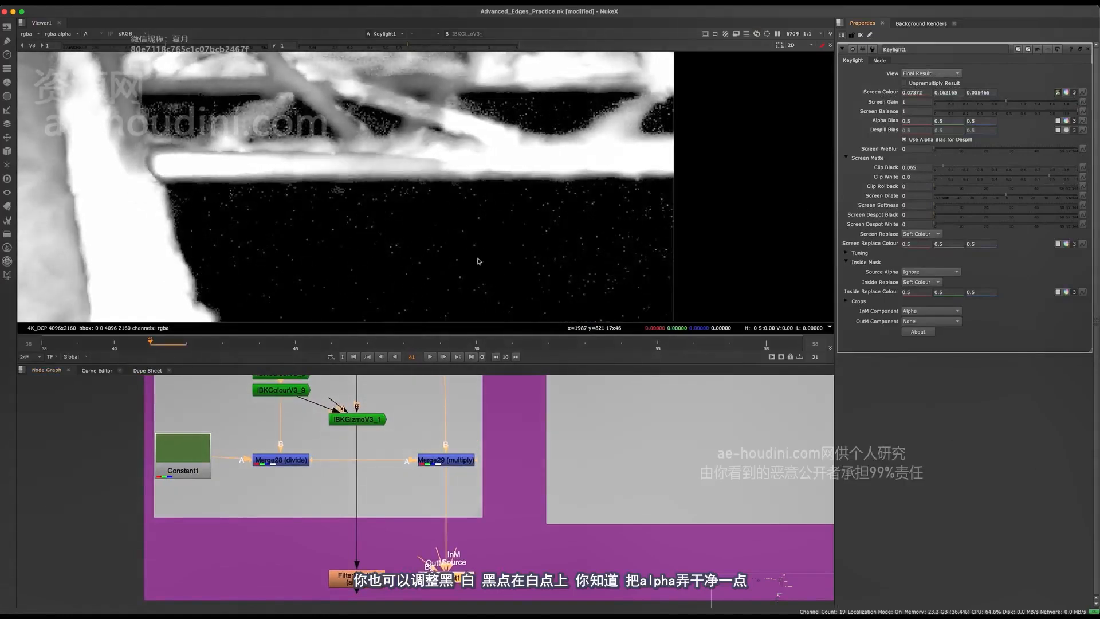
# Check the clipped Keylight1 matte and trace the IBKColour chain down to Constant1 and the divide merge
pyautogui.press('f')
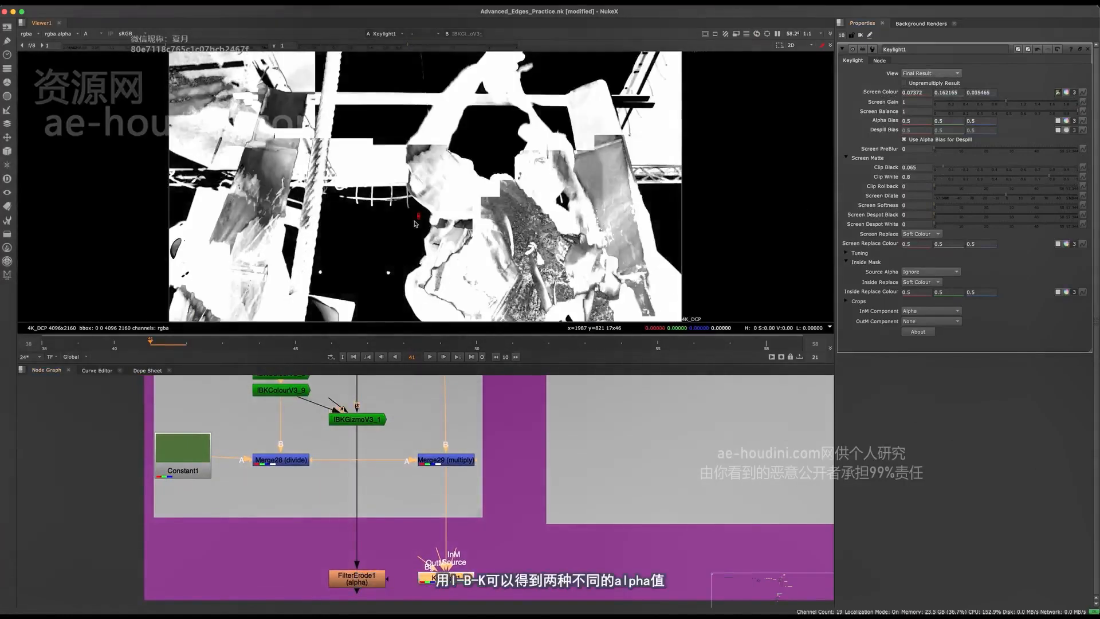
pyautogui.scroll(5, 415, 223)
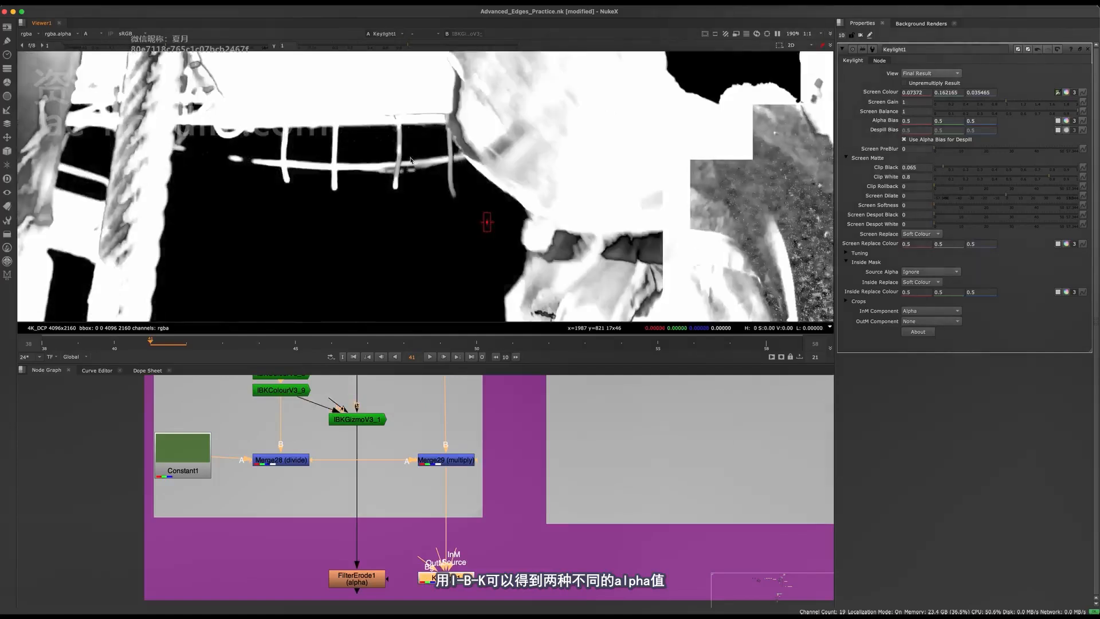
pyautogui.moveTo(358, 453); pyautogui.dragTo(417, 567, button='middle')
pyautogui.moveTo(379, 397); pyautogui.dragTo(307, 535)
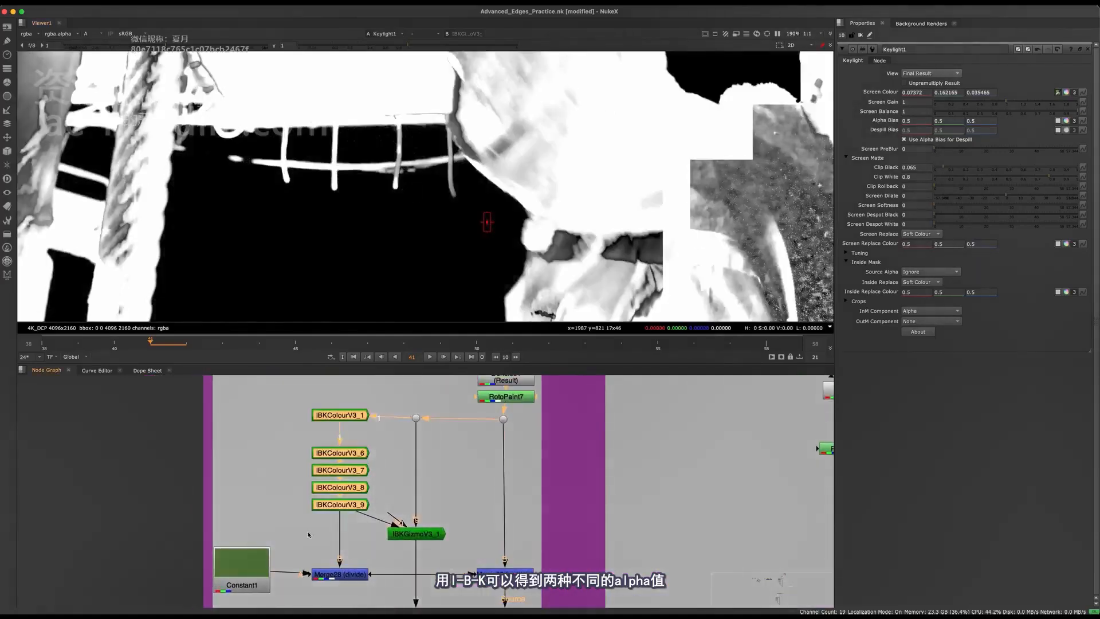
pyautogui.moveTo(308, 535); pyautogui.dragTo(243, 487, button='middle')
pyautogui.moveTo(313, 502); pyautogui.dragTo(184, 573)
pyautogui.moveTo(184, 528); pyautogui.dragTo(210, 544, button='middle')
pyautogui.click(210, 545)
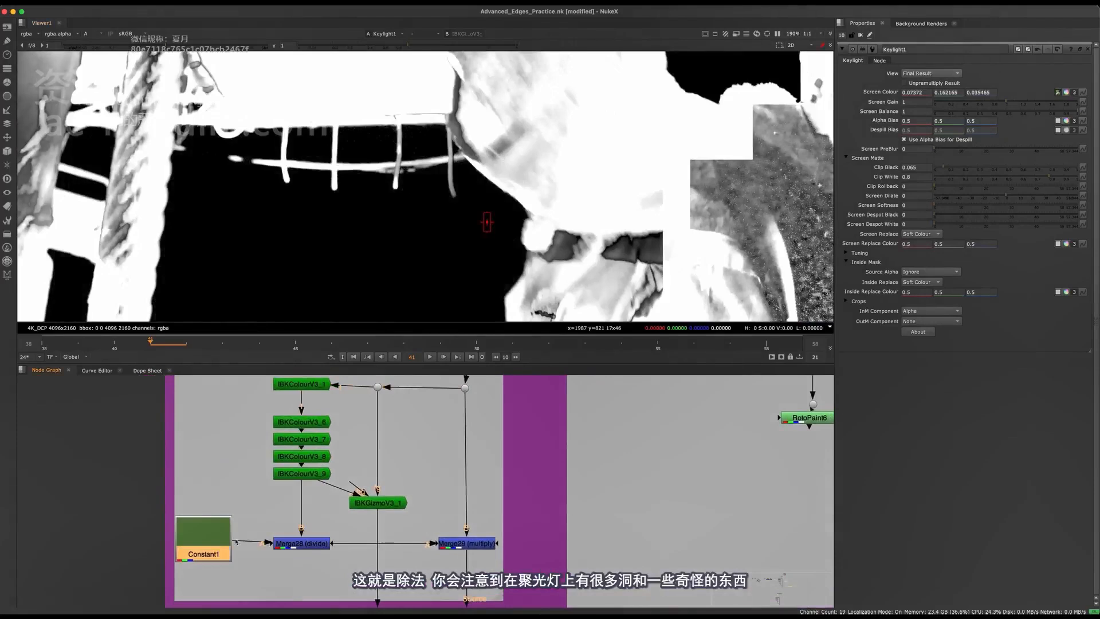
# Examine the holes in the full-frame Keylight1 matte and follow the branch from Merge29 (multiply) to Keylight1
pyautogui.moveTo(446, 575); pyautogui.dragTo(412, 447, button='middle')
pyautogui.moveTo(444, 269); pyautogui.dragTo(436, 281, button='middle')
pyautogui.press('f')
pyautogui.moveTo(442, 393); pyautogui.dragTo(487, 434, button='middle')
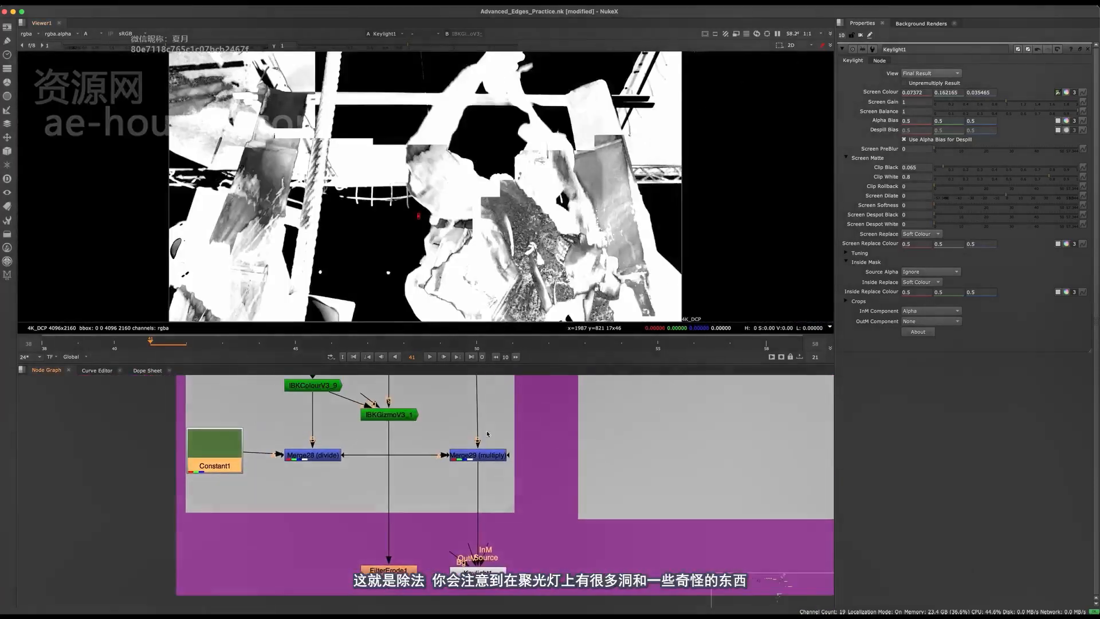
pyautogui.scroll(5, 448, 264)
pyautogui.press('f')
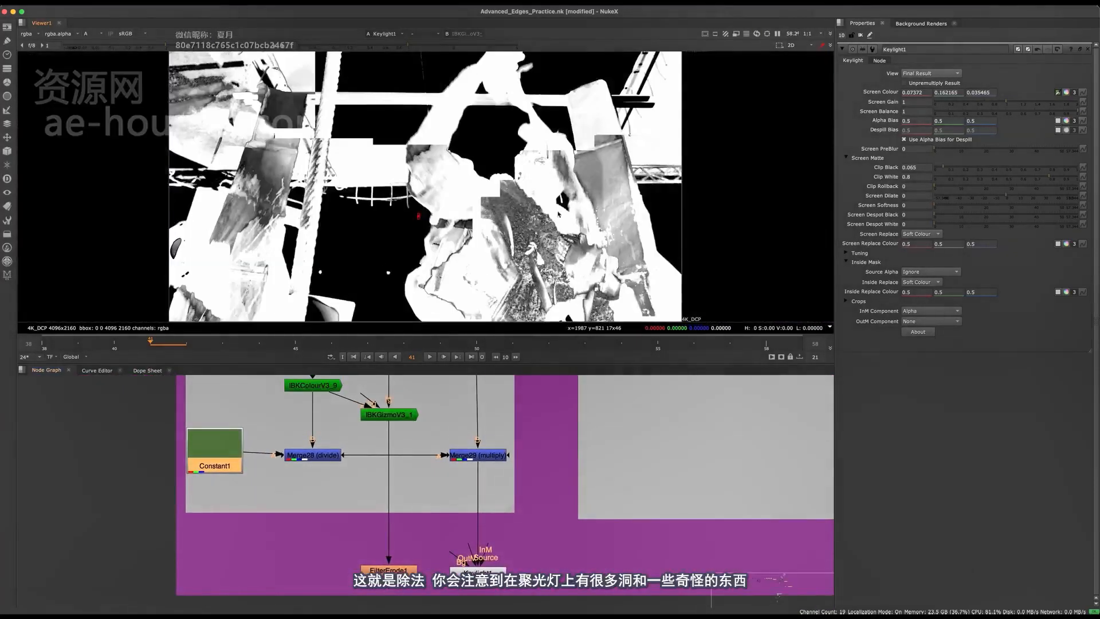
pyautogui.moveTo(469, 543); pyautogui.dragTo(478, 506, button='middle')
pyautogui.scroll(1, 477, 506)
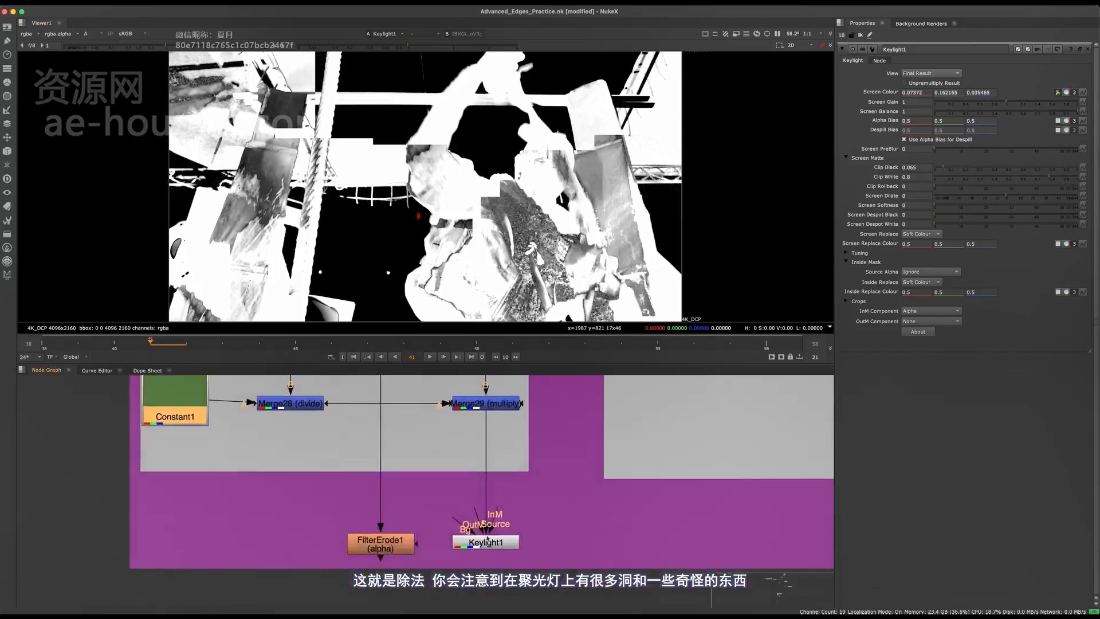
# Connect Keylight1's InM input to IBKGizmoV3_1 so its alpha acts as the inside matte, and view Keylight1
pyautogui.scroll(-2, 509, 536)
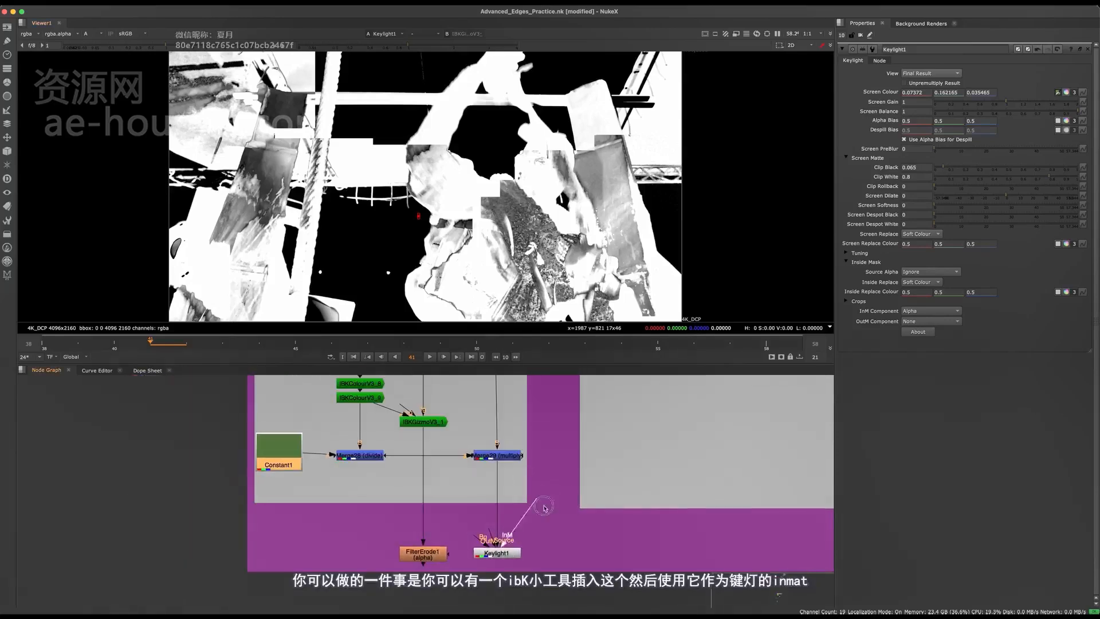
pyautogui.scroll(-2, 544, 508)
pyautogui.press('space')
pyautogui.click(421, 396)
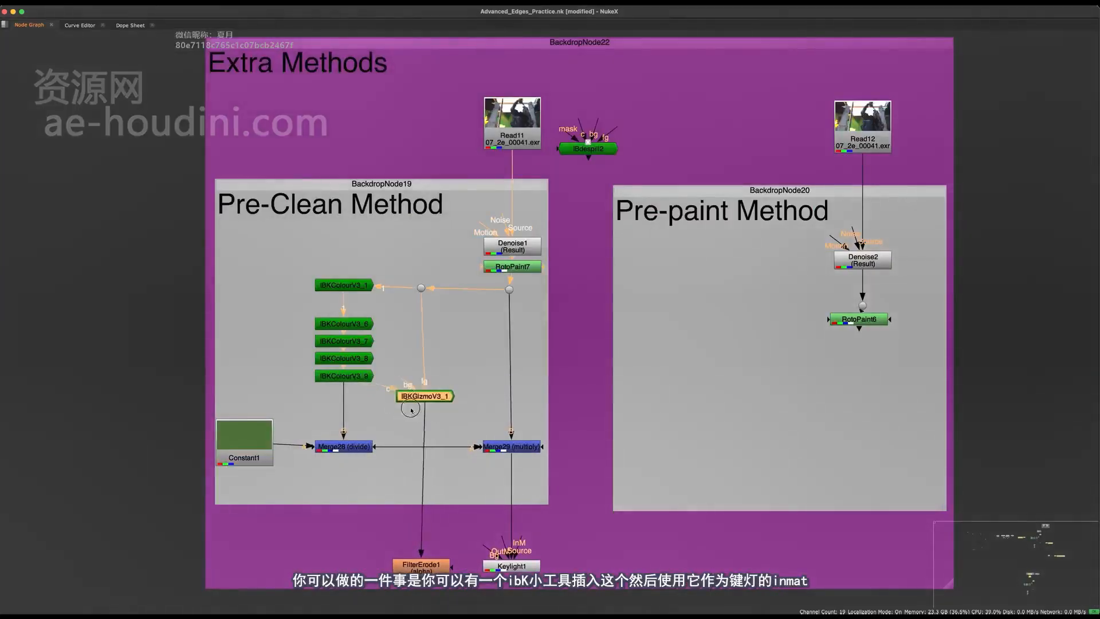
pyautogui.moveTo(410, 410)
pyautogui.mouseDown()
pyautogui.moveTo(403, 424)
pyautogui.moveTo(415, 388)
pyautogui.moveTo(408, 415)
pyautogui.mouseUp()
pyautogui.scroll(2, 369, 379)
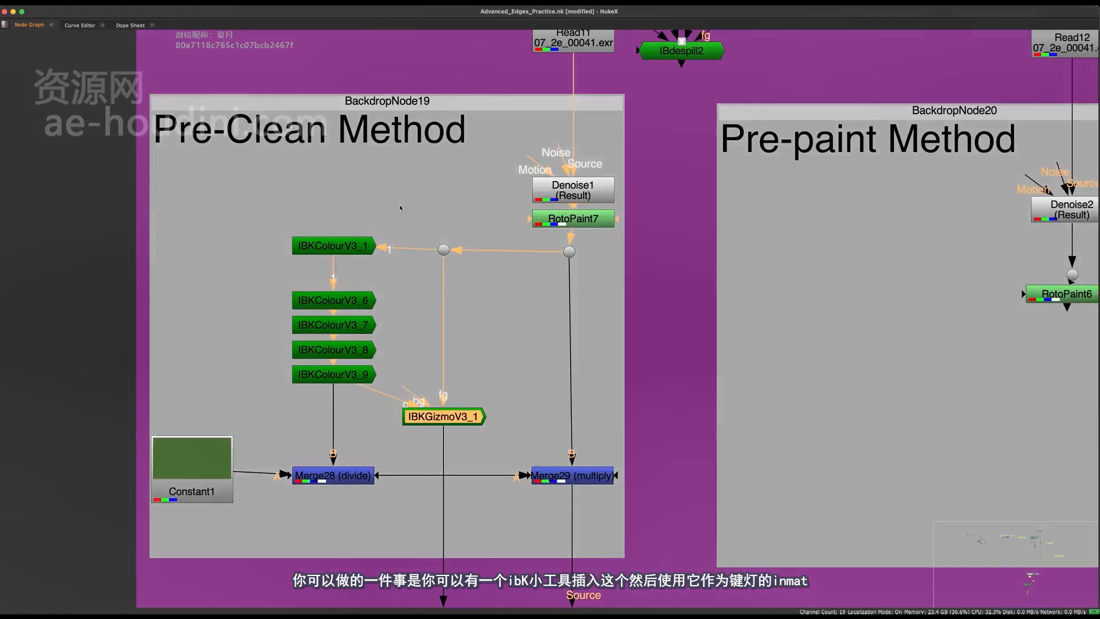
pyautogui.moveTo(397, 212); pyautogui.dragTo(282, 481)
pyautogui.moveTo(435, 368); pyautogui.dragTo(424, 300, button='middle')
pyautogui.click(418, 301)
pyautogui.scroll(-2, 423, 299)
pyautogui.click(421, 317)
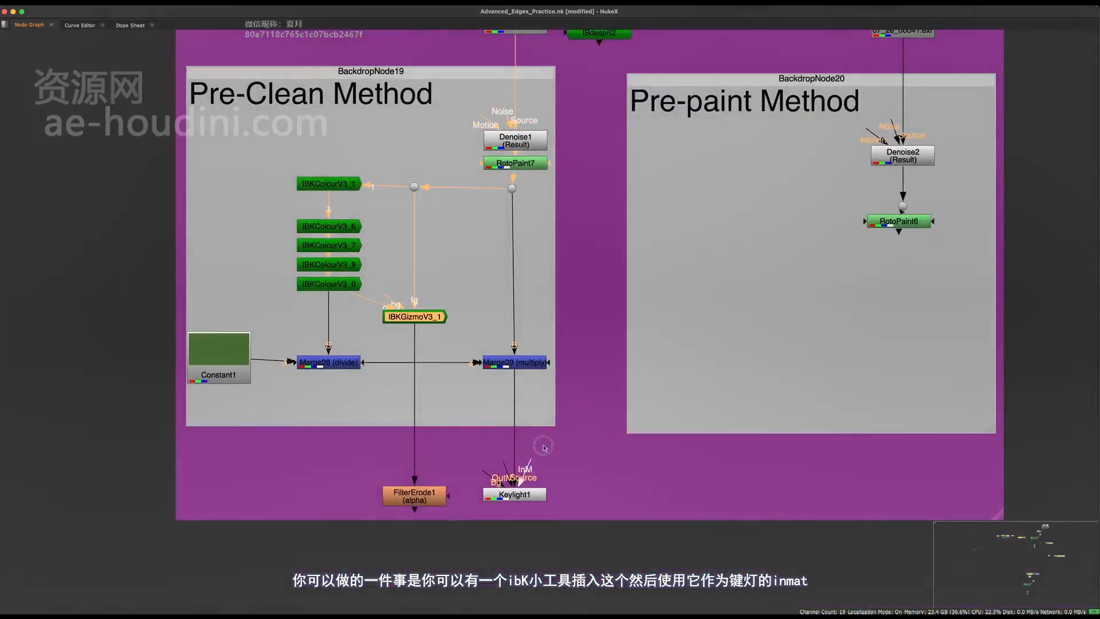
pyautogui.moveTo(525, 463); pyautogui.dragTo(422, 316)
pyautogui.moveTo(576, 448); pyautogui.dragTo(507, 495, button='middle')
pyautogui.press('space')
pyautogui.click(424, 544)
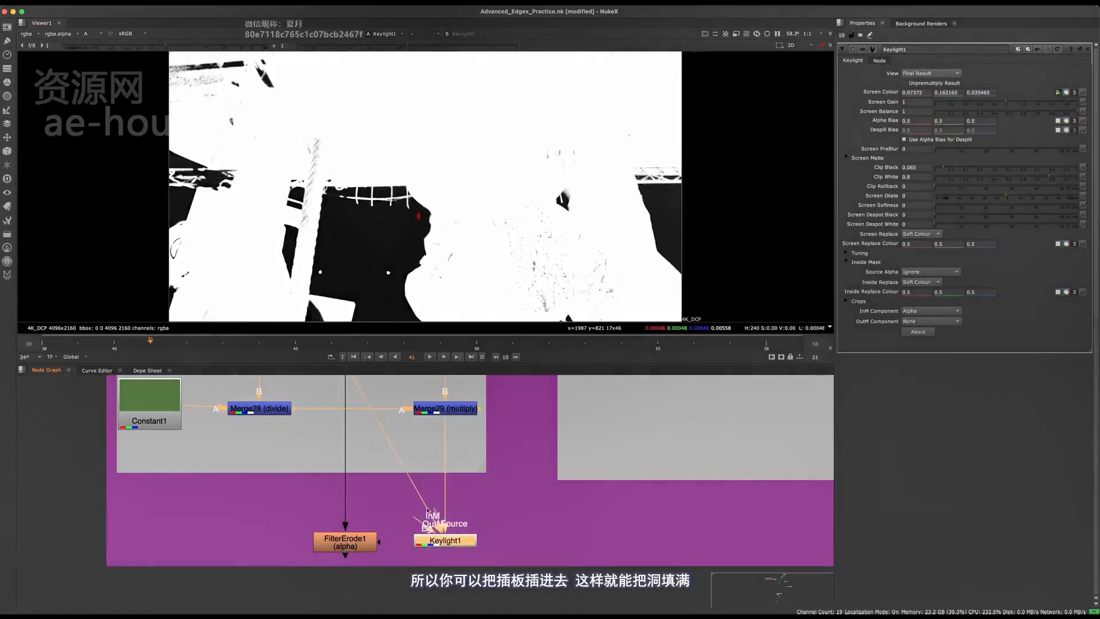
# Set Keylight1's InM Component to None and back to Alpha to compare the matte without and with the inside mask
pyautogui.click(921, 315)
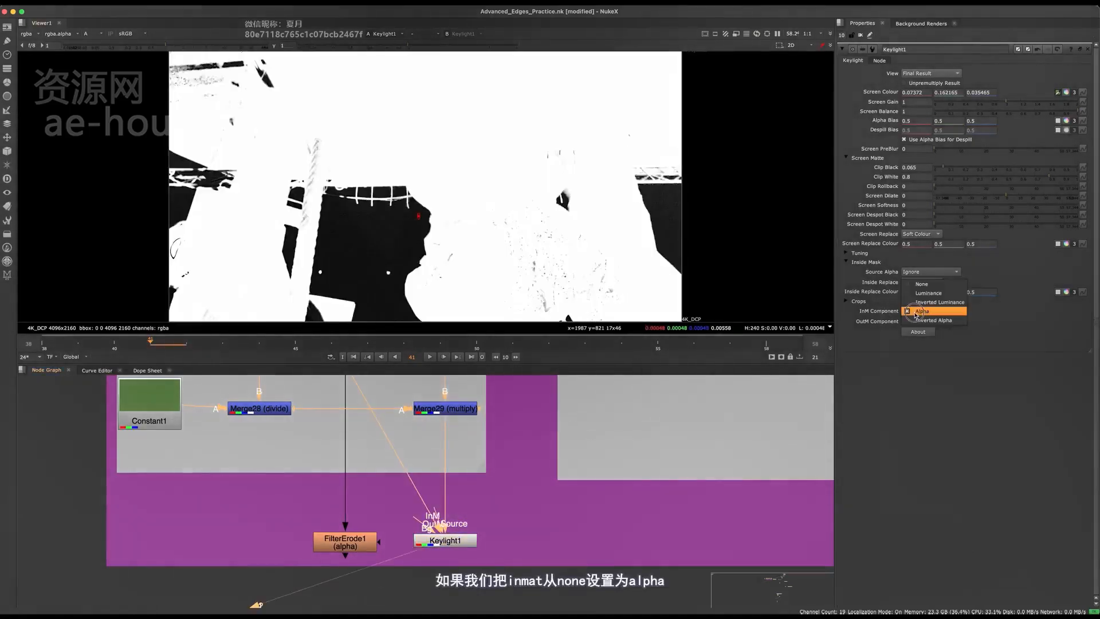
pyautogui.click(920, 283)
pyautogui.click(910, 314)
pyautogui.click(922, 338)
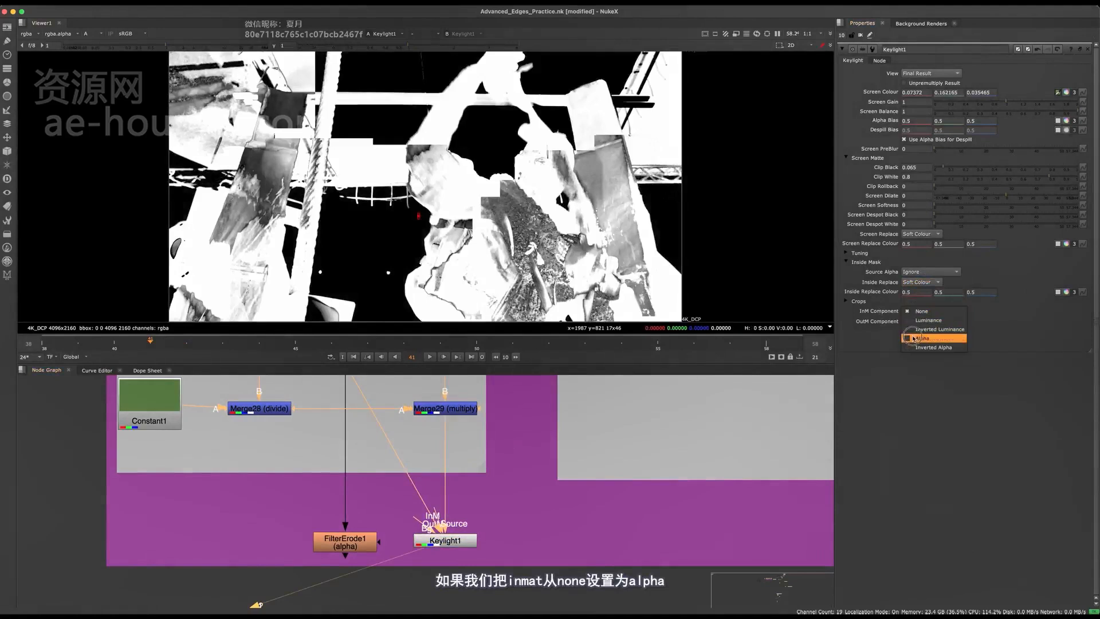
# Remove FilterErode1 from its separate branch and insert it between IBKGizmoV3_1 and Keylight1's InM input
pyautogui.scroll(-2, 445, 539)
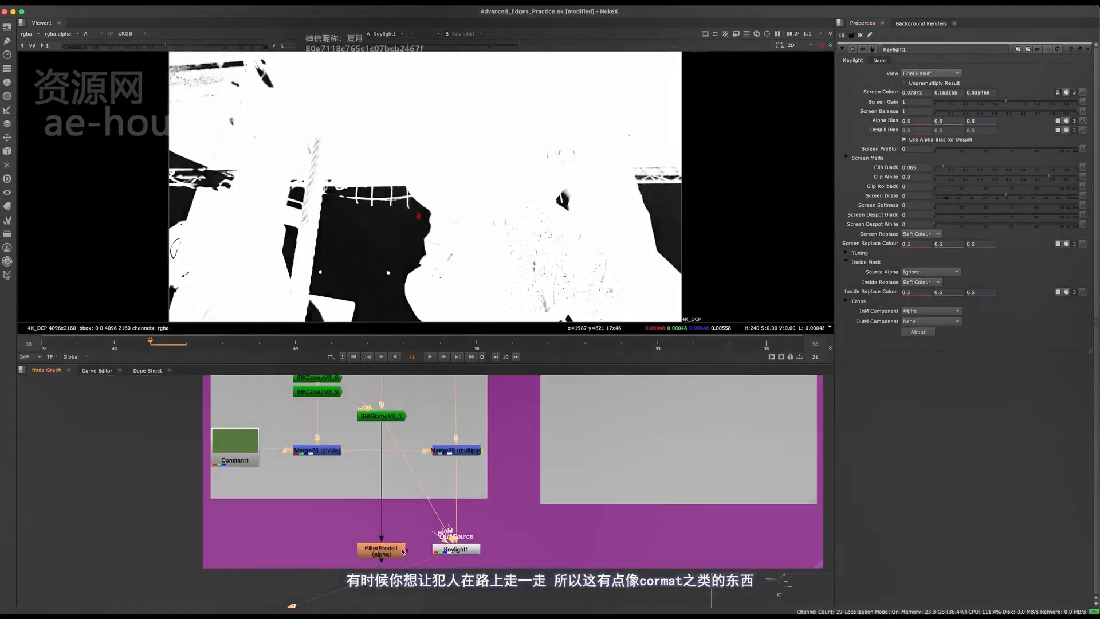
pyautogui.click(401, 553)
pyautogui.scroll(3, 412, 520)
pyautogui.press('Delete')
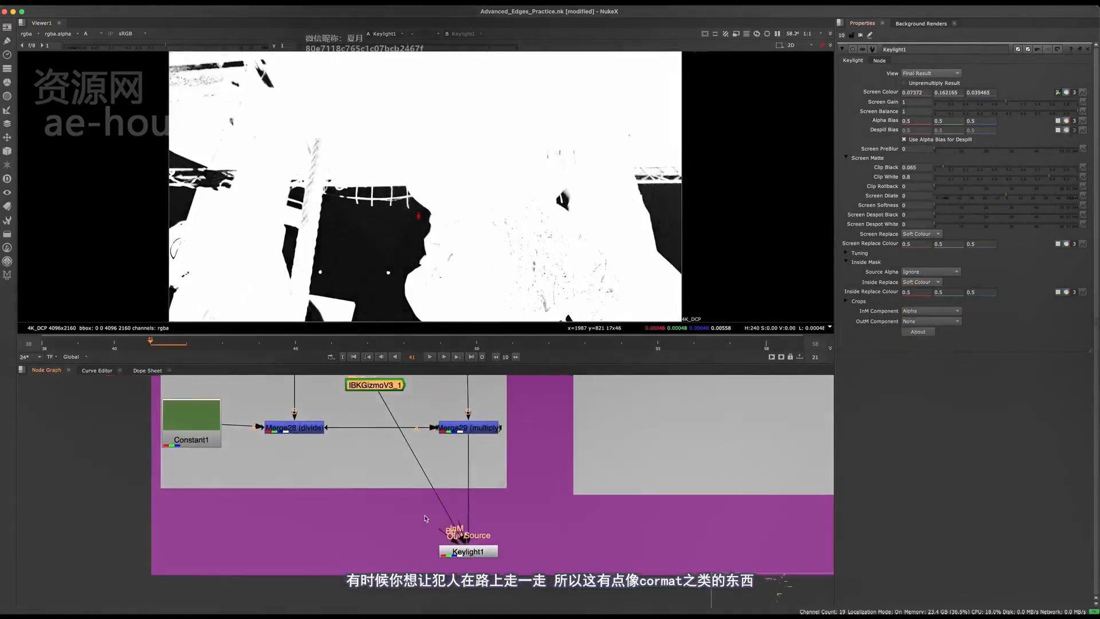
pyautogui.scroll(3, 422, 513)
pyautogui.press('super+v')
pyautogui.moveTo(428, 509); pyautogui.dragTo(359, 536)
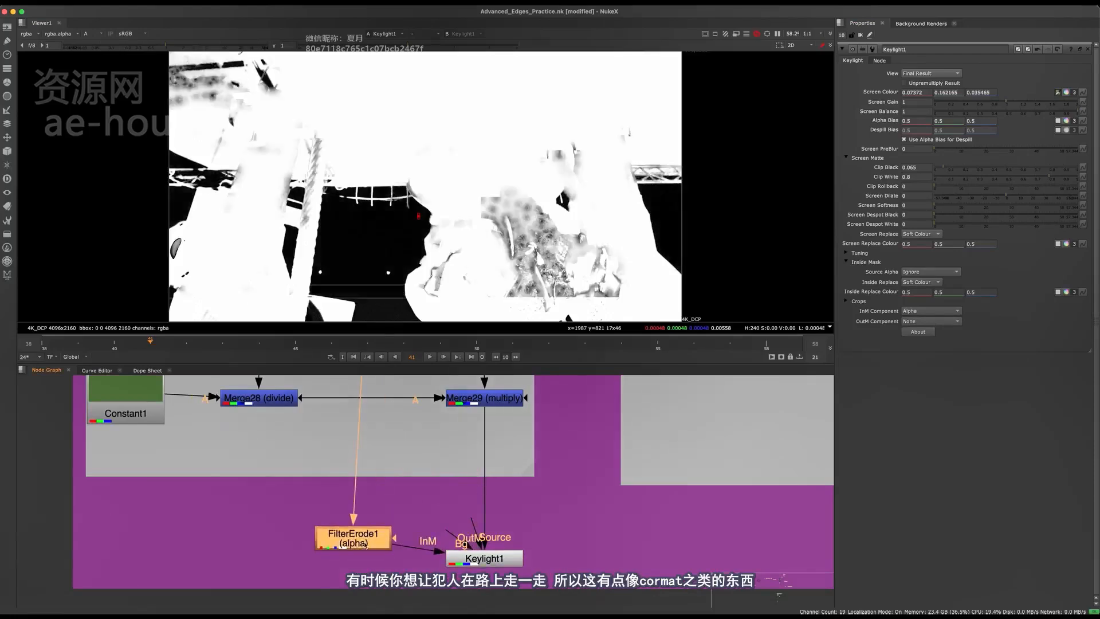
# Set the FilterErode1 size to 3.5 to erode the inside matte
pyautogui.doubleClick(358, 535)
pyautogui.moveTo(1013, 86); pyautogui.dragTo(983, 82)
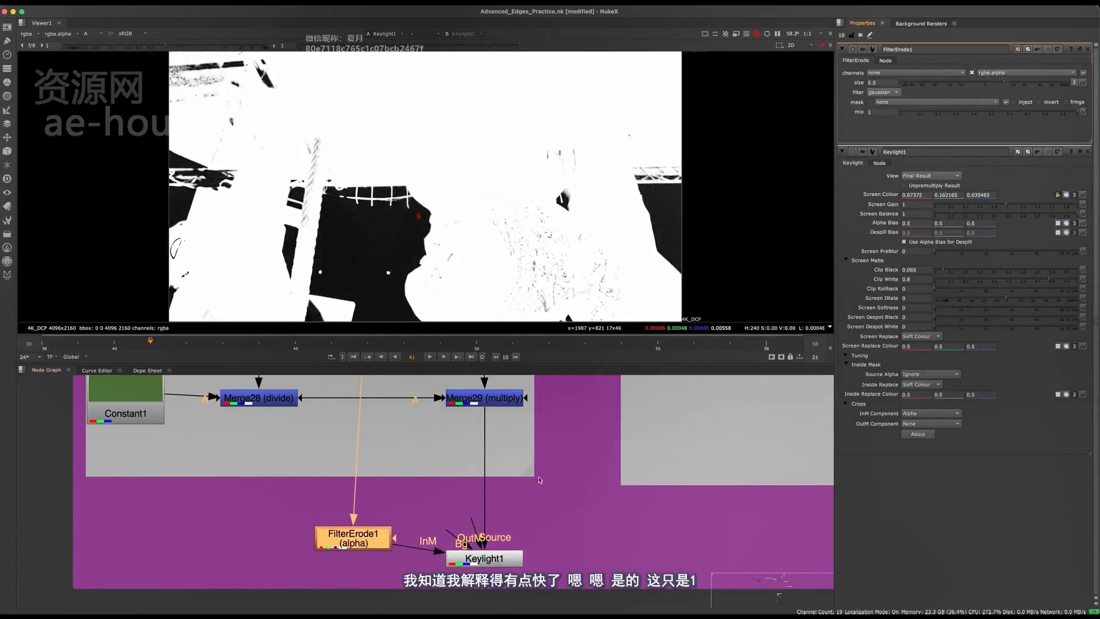
pyautogui.scroll(-2, 539, 479)
pyautogui.moveTo(462, 516)
pyautogui.mouseDown(button='middle')
pyautogui.moveTo(425, 509)
pyautogui.moveTo(440, 521)
pyautogui.mouseUp(button='middle')
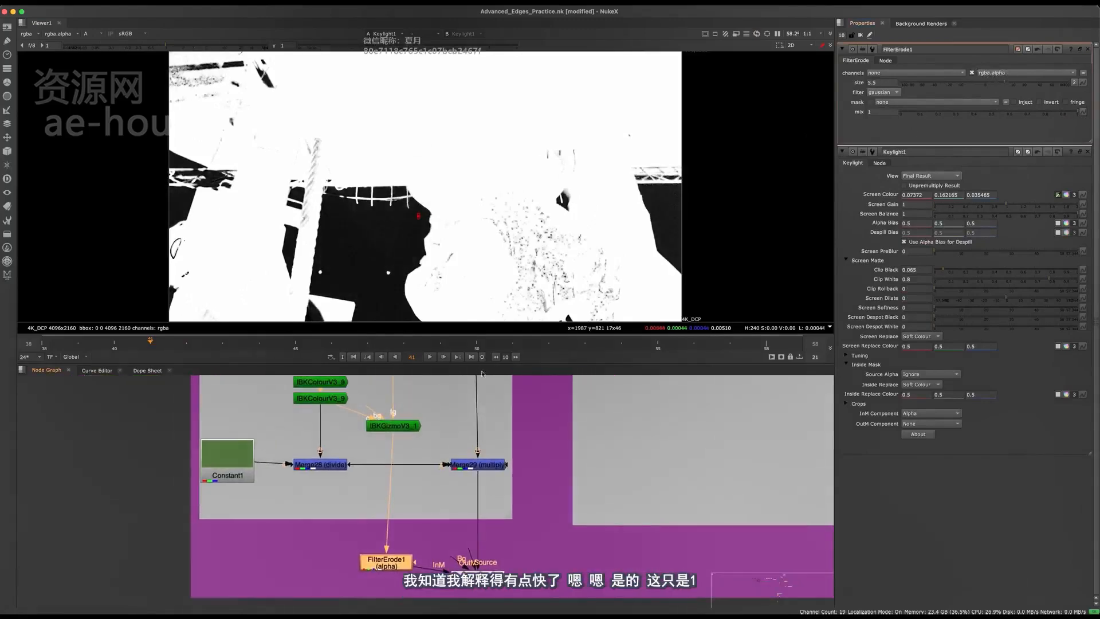
pyautogui.press('Delete')
pyautogui.press('super+z')
pyautogui.scroll(-3, 419, 448)
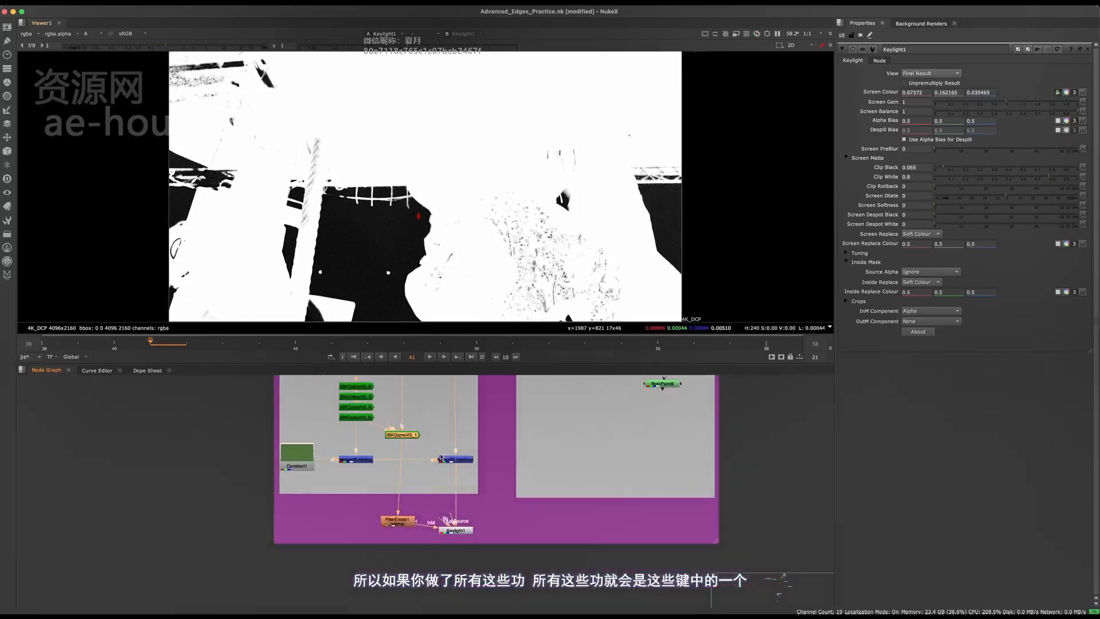
# Select the whole Pre-Clean Method setup, including FilterErode1 and Keylight1, in the enlarged node graph
pyautogui.press('space')
pyautogui.moveTo(513, 289); pyautogui.dragTo(276, 539)
pyautogui.moveTo(484, 365); pyautogui.dragTo(551, 286, button='middle')
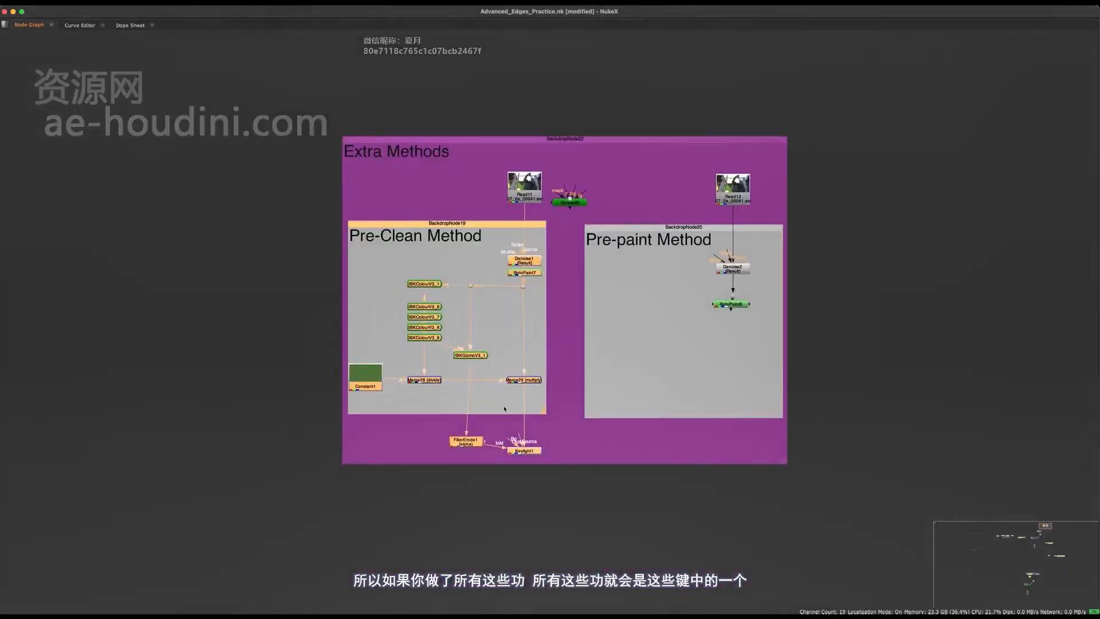
# Look over the keying template's Key 1, Key 2, Key 3 and Combine Keys sections to see where this key fits
pyautogui.scroll(-6, 522, 269)
pyautogui.moveTo(420, 543); pyautogui.dragTo(543, 256, button='middle')
pyautogui.scroll(6, 384, 304)
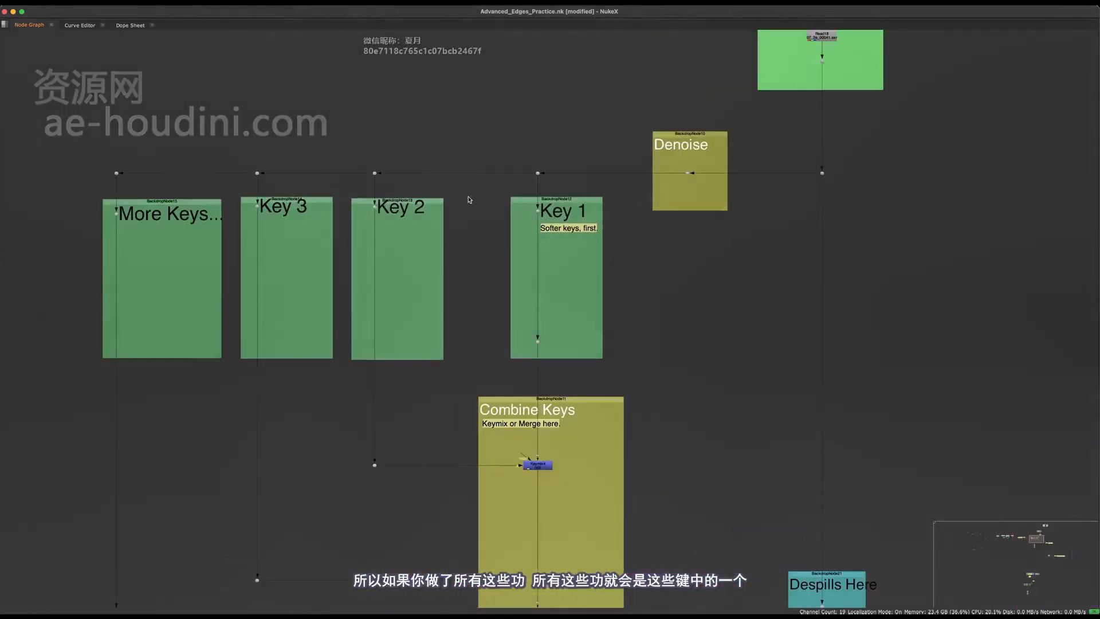
pyautogui.moveTo(474, 195); pyautogui.dragTo(341, 539)
pyautogui.moveTo(407, 393); pyautogui.dragTo(483, 424, button='middle')
pyautogui.click(507, 317)
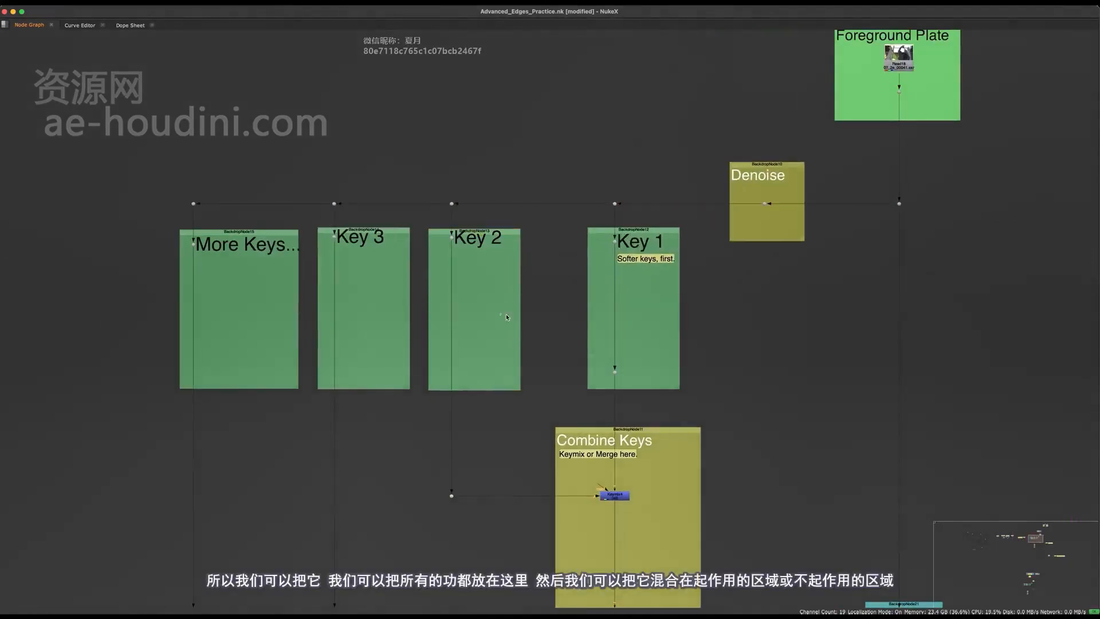
pyautogui.moveTo(469, 402); pyautogui.dragTo(398, 400)
pyautogui.scroll(4, 667, 463)
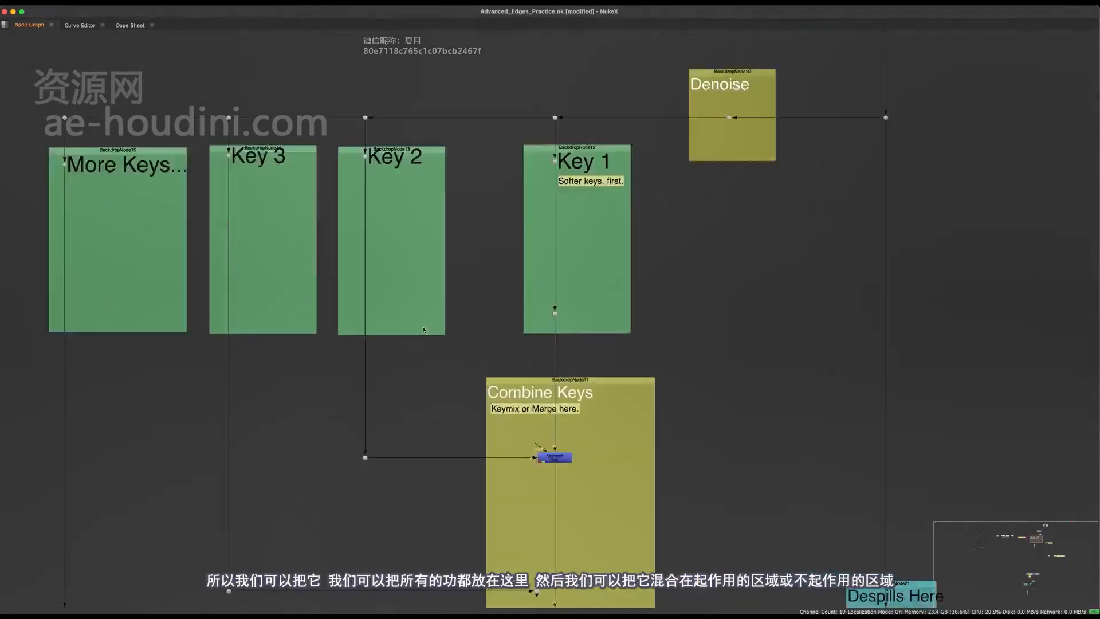
# Return from the Combine Keys section to the Pre-Clean Method nodes and restore the split viewer and node graph layout
pyautogui.click(597, 491)
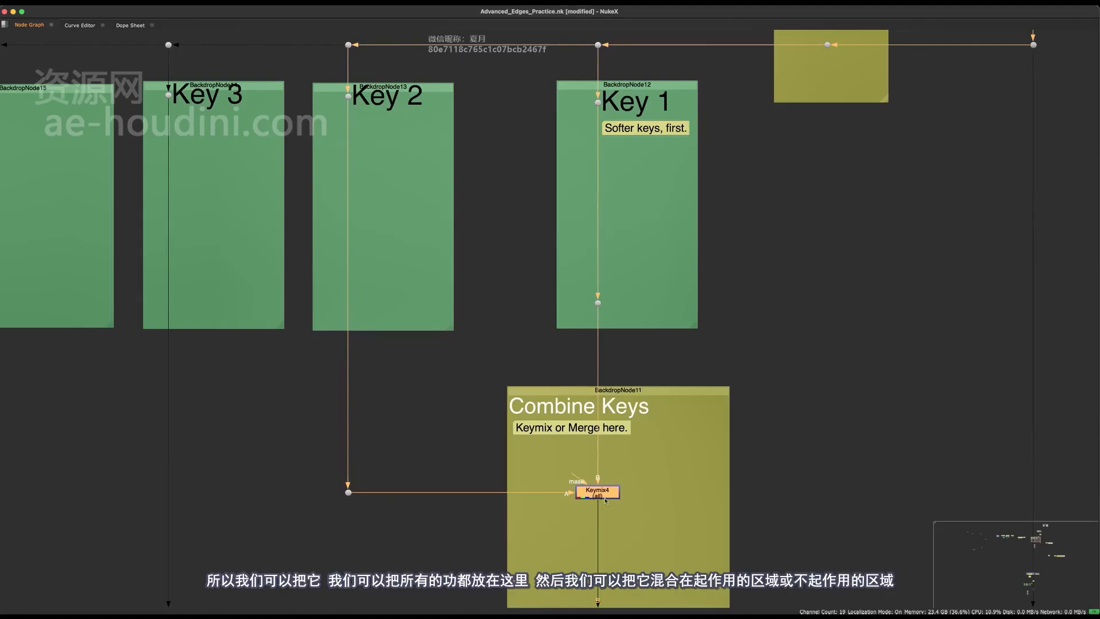
pyautogui.scroll(-8, 451, 365)
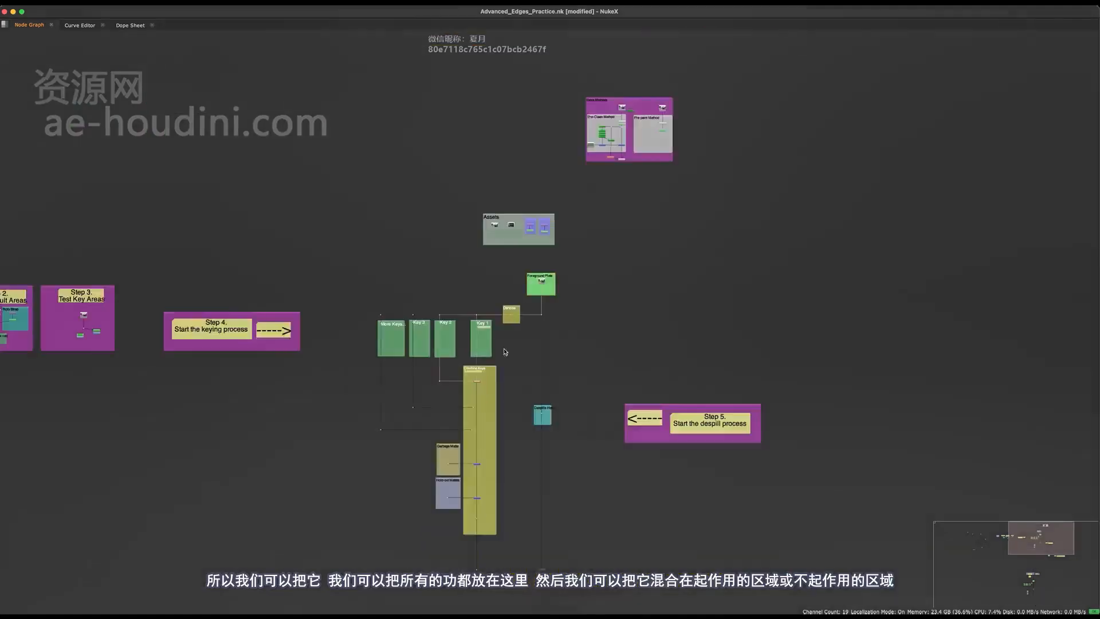
pyautogui.moveTo(505, 351); pyautogui.dragTo(454, 543, button='middle')
pyautogui.scroll(10, 569, 314)
pyautogui.moveTo(508, 393); pyautogui.dragTo(495, 299, button='middle')
pyautogui.click(516, 423)
pyautogui.press('space')
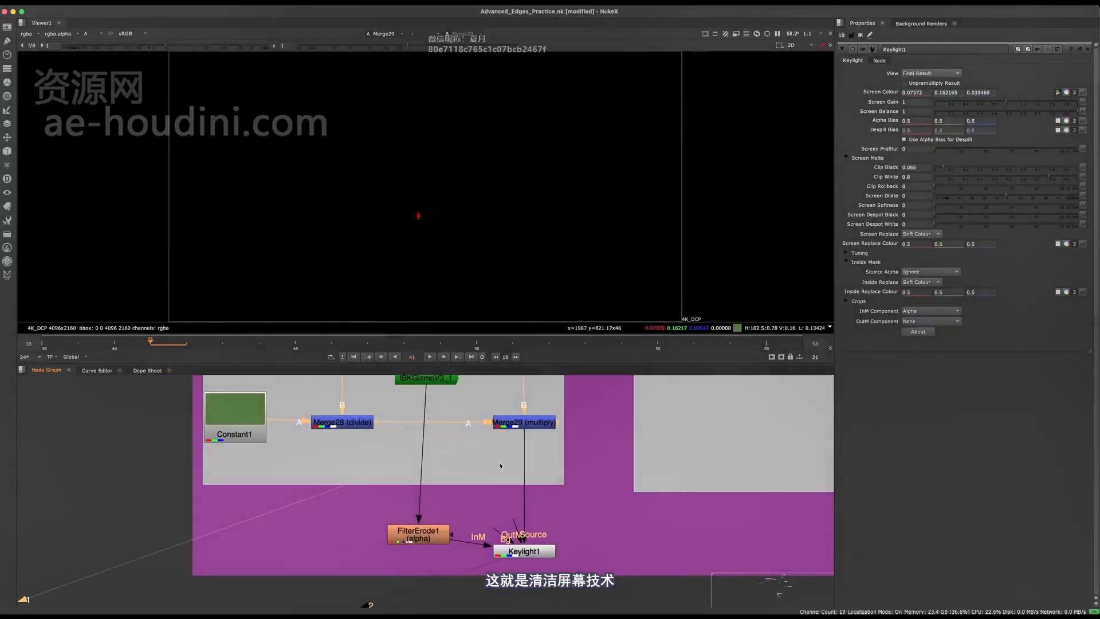
# Compare Keylight1's alpha and colour output with the Merge29 output in the viewer
pyautogui.click(524, 551)
pyautogui.press('1')
pyautogui.moveTo(495, 400); pyautogui.dragTo(488, 500, button='middle')
pyautogui.scroll(-4, 488, 499)
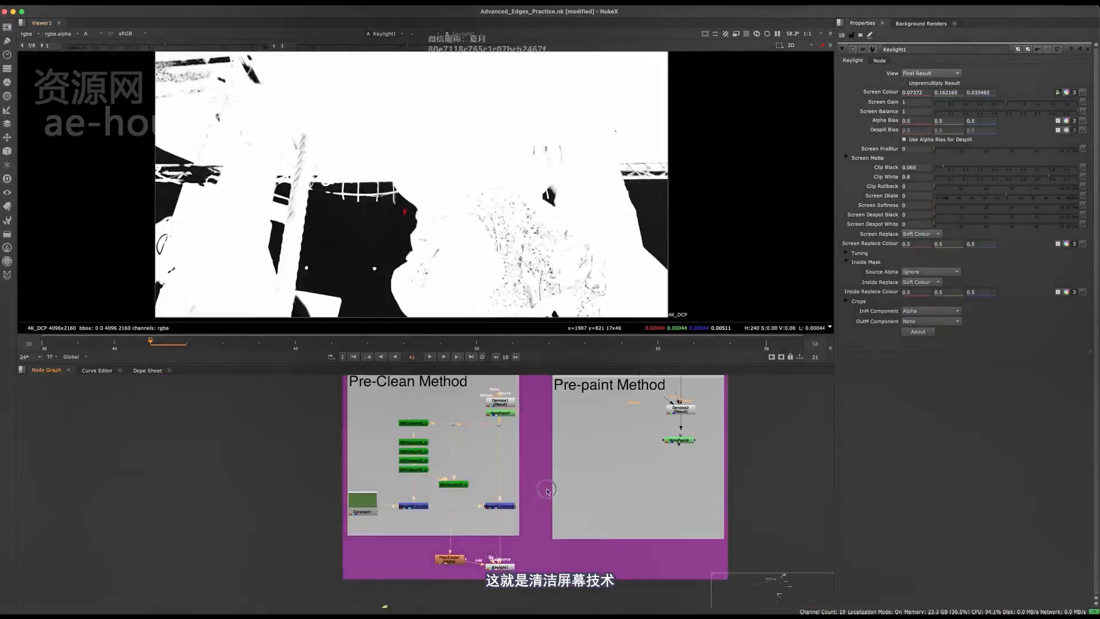
pyautogui.press('a')
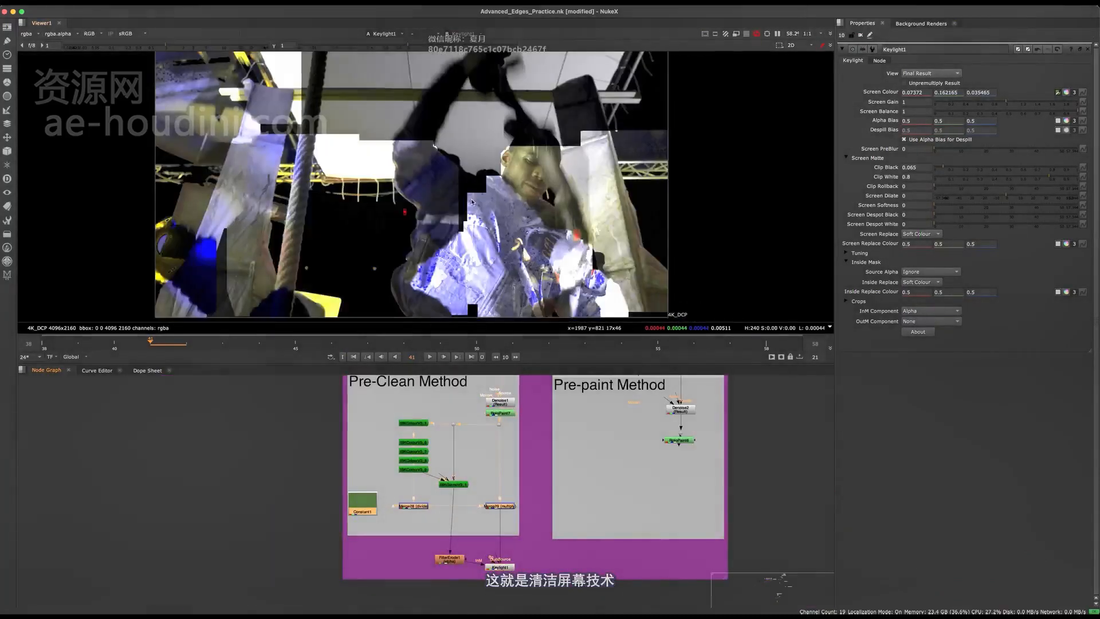
pyautogui.press('a')
pyautogui.press('1')
pyautogui.click(544, 480)
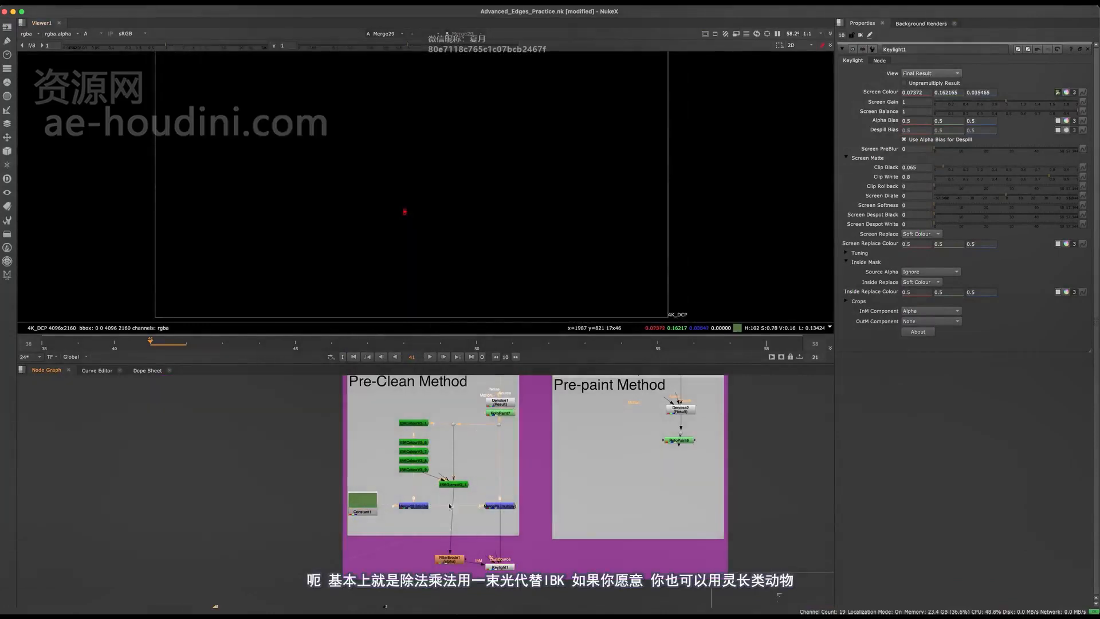
# Examine Keylight1's alpha, then its unkeyed colour image around the hanging ropes and the actor's edges
pyautogui.scroll(4, 450, 549)
pyautogui.moveTo(451, 555); pyautogui.dragTo(373, 479, button='middle')
pyautogui.moveTo(463, 503); pyautogui.dragTo(466, 592, button='middle')
pyautogui.click(449, 518)
pyautogui.press('1')
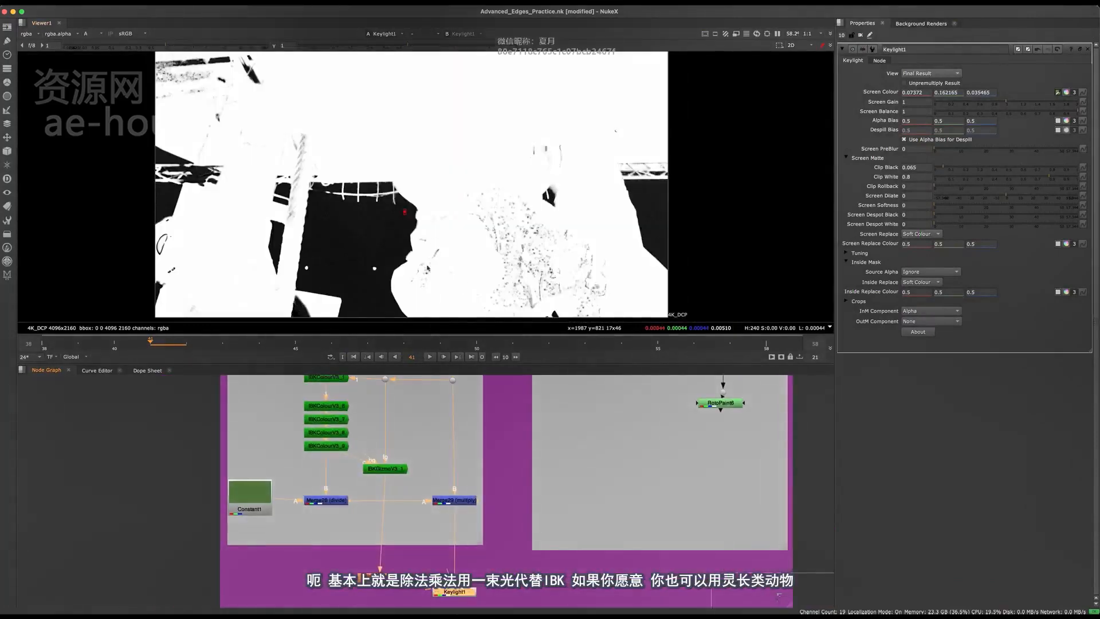
pyautogui.press('a')
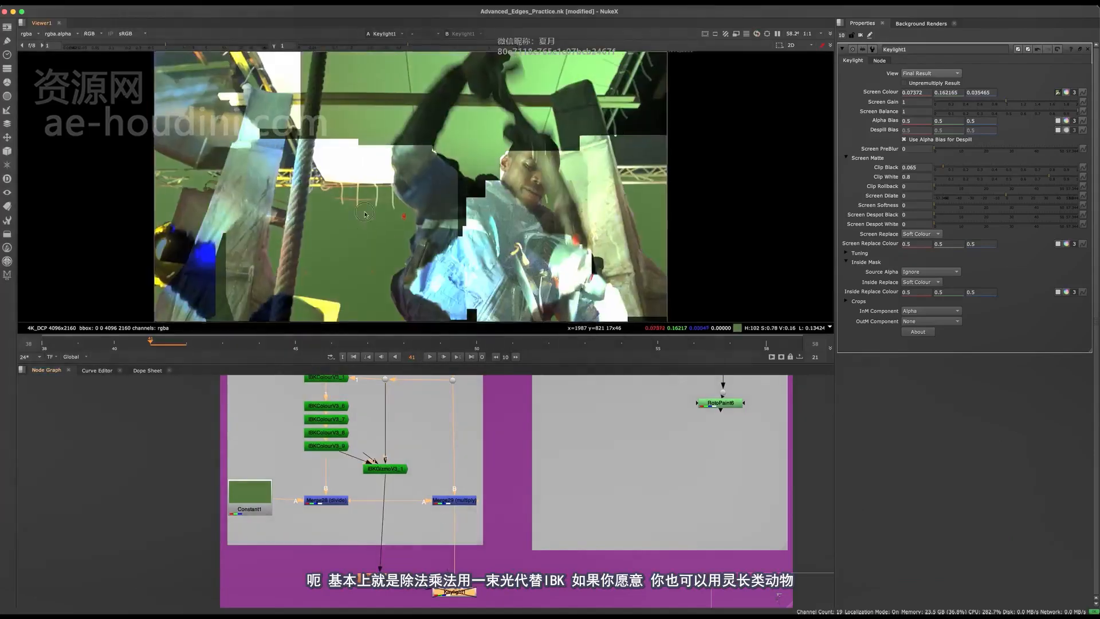
pyautogui.scroll(5, 352, 141)
pyautogui.scroll(-5, 410, 207)
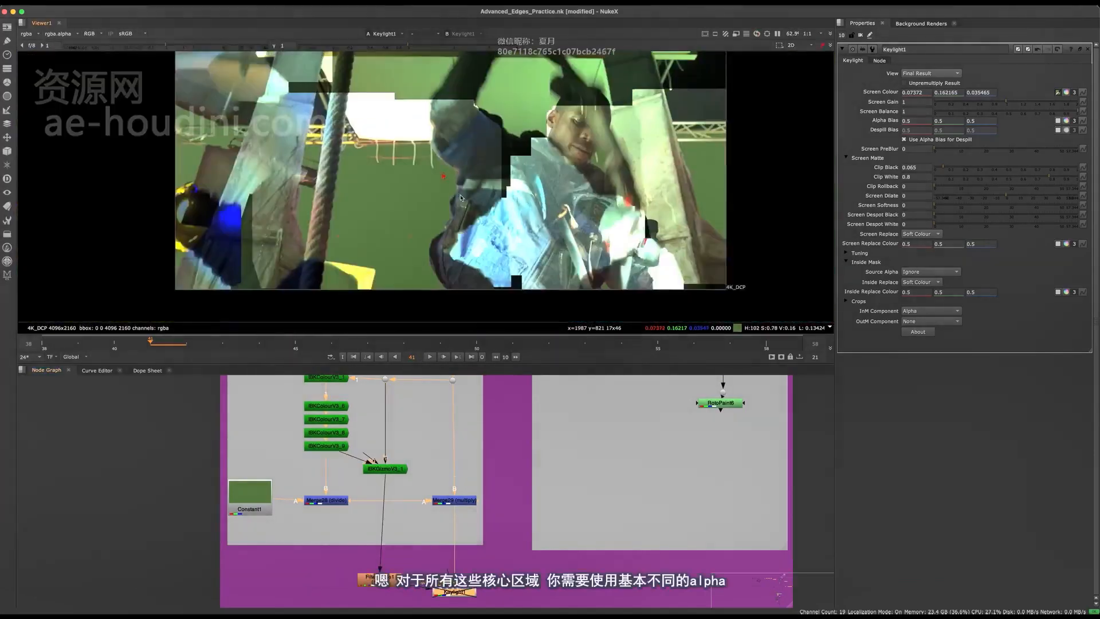
pyautogui.moveTo(460, 197); pyautogui.dragTo(404, 203, button='middle')
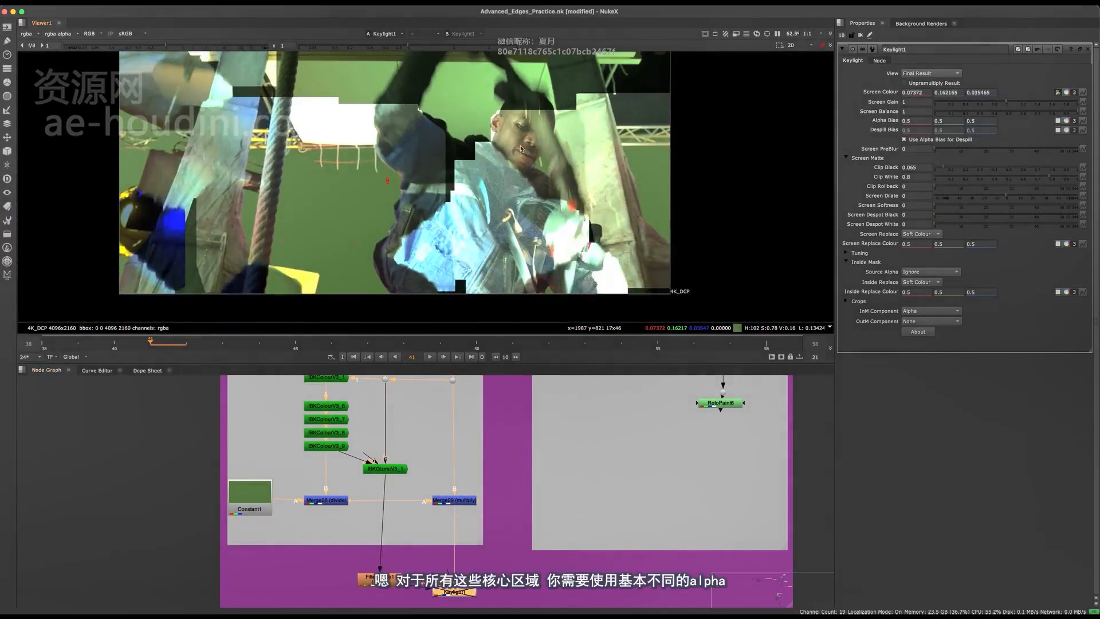
pyautogui.moveTo(521, 149); pyautogui.dragTo(576, 158, button='middle')
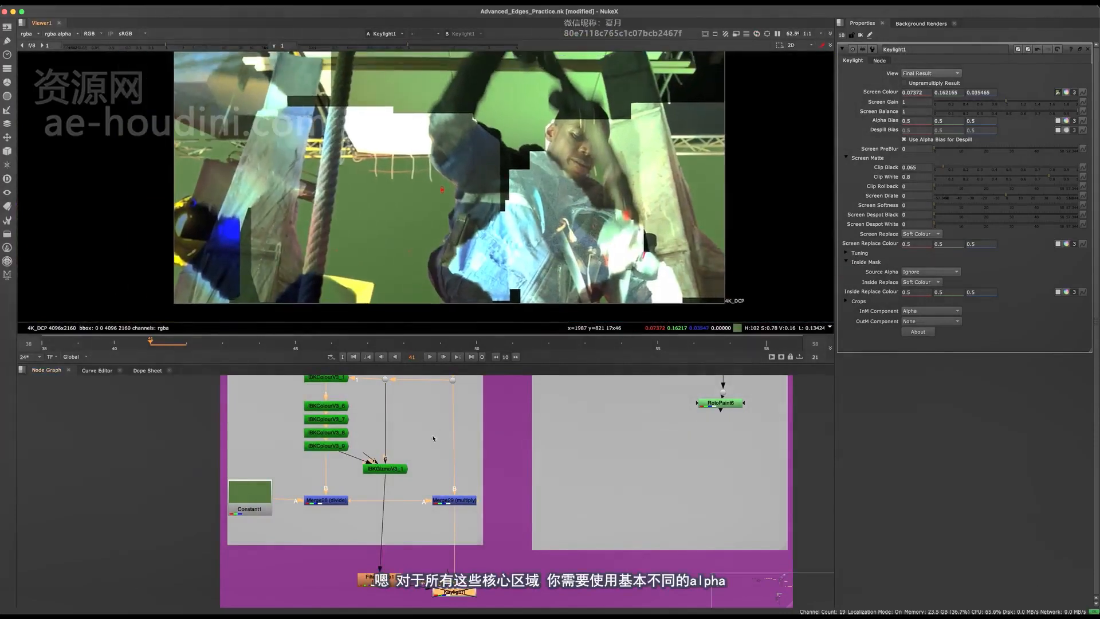
# Disconnect FilterErode1 from Keylight1's InM input, re-enable Keylight1 and show its alpha
pyautogui.scroll(3, 414, 594)
pyautogui.moveTo(414, 594); pyautogui.dragTo(445, 458, button='middle')
pyautogui.moveTo(425, 509); pyautogui.dragTo(428, 507)
pyautogui.moveTo(538, 433); pyautogui.dragTo(486, 474, button='middle')
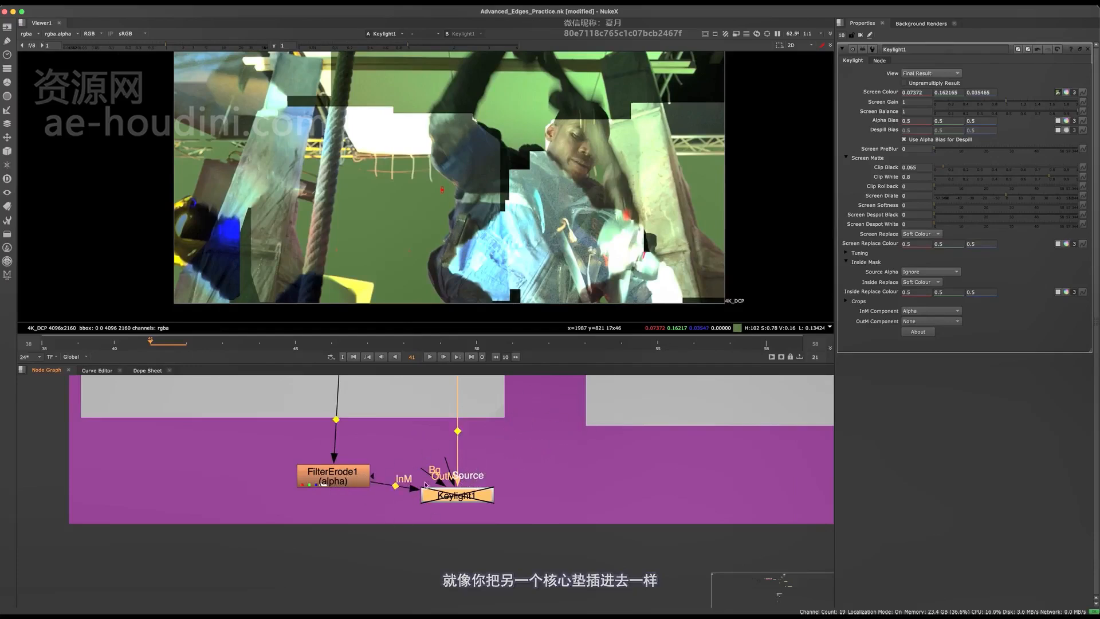
pyautogui.moveTo(426, 496); pyautogui.dragTo(521, 457)
pyautogui.moveTo(521, 459); pyautogui.dragTo(492, 477, button='middle')
pyautogui.press('d')
pyautogui.press('a')
# Inspect the edge detail of Keylight1's alpha without the inside matte around the wooden beam and truss
pyautogui.moveTo(527, 224); pyautogui.dragTo(486, 275, button='middle')
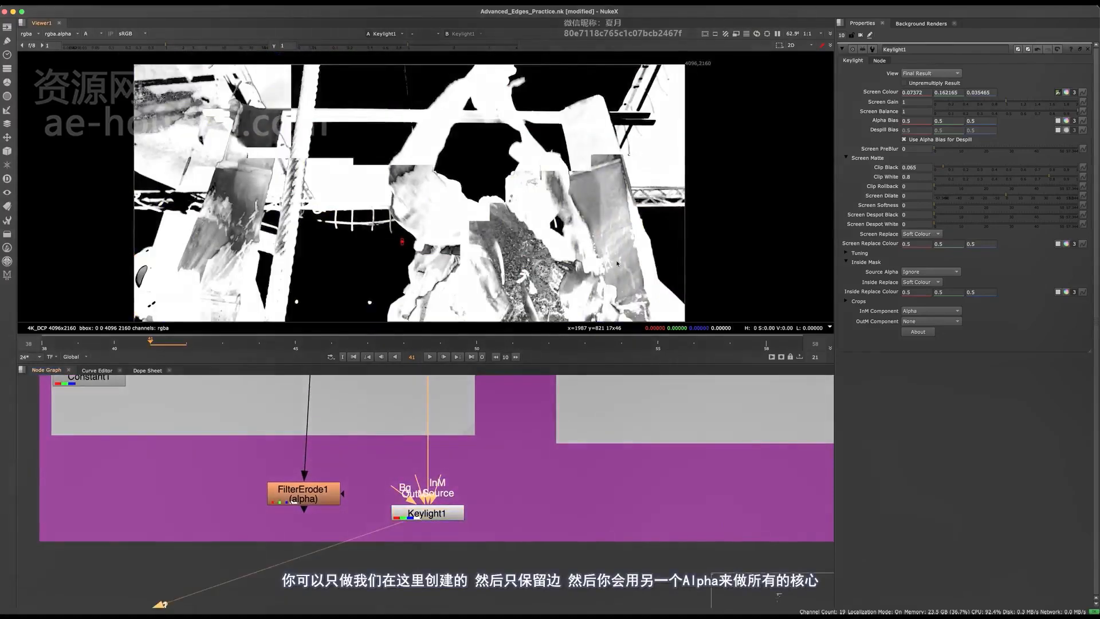
pyautogui.scroll(10, 672, 226)
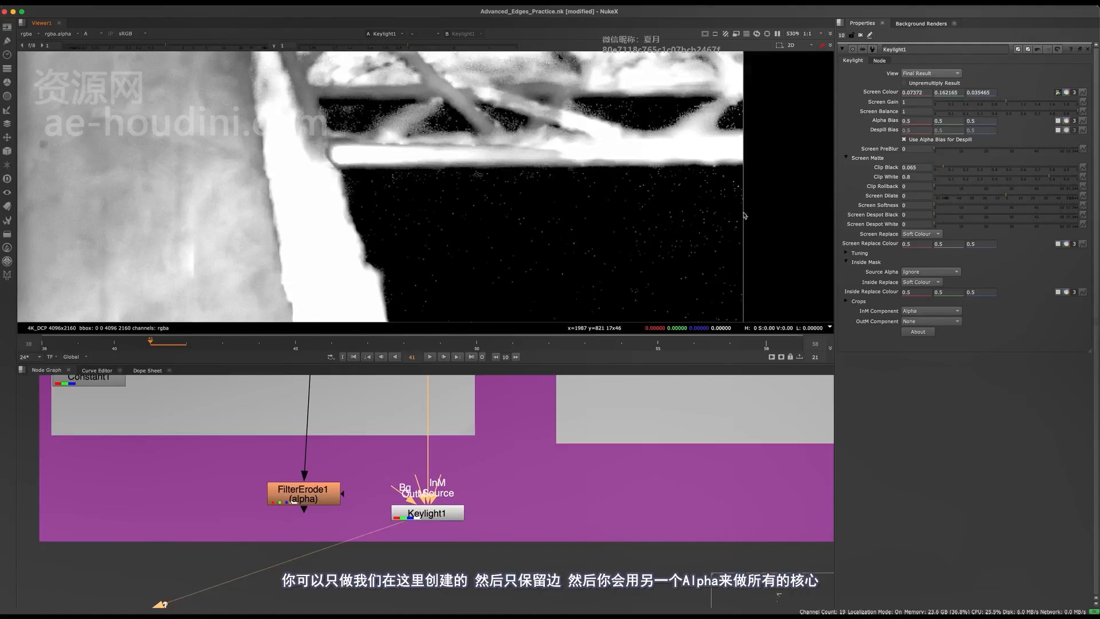
pyautogui.scroll(-5, 619, 197)
pyautogui.scroll(4, 597, 121)
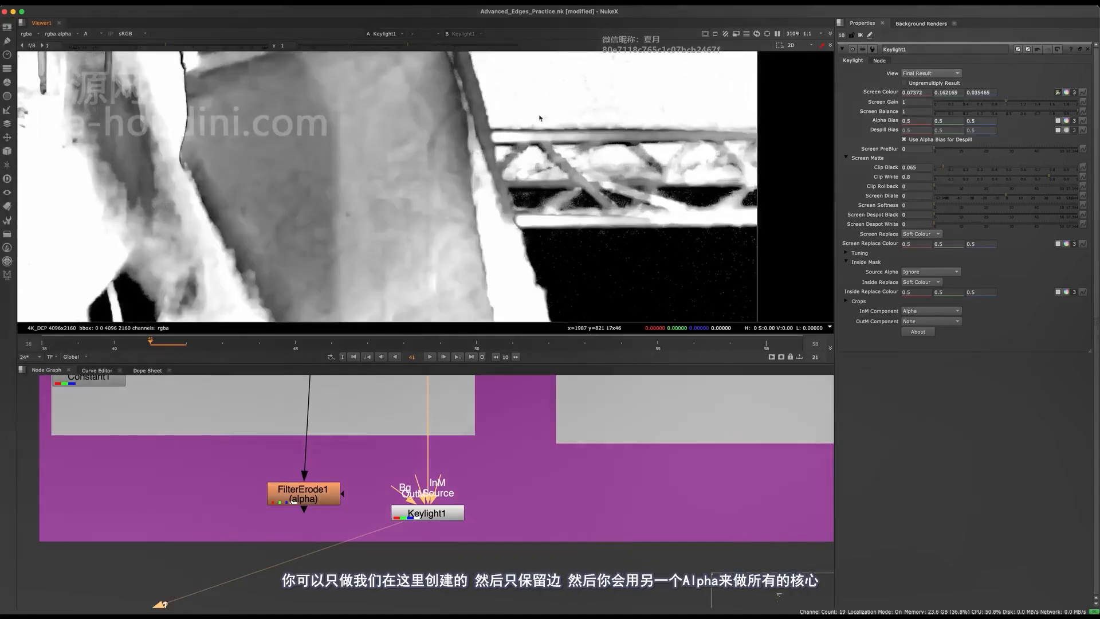
pyautogui.scroll(-4, 537, 166)
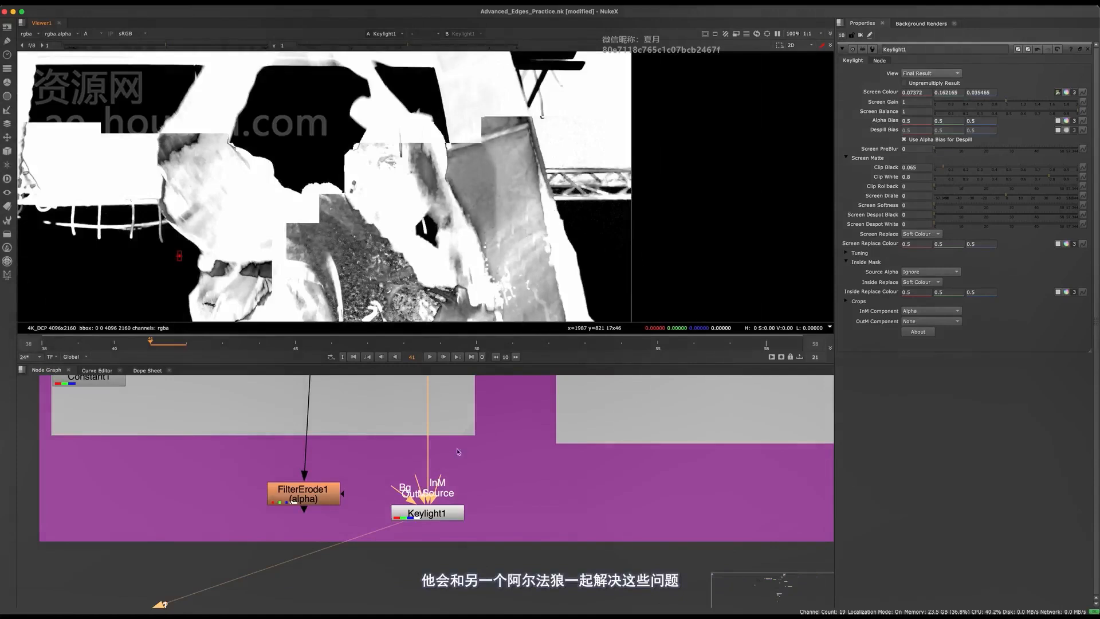
# Reconnect FilterErode1 to Keylight1's InM input
pyautogui.moveTo(533, 458); pyautogui.dragTo(364, 564)
pyautogui.scroll(-5, 423, 488)
pyautogui.scroll(2, 417, 487)
pyautogui.click(369, 488)
pyautogui.moveTo(388, 518); pyautogui.dragTo(301, 563, button='middle')
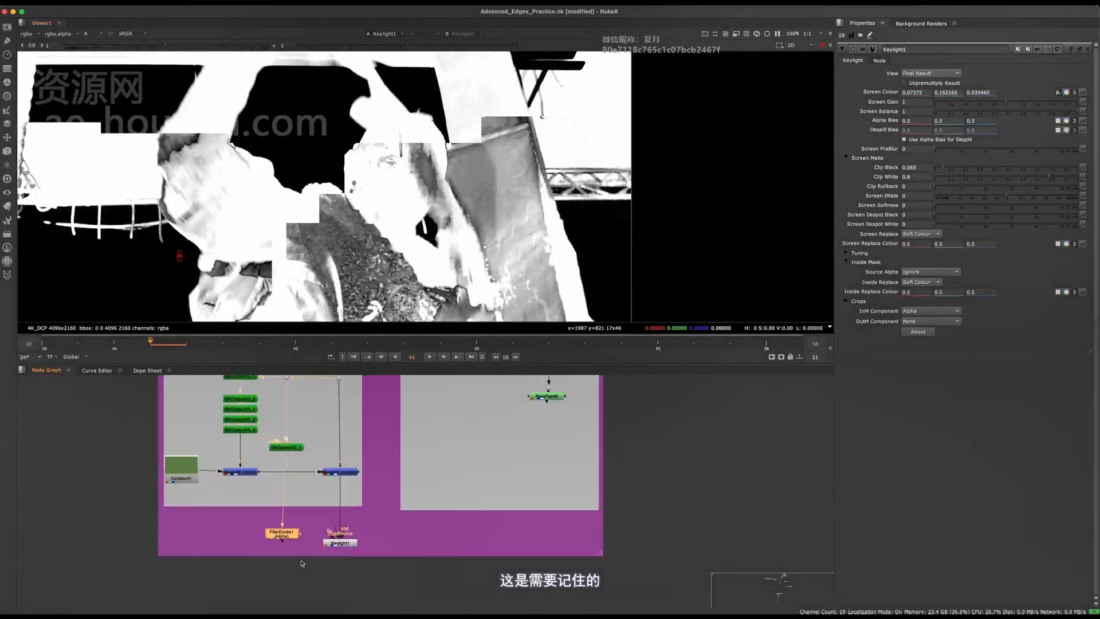
pyautogui.scroll(3, 315, 572)
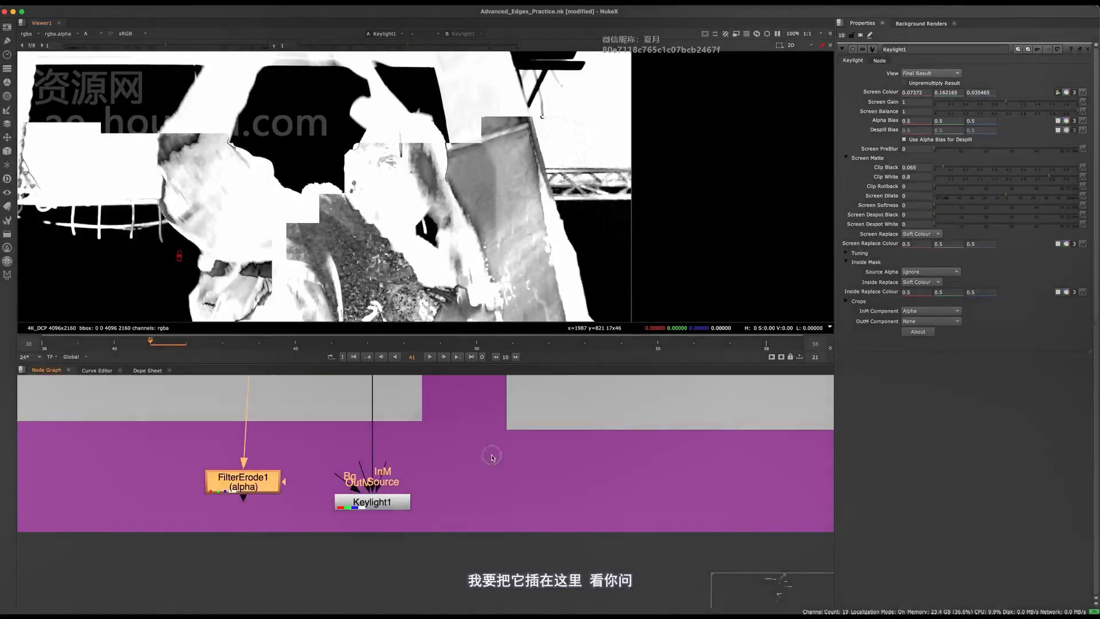
pyautogui.moveTo(385, 464); pyautogui.dragTo(252, 483)
pyautogui.click(426, 471)
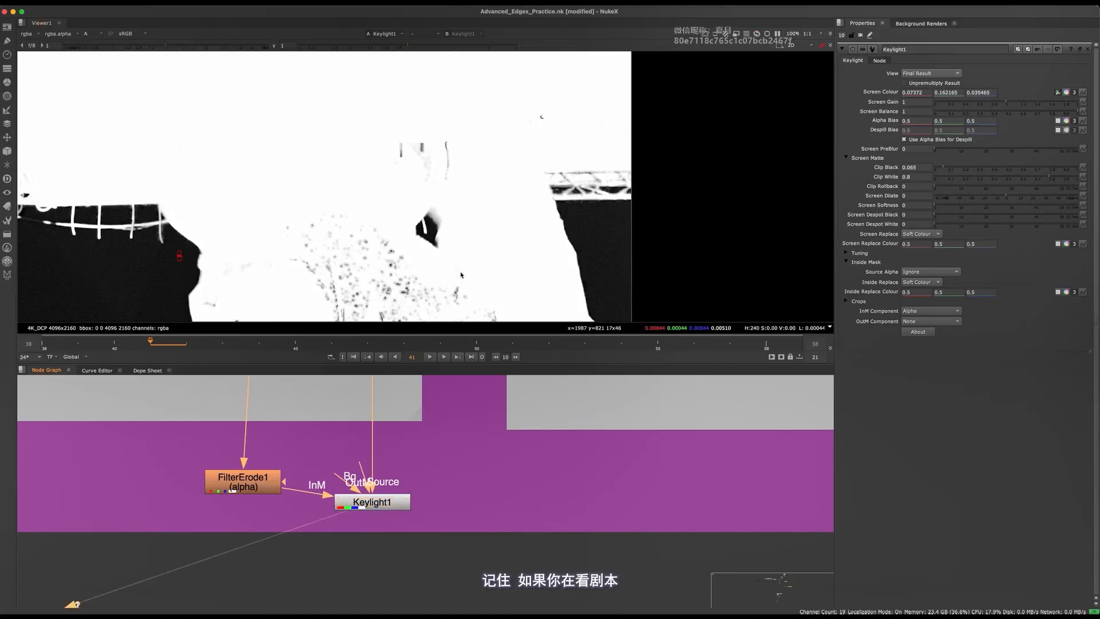
# Fit Keylight1's colour image in the viewer and save the script
pyautogui.press('f')
pyautogui.press('a')
pyautogui.press('super+s')
# Show the Denoise2 output of the Pre-paint Method in the viewer and examine the actor's edge against the green screen
pyautogui.moveTo(504, 488); pyautogui.dragTo(335, 542, button='middle')
pyautogui.scroll(-4, 334, 542)
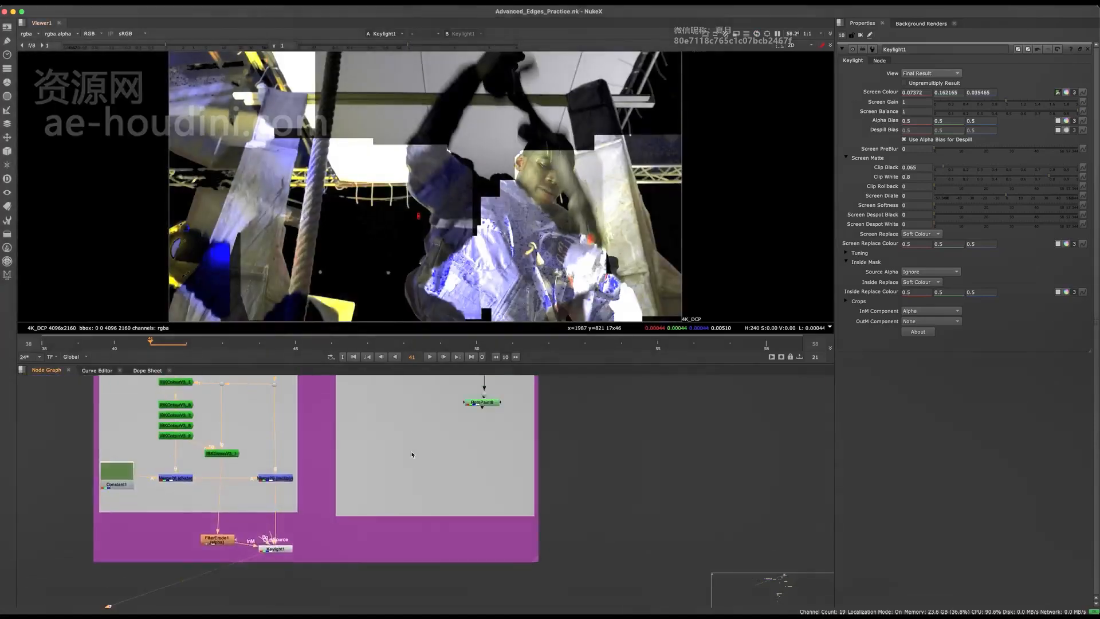
pyautogui.moveTo(423, 381)
pyautogui.mouseDown(button='middle')
pyautogui.moveTo(410, 481)
pyautogui.moveTo(466, 456)
pyautogui.mouseUp(button='middle')
pyautogui.scroll(3, 568, 421)
pyautogui.moveTo(584, 390); pyautogui.dragTo(554, 456, button='middle')
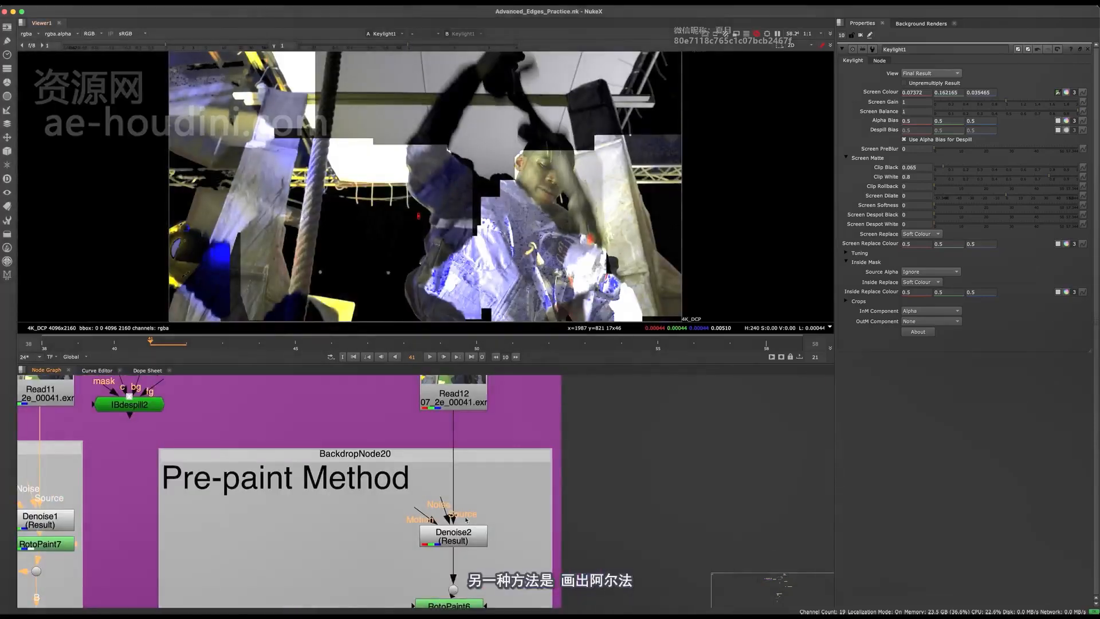
pyautogui.press('1')
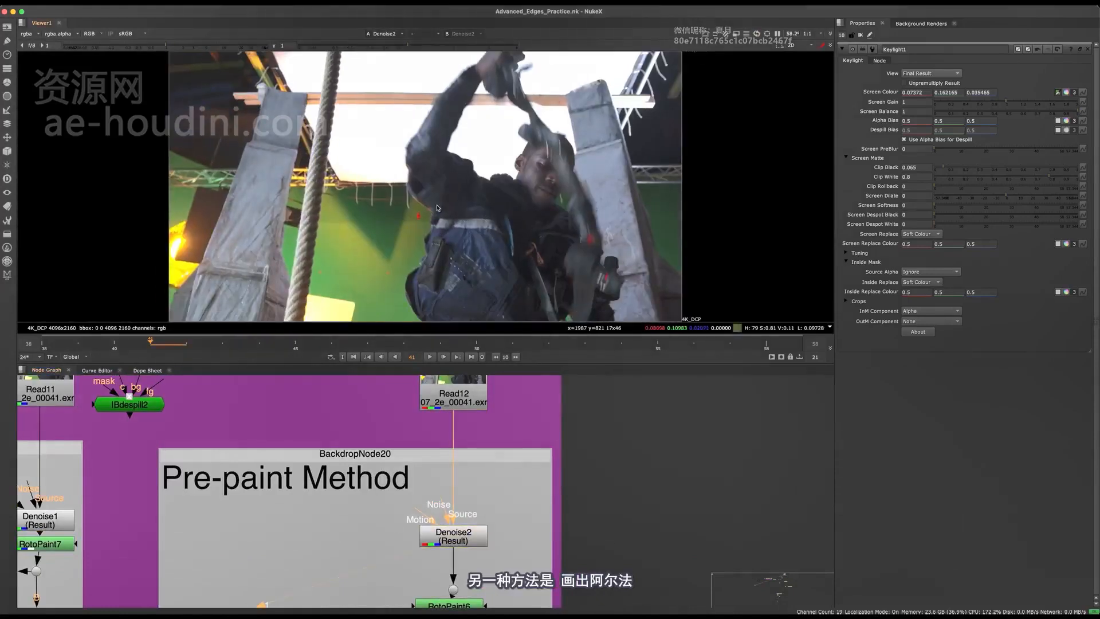
pyautogui.scroll(4, 437, 207)
# Move RotoPaint6 farther below Denoise2 and view its output
pyautogui.moveTo(349, 541); pyautogui.dragTo(375, 404, button='middle')
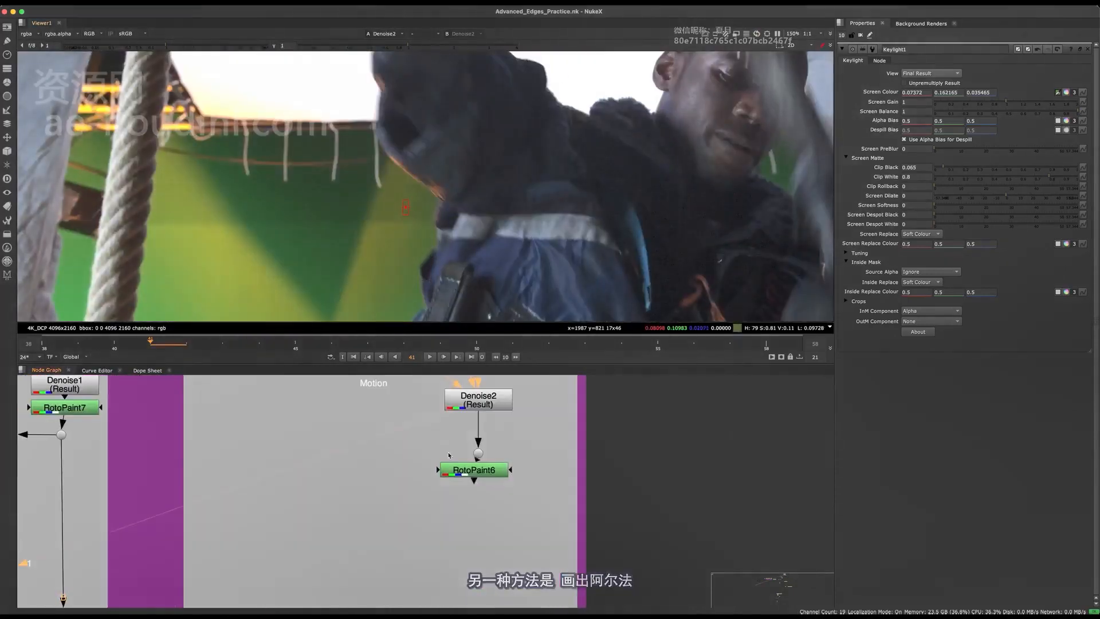
pyautogui.click(370, 544)
pyautogui.moveTo(505, 471); pyautogui.dragTo(505, 530)
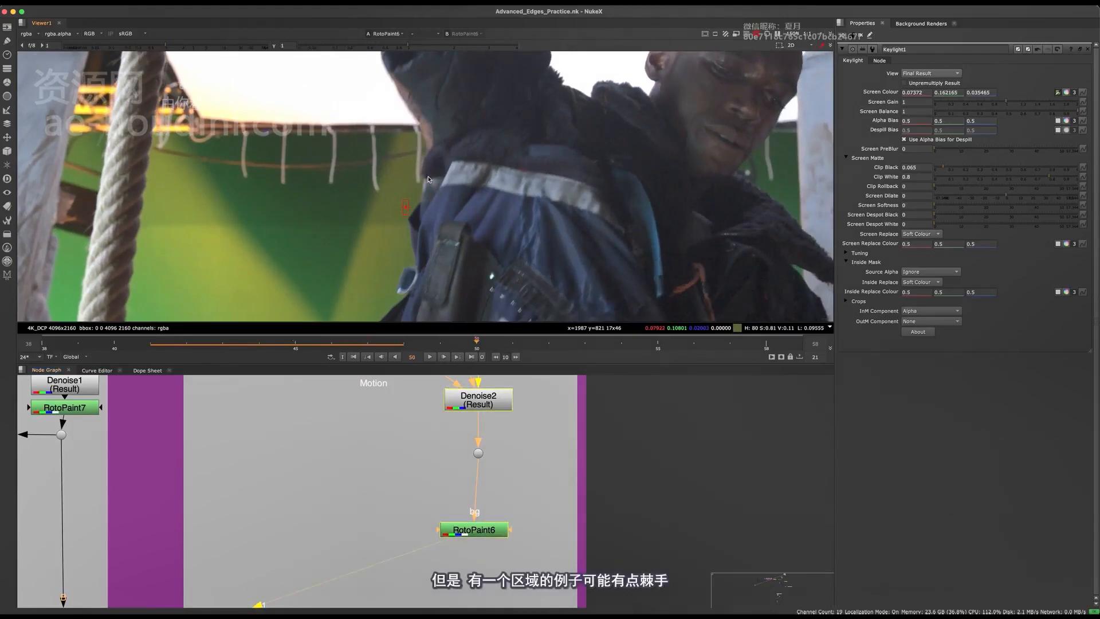
# Step through the frames of the RotoPaint6 output to look for the frame with the difficult edge area
pyautogui.press('Right')
pyautogui.press('Right')
pyautogui.press('Right')
pyautogui.press('Left')
pyautogui.press('Left')
pyautogui.press('Left')
pyautogui.press('Left')
pyautogui.click(123, 347)
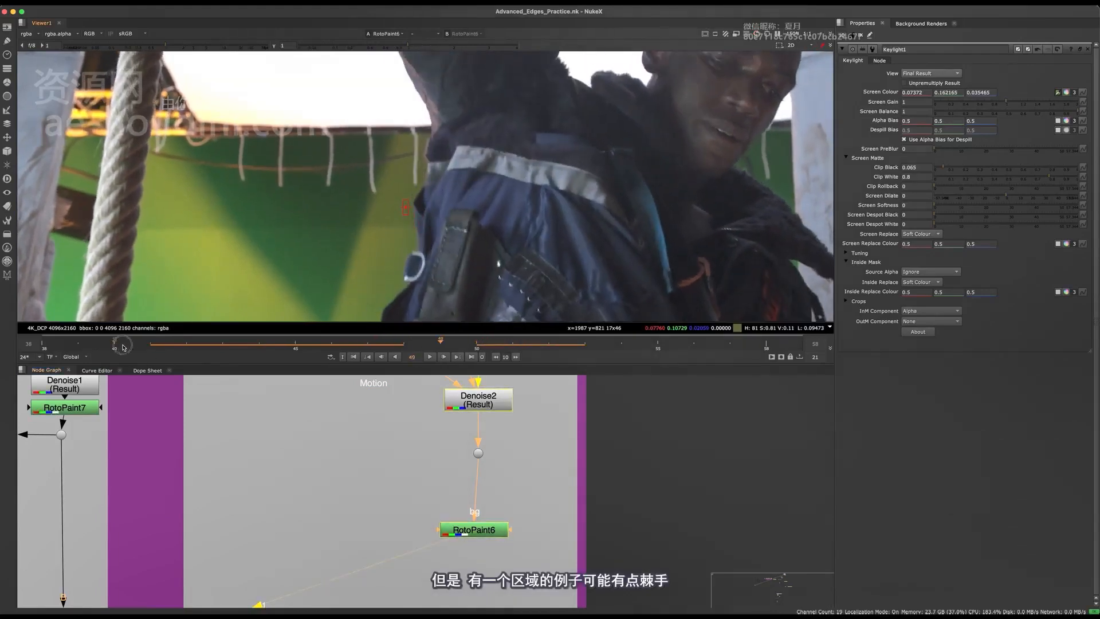
pyautogui.press('Left')
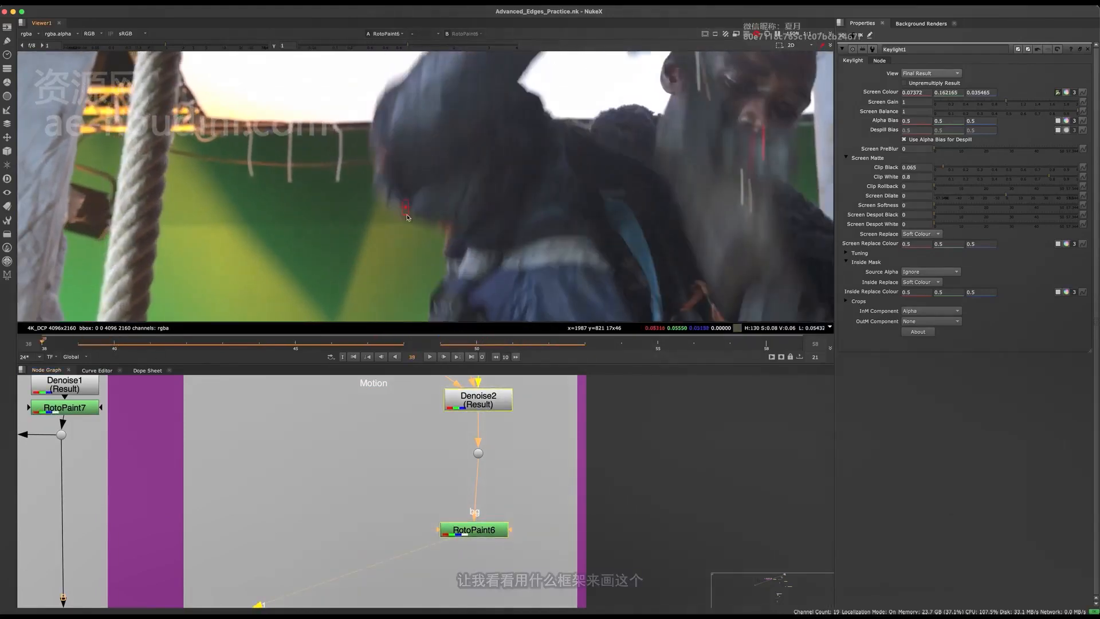
pyautogui.press('Right')
pyautogui.press('Right')
# Open the RotoPaint6 properties and go to frame 56
pyautogui.moveTo(462, 537); pyautogui.dragTo(462, 534)
pyautogui.doubleClick(462, 535)
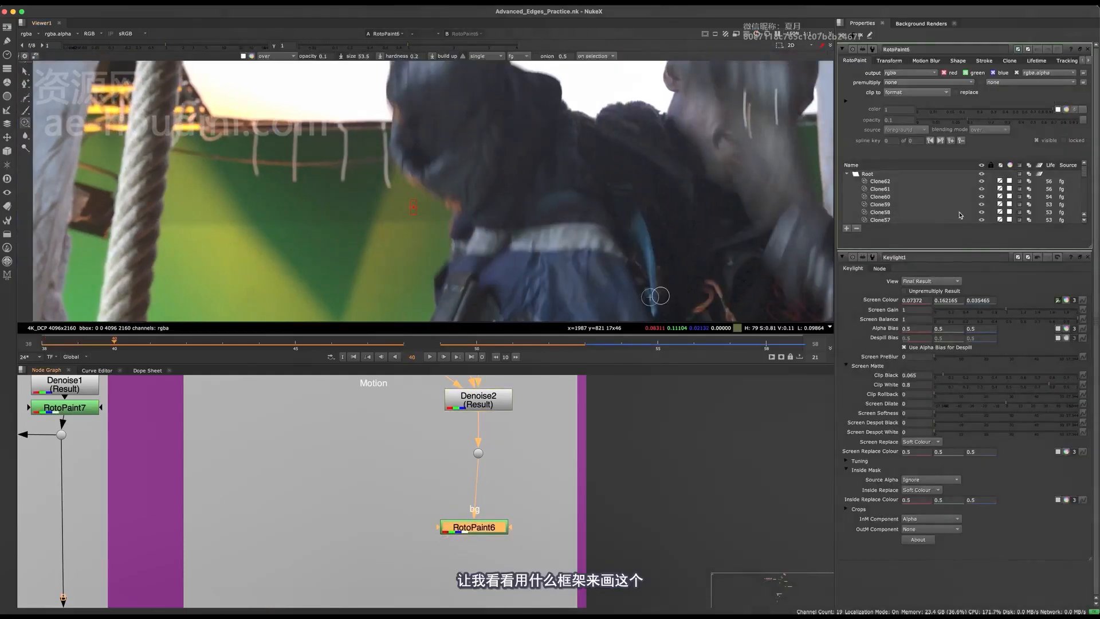
pyautogui.click(692, 344)
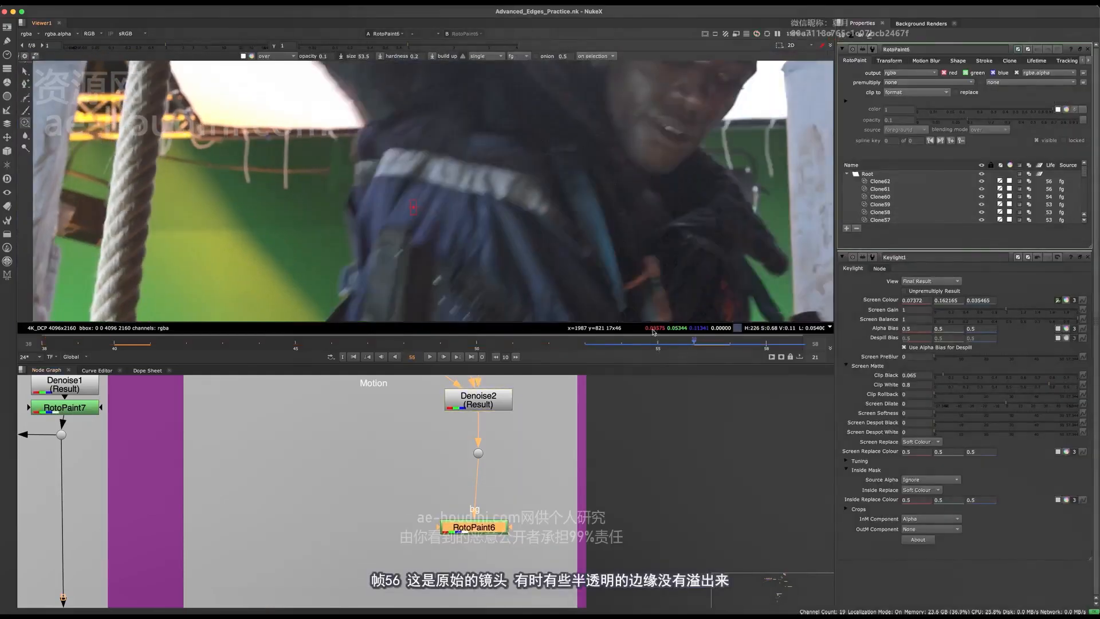
# View the unpainted footage from the dot above RotoPaint6 and inspect the sleeve edge through frame 58
pyautogui.click(506, 451)
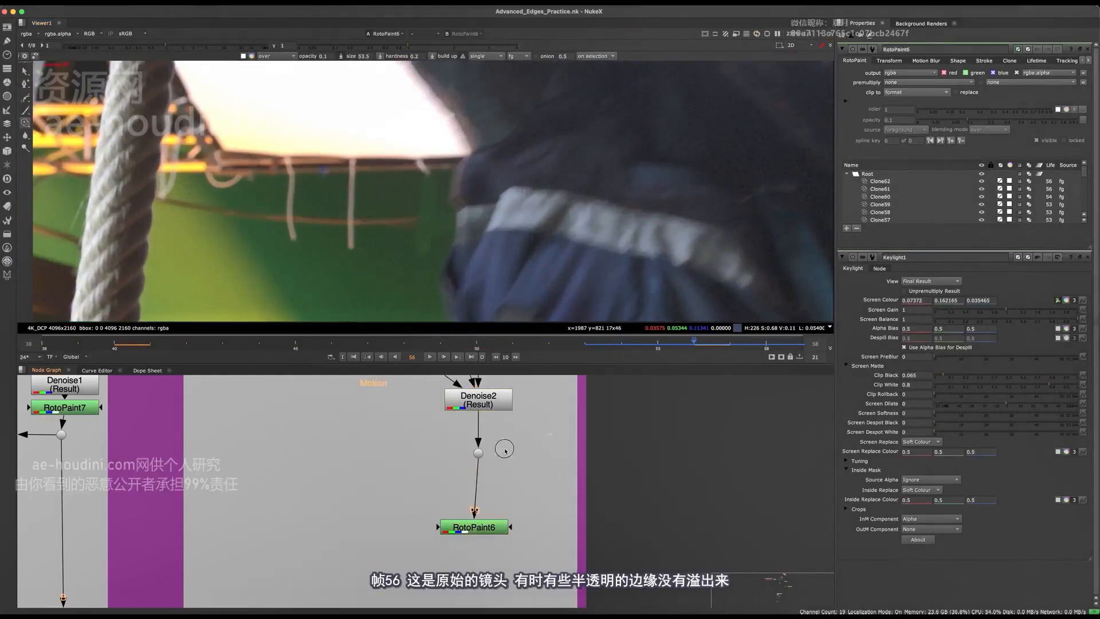
pyautogui.scroll(5, 447, 214)
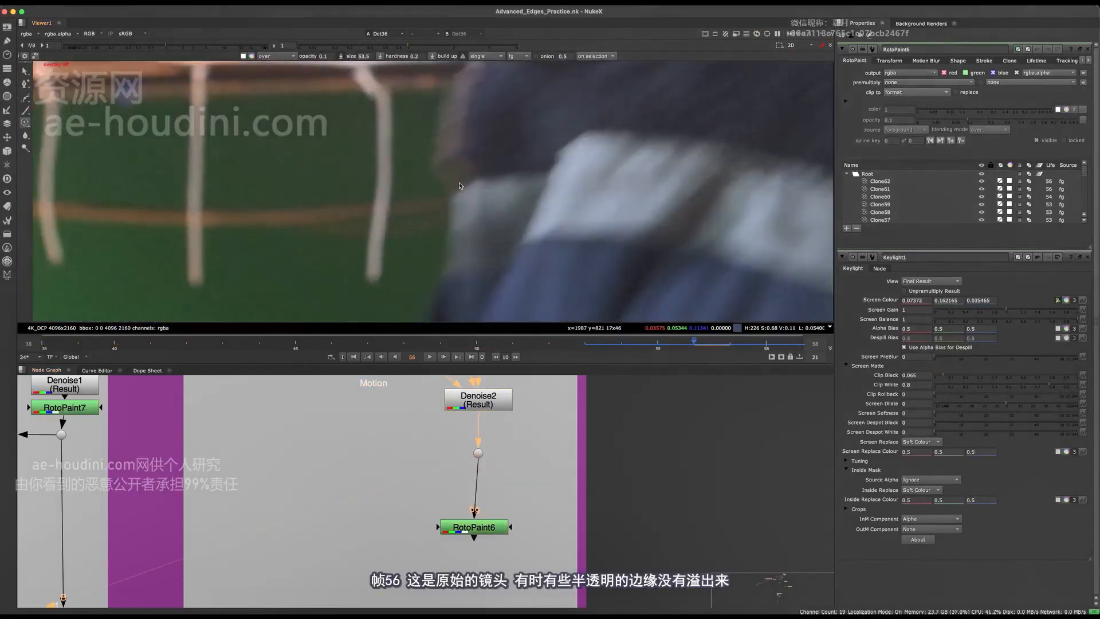
pyautogui.press('Right')
pyautogui.press('Right')
pyautogui.press('Right')
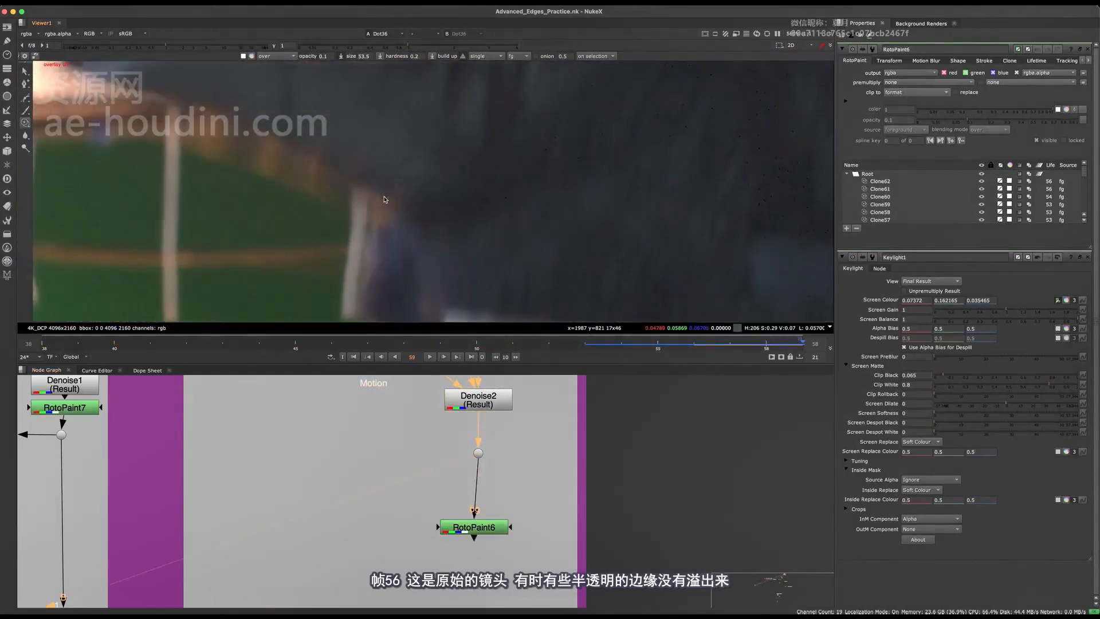
pyautogui.press('Left')
pyautogui.moveTo(404, 191); pyautogui.dragTo(532, 211, button='middle')
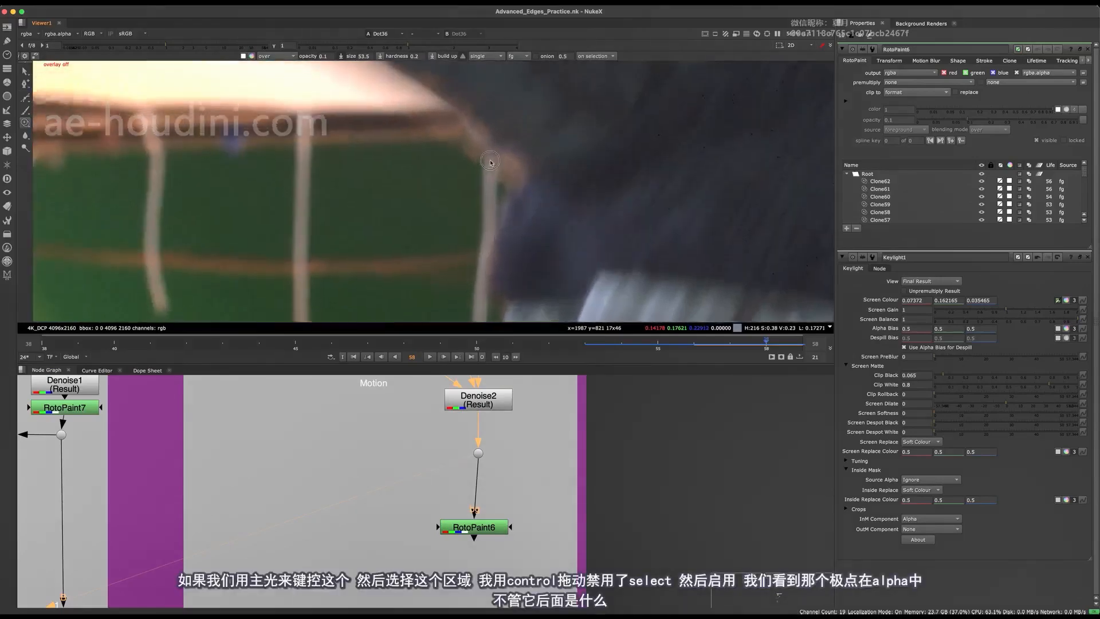
# Add a second Keylight node fed by the dot below Denoise2 and view its output
pyautogui.scroll(2, 499, 155)
pyautogui.press('Tab')
pyautogui.write('keylight')
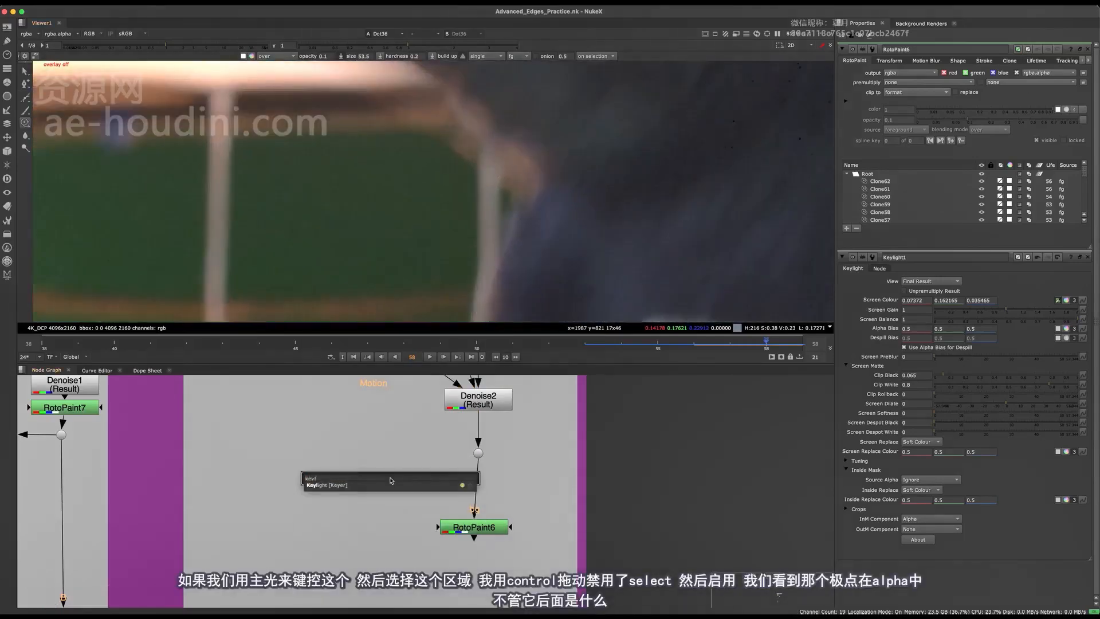
pyautogui.press('Return')
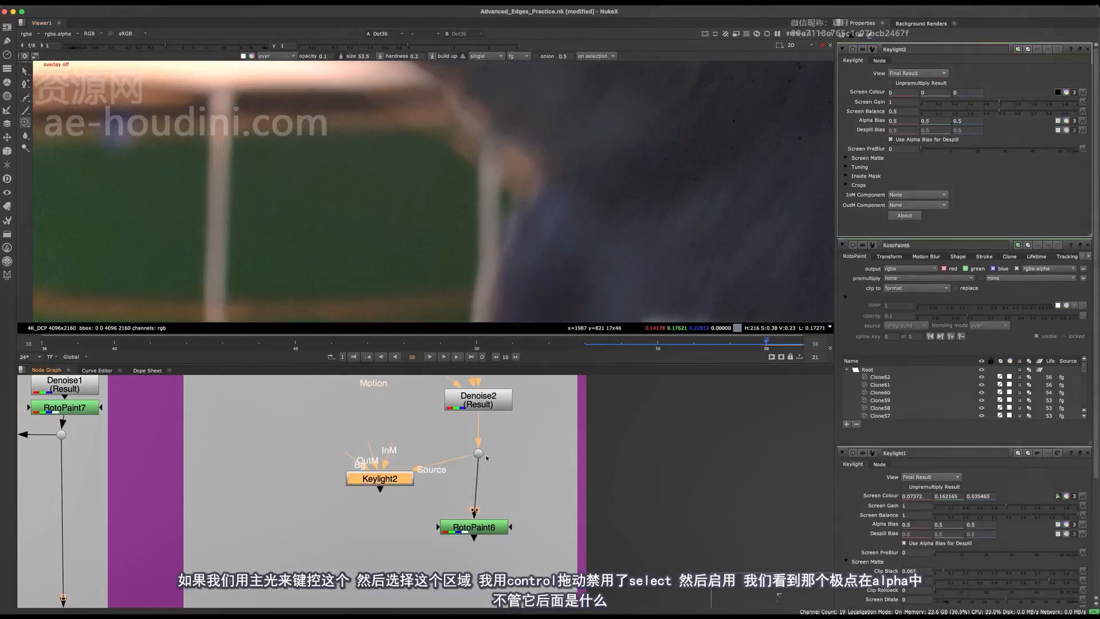
pyautogui.press('1')
pyautogui.click(486, 458)
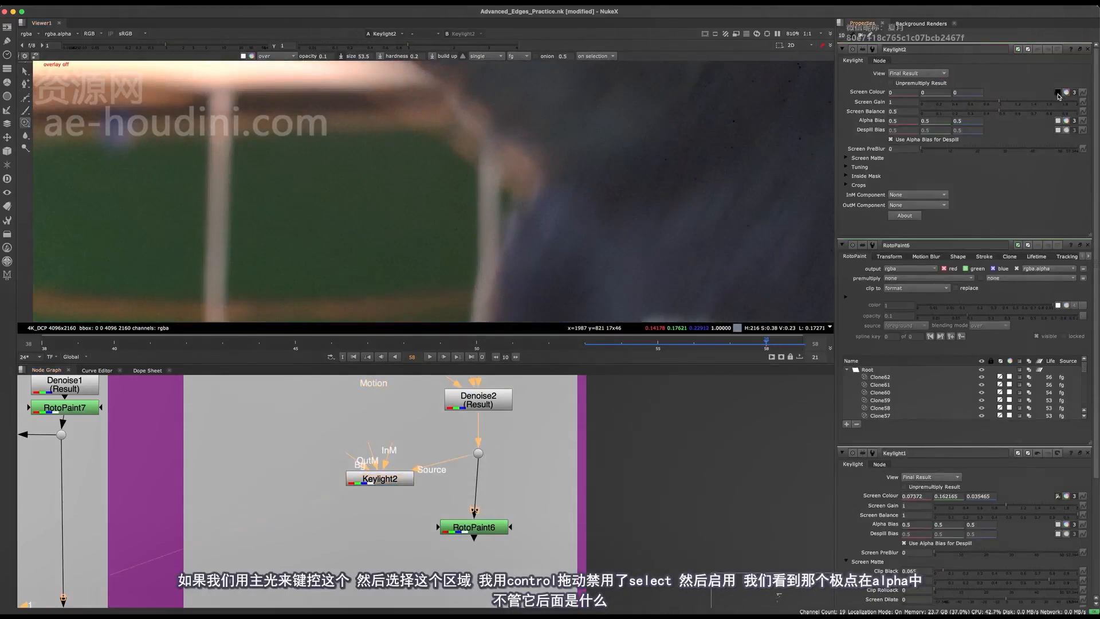
# Sample the green backdrop beside the pole as Keylight2's screen colour and compare the result with the node disabled and enabled
pyautogui.click(379, 478)
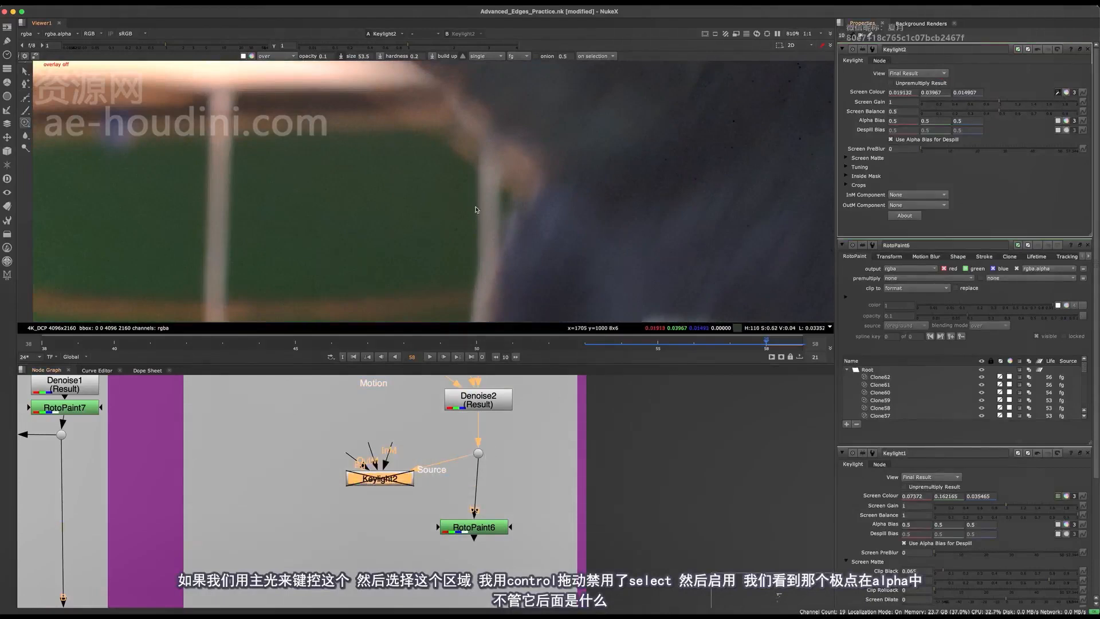
pyautogui.press('d')
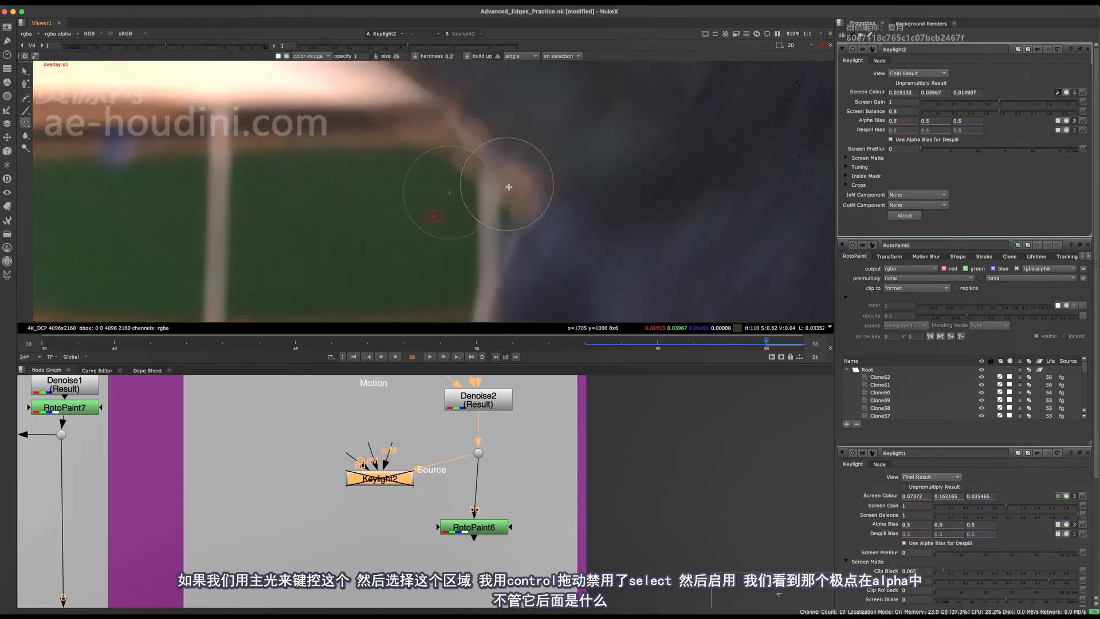
pyautogui.press('d')
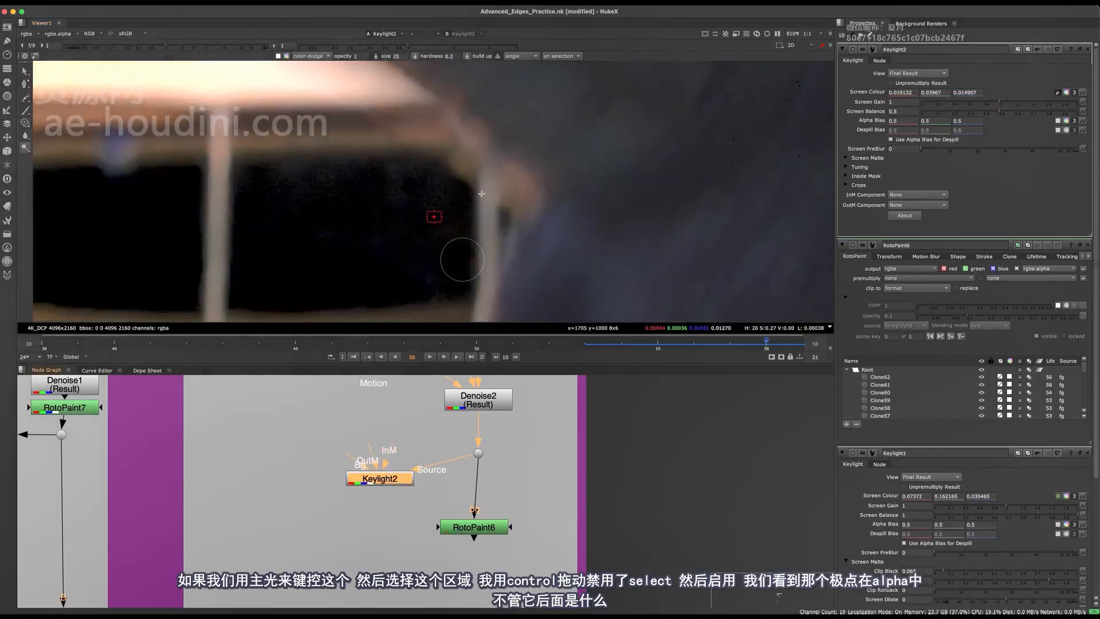
# View Keylight2's alpha channel and lower the viewer gain to inspect the edge beside the pole
pyautogui.press('a')
pyautogui.press('o')
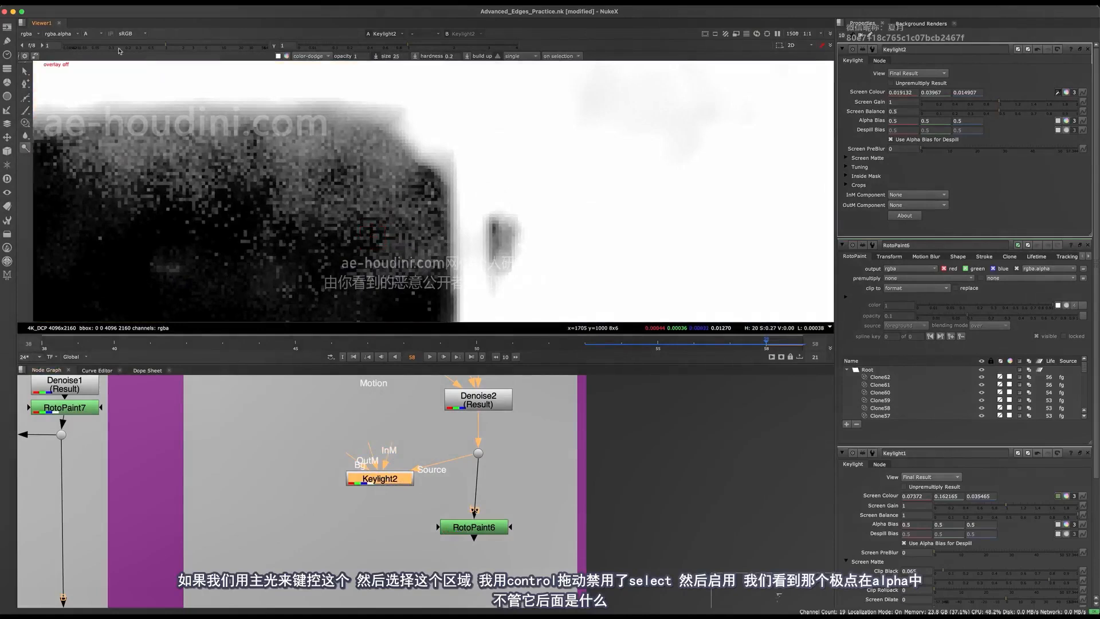
pyautogui.moveTo(136, 48); pyautogui.dragTo(50, 48)
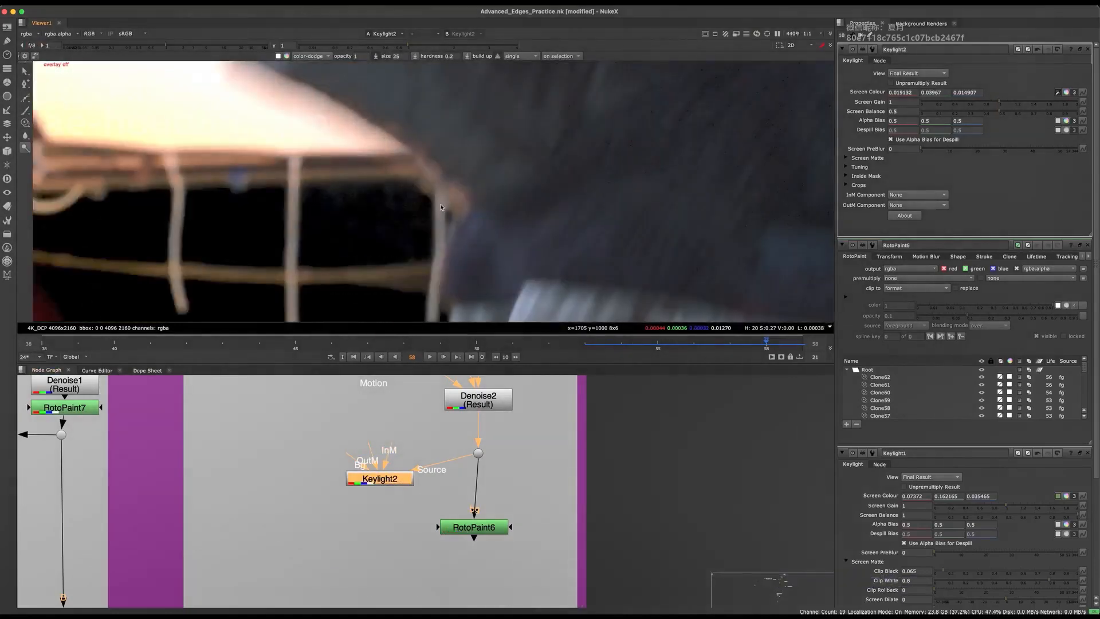
pyautogui.scroll(3, 426, 159)
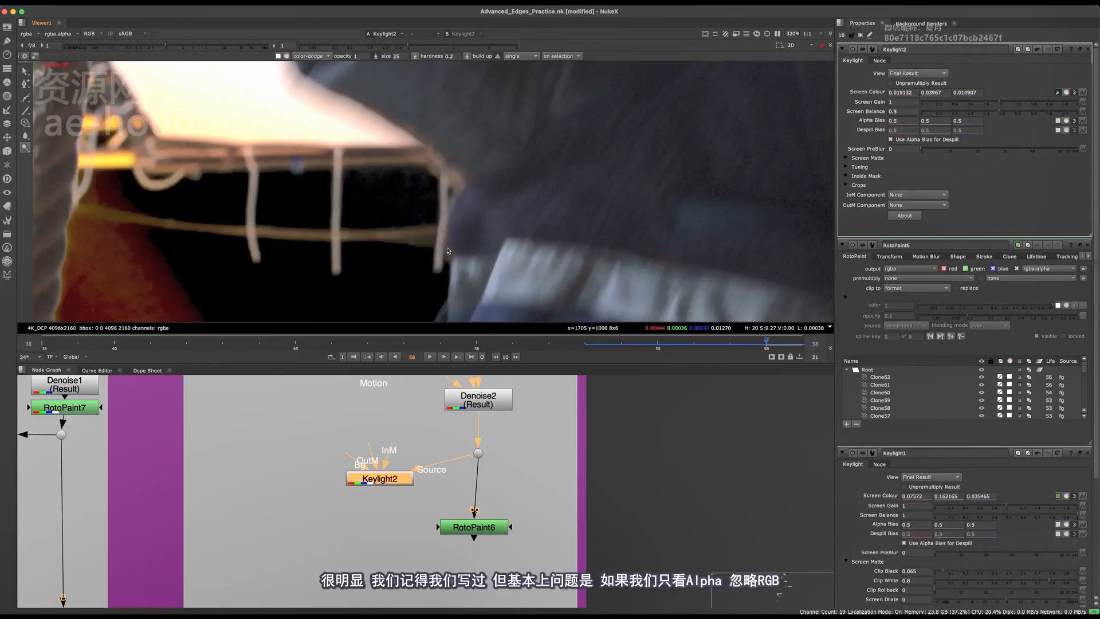
# Close all the node properties except those of Keylight2
pyautogui.moveTo(479, 413); pyautogui.dragTo(505, 468, button='middle')
pyautogui.moveTo(575, 412); pyautogui.dragTo(551, 364, button='middle')
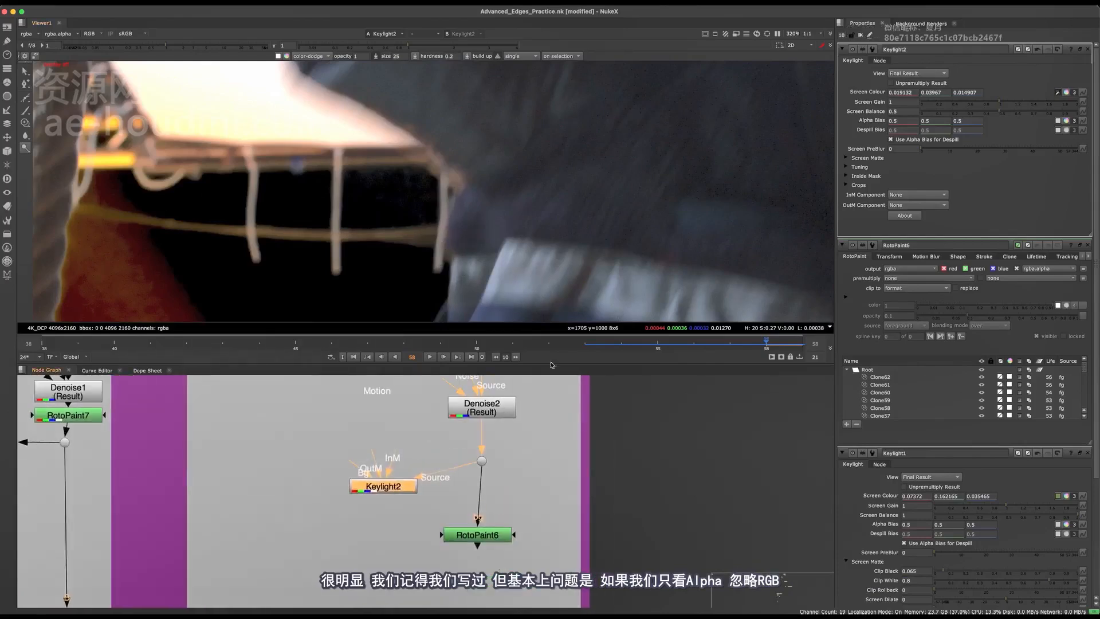
pyautogui.click(1087, 246)
pyautogui.click(1087, 245)
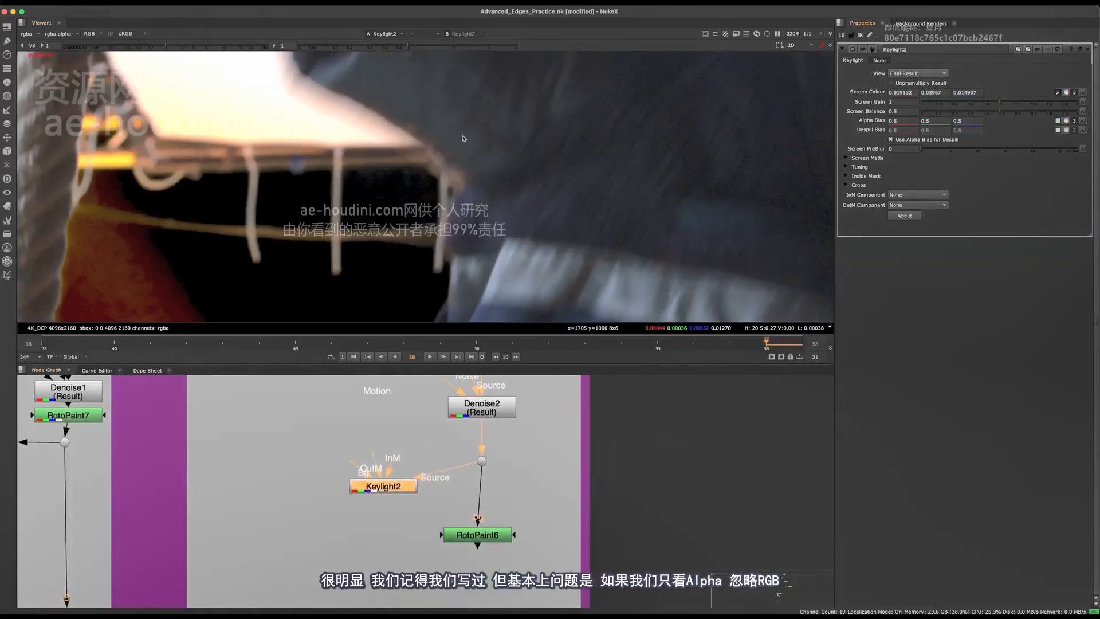
# Compare Keylight2's colour and alpha around the pole and the sleeve edge
pyautogui.press('a')
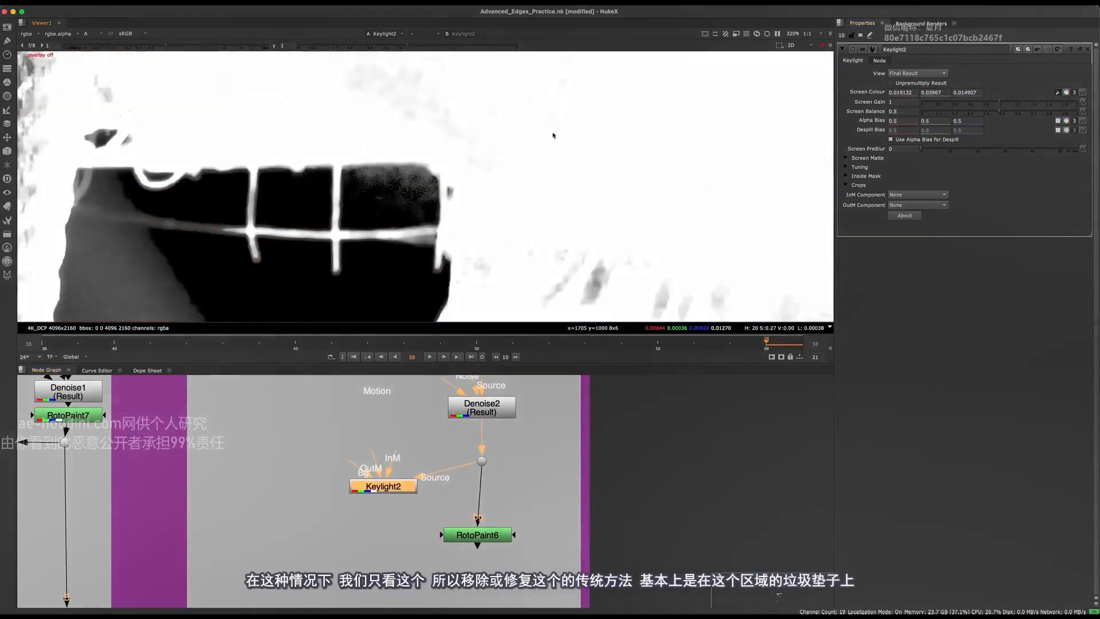
pyautogui.press('a')
pyautogui.press('a')
pyautogui.scroll(4, 440, 182)
pyautogui.press('a')
pyautogui.press('a')
pyautogui.press('a')
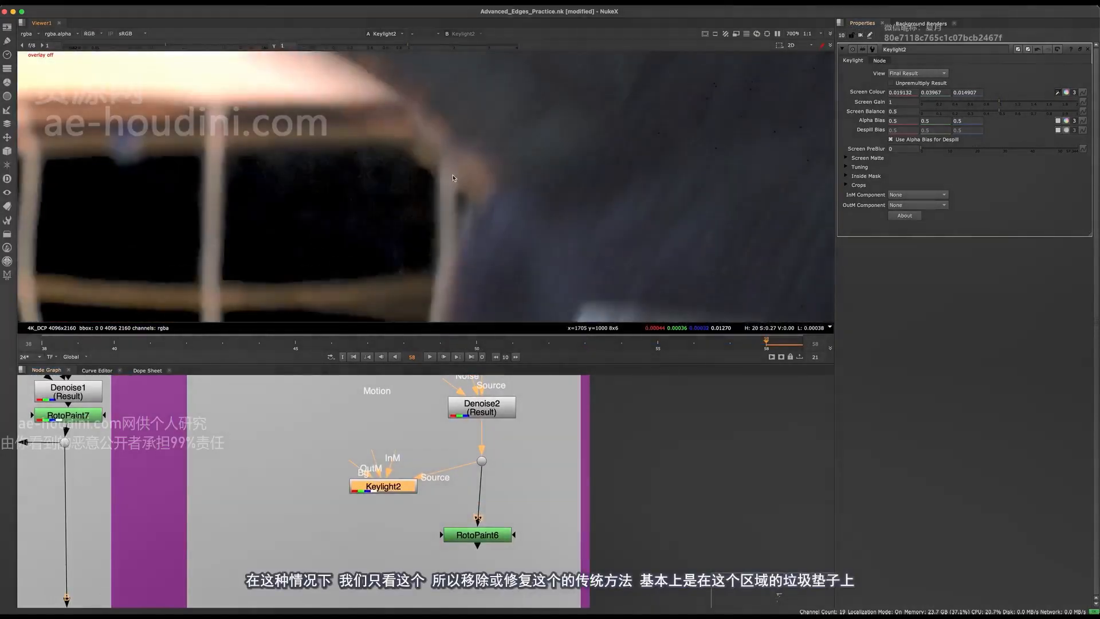
pyautogui.press('a')
pyautogui.scroll(-5, 471, 162)
pyautogui.scroll(3, 463, 172)
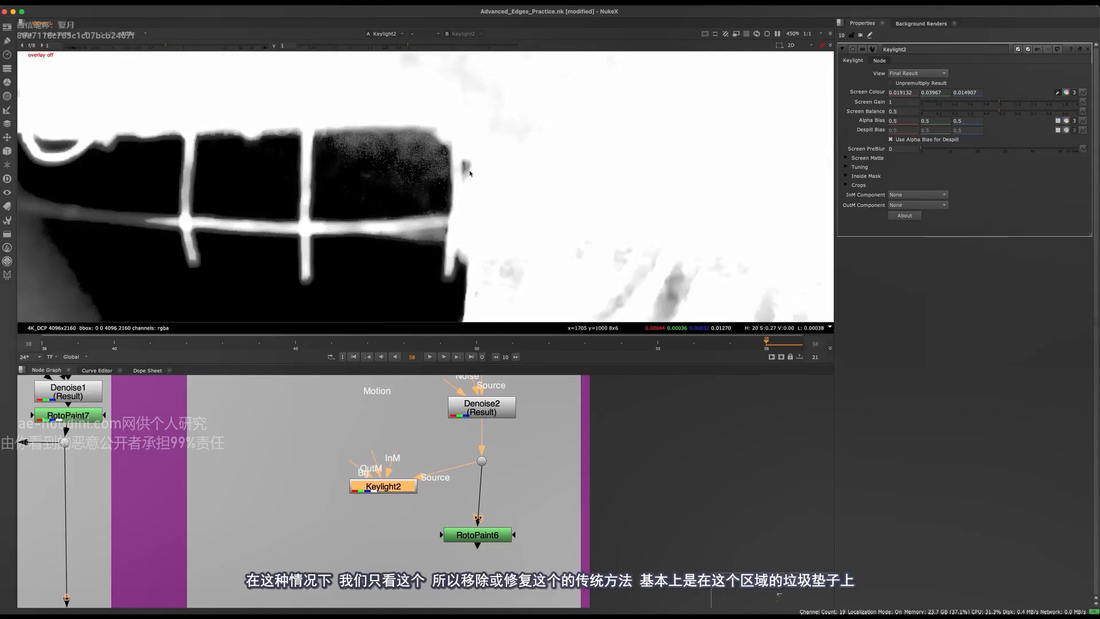
# Add a Roto node and merge it with the output of Keylight2
pyautogui.moveTo(423, 504); pyautogui.dragTo(458, 452, button='middle')
pyautogui.moveTo(355, 504); pyautogui.dragTo(362, 547, button='middle')
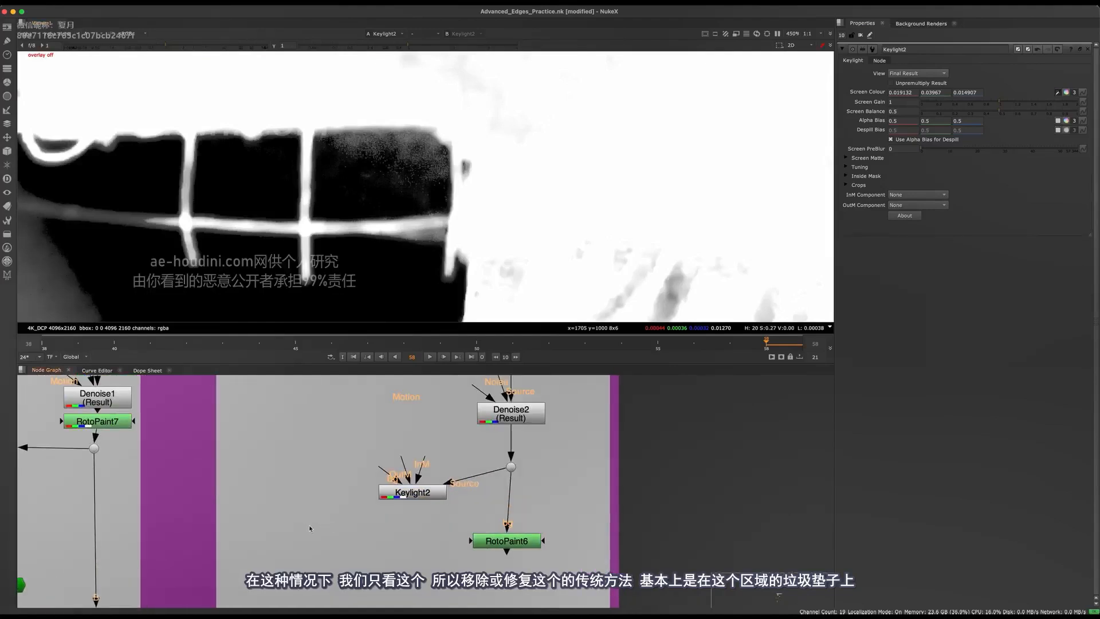
pyautogui.press('o')
pyautogui.keyDown('shift'); pyautogui.click(405, 493); pyautogui.keyUp('shift')
pyautogui.press('m')
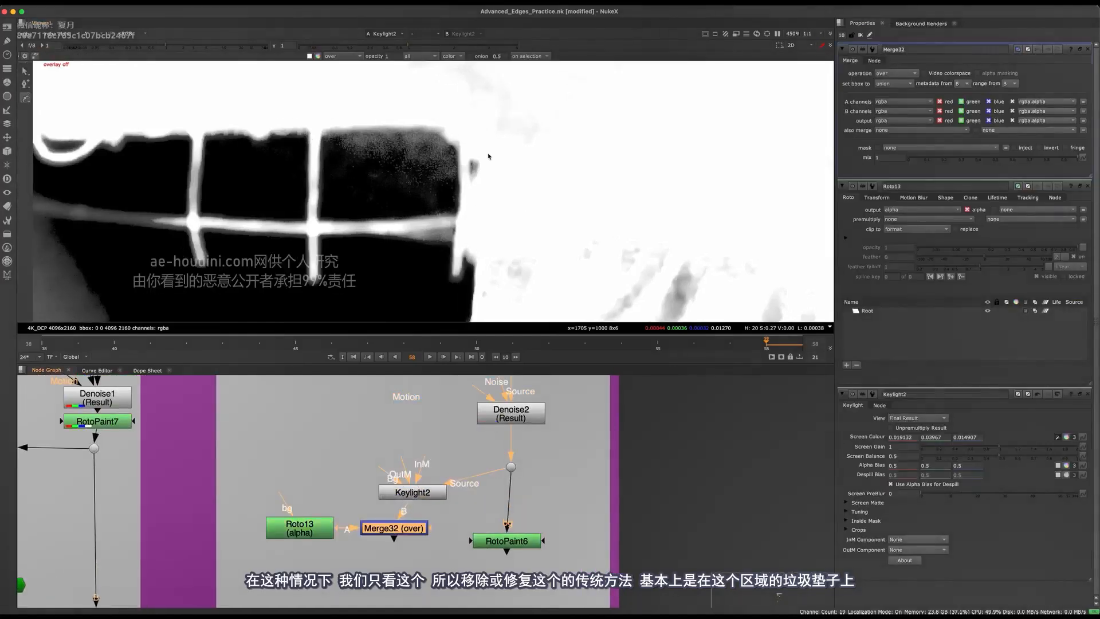
# Draw a closed Bezier shape in Roto13 around the pole and the adjoining sleeve edge
pyautogui.scroll(-3, 423, 243)
pyautogui.press('q')
pyautogui.moveTo(423, 243); pyautogui.dragTo(421, 259, button='middle')
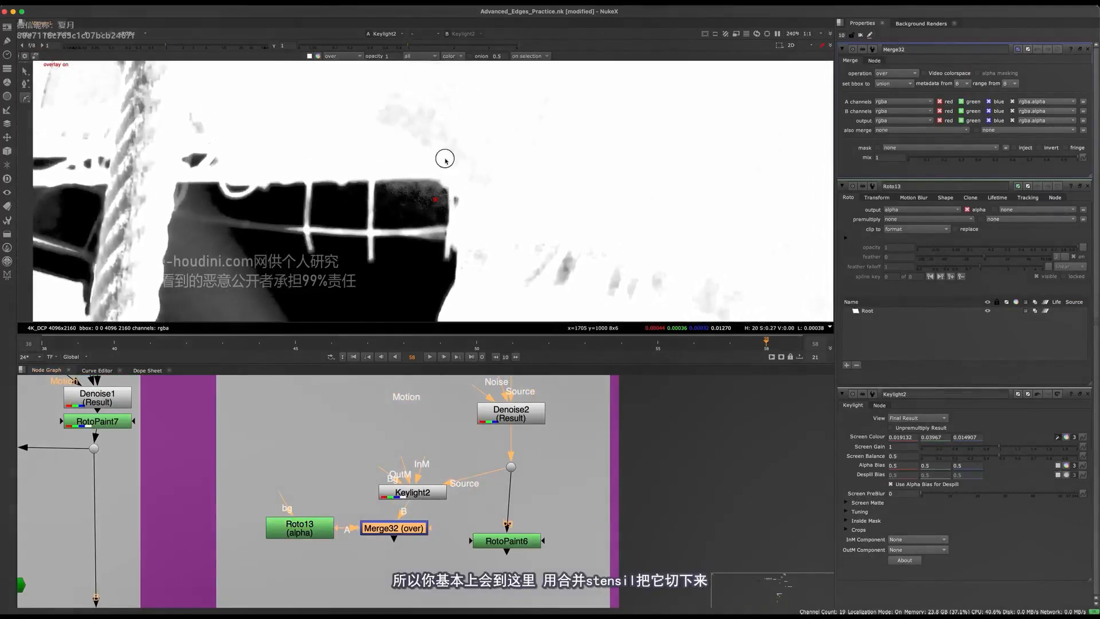
pyautogui.click(444, 159)
pyautogui.click(421, 239)
pyautogui.click(430, 276)
pyautogui.press('Return')
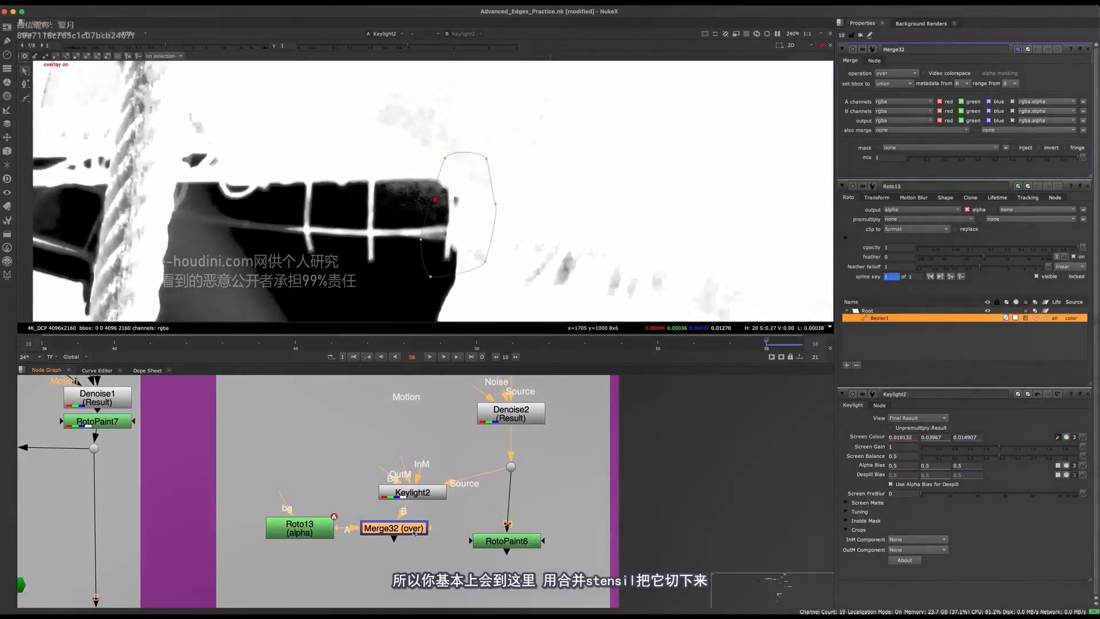
# Set Merge32's operation to stencil, close the other node properties, and view the merge's output
pyautogui.click(897, 73)
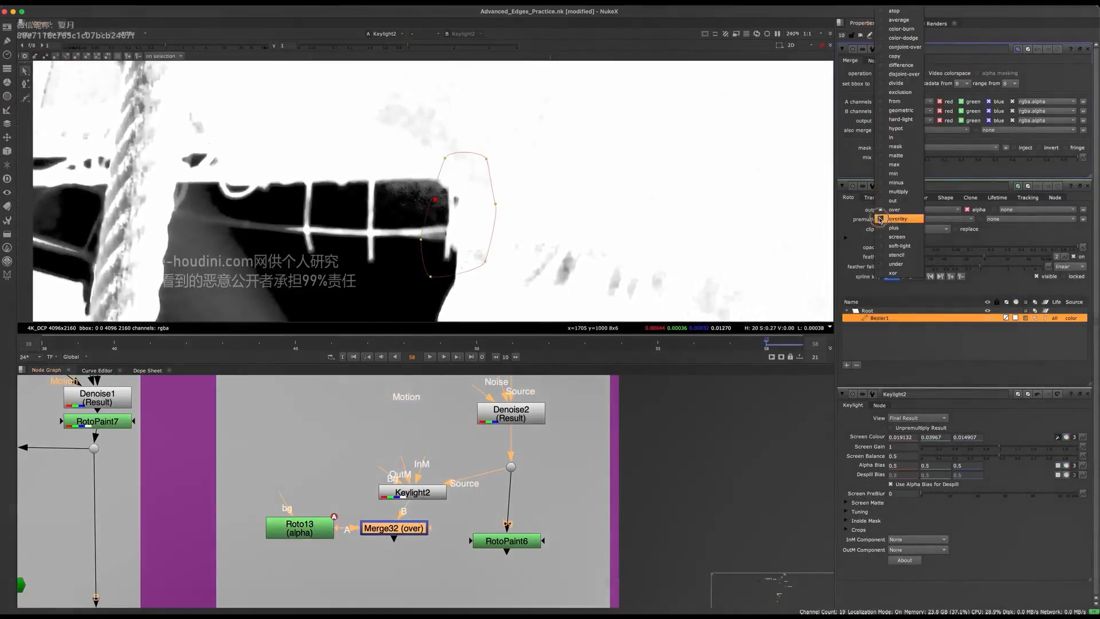
pyautogui.click(894, 252)
pyautogui.click(1087, 186)
pyautogui.click(1087, 186)
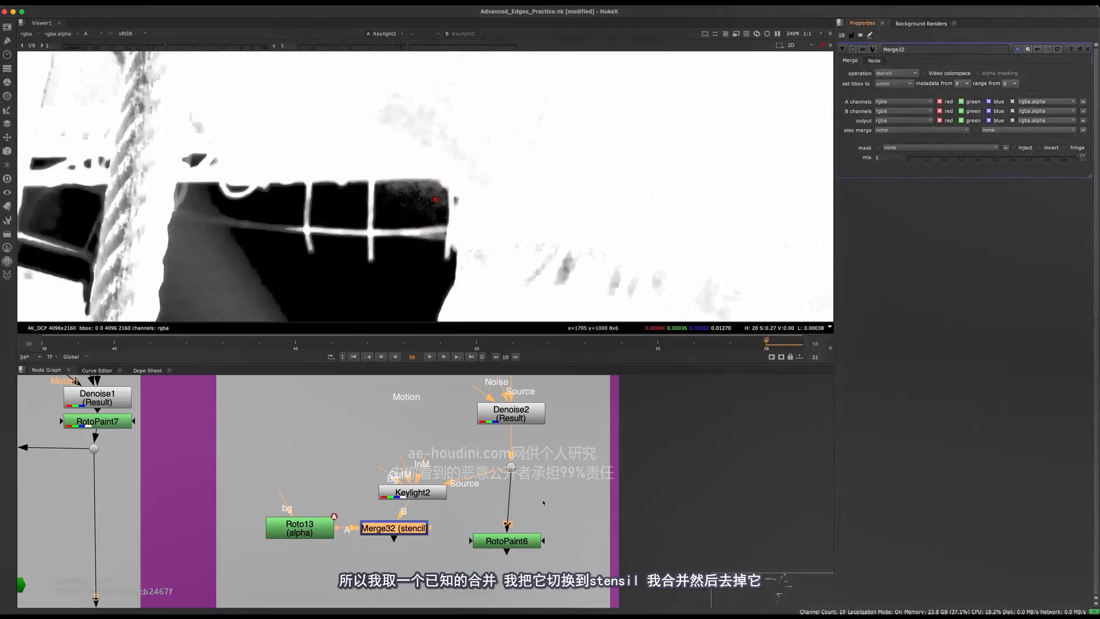
pyautogui.scroll(1, 545, 503)
pyautogui.press('1')
pyautogui.click(487, 494)
pyautogui.scroll(-1, 445, 222)
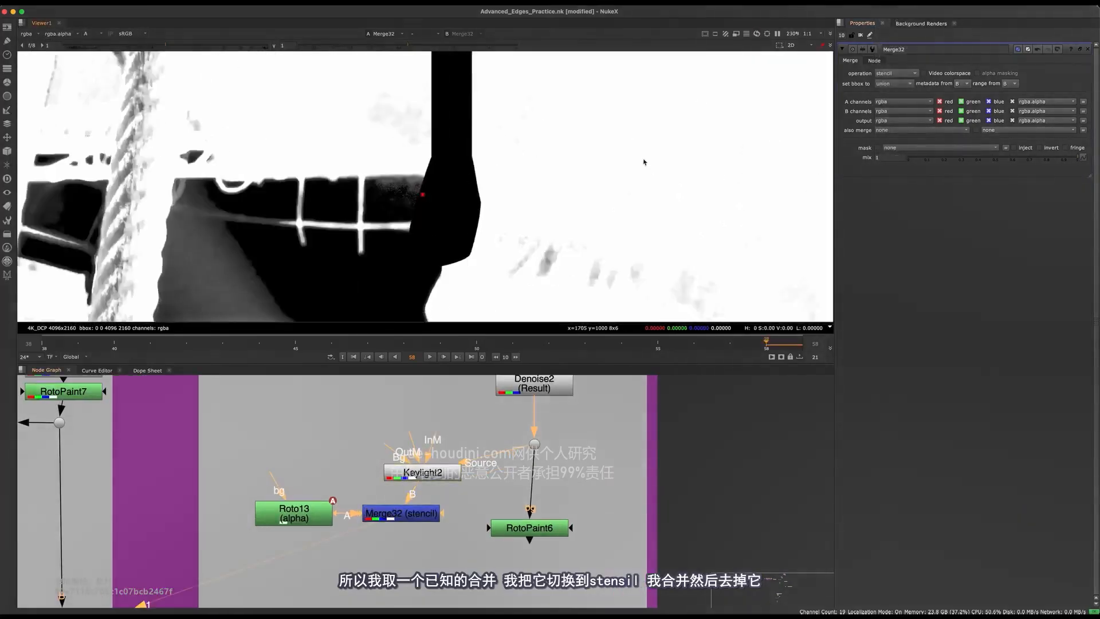
# Set Roto13's clipping to no clip and close the Merge32 properties
pyautogui.click(278, 524)
pyautogui.doubleClick(278, 524)
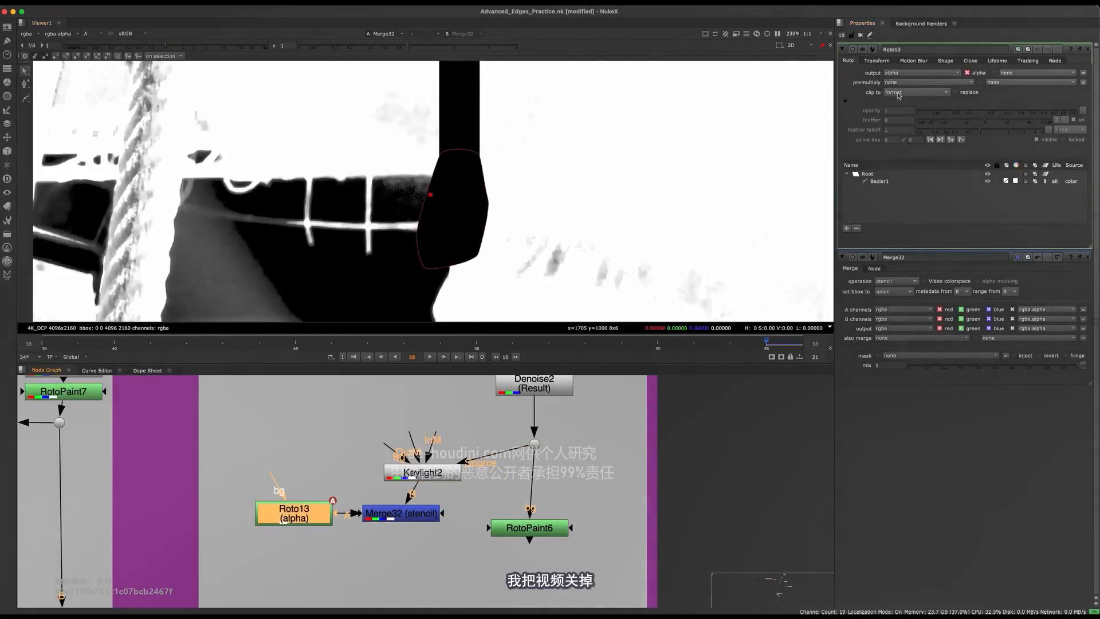
pyautogui.click(898, 94)
pyautogui.scroll(-2, 432, 217)
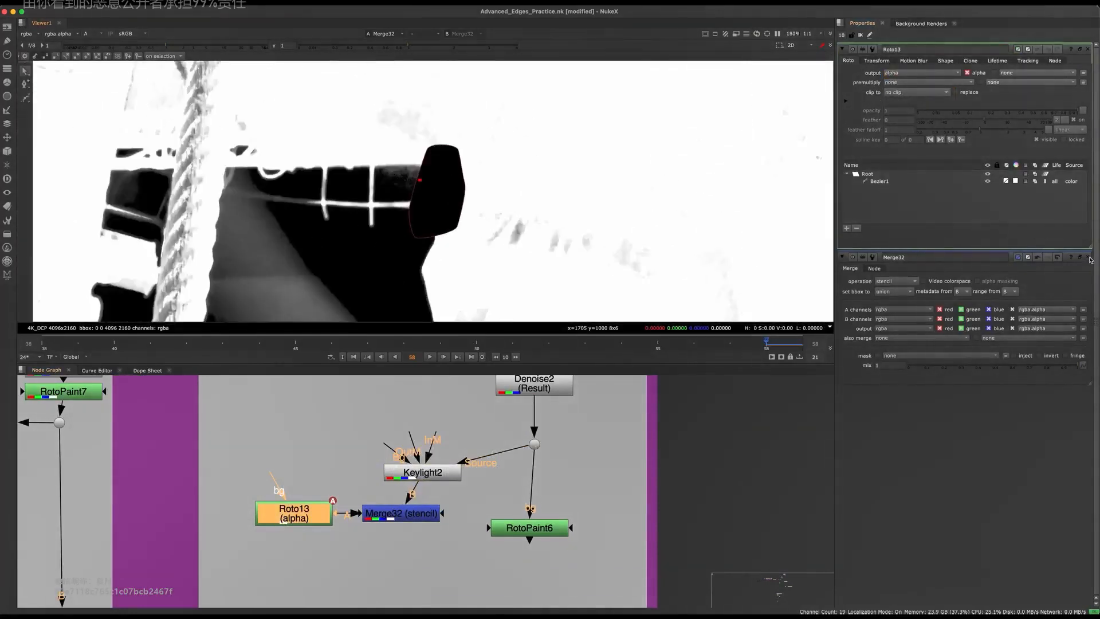
pyautogui.click(1088, 258)
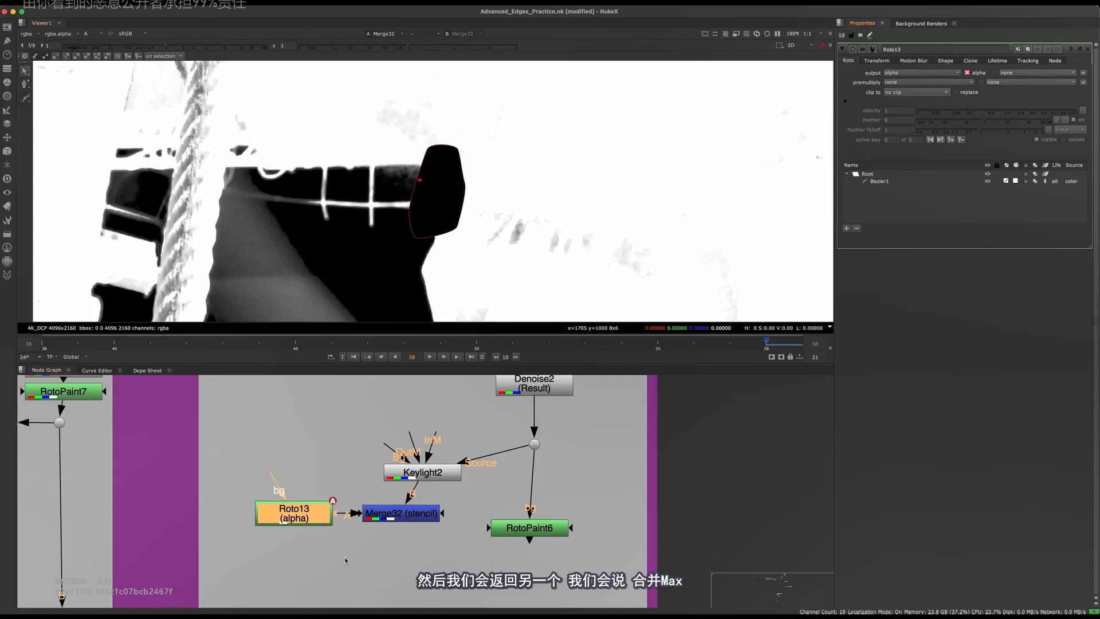
# Add a second Roto node and merge it below Merge32 with the max operation
pyautogui.click(275, 590)
pyautogui.moveTo(275, 589); pyautogui.dragTo(273, 544, button='middle')
pyautogui.press('o')
pyautogui.press('m')
pyautogui.moveTo(376, 518); pyautogui.dragTo(398, 468)
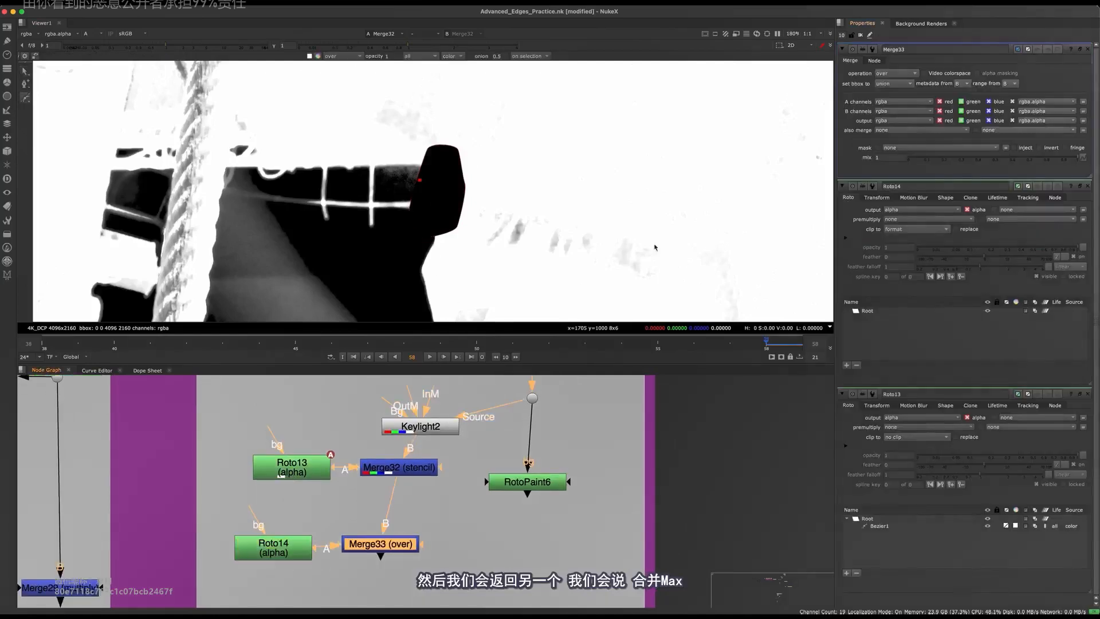
pyautogui.click(891, 72)
pyautogui.click(892, 164)
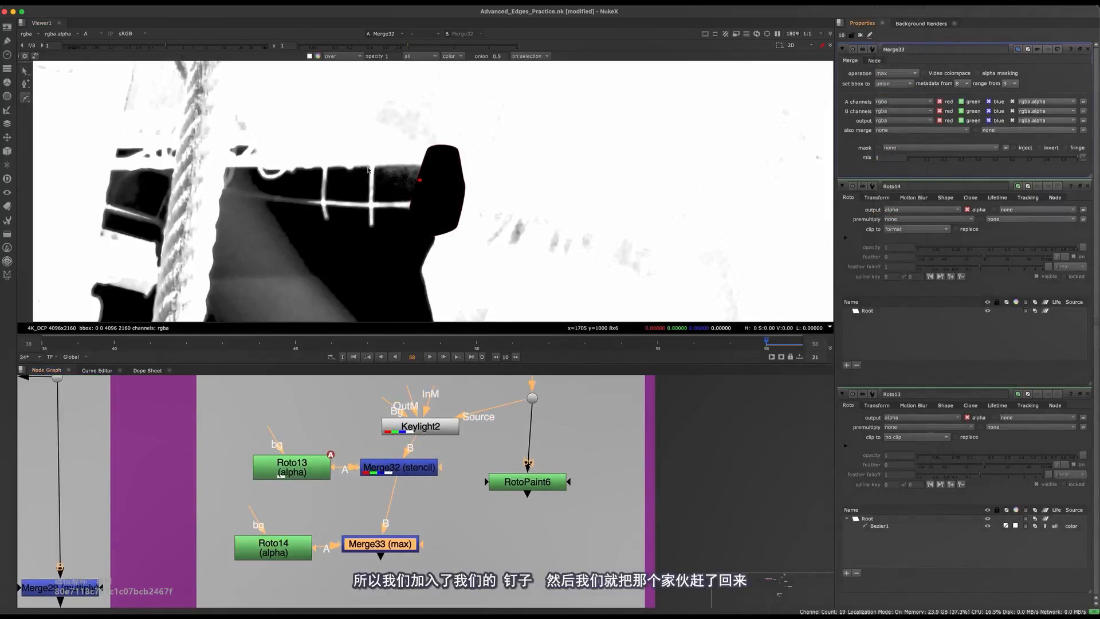
# View the colour footage from the dot below Denoise2 as a reference for the sleeve edge
pyautogui.scroll(1, 452, 182)
pyautogui.moveTo(487, 421); pyautogui.dragTo(483, 461, button='middle')
pyautogui.click(529, 438)
pyautogui.press('1')
pyautogui.press('a')
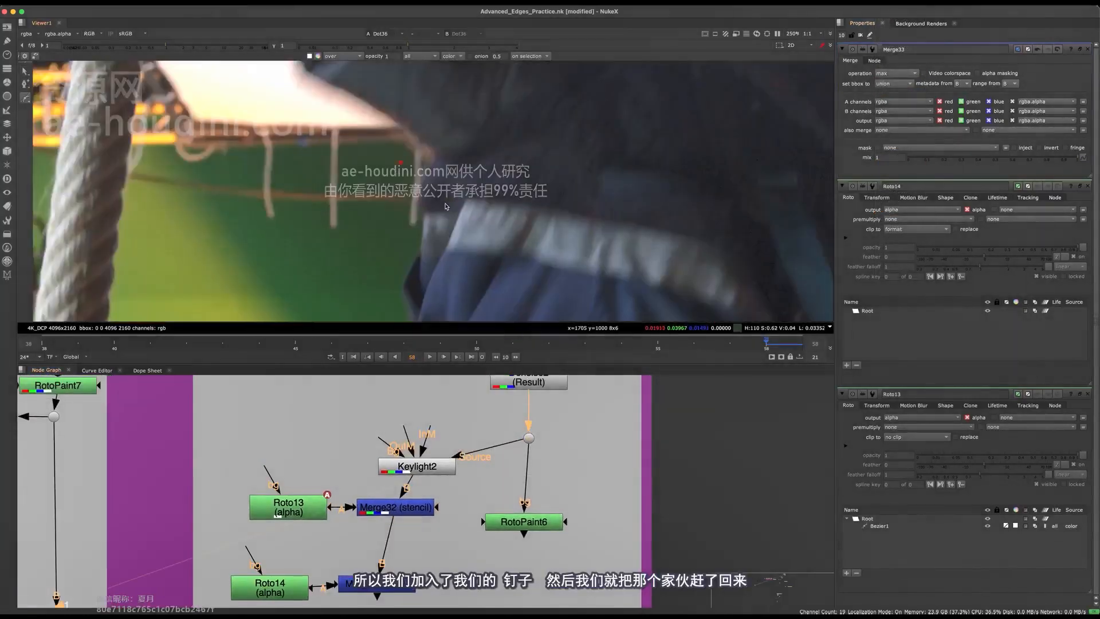
# Draw a closed Bezier shape in Roto14 that follows the sleeve edge and covers the body behind it
pyautogui.scroll(5, 428, 194)
pyautogui.click(393, 106)
pyautogui.press('o')
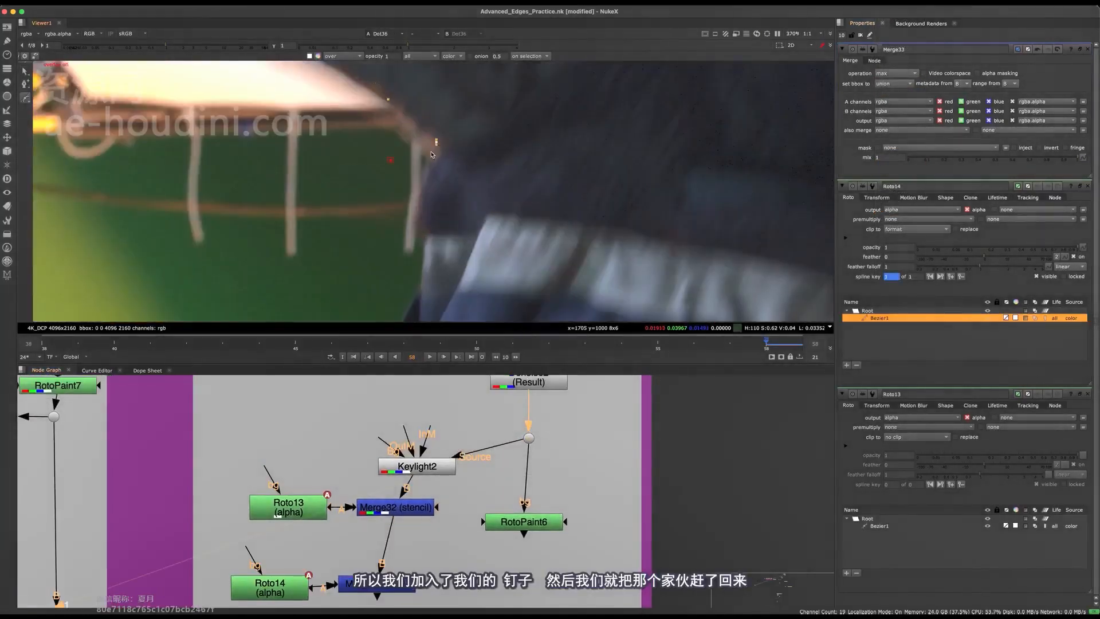
pyautogui.click(419, 282)
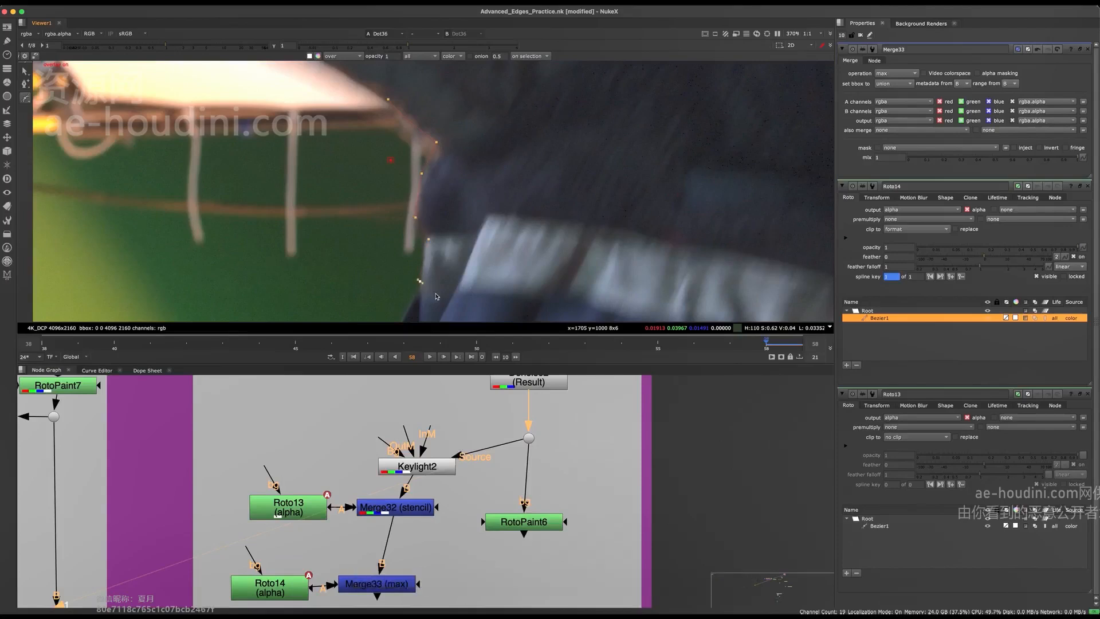
pyautogui.click(540, 271)
pyautogui.click(570, 161)
pyautogui.moveTo(564, 151); pyautogui.dragTo(573, 189, button='middle')
pyautogui.click(557, 103)
pyautogui.click(452, 110)
pyautogui.press('Return')
# View Merge33's output, set Roto14's clipping to no clip, and close the other node properties
pyautogui.moveTo(396, 512); pyautogui.dragTo(402, 422, button='middle')
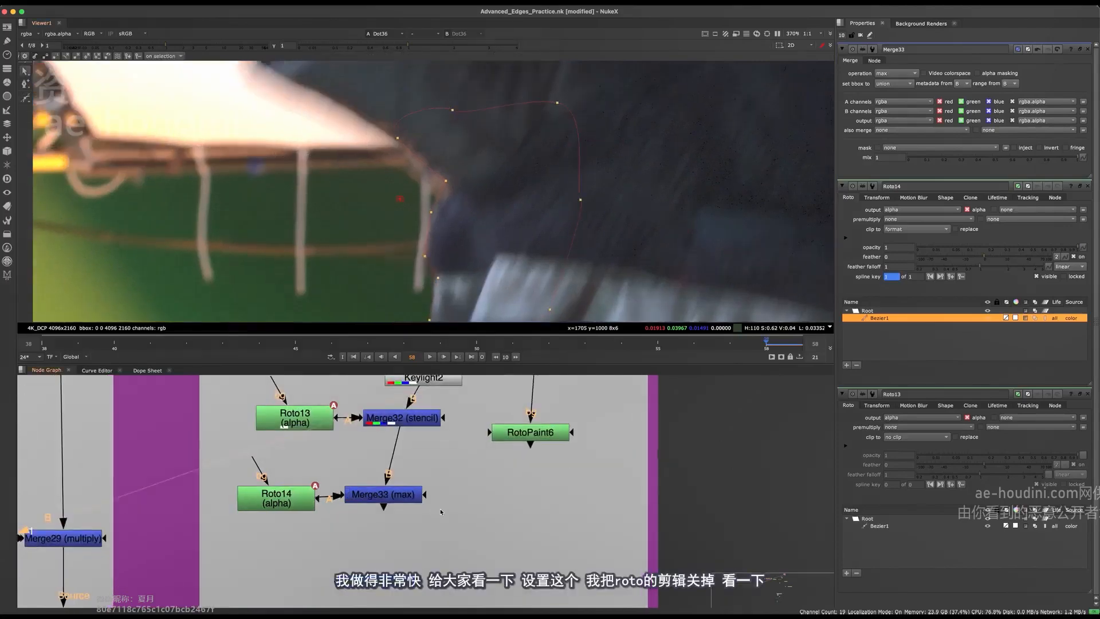
pyautogui.click(383, 495)
pyautogui.press('1')
pyautogui.doubleClick(278, 498)
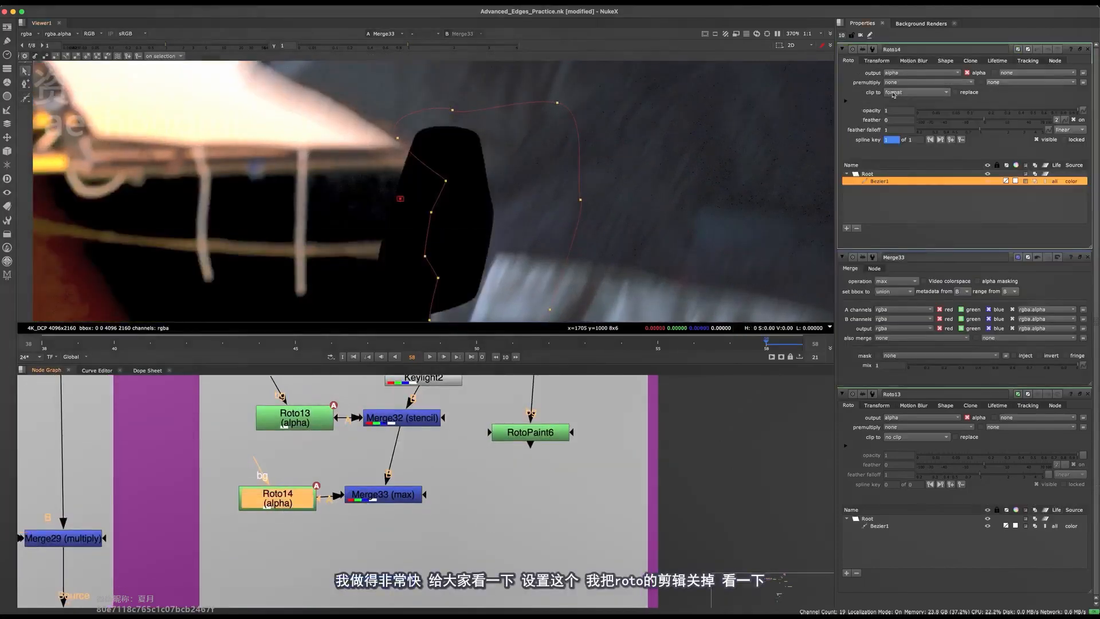
pyautogui.click(892, 92)
pyautogui.click(903, 74)
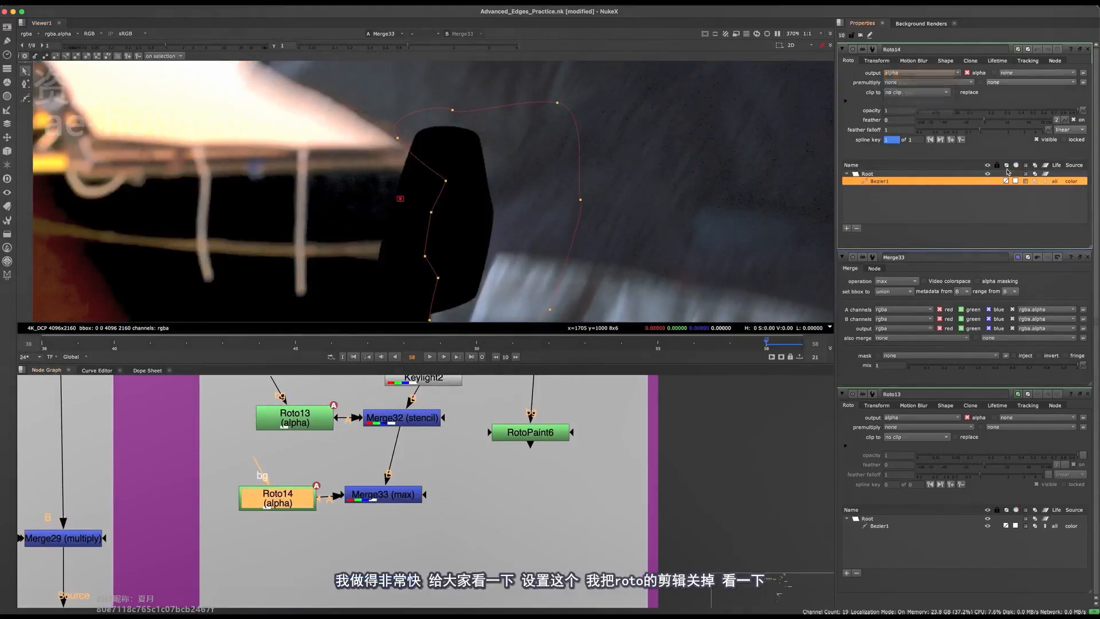
pyautogui.click(1086, 265)
pyautogui.click(1088, 257)
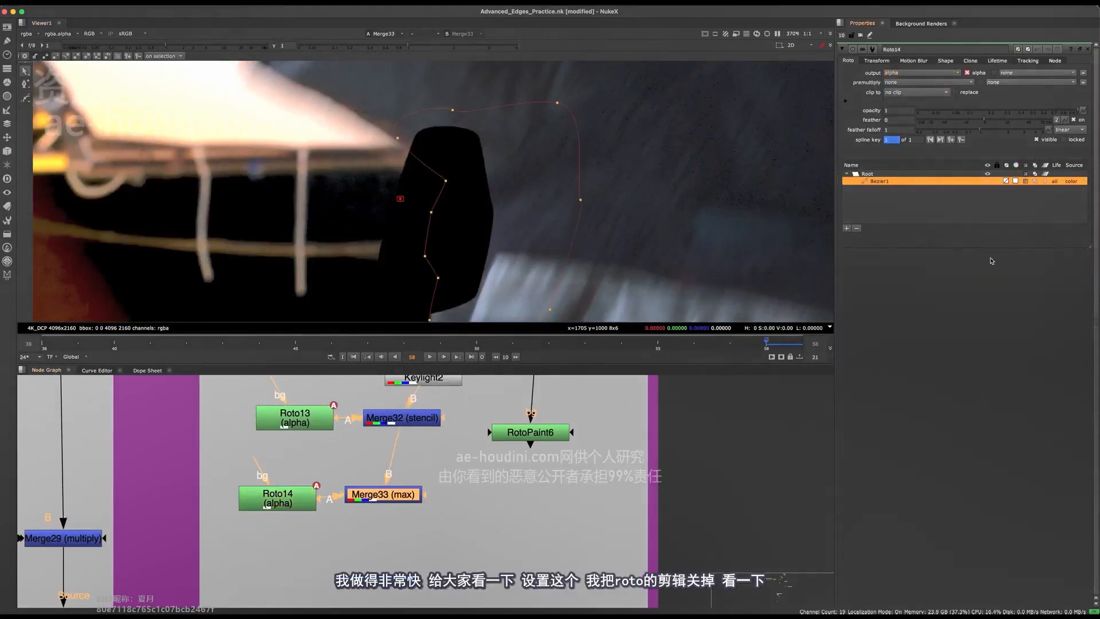
# Inspect Merge33's alpha with the overlay hidden to check the rebuilt sleeve edge
pyautogui.click(406, 475)
pyautogui.press('a')
pyautogui.moveTo(442, 174); pyautogui.dragTo(432, 185, button='middle')
pyautogui.scroll(-3, 411, 210)
pyautogui.press('o')
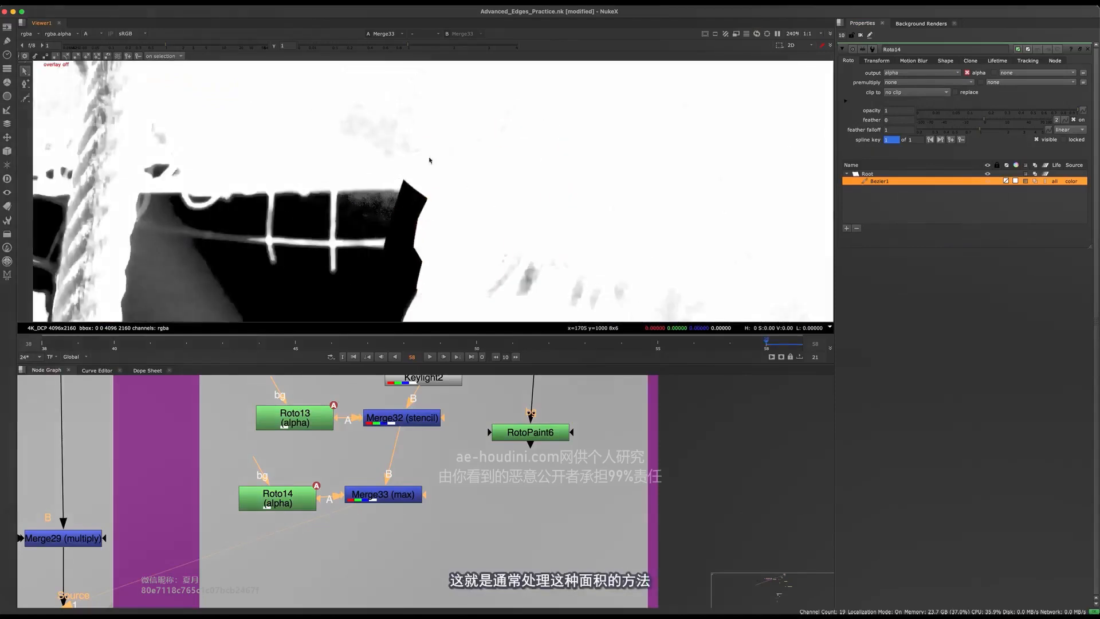
# Undo the accidental connection between Keylight2's InM input and Roto13, and view Keylight2's original alpha
pyautogui.moveTo(427, 487); pyautogui.dragTo(425, 524, button='middle')
pyautogui.moveTo(467, 429); pyautogui.dragTo(456, 487, button='middle')
pyautogui.press('super+z')
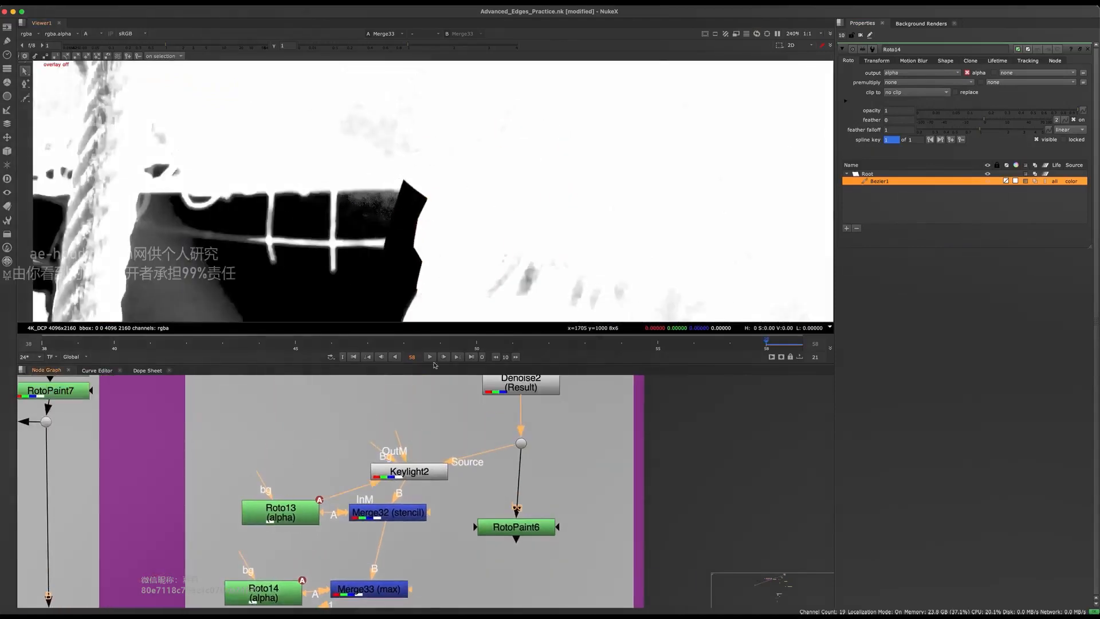
pyautogui.click(408, 469)
pyautogui.press('1')
pyautogui.click(421, 431)
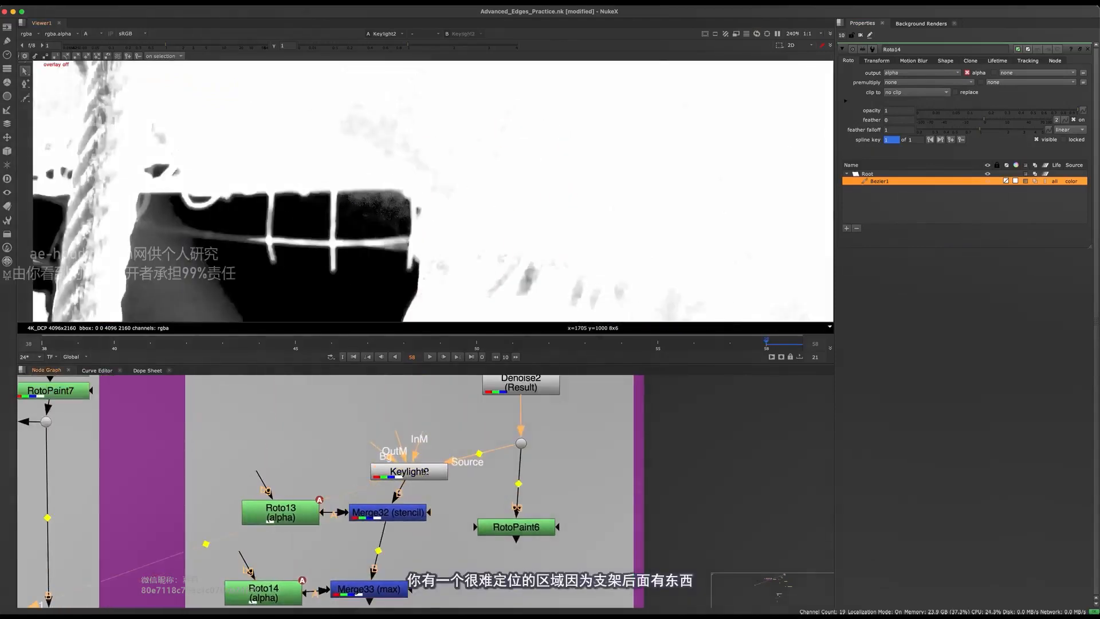
pyautogui.press('super+z')
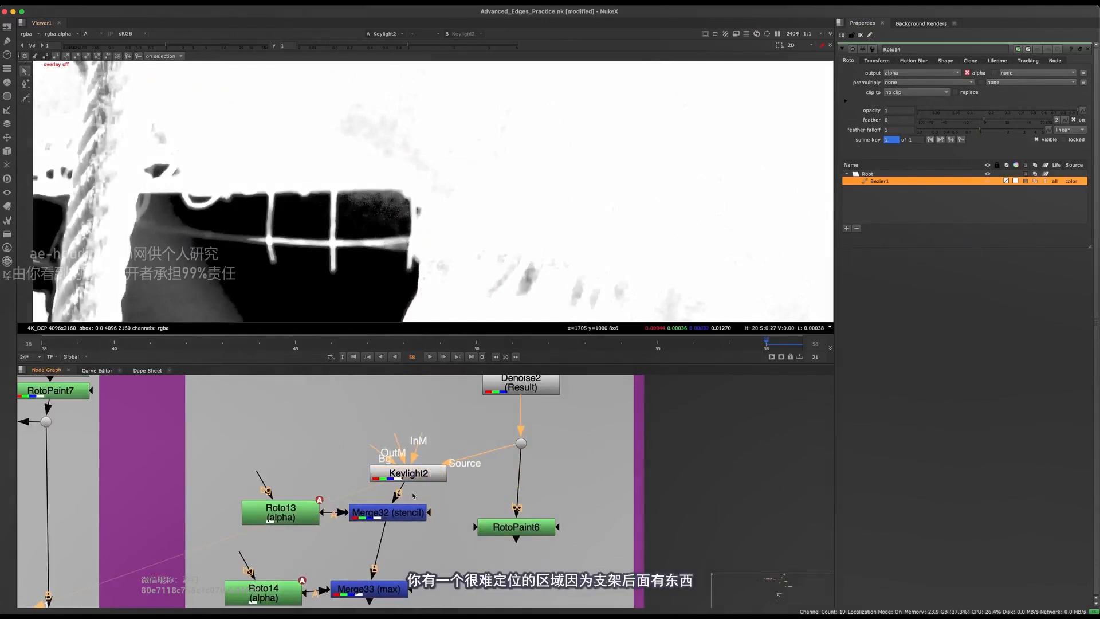
# View Merge32's alpha to examine the area cut out by the stencil
pyautogui.moveTo(421, 512); pyautogui.dragTo(445, 405, button='middle')
pyautogui.click(435, 407)
pyautogui.press('1')
pyautogui.click(423, 448)
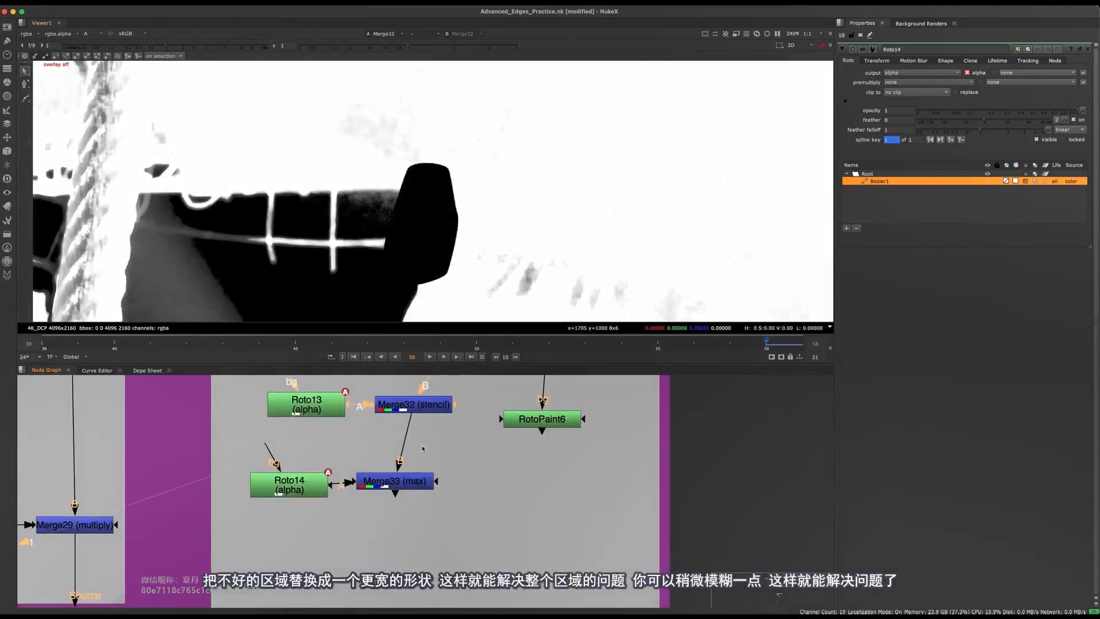
# View Merge33's alpha and insert a Blur of size 6.8 between Roto14 and Merge33
pyautogui.moveTo(421, 472); pyautogui.dragTo(421, 499, button='middle')
pyautogui.moveTo(422, 500); pyautogui.dragTo(432, 504)
pyautogui.press('1')
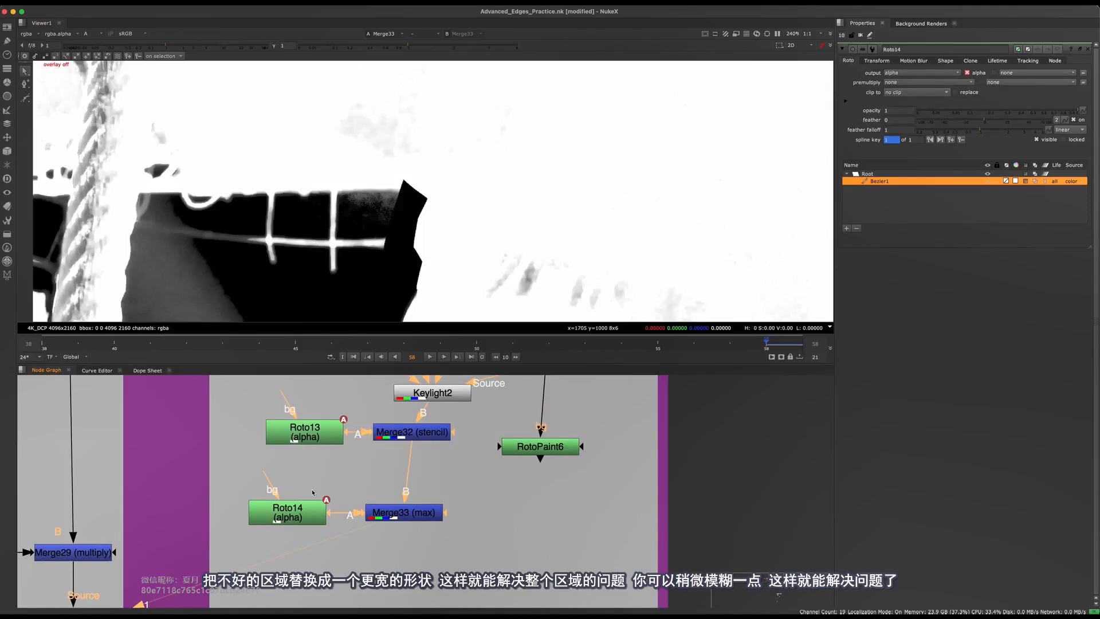
pyautogui.press('b')
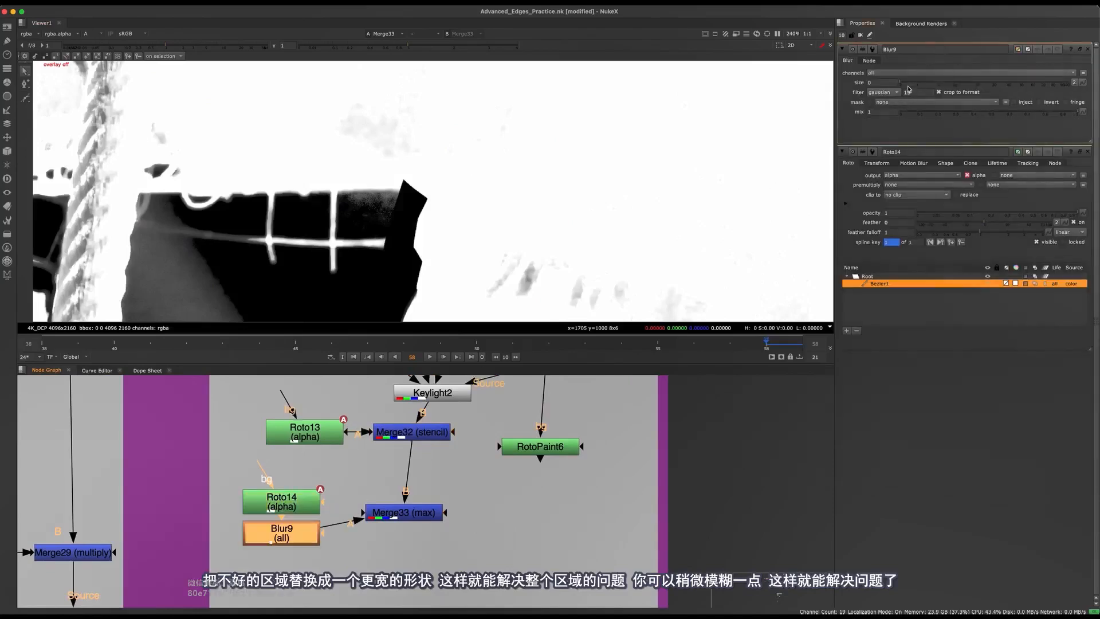
pyautogui.moveTo(908, 86); pyautogui.dragTo(944, 82)
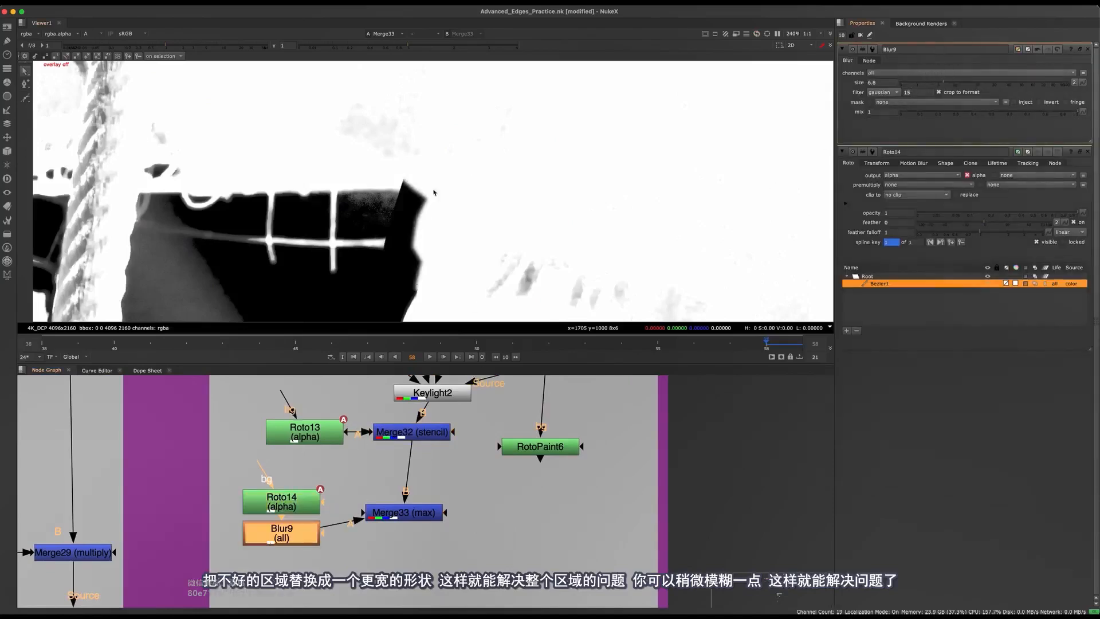
pyautogui.scroll(3, 412, 238)
# View the plate in colour from the dot above RotoPaint6, hide the overlay, and open RotoPaint6's properties
pyautogui.moveTo(417, 399); pyautogui.dragTo(422, 462, button='middle')
pyautogui.scroll(-5, 422, 462)
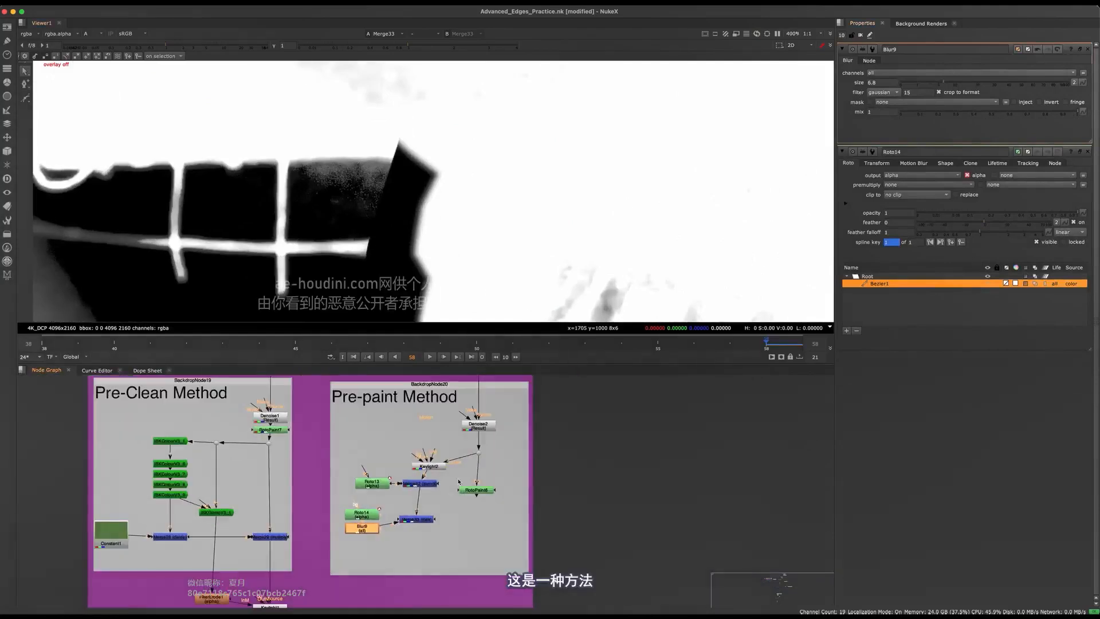
pyautogui.scroll(3, 439, 466)
pyautogui.moveTo(427, 457); pyautogui.dragTo(411, 456)
pyautogui.moveTo(412, 456); pyautogui.dragTo(350, 441, button='middle')
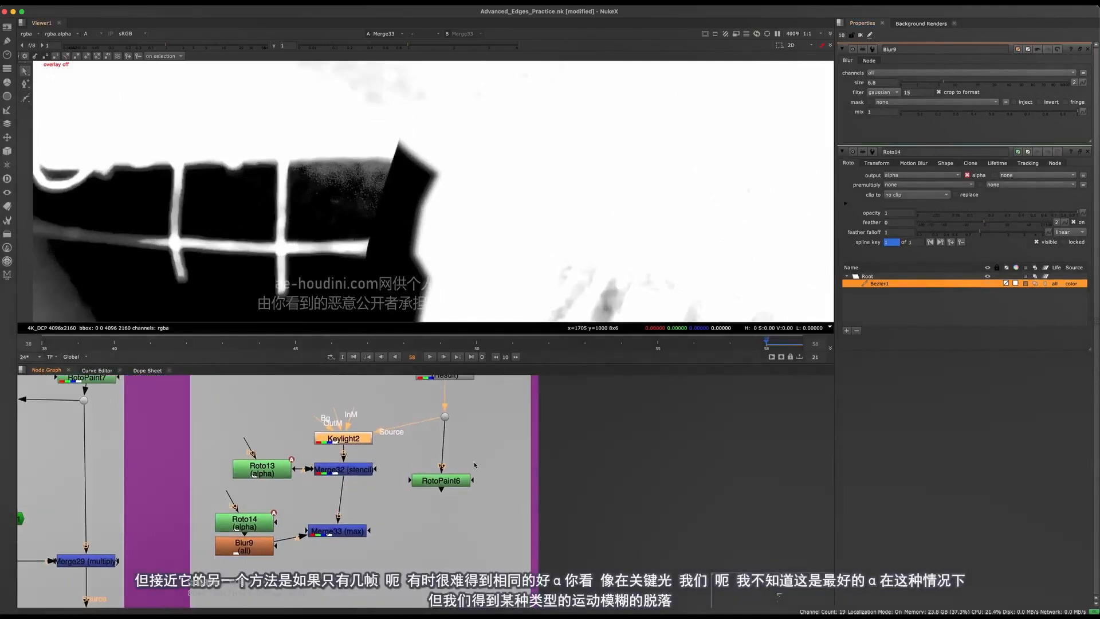
pyautogui.click(443, 416)
pyautogui.press('1')
pyautogui.press('a')
pyautogui.press('q')
pyautogui.doubleClick(454, 482)
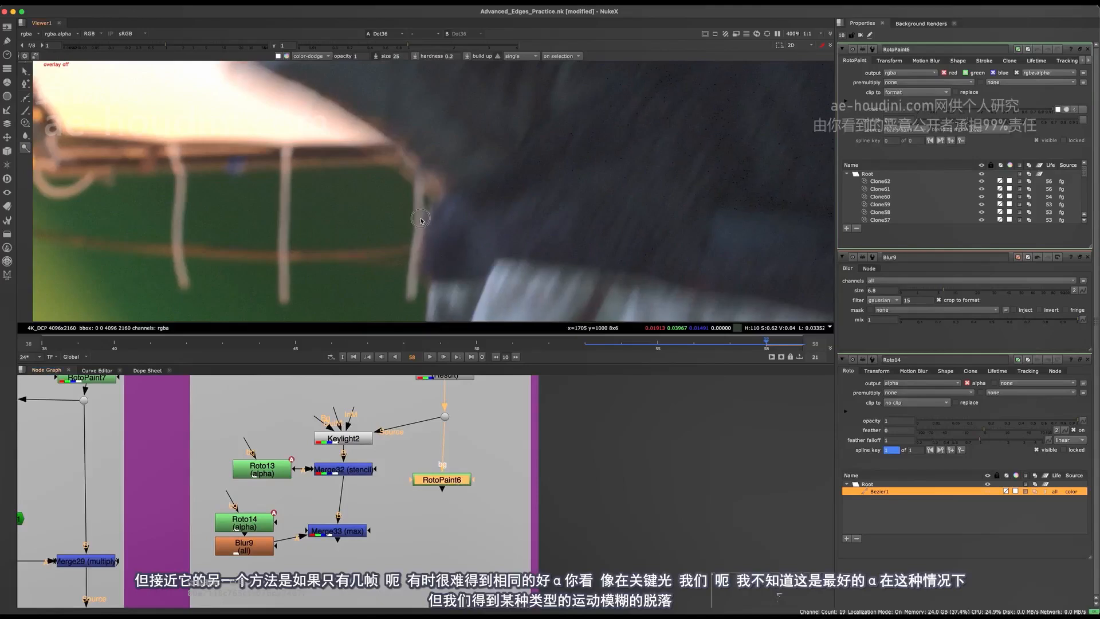
pyautogui.scroll(2, 420, 162)
pyautogui.moveTo(425, 165); pyautogui.dragTo(456, 184, button='middle')
# Open Keylight2's properties and examine its colour and alpha output closely along the motion-blurred sleeve edge
pyautogui.click(343, 440)
pyautogui.press('1')
pyautogui.press('a')
pyautogui.scroll(-2, 461, 170)
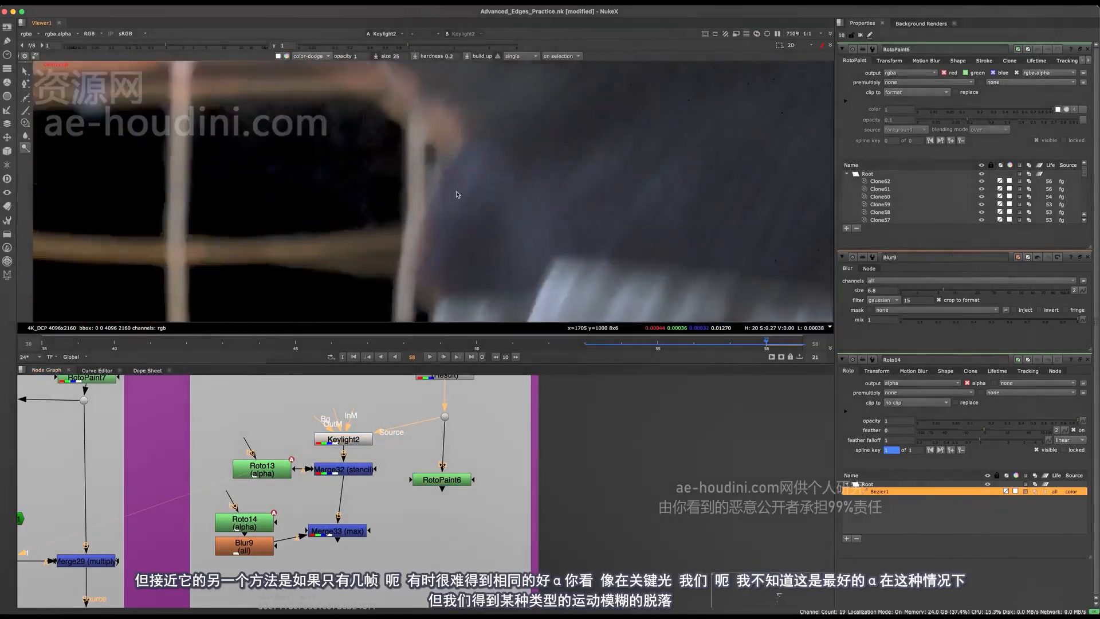
pyautogui.scroll(3, 435, 170)
pyautogui.scroll(-4, 437, 240)
pyautogui.press('a')
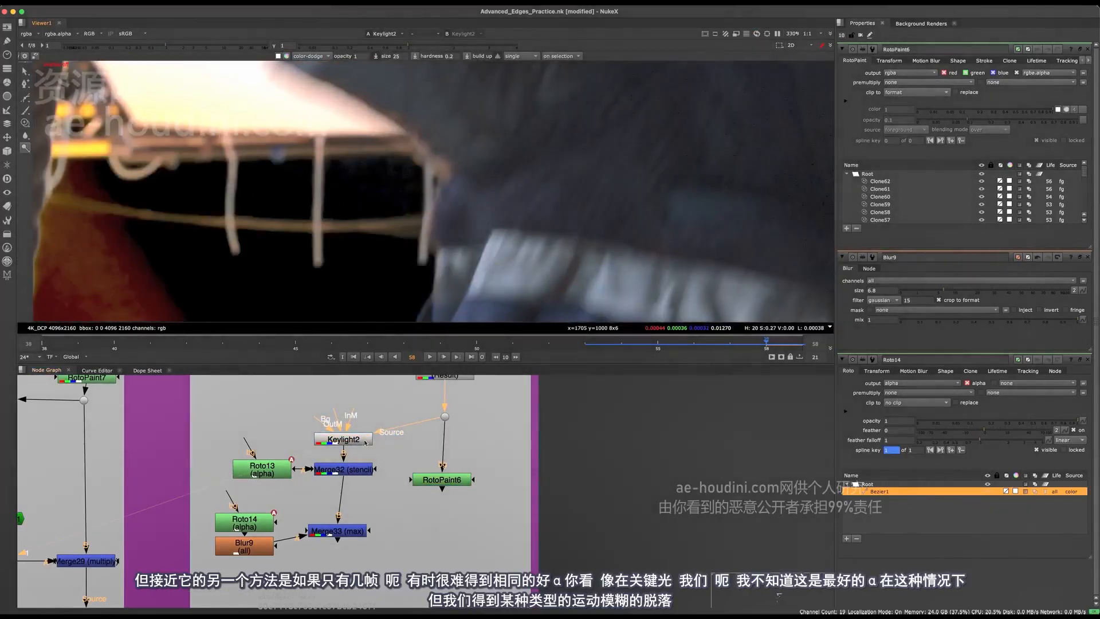
pyautogui.doubleClick(353, 440)
pyautogui.press('a')
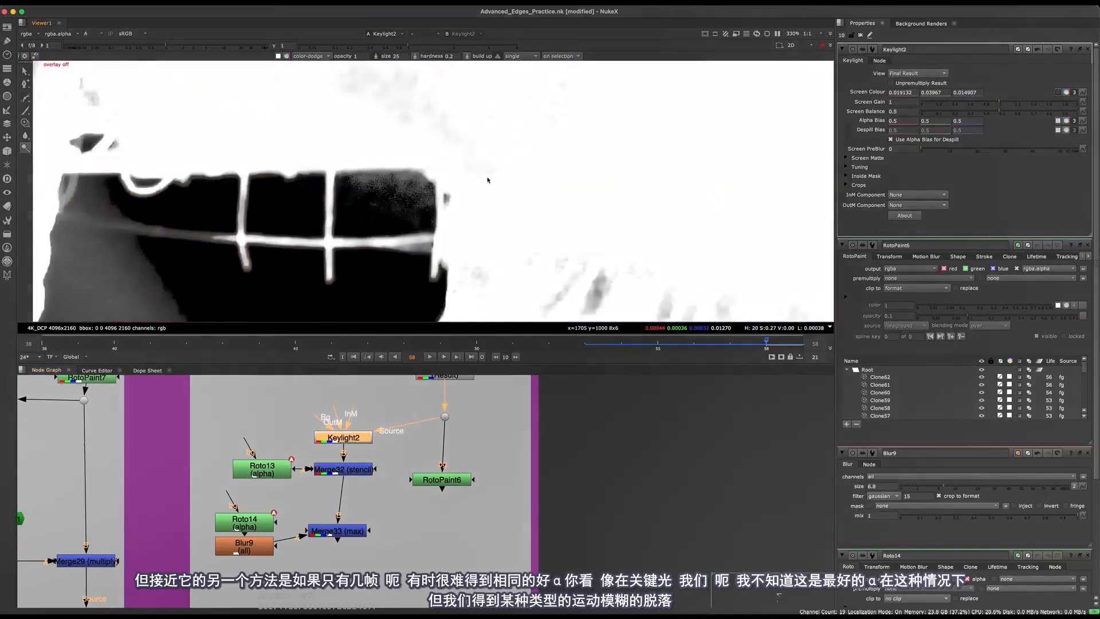
pyautogui.moveTo(449, 257); pyautogui.dragTo(481, 131, button='middle')
pyautogui.scroll(1, 481, 131)
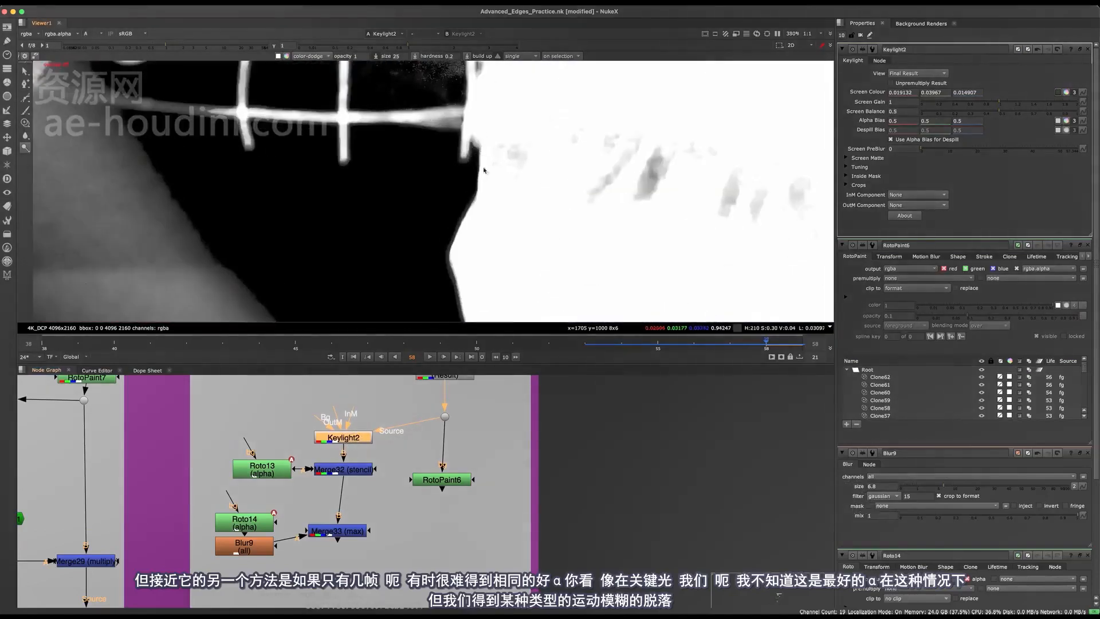
pyautogui.moveTo(484, 170); pyautogui.dragTo(480, 292, button='middle')
# Move Blur9 slightly lower below Roto14, and compare the alphas of Merge33 and Keylight2
pyautogui.moveTo(367, 504); pyautogui.dragTo(413, 484, button='middle')
pyautogui.click(380, 511)
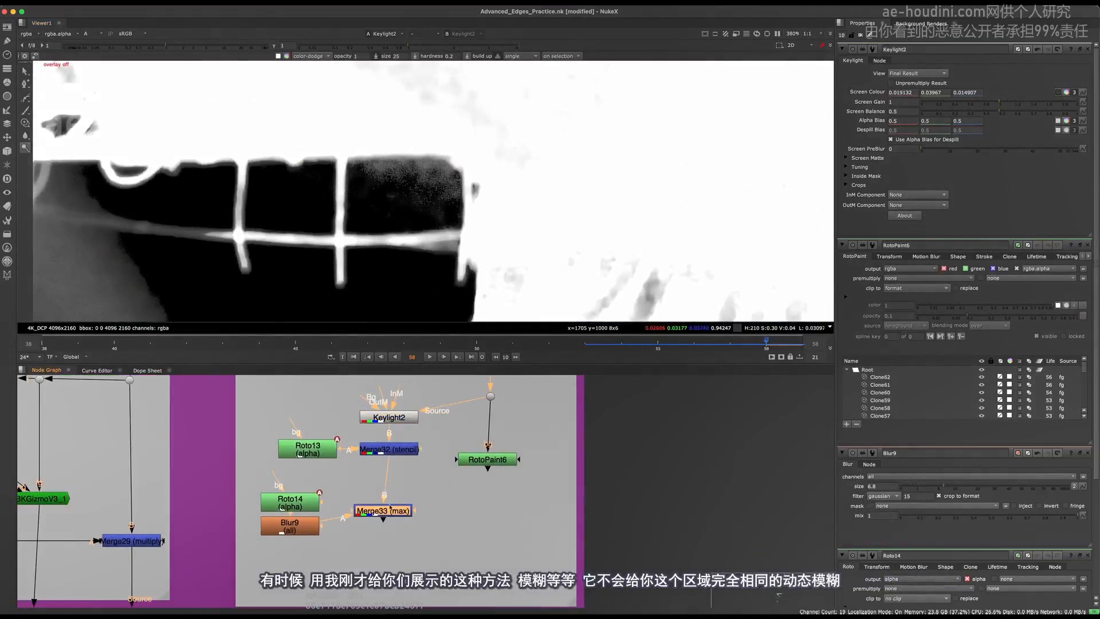
pyautogui.press('1')
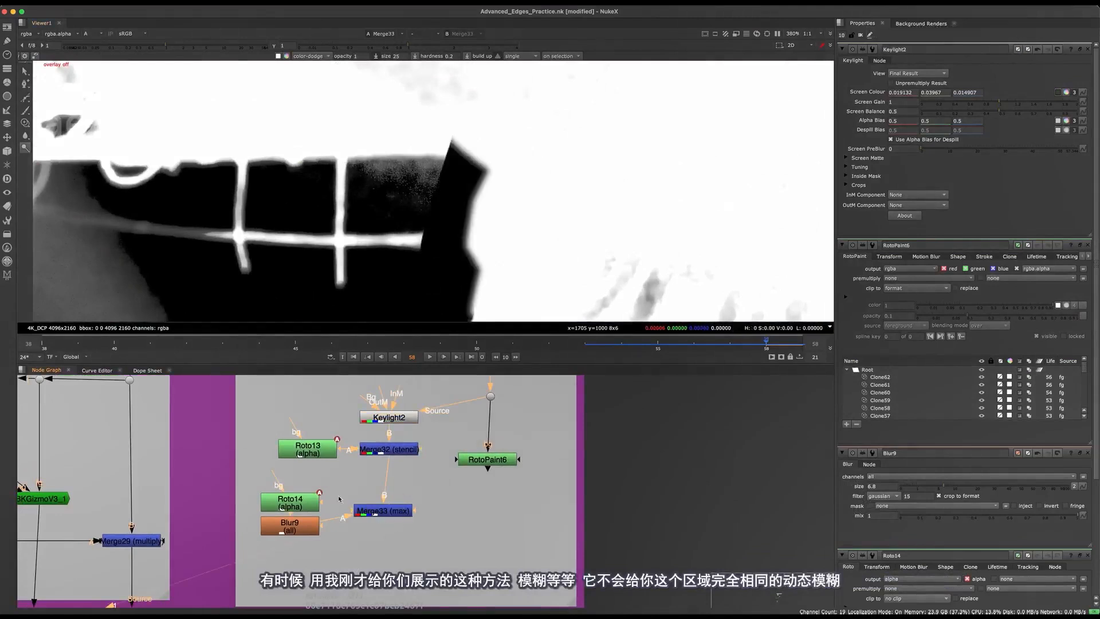
pyautogui.moveTo(293, 525); pyautogui.dragTo(299, 534)
pyautogui.click(385, 510)
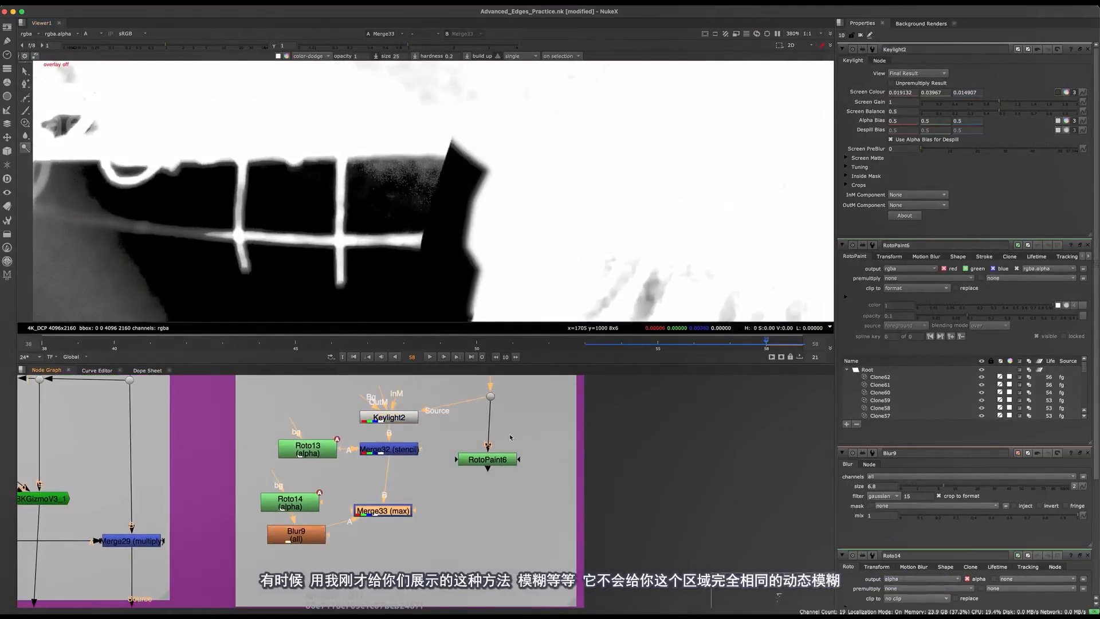
pyautogui.click(395, 417)
pyautogui.press('1')
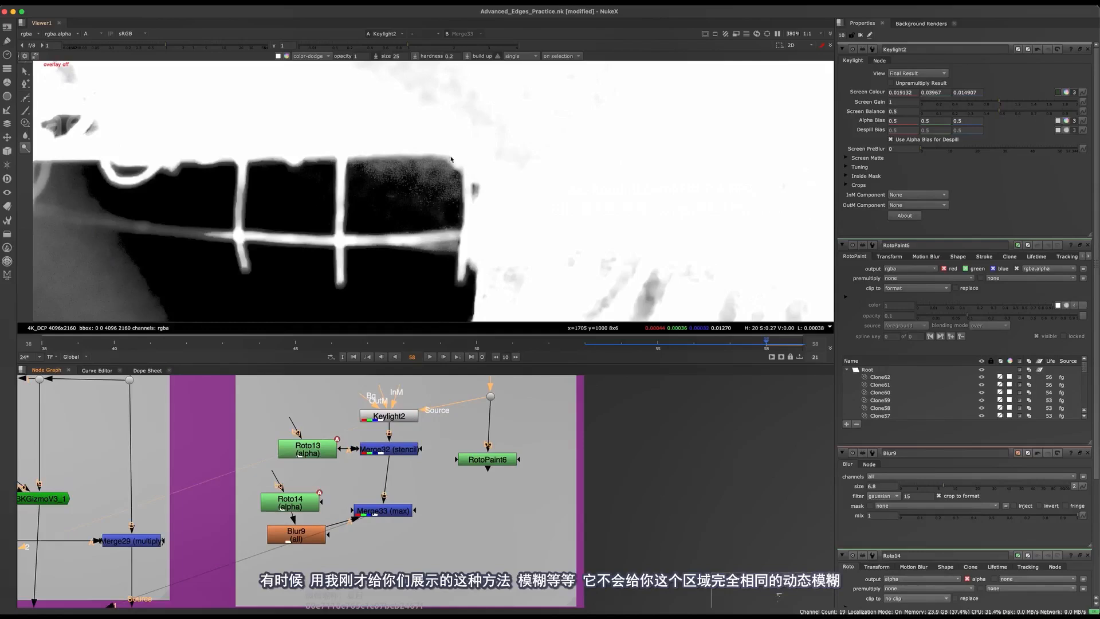
# Inspect Keylight2's colour, and check Merge33 in both colour and alpha at the sleeve edge
pyautogui.press('a')
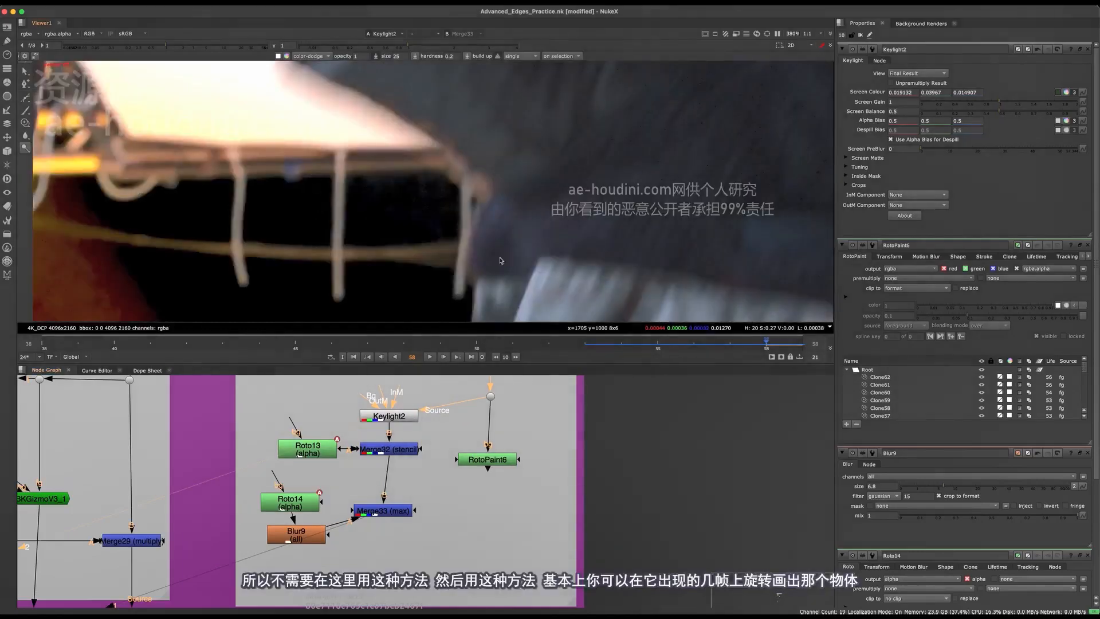
pyautogui.click(382, 510)
pyautogui.press('1')
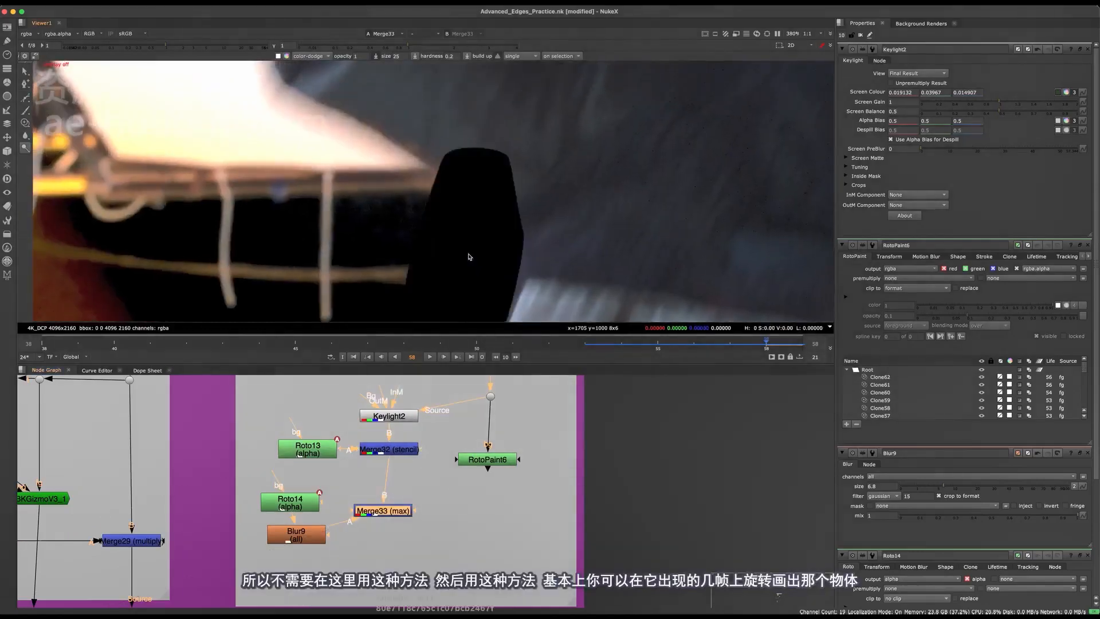
pyautogui.press('a')
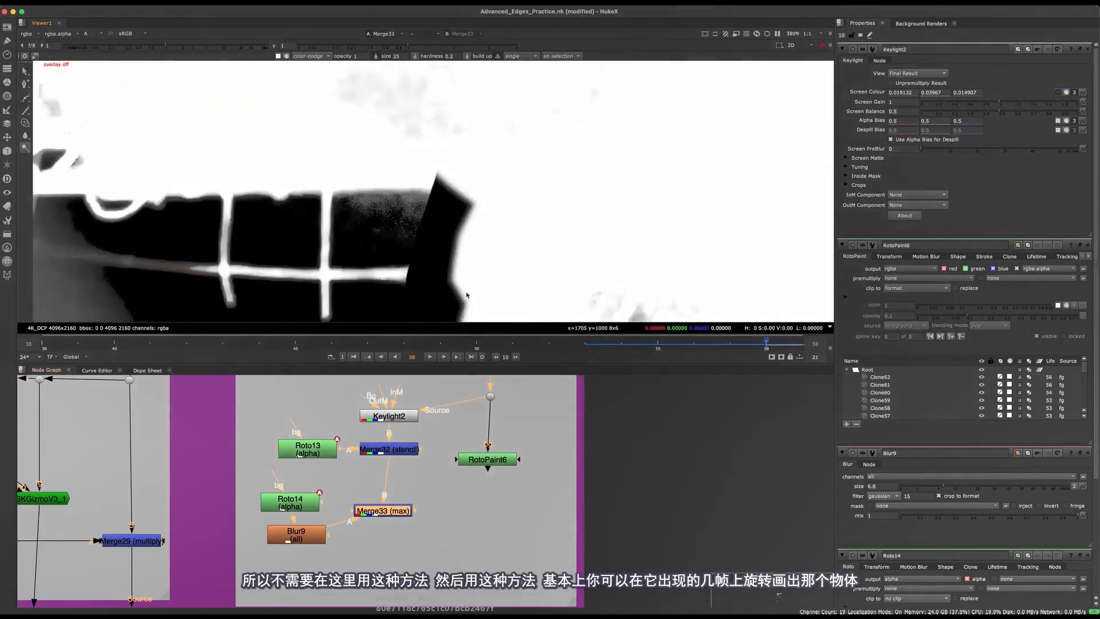
# View the dot above RotoPaint6 in colour, open RotoPaint6's properties, and close the other node properties
pyautogui.click(487, 459)
pyautogui.click(490, 395)
pyautogui.press('1')
pyautogui.press('a')
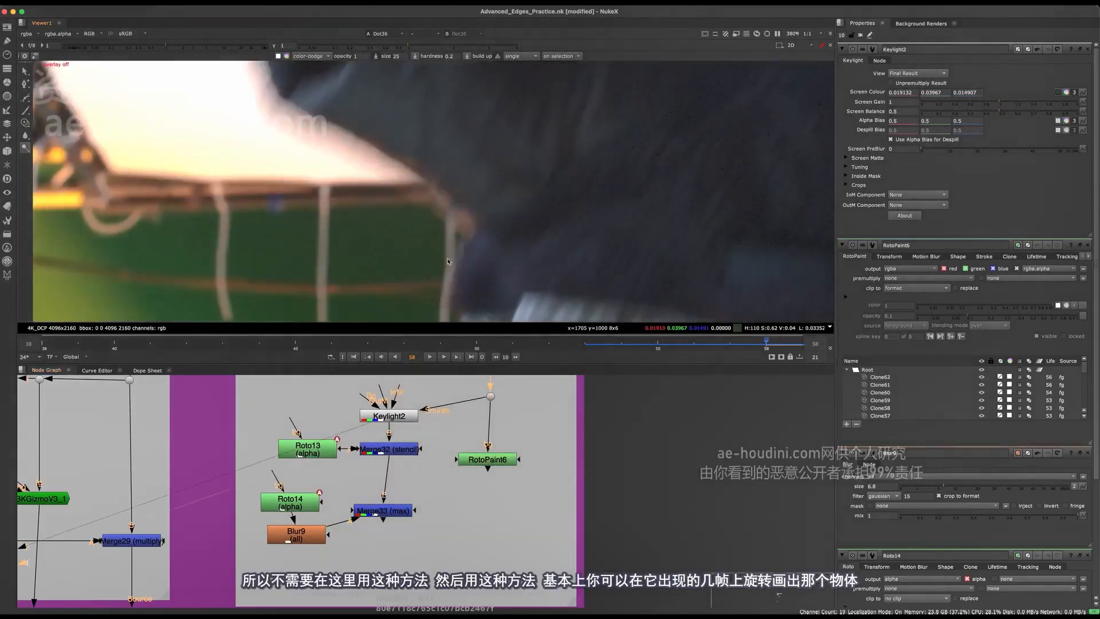
pyautogui.doubleClick(490, 459)
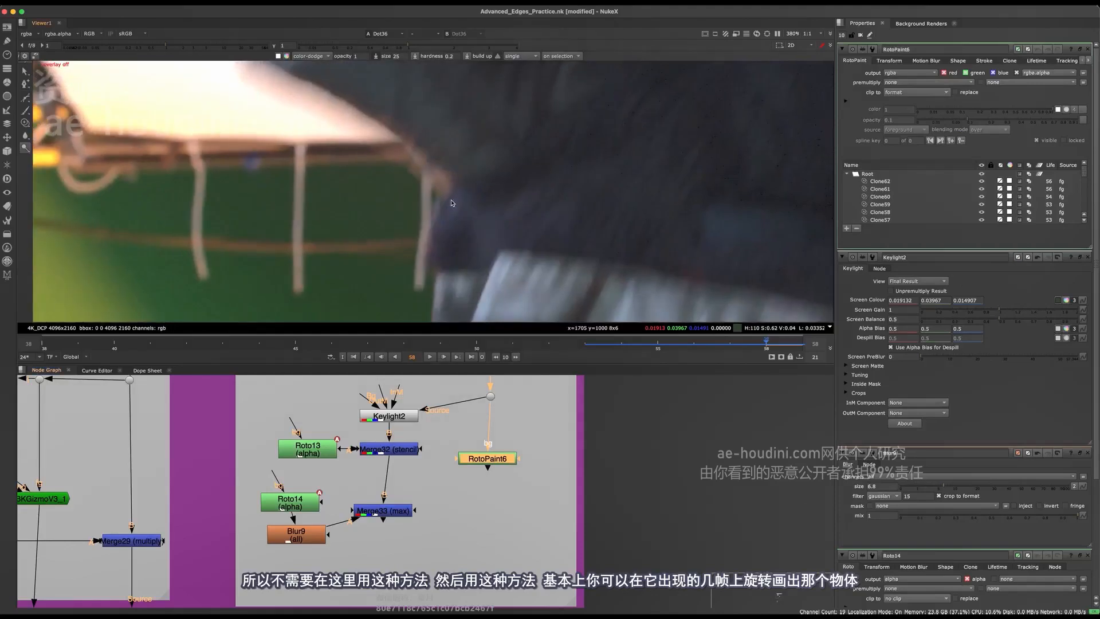
pyautogui.click(1087, 257)
pyautogui.click(1087, 256)
pyautogui.click(1087, 257)
# Check the sleeve on frames 57 and 58, and compare RotoPaint6's painted result with the unpainted plate
pyautogui.press('Left')
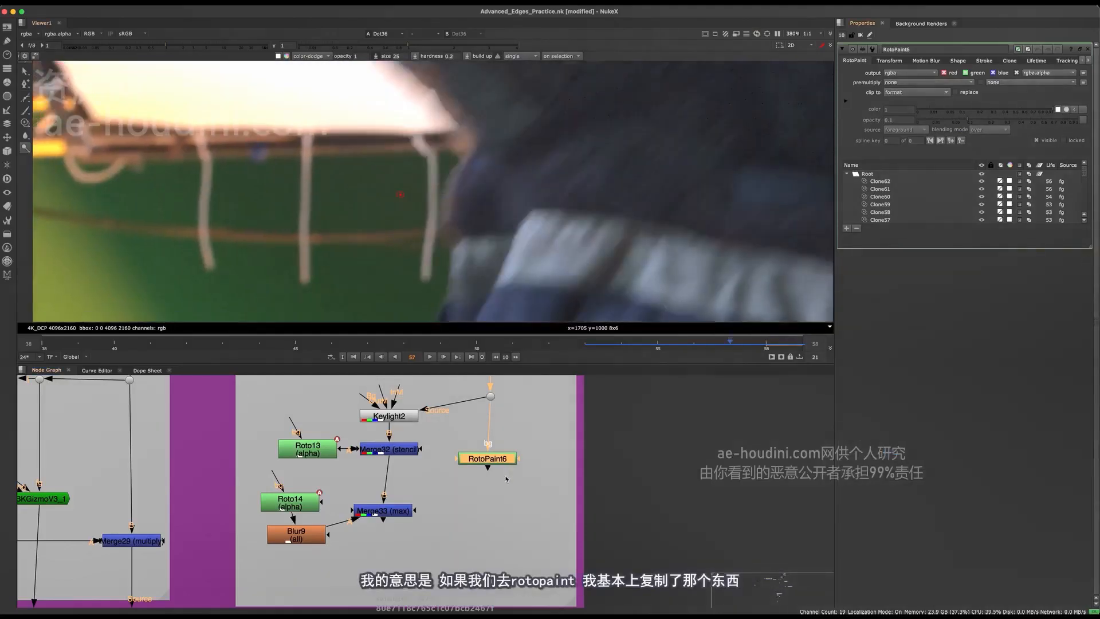
pyautogui.press('Right')
pyautogui.click(457, 491)
pyautogui.click(487, 459)
pyautogui.press('1')
pyautogui.click(509, 426)
pyautogui.moveTo(511, 421); pyautogui.dragTo(472, 474, button='middle')
pyautogui.moveTo(480, 491); pyautogui.dragTo(401, 421)
pyautogui.press('2')
pyautogui.press('1')
pyautogui.press('2')
pyautogui.press('1')
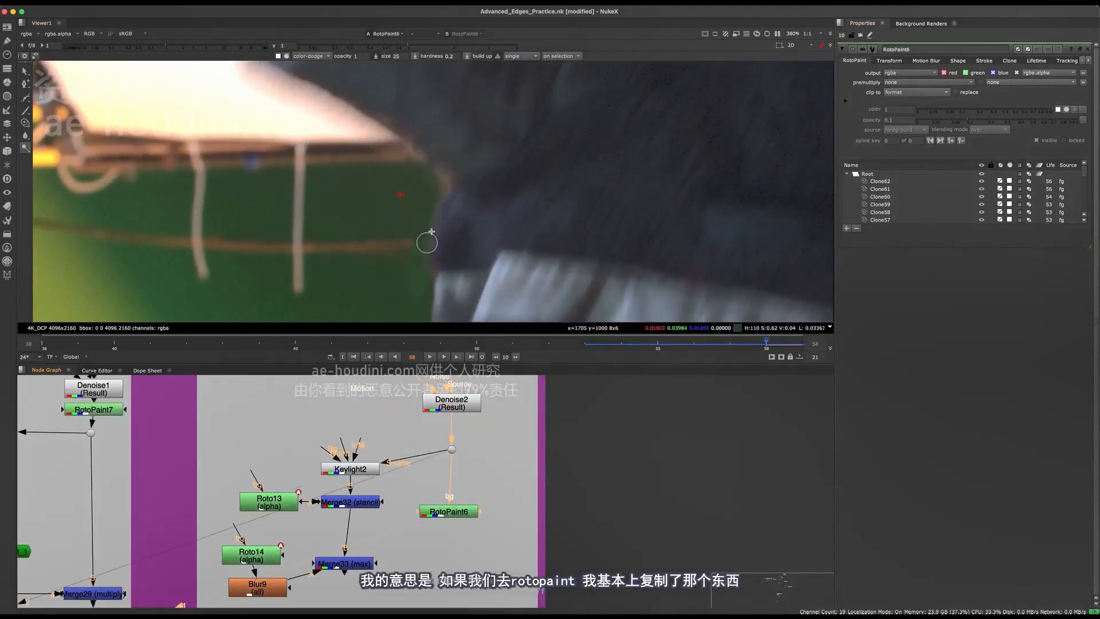
# Clone-paint faint strokes over the sleeve edge on frame 58 at 0.05 opacity, and undo the last stroke
pyautogui.click(24, 122)
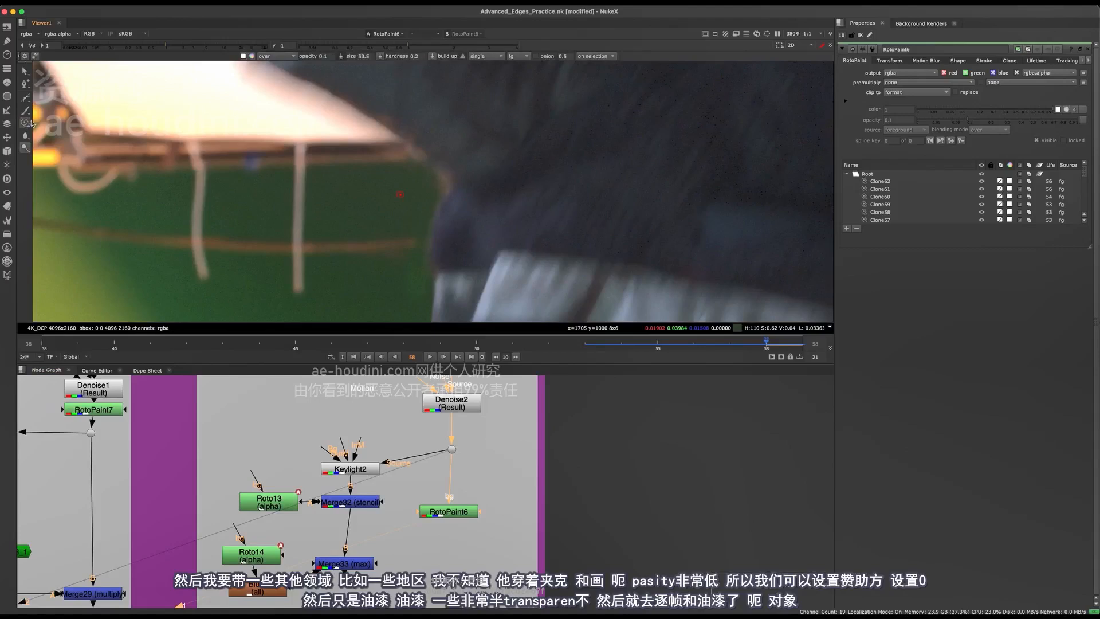
pyautogui.scroll(3, 401, 183)
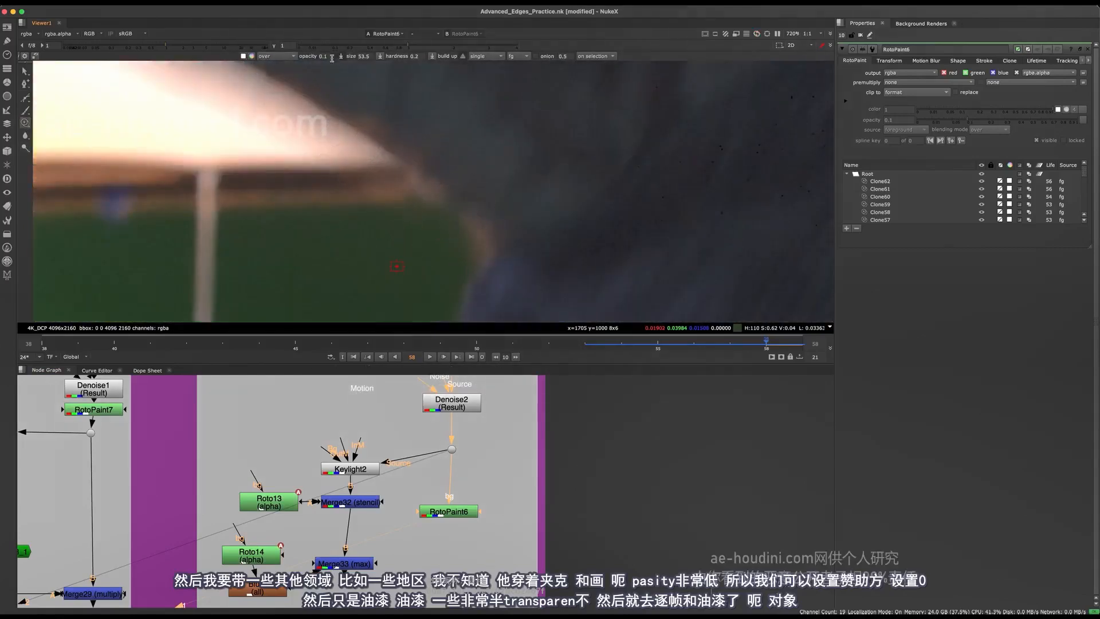
pyautogui.moveTo(438, 217)
pyautogui.mouseDown()
pyautogui.moveTo(462, 249)
pyautogui.moveTo(456, 236)
pyautogui.mouseUp()
pyautogui.press('super+z')
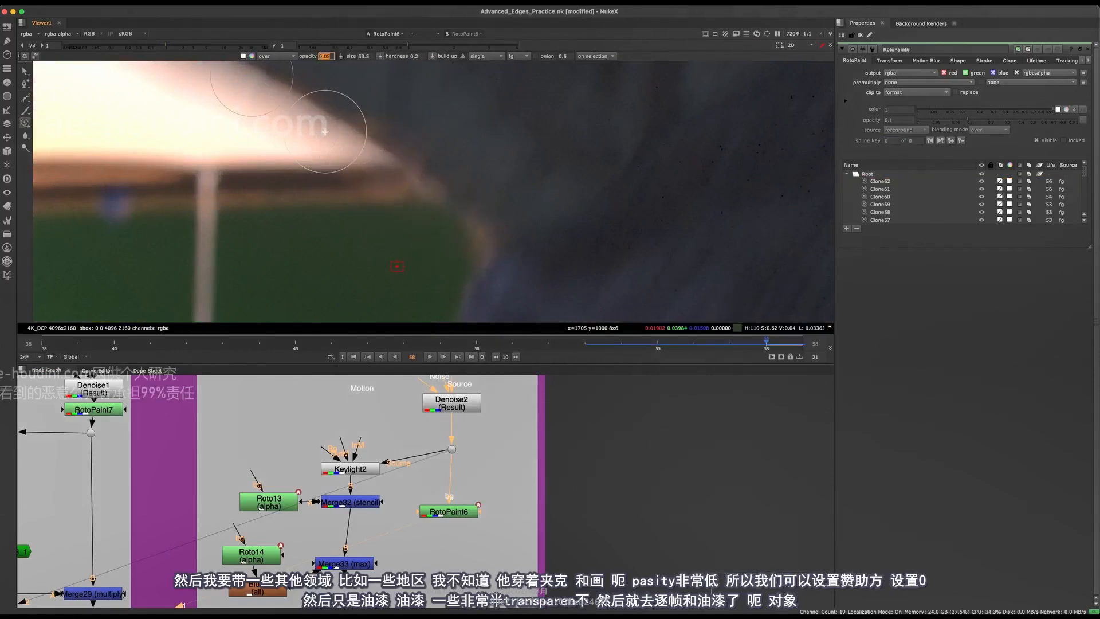
pyautogui.moveTo(325, 132)
pyautogui.mouseDown()
pyautogui.moveTo(491, 265)
pyautogui.moveTo(412, 184)
pyautogui.moveTo(449, 226)
pyautogui.moveTo(427, 210)
pyautogui.moveTo(422, 221)
pyautogui.moveTo(437, 213)
pyautogui.moveTo(422, 206)
pyautogui.moveTo(437, 234)
pyautogui.moveTo(407, 209)
pyautogui.moveTo(476, 251)
pyautogui.mouseUp()
pyautogui.scroll(-6, 463, 189)
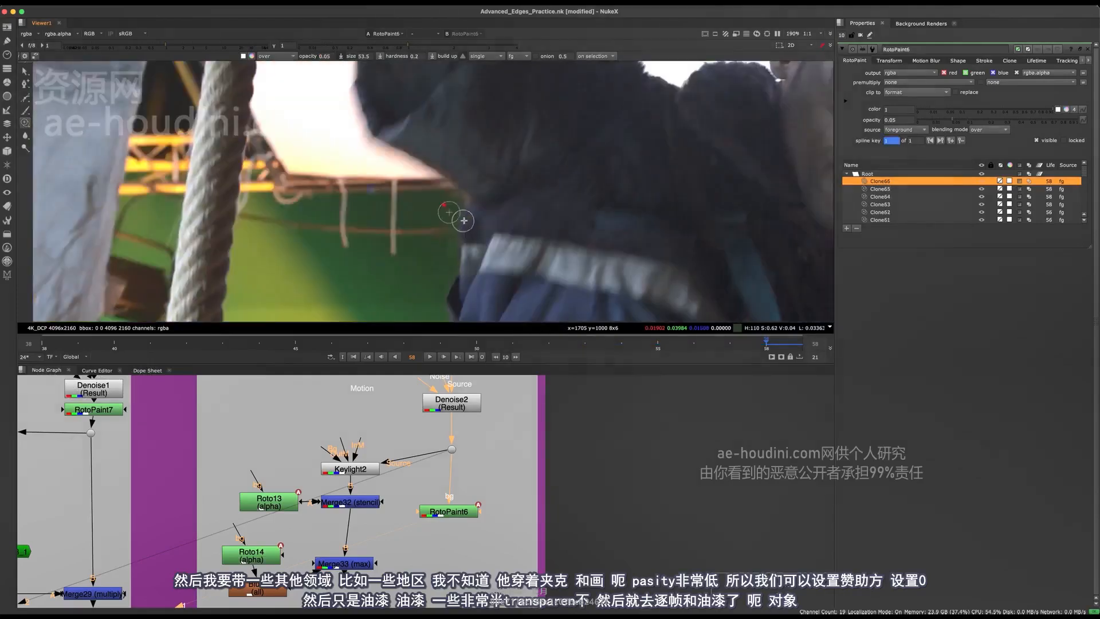
pyautogui.press('super+z')
pyautogui.scroll(6, 471, 206)
pyautogui.scroll(-4, 530, 140)
# Step through the neighbouring frames up to 59, toggling RotoPaint6 off and on to review the frame-by-frame paint-out
pyautogui.press('Left')
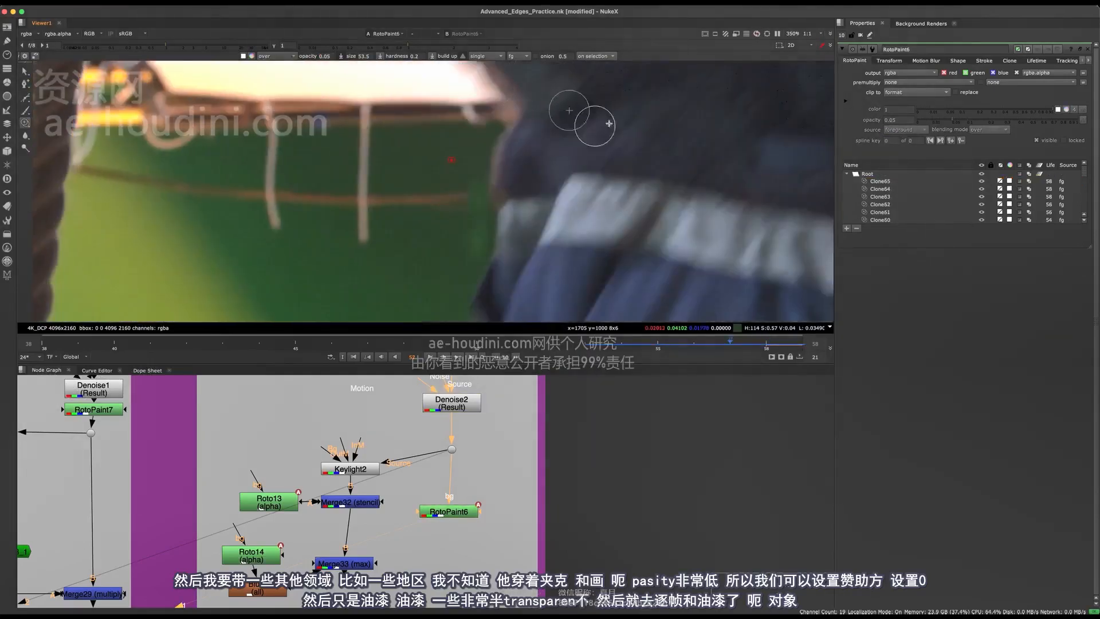
pyautogui.moveTo(607, 144); pyautogui.dragTo(592, 192, button='middle')
pyautogui.press('Right')
pyautogui.press('Left')
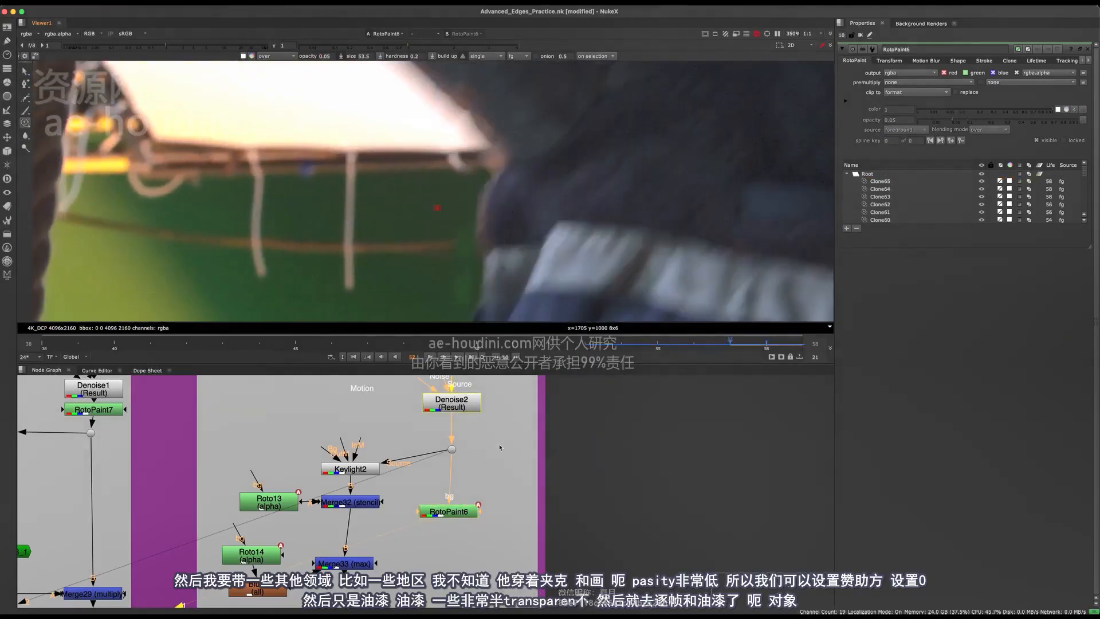
pyautogui.click(449, 511)
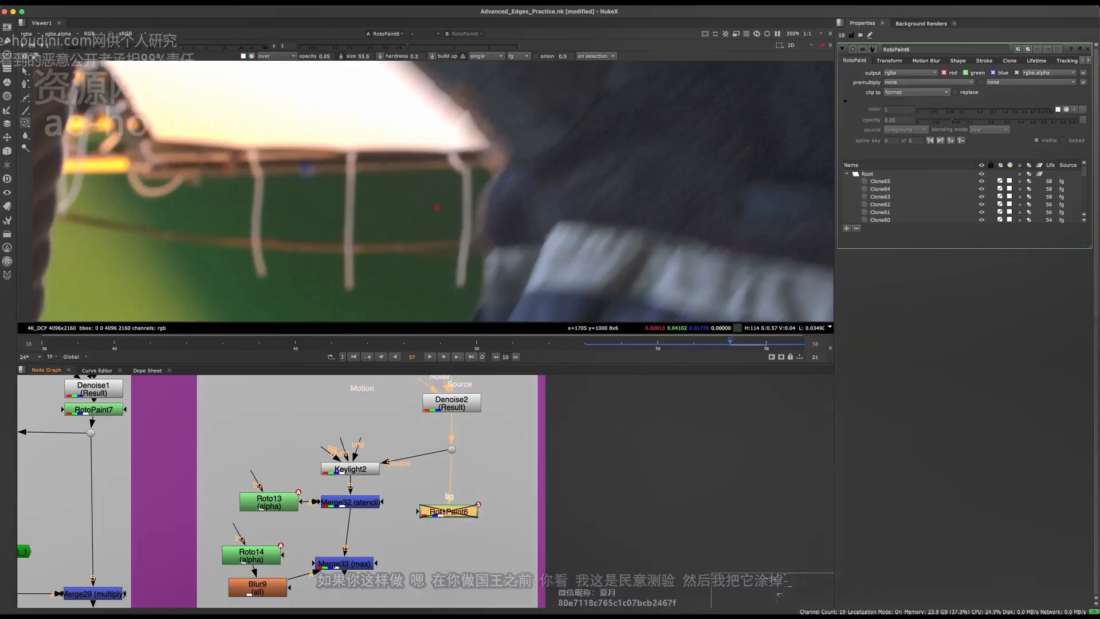
pyautogui.moveTo(451, 499); pyautogui.dragTo(451, 470, button='middle')
pyautogui.press('Left')
pyautogui.press('Left')
pyautogui.press('Right')
pyautogui.press('Right')
pyautogui.press('Right')
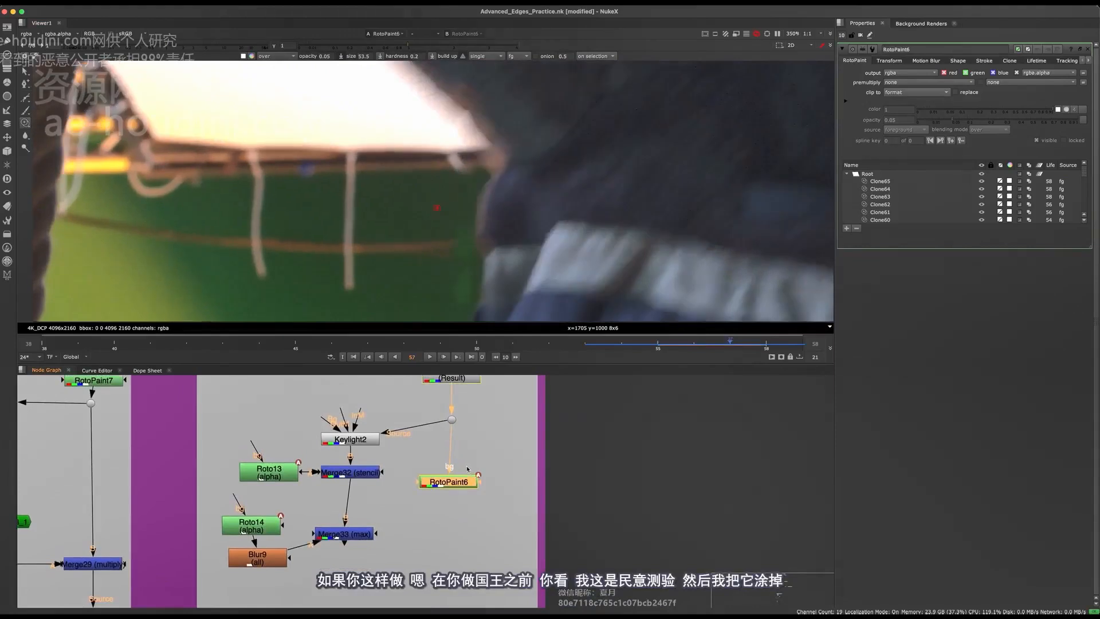
pyautogui.press('Right')
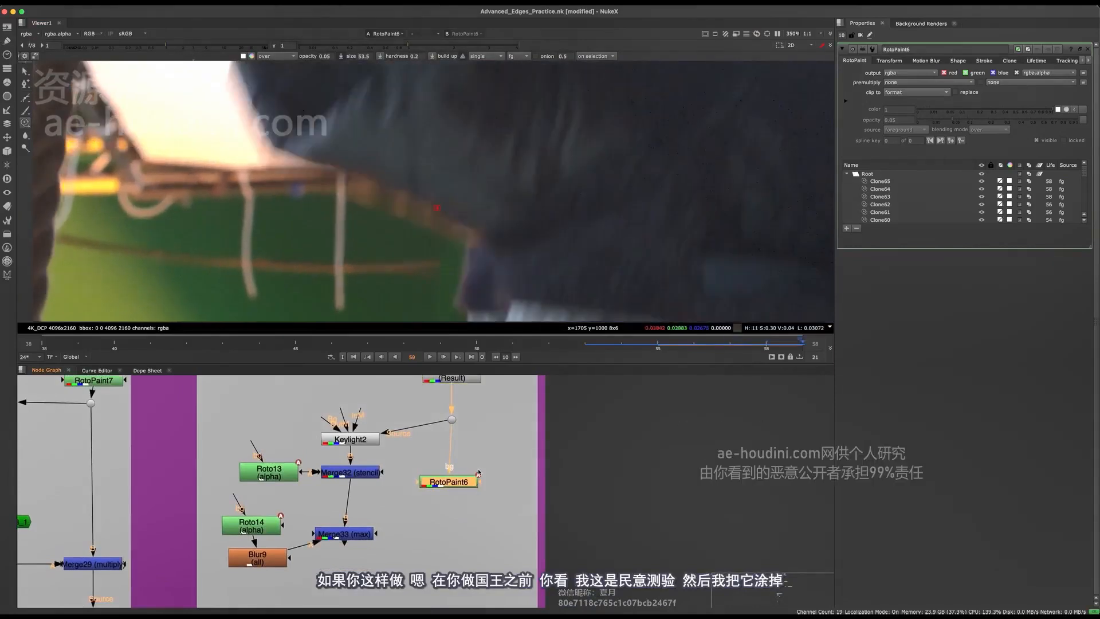
# Compare the sleeve edge on frame 59 with RotoPaint6 disabled and enabled, at close range
pyautogui.moveTo(477, 494); pyautogui.dragTo(465, 445, button='middle')
pyautogui.press('d')
pyautogui.scroll(3, 458, 209)
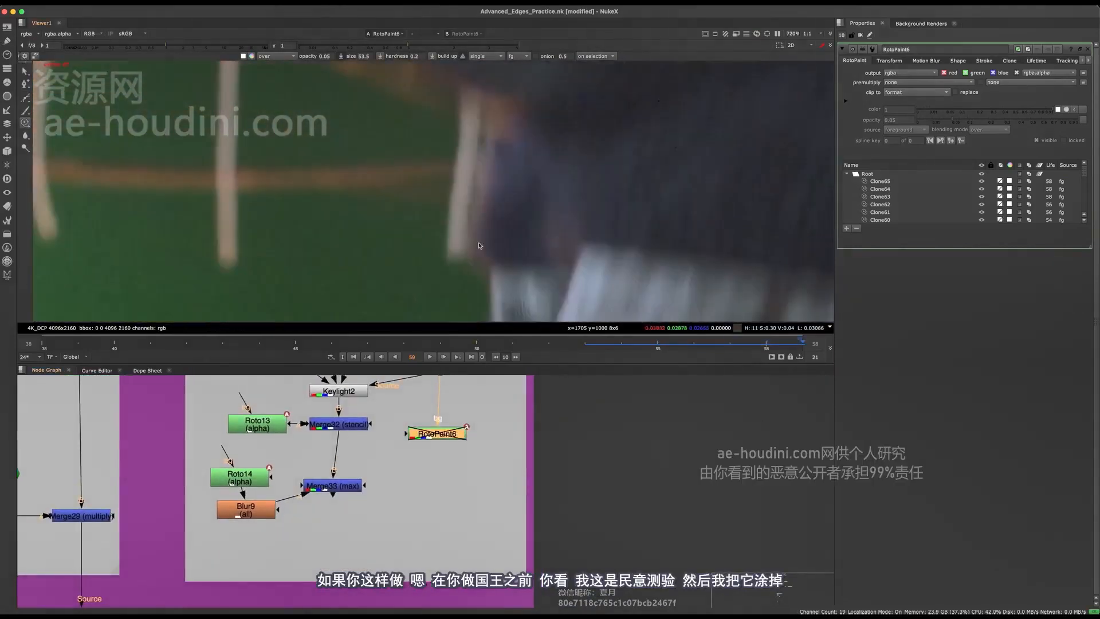
pyautogui.scroll(-3, 458, 209)
pyautogui.press('d')
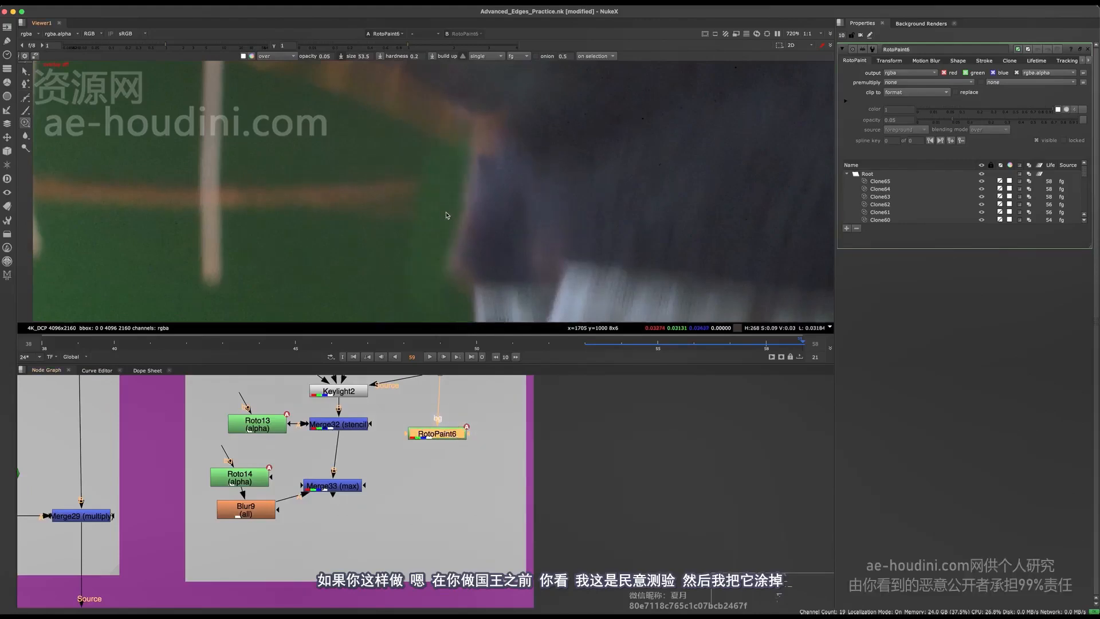
pyautogui.scroll(2, 443, 202)
pyautogui.press('d')
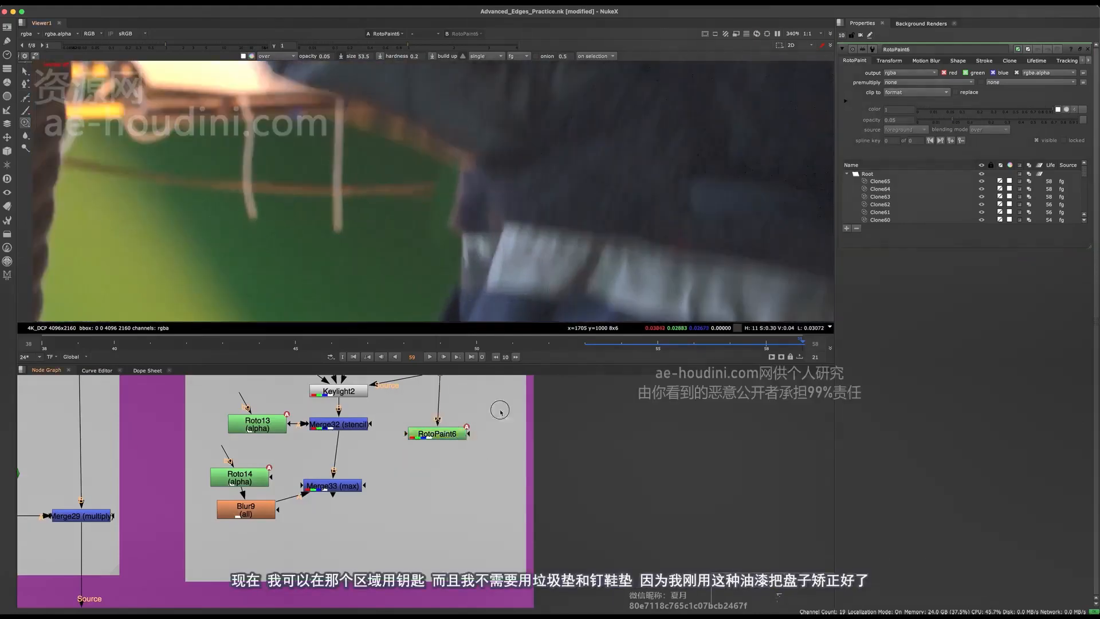
pyautogui.press('d')
# Move Merge33 lower in the node graph, further below Merge32
pyautogui.moveTo(419, 477); pyautogui.dragTo(421, 525, button='middle')
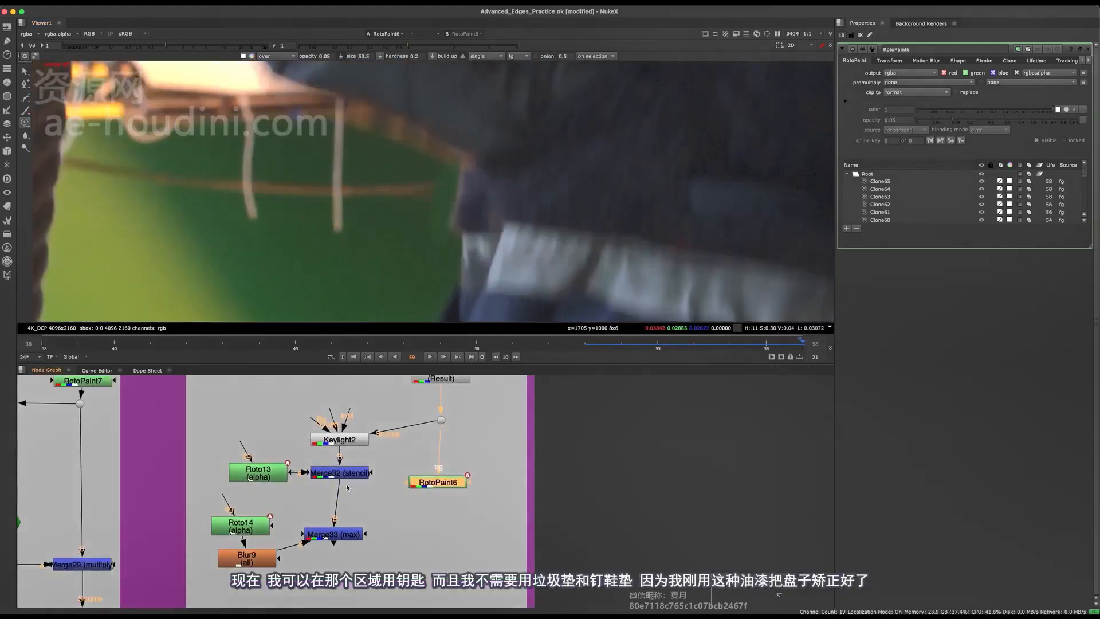
pyautogui.moveTo(346, 476)
pyautogui.mouseDown()
pyautogui.moveTo(325, 475)
pyautogui.moveTo(346, 475)
pyautogui.mouseUp()
pyautogui.moveTo(350, 534); pyautogui.dragTo(367, 557)
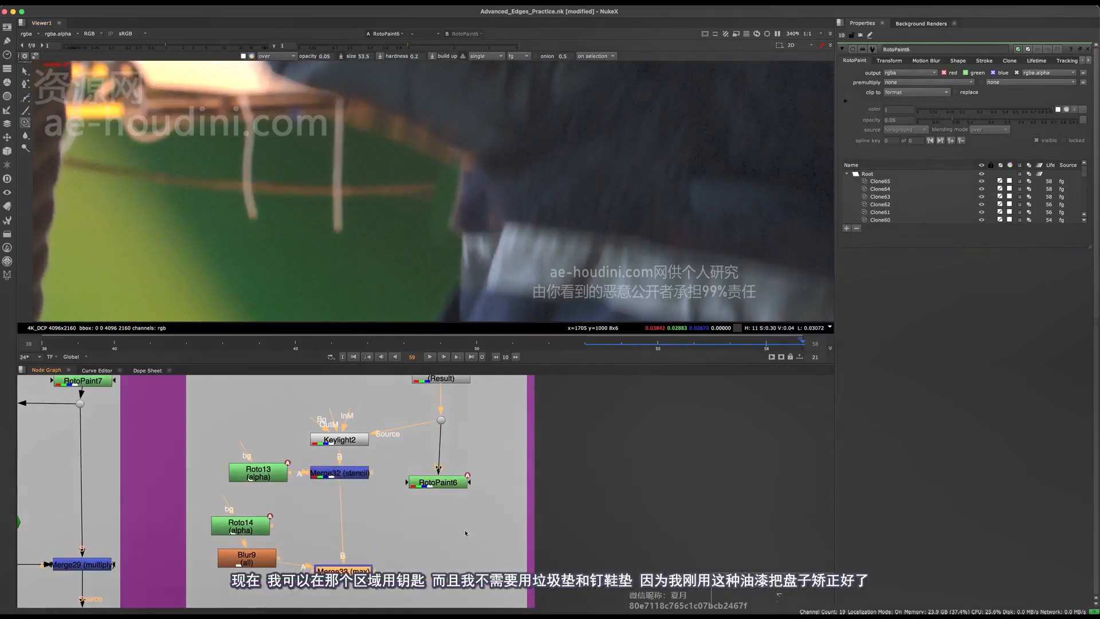
# Toggle RotoPaint6 off and on repeatedly at frame 58 to examine the painted-out sleeve edge and its motion blur up close
pyautogui.click(455, 482)
pyautogui.click(496, 484)
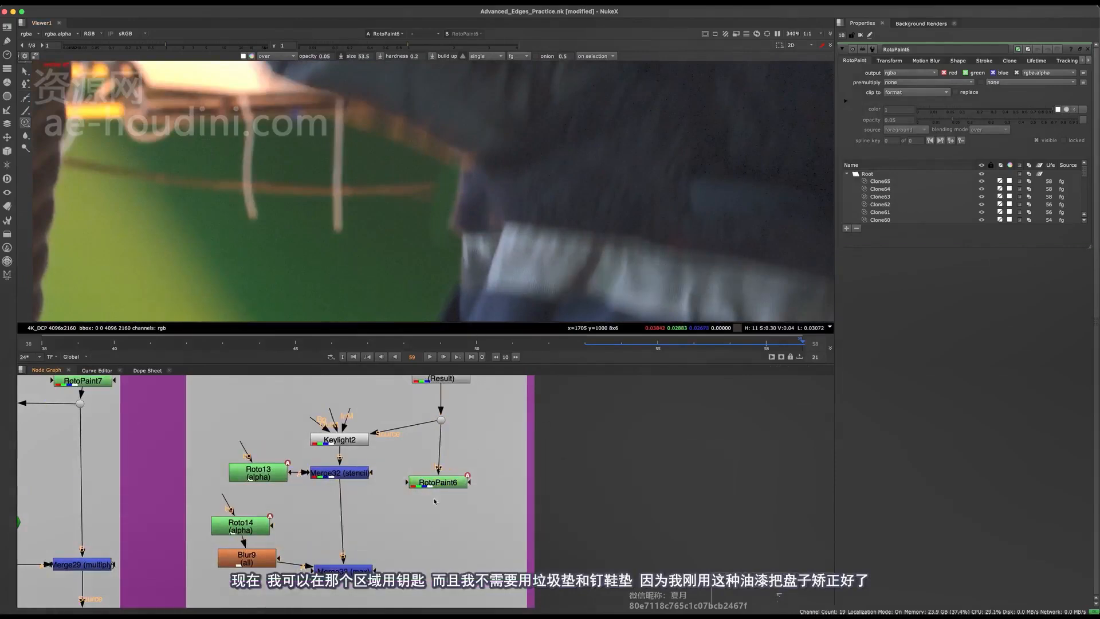
pyautogui.click(439, 482)
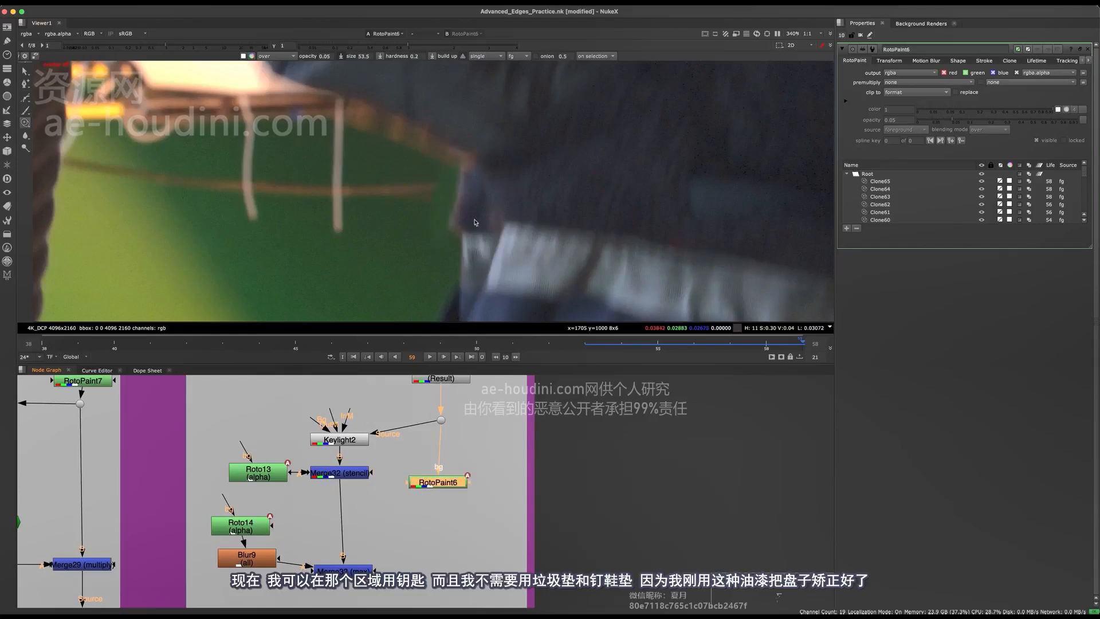
pyautogui.scroll(2, 434, 169)
pyautogui.press('d')
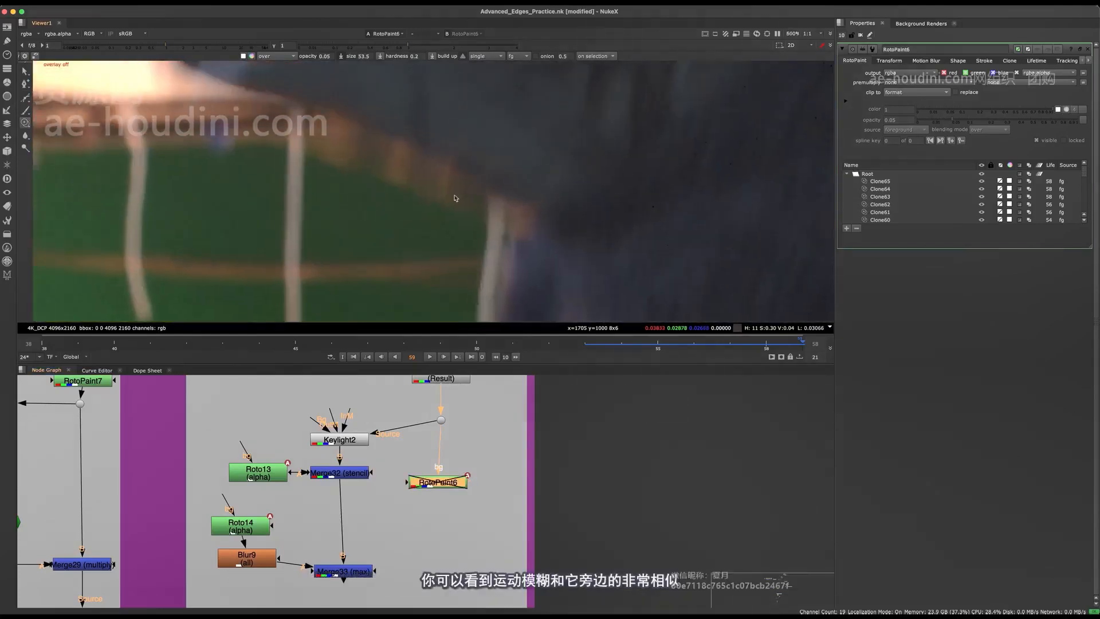
pyautogui.click(481, 445)
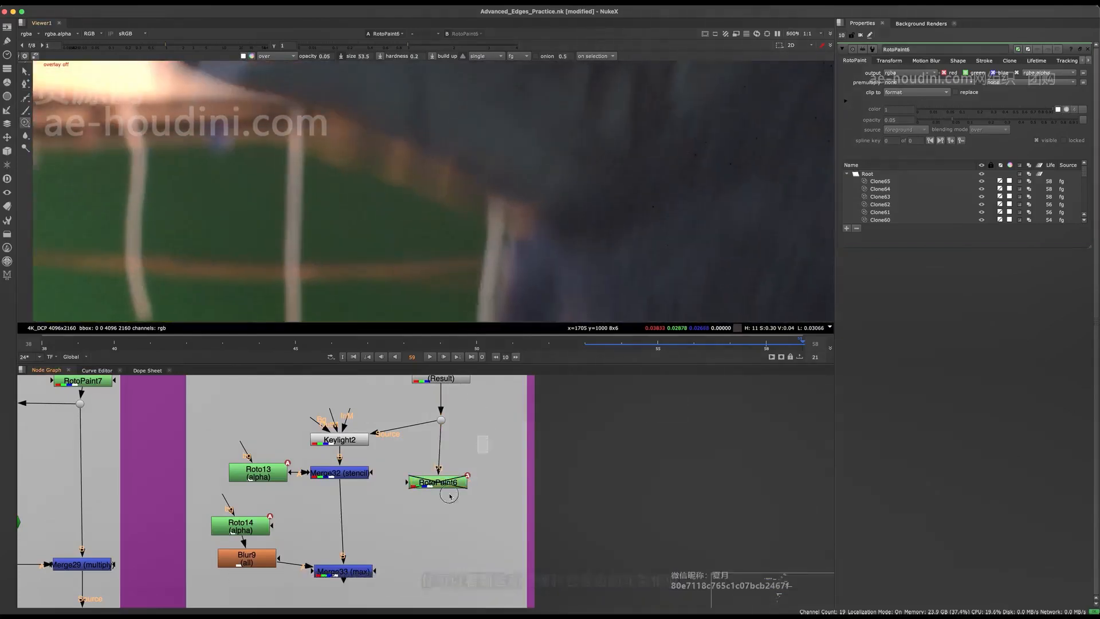
pyautogui.click(439, 481)
pyautogui.press('d')
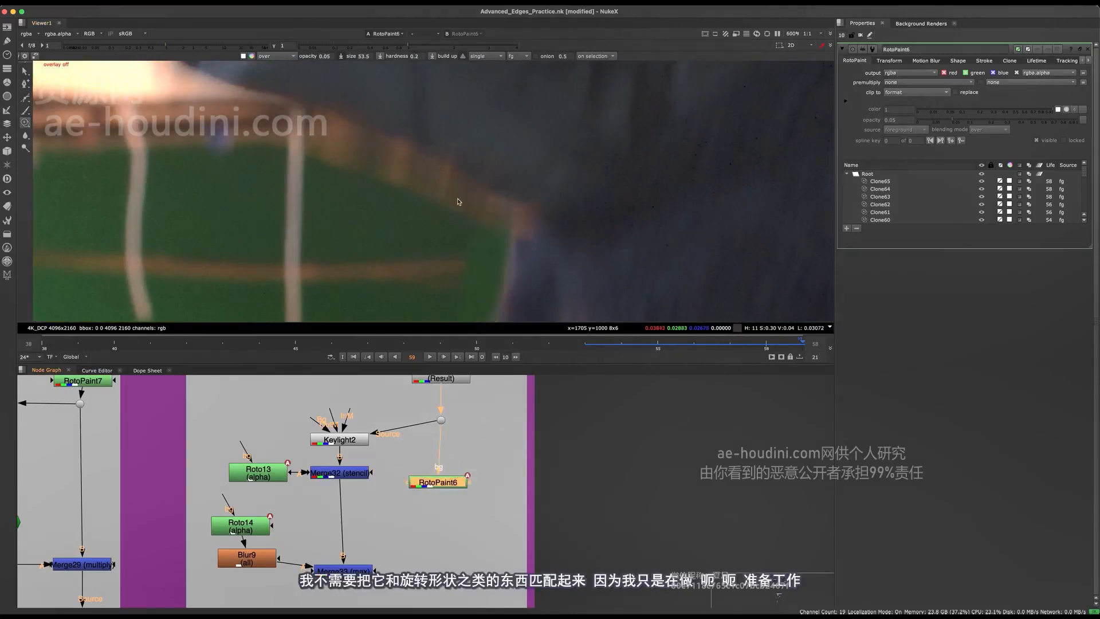
pyautogui.press('d')
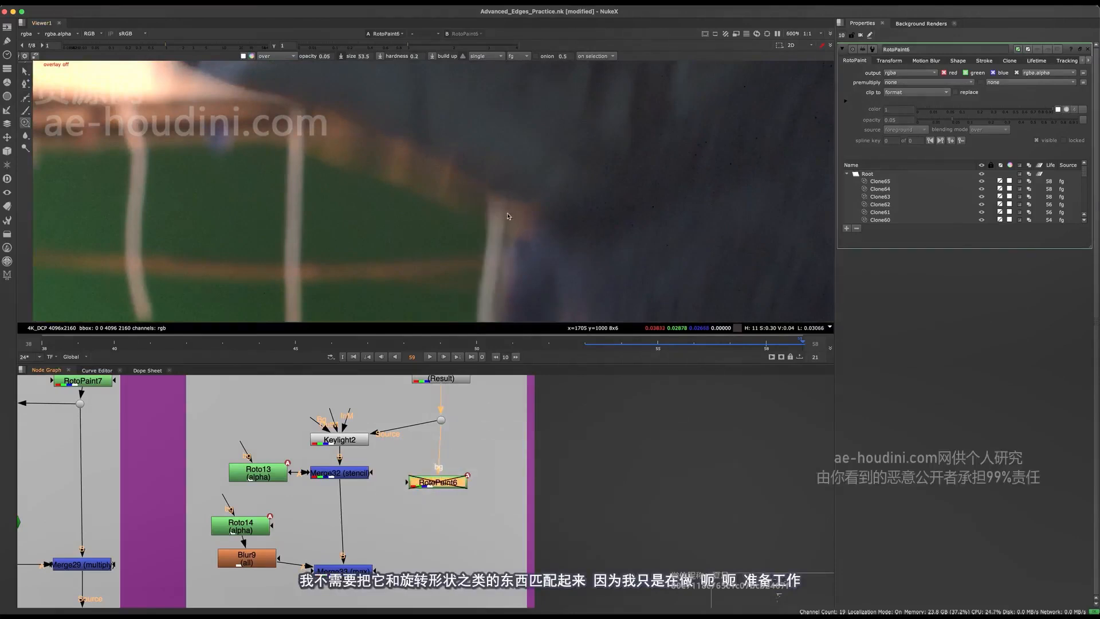
pyautogui.press('d')
pyautogui.scroll(-3, 493, 206)
pyautogui.scroll(-4, 410, 466)
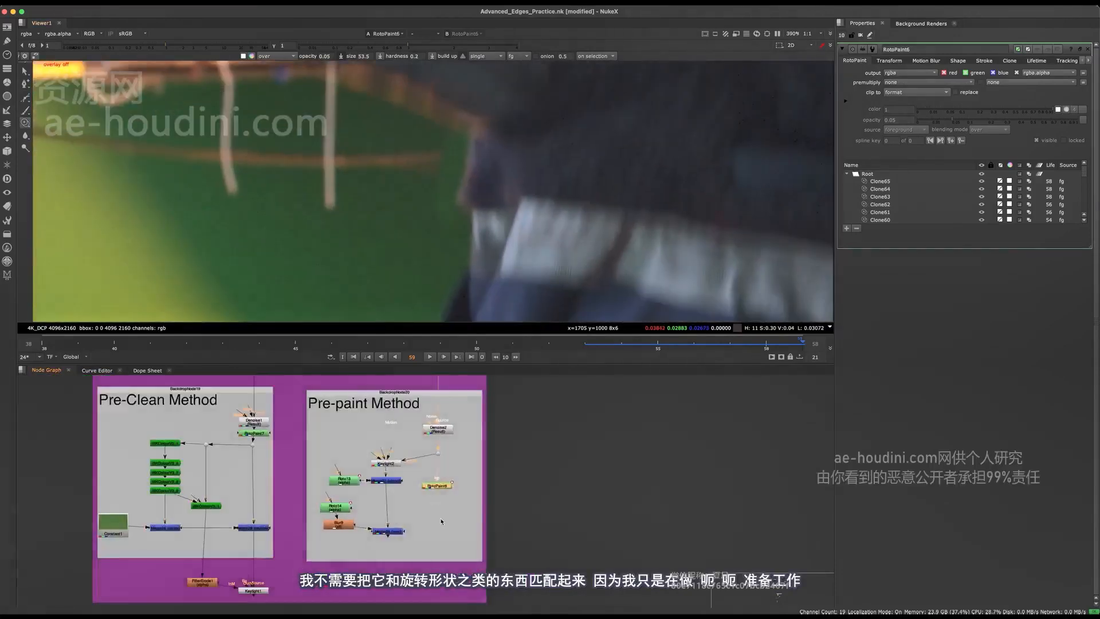
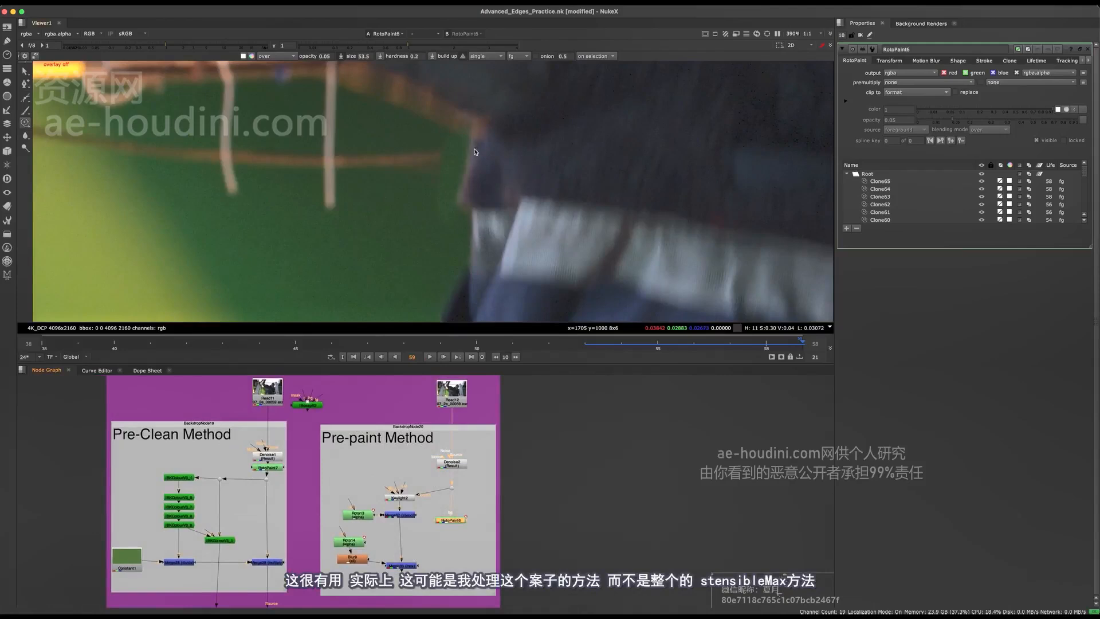
# Step back and forth through frames 55 to 58 to review the painted-out sleeve edge at close range
pyautogui.moveTo(470, 163); pyautogui.dragTo(452, 221, button='middle')
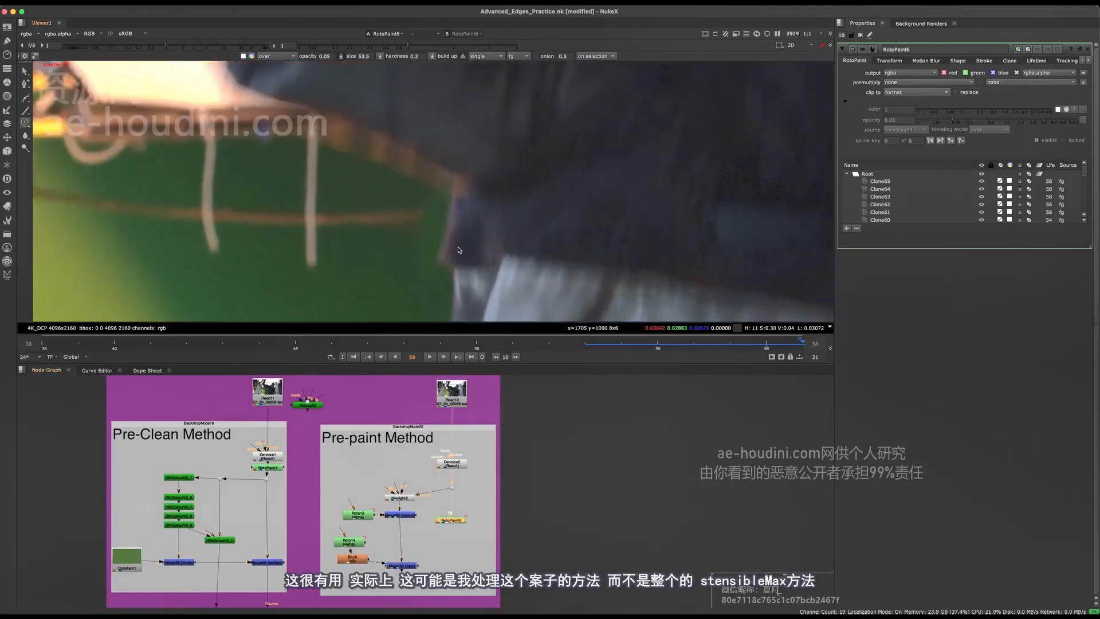
pyautogui.scroll(2, 385, 565)
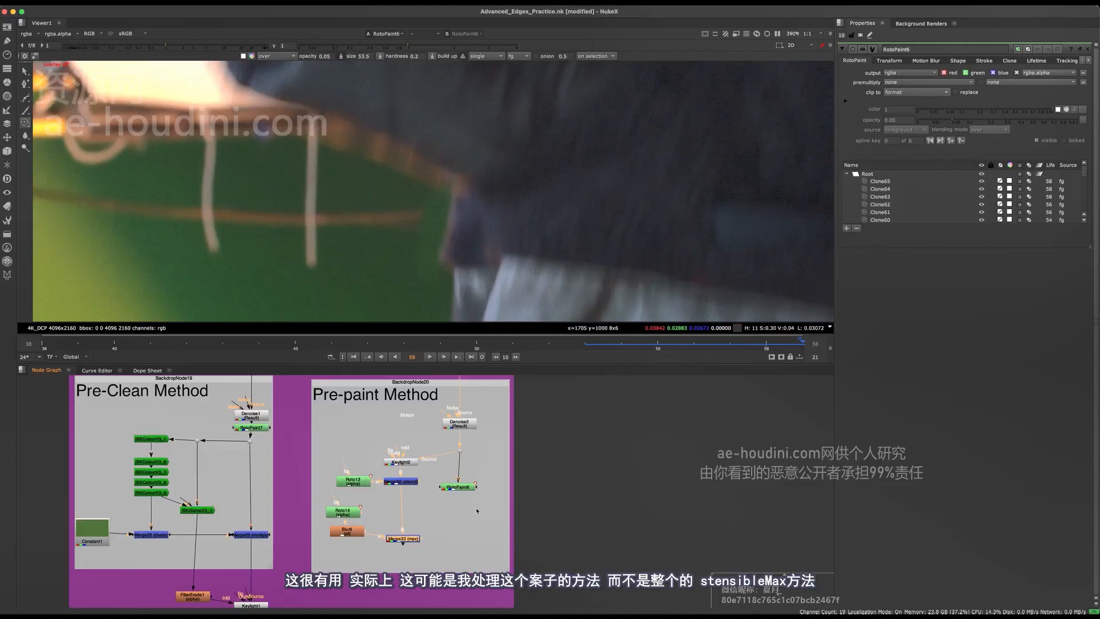
pyautogui.moveTo(518, 541); pyautogui.dragTo(422, 466)
pyautogui.press('Left')
pyautogui.press('Left')
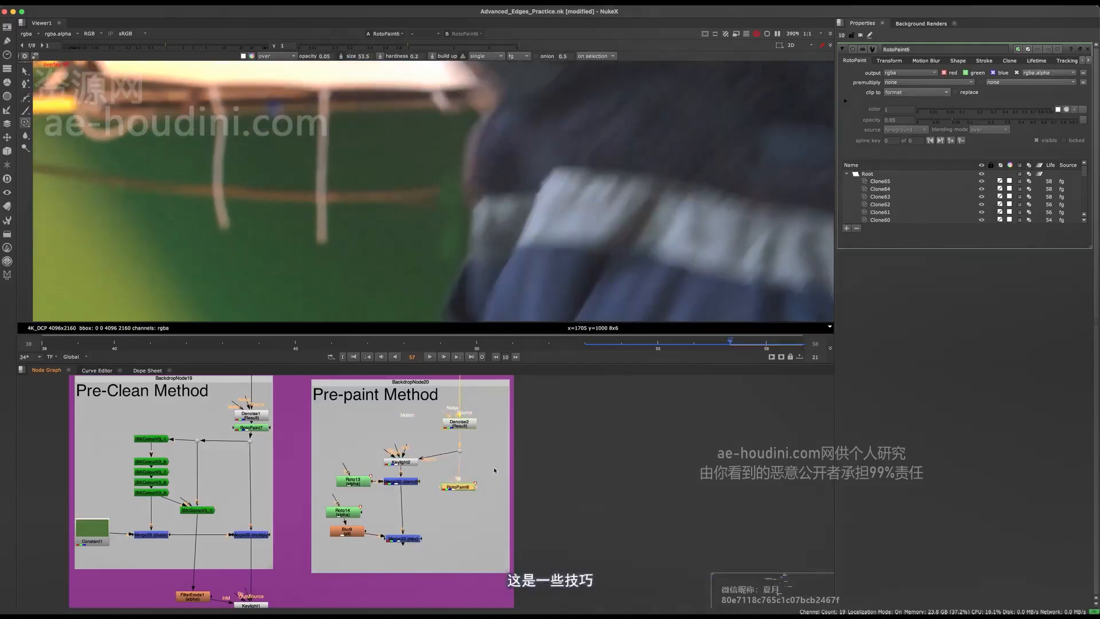
pyautogui.press('Left')
pyautogui.press('Left')
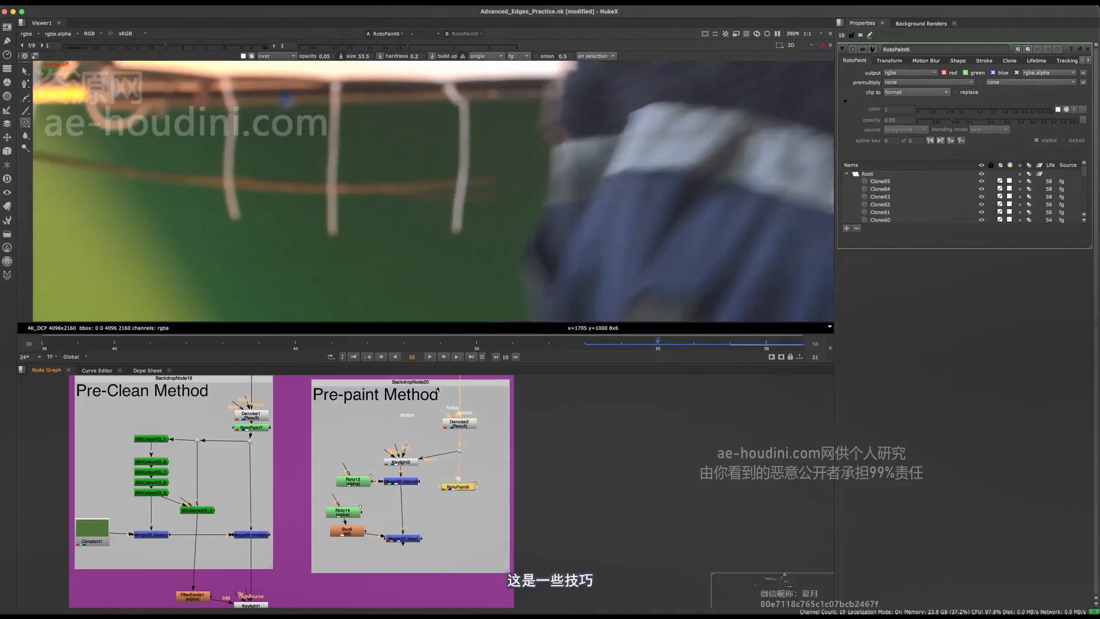
pyautogui.press('Right')
pyautogui.press('Right')
pyautogui.press('Right')
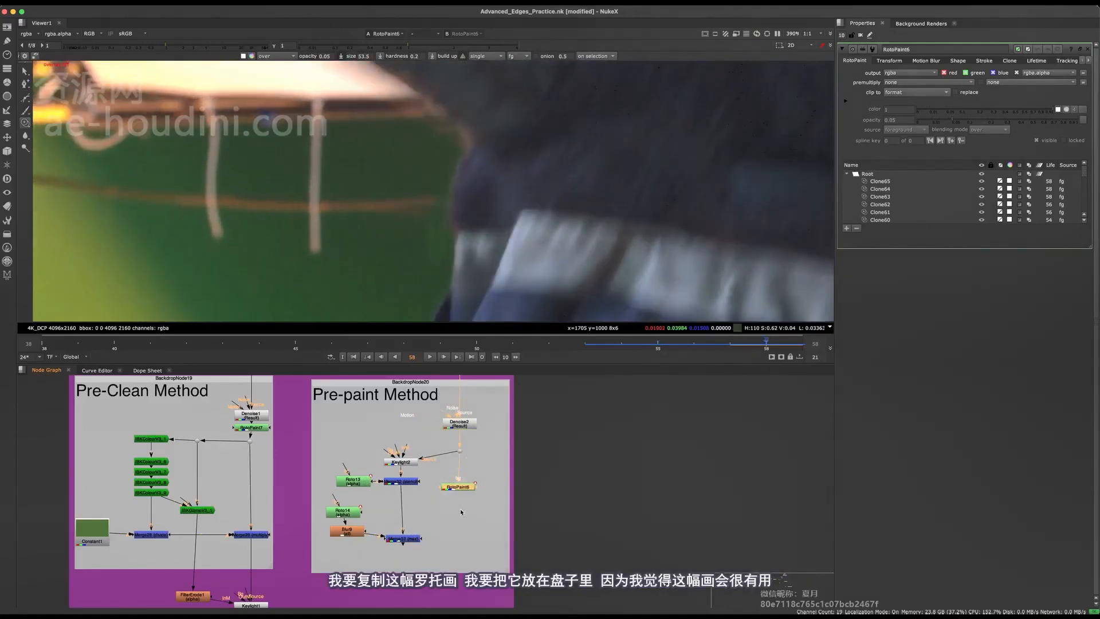
# Copy the RotoPaint6 node from the Pre-paint Method and paste it beneath the dot in the Foreground Plate backdrop
pyautogui.scroll(-7, 461, 512)
pyautogui.moveTo(302, 516); pyautogui.dragTo(397, 346, button='middle')
pyautogui.moveTo(420, 413); pyautogui.dragTo(445, 353, button='middle')
pyautogui.scroll(1, 410, 503)
pyautogui.click(411, 503)
pyautogui.scroll(8, 411, 491)
pyautogui.moveTo(420, 489); pyautogui.dragTo(331, 573, button='middle')
pyautogui.press('super+v')
pyautogui.scroll(2, 366, 473)
pyautogui.moveTo(367, 476); pyautogui.dragTo(447, 501)
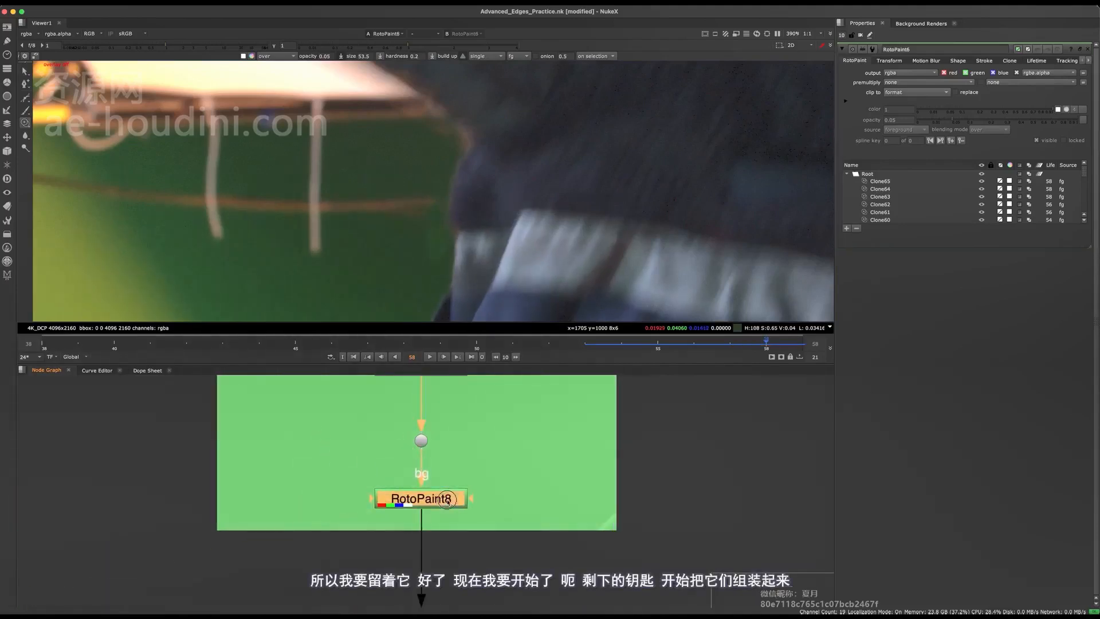
# View the pasted RotoPaint across frames 55 to 58 to check the sleeve paint-out, and close both RotoPaint property windows
pyautogui.doubleClick(447, 502)
pyautogui.press('1')
pyautogui.press('Left')
pyautogui.press('Left')
pyautogui.press('Right')
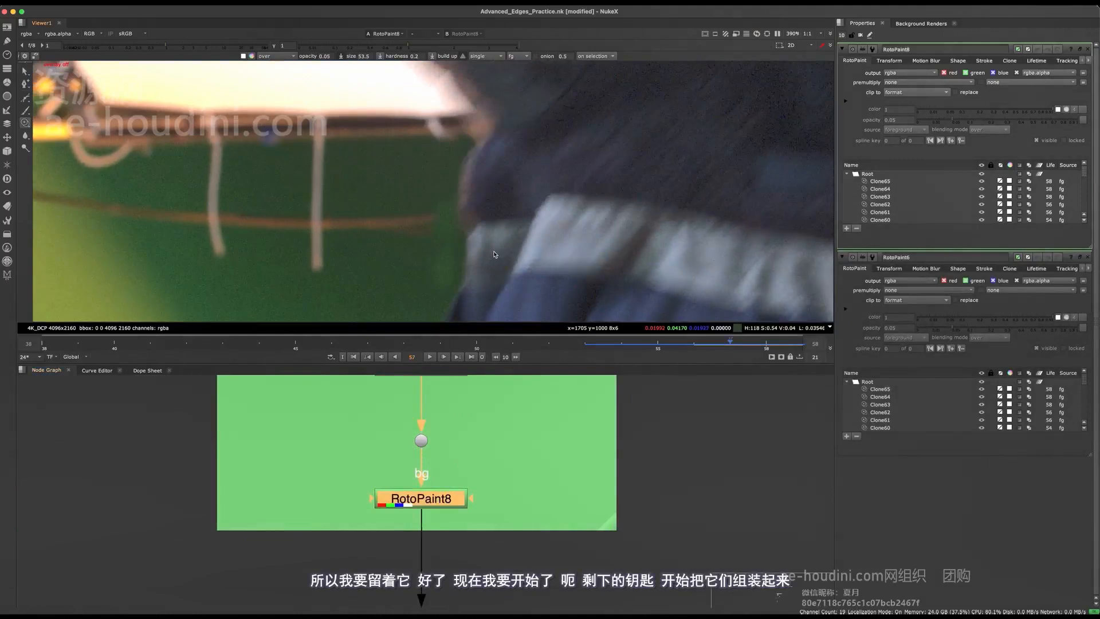
pyautogui.press('Right')
pyautogui.press('Left')
pyautogui.press('Left')
pyautogui.press('Left')
pyautogui.press('Right')
pyautogui.press('Right')
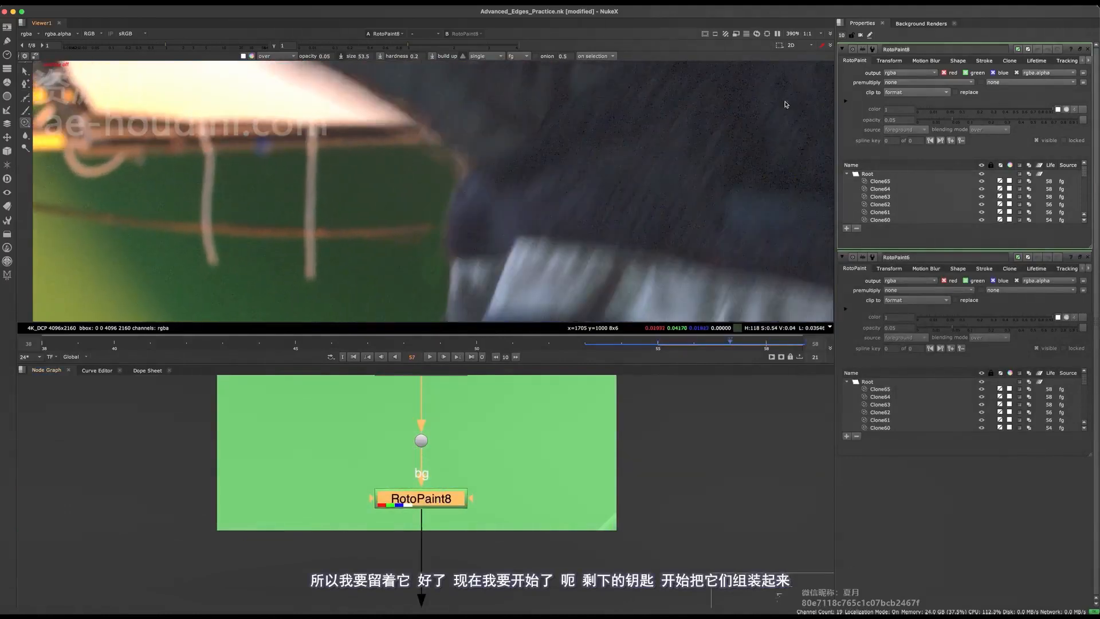
pyautogui.click(1087, 49)
pyautogui.click(1087, 49)
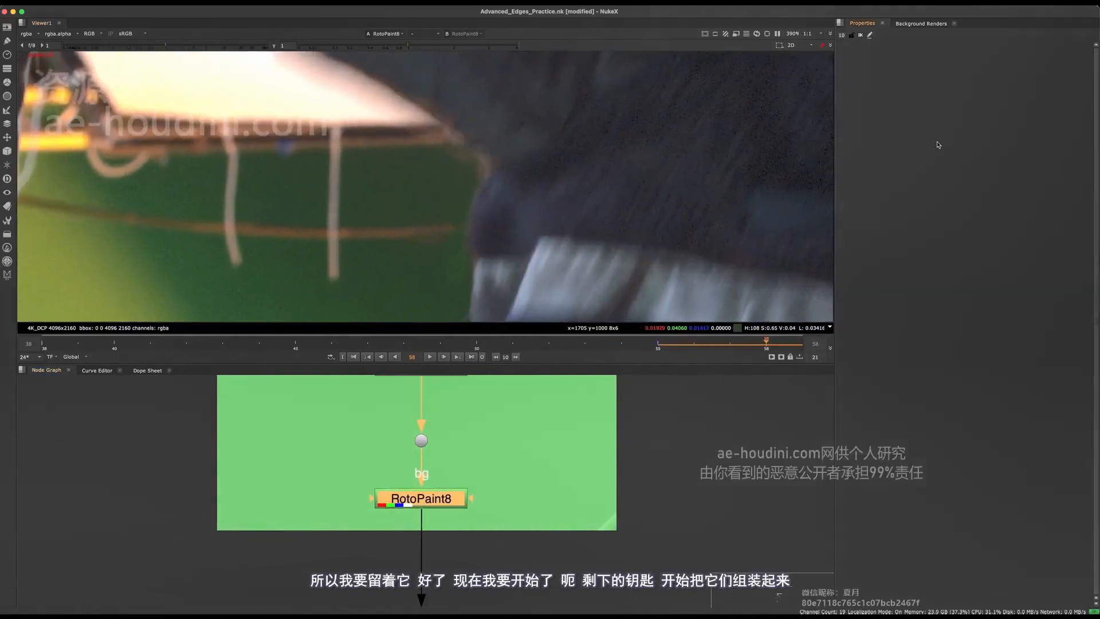
# Expand the node graph to fill the window and save the script
pyautogui.scroll(-5, 532, 493)
pyautogui.moveTo(498, 520); pyautogui.dragTo(528, 433, button='middle')
pyautogui.press('space')
pyautogui.moveTo(365, 471); pyautogui.dragTo(585, 219, button='middle')
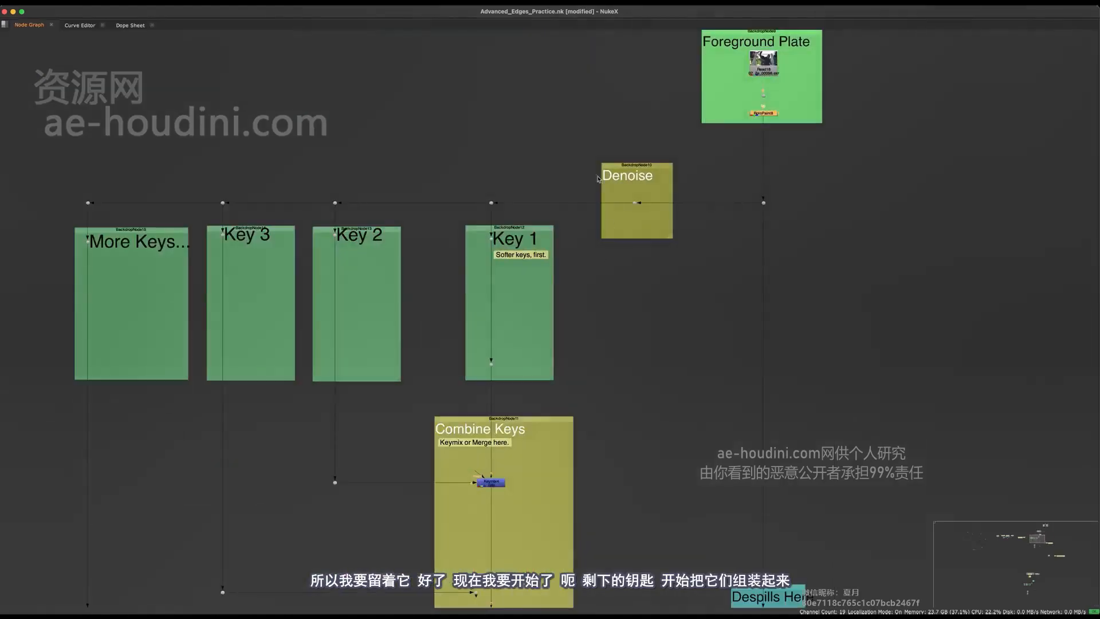
pyautogui.moveTo(578, 138); pyautogui.dragTo(311, 493)
pyautogui.moveTo(585, 338); pyautogui.dragTo(586, 404, button='middle')
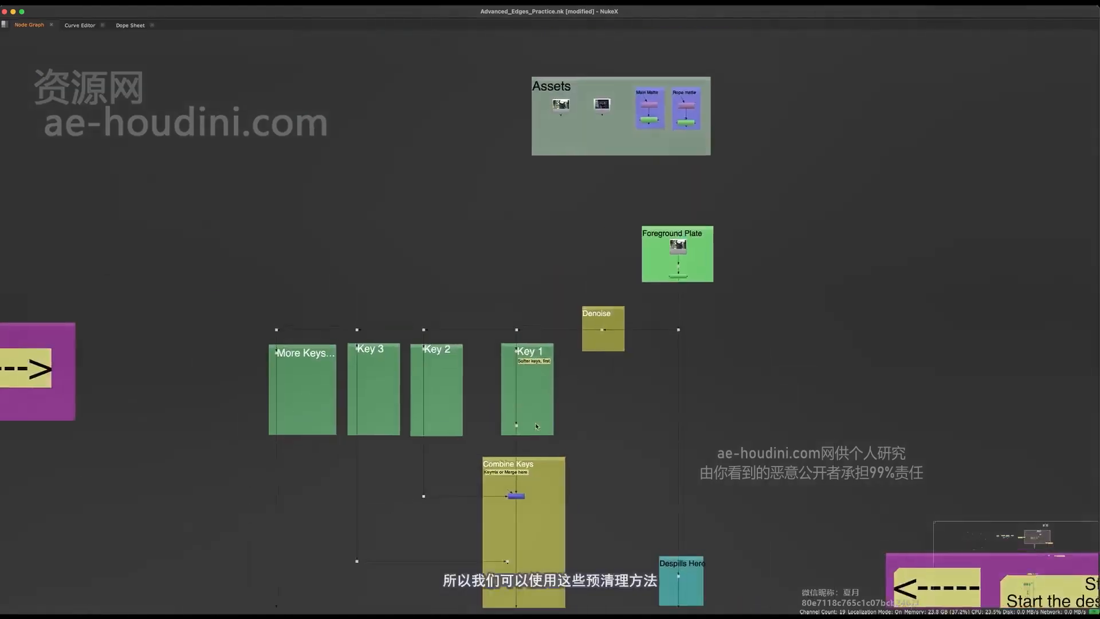
pyautogui.moveTo(692, 58); pyautogui.dragTo(612, 190, button='middle')
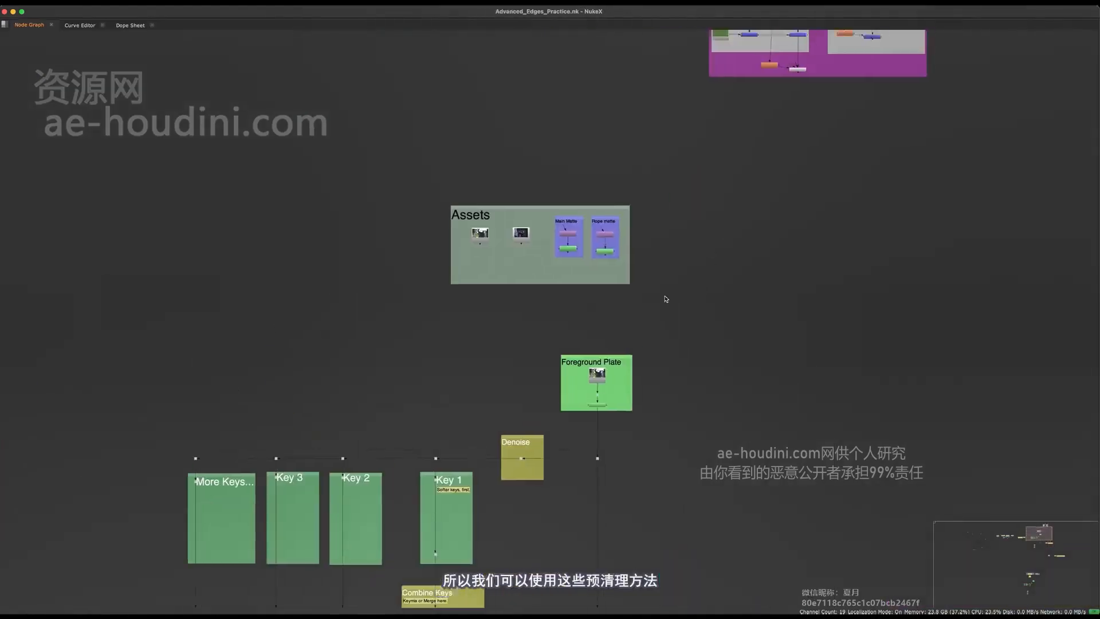
# Select the Pre-Clean Method backdrop and its nodes inside Extra Methods, leaving out the FilterErode and Keylight nodes
pyautogui.scroll(4, 612, 190)
pyautogui.moveTo(641, 151); pyautogui.dragTo(484, 460)
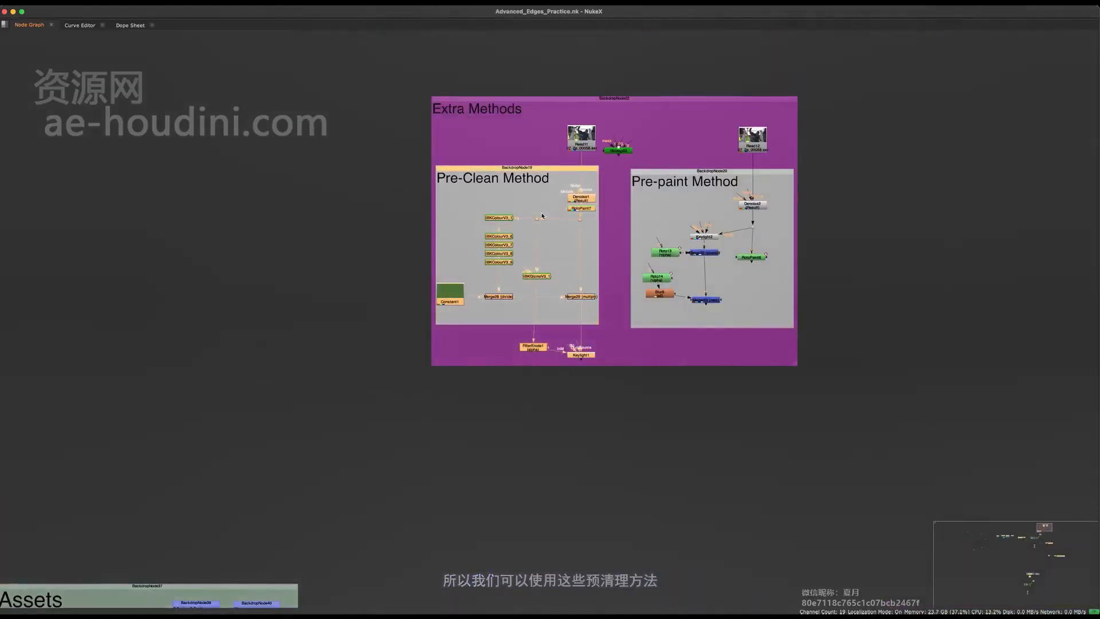
pyautogui.click(525, 183)
pyautogui.click(545, 170)
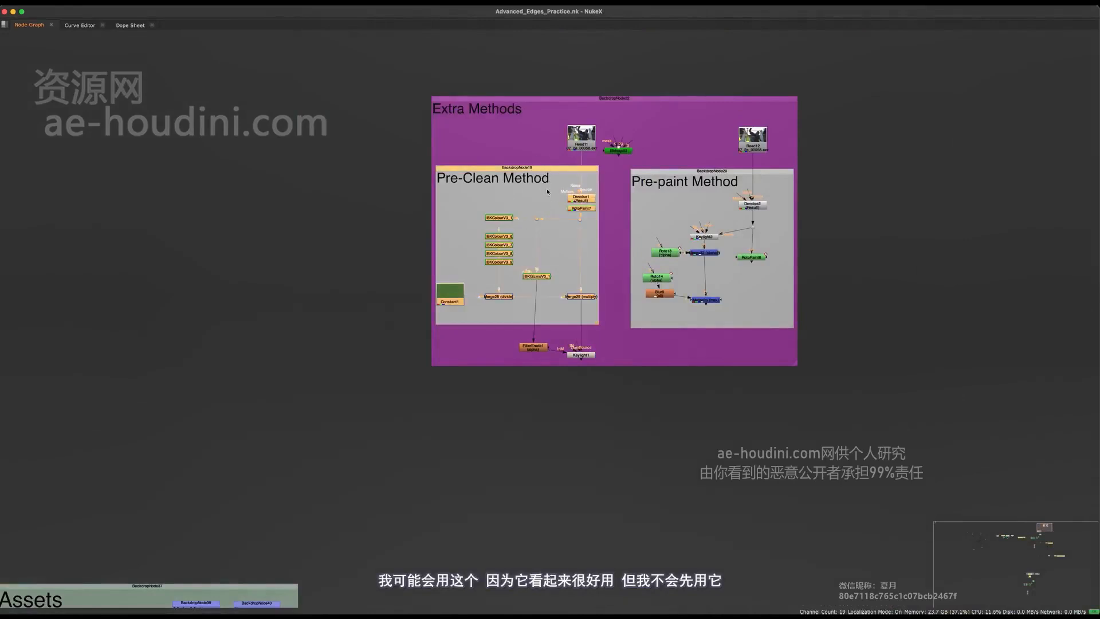
# Examine the keying template from Assets and Foreground Plate through Denoise and the key backdrops down to Combine Keys and the mattes
pyautogui.scroll(-5, 553, 193)
pyautogui.moveTo(373, 527); pyautogui.dragTo(603, 201, button='middle')
pyautogui.moveTo(558, 222); pyautogui.dragTo(466, 368)
pyautogui.moveTo(499, 232); pyautogui.dragTo(442, 346)
pyautogui.moveTo(448, 221); pyautogui.dragTo(405, 352)
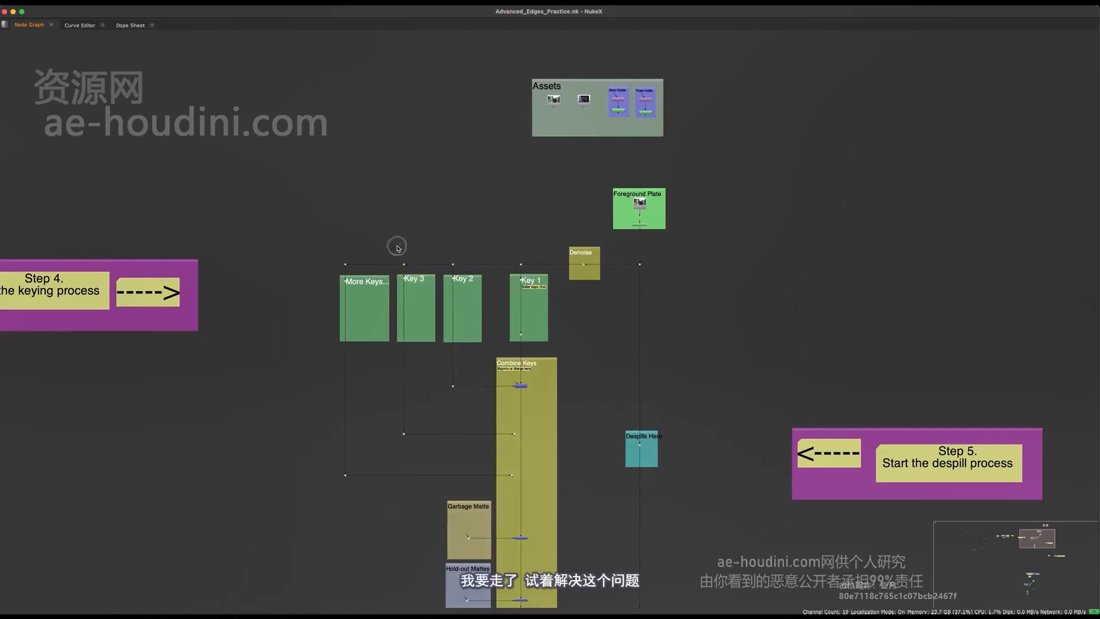
pyautogui.moveTo(397, 246); pyautogui.dragTo(271, 527)
pyautogui.moveTo(376, 537); pyautogui.dragTo(351, 445, button='middle')
pyautogui.moveTo(455, 478); pyautogui.dragTo(492, 610, button='middle')
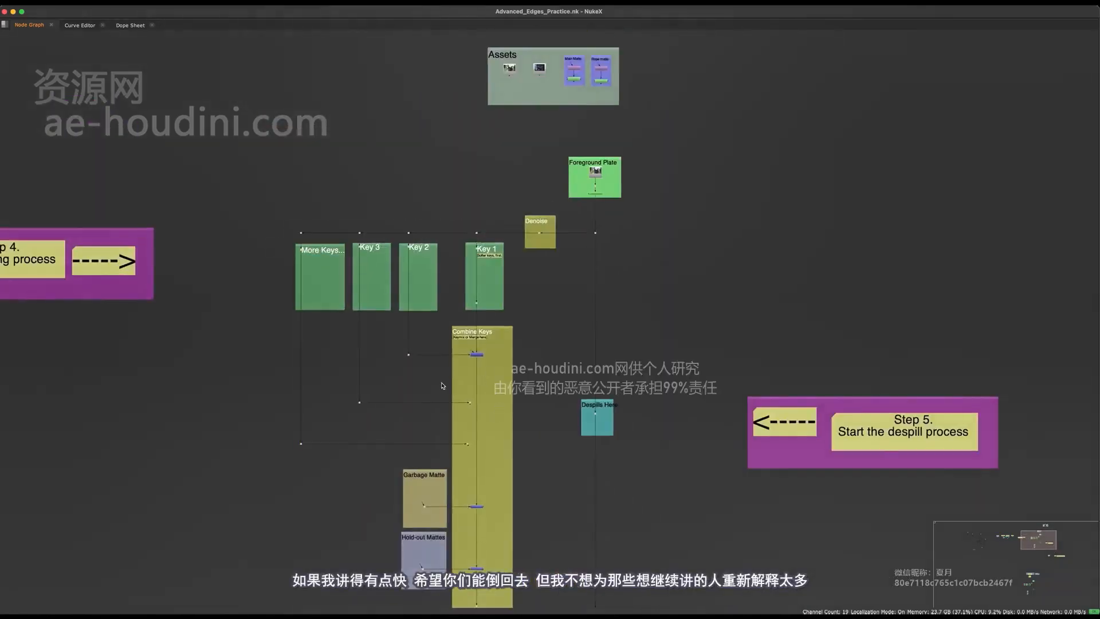